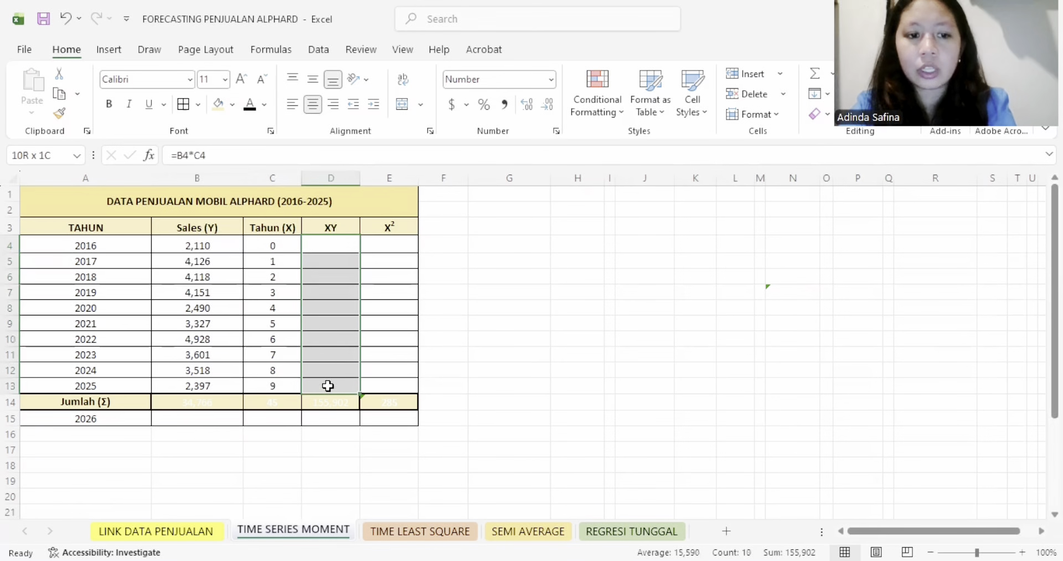
- Set the font color to black for the XY values in D4:D13 and the X² values in E4:E13
type("4,126 8,236 12,453 9,960 16,635 29,568 25,207 28,144 21,573")
left_click(395, 245)
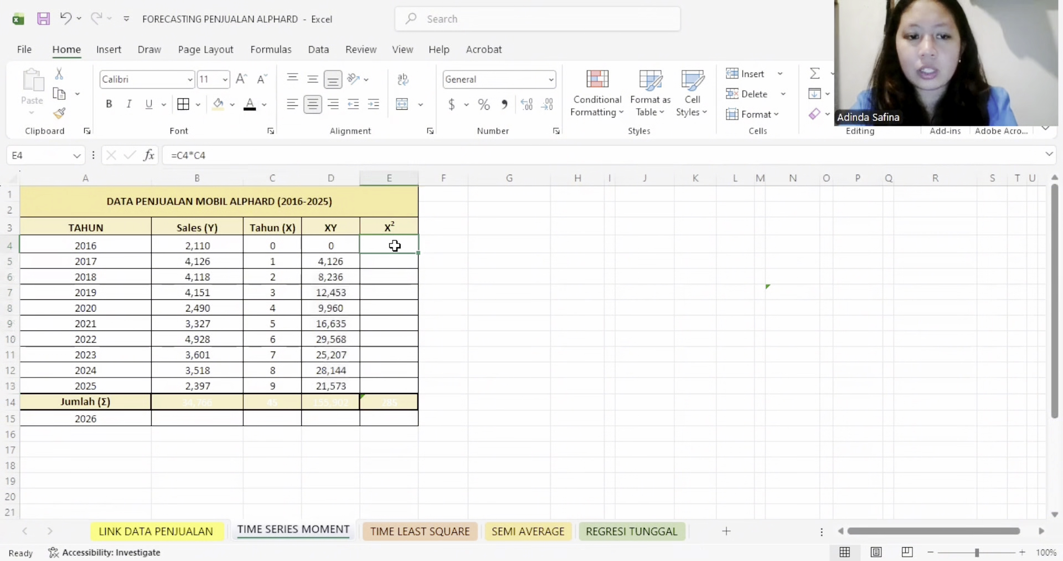
left_click(277, 247)
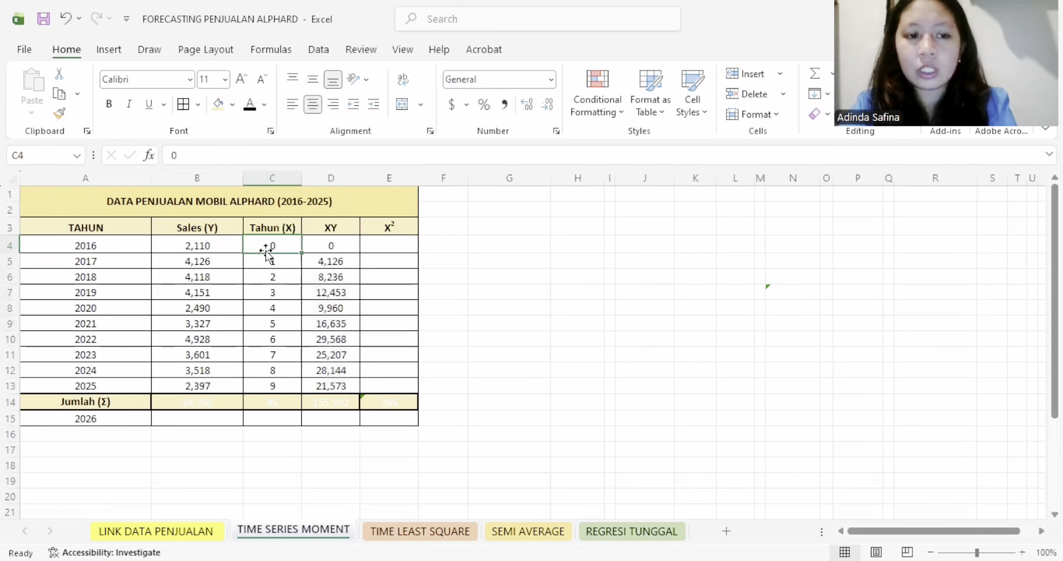
left_click_drag(384, 244, 377, 372)
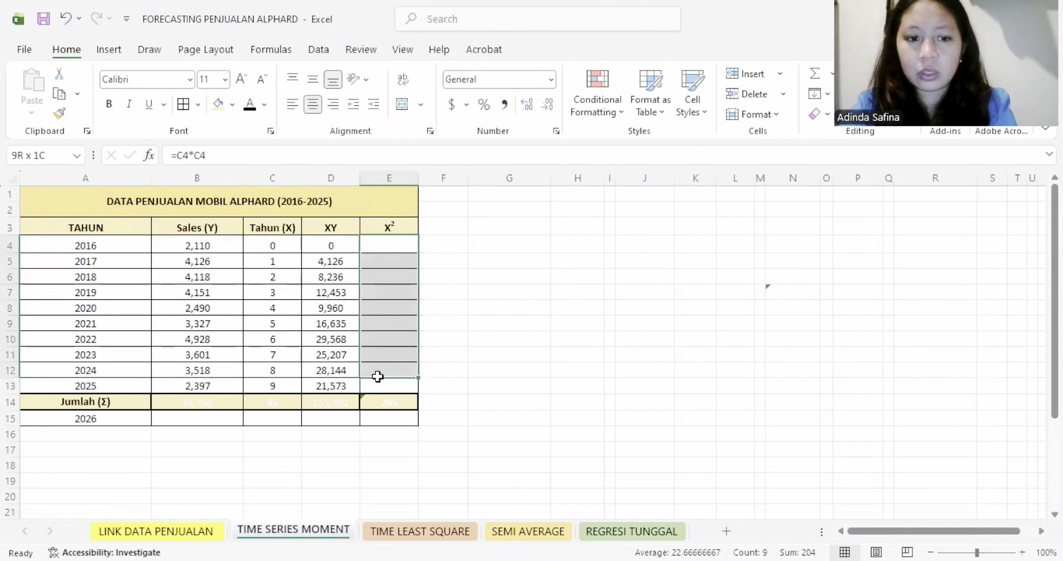
left_click_drag(373, 238, 380, 385)
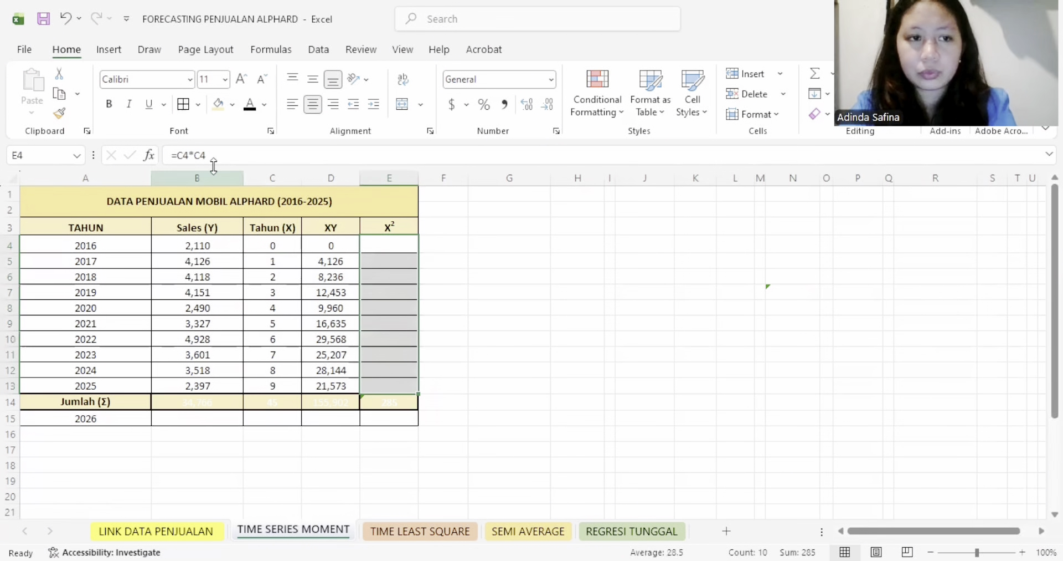
left_click(250, 105)
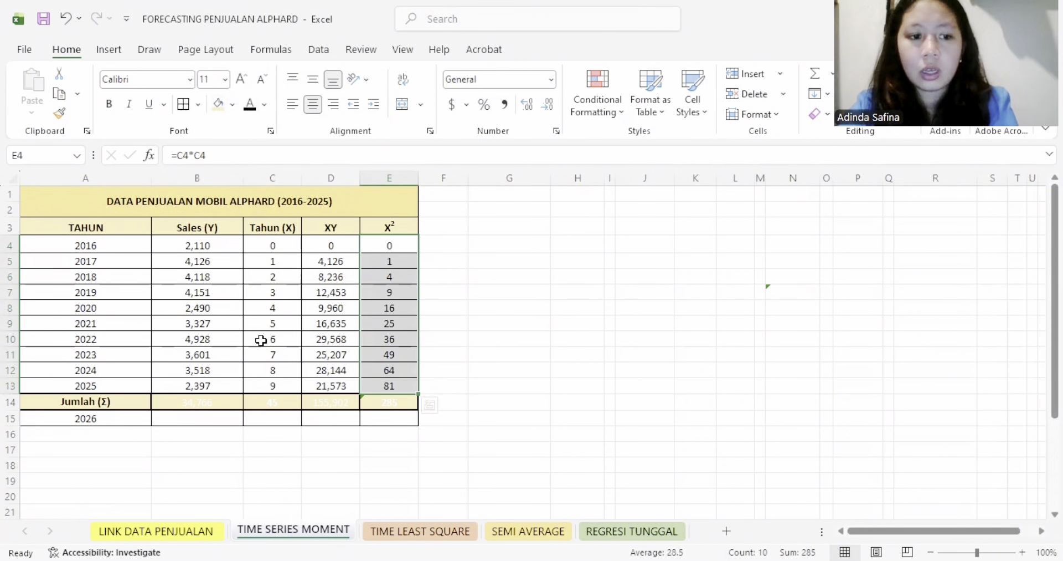
- Set the font color of the totals in the Jumlah (Σ) row, B14 through E14, to black
left_click(211, 401)
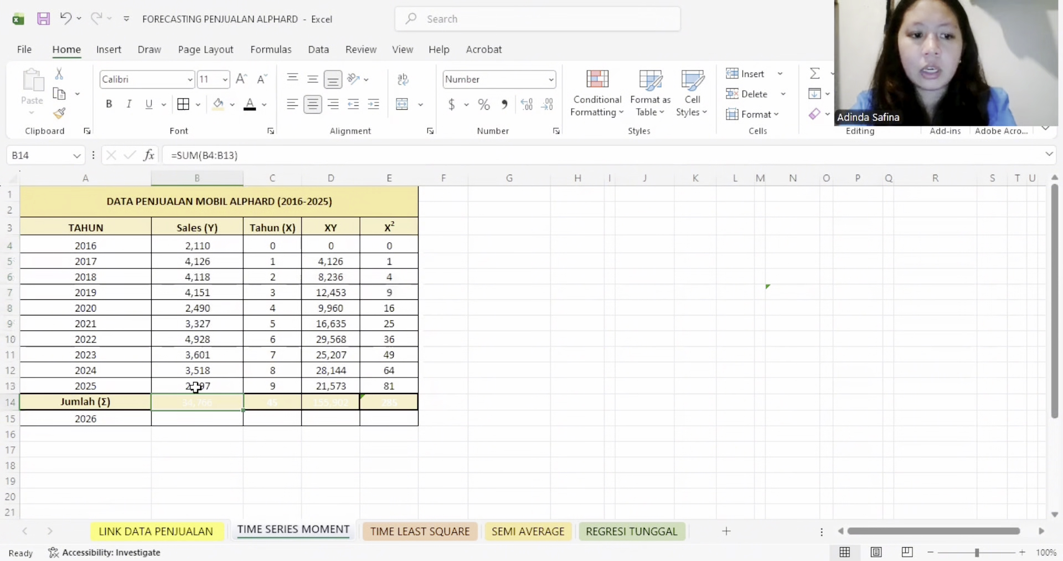
left_click_drag(202, 244, 189, 383)
double_click(192, 394)
left_click(196, 398)
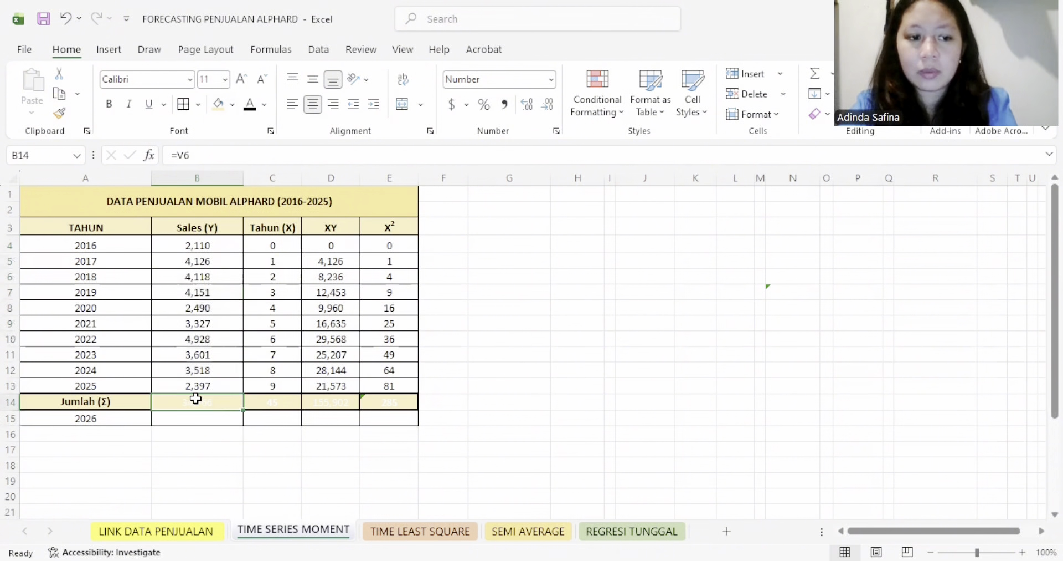
left_click(249, 104)
left_click(270, 402)
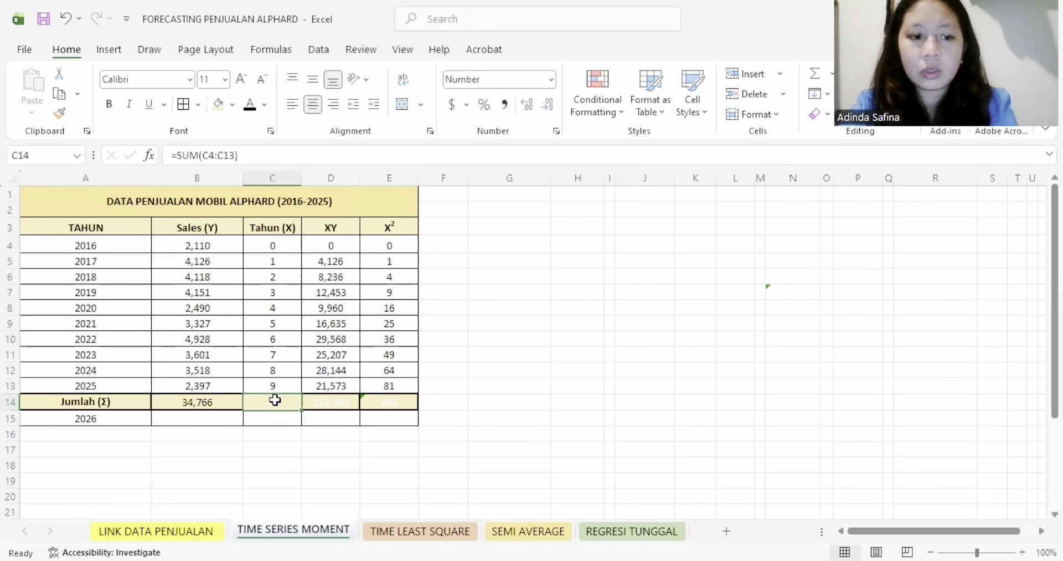
left_click(250, 104)
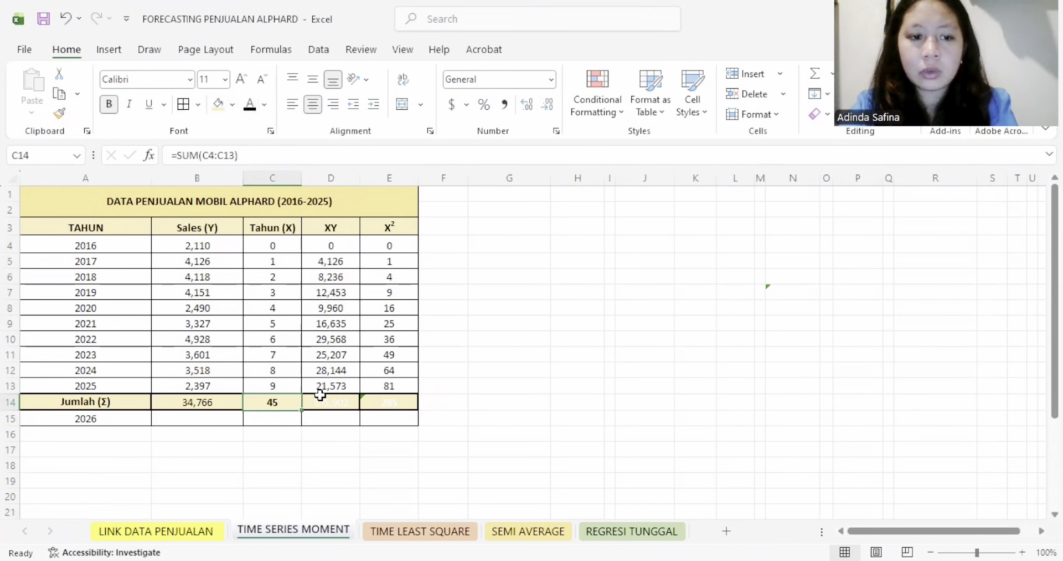
left_click(329, 407)
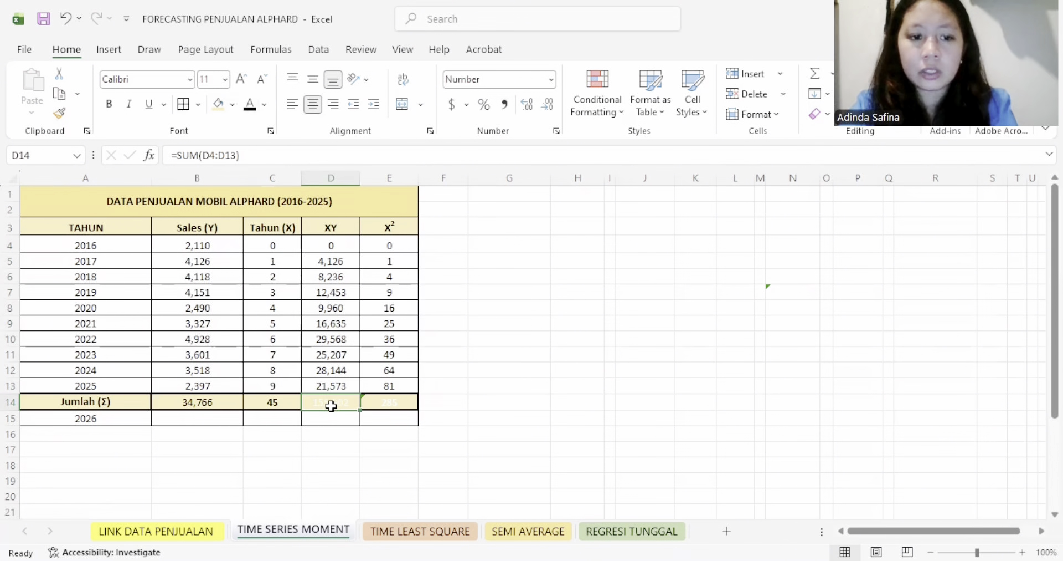
left_click(254, 105)
left_click(396, 407)
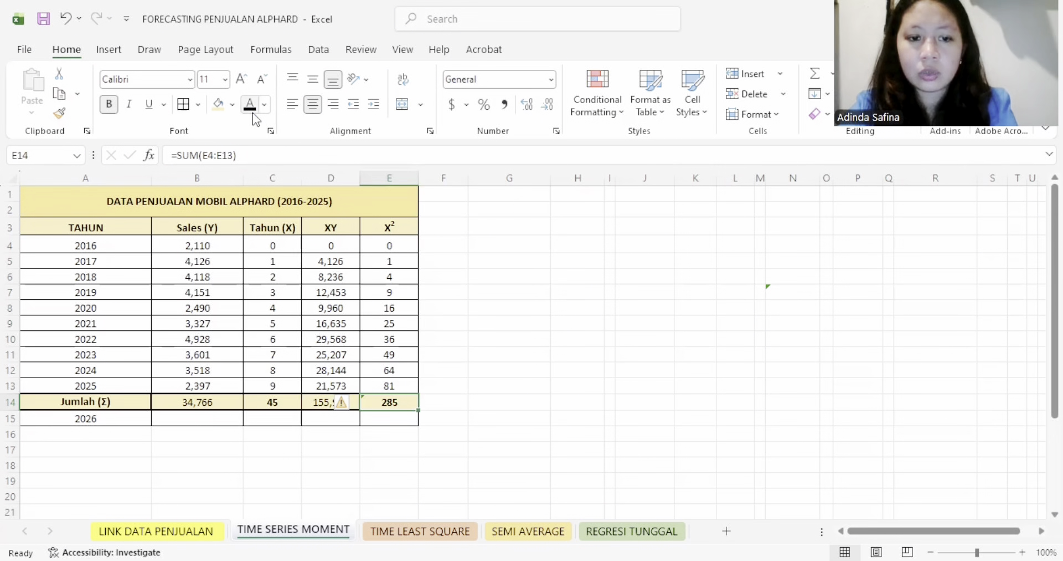
left_click(570, 304)
- Set the font color to black for the Rumus label in G2 and the two equations in G3:G4
left_click(501, 208)
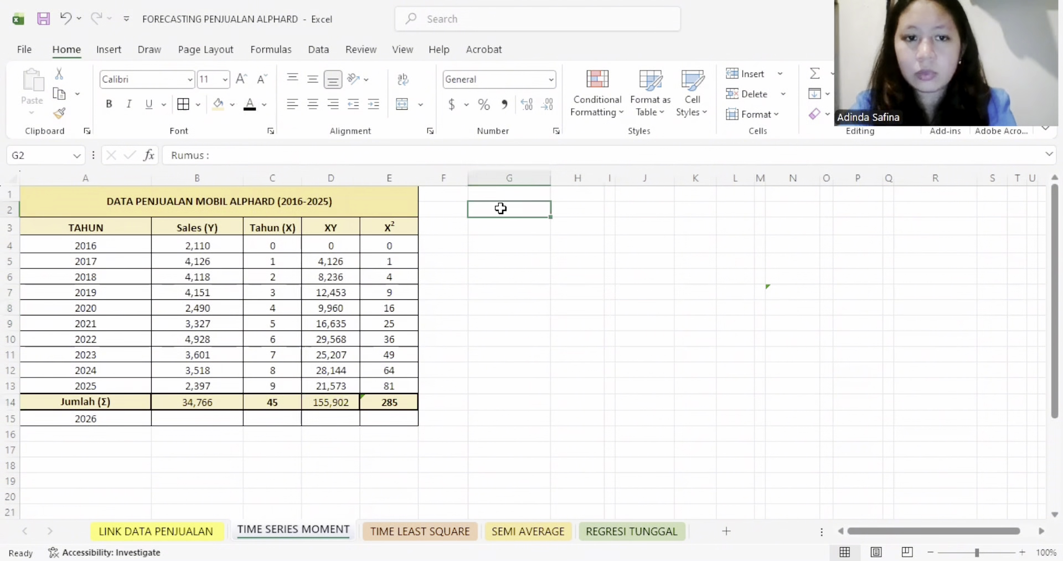
left_click(553, 274)
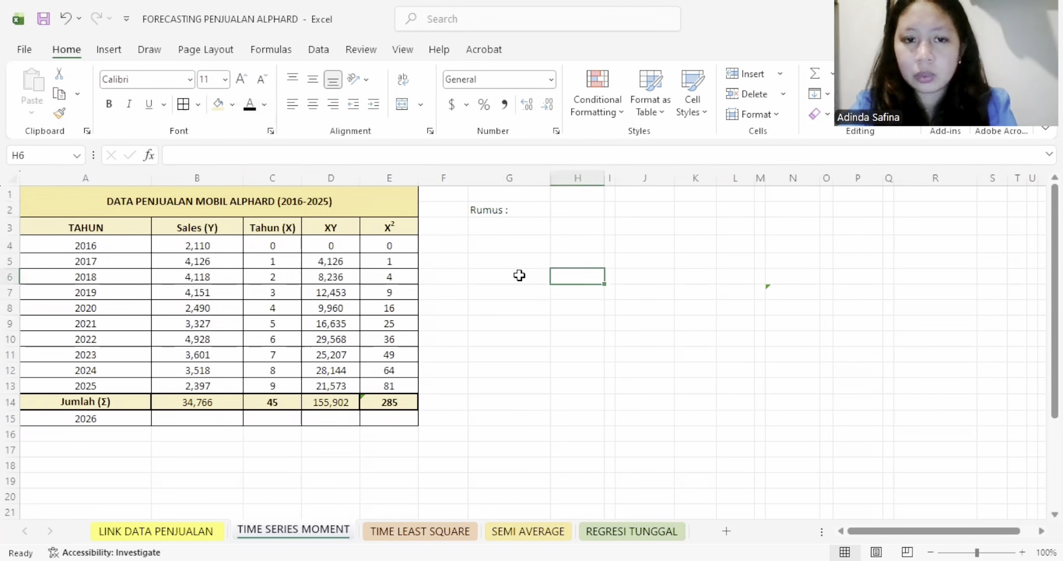
left_click(515, 224)
type("ΣY = a.n + bΣX")
left_click(250, 104)
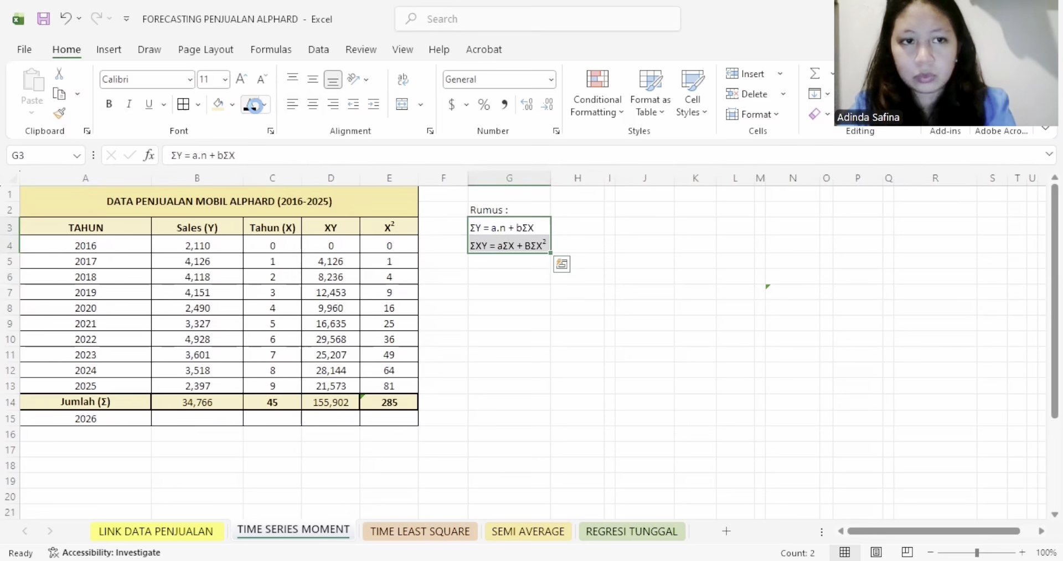
left_click(510, 291)
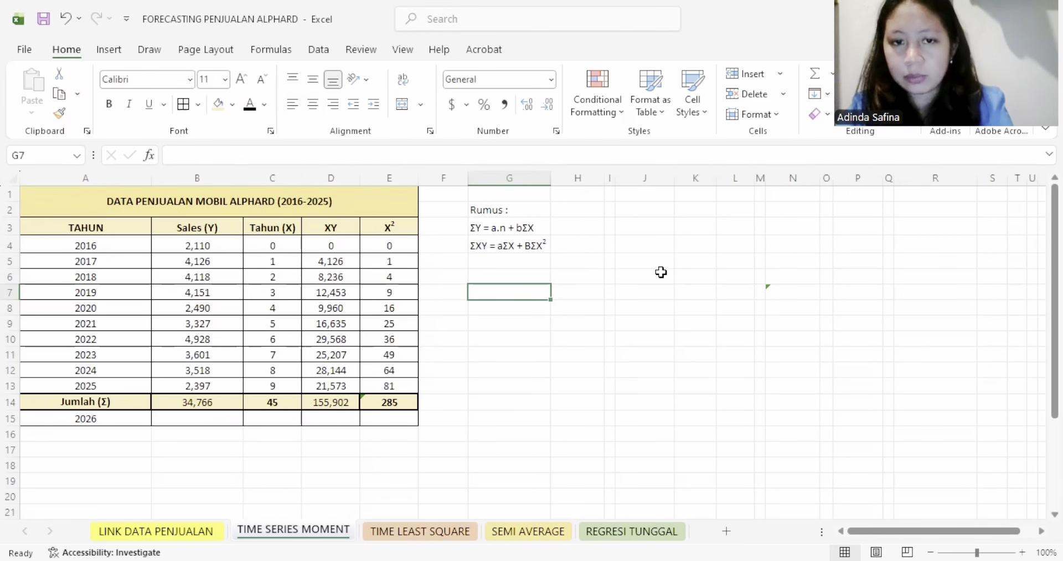
- Set the font color of the worked calculation of b in H2:N12 to black
left_click_drag(576, 209, 774, 368)
left_click(250, 104)
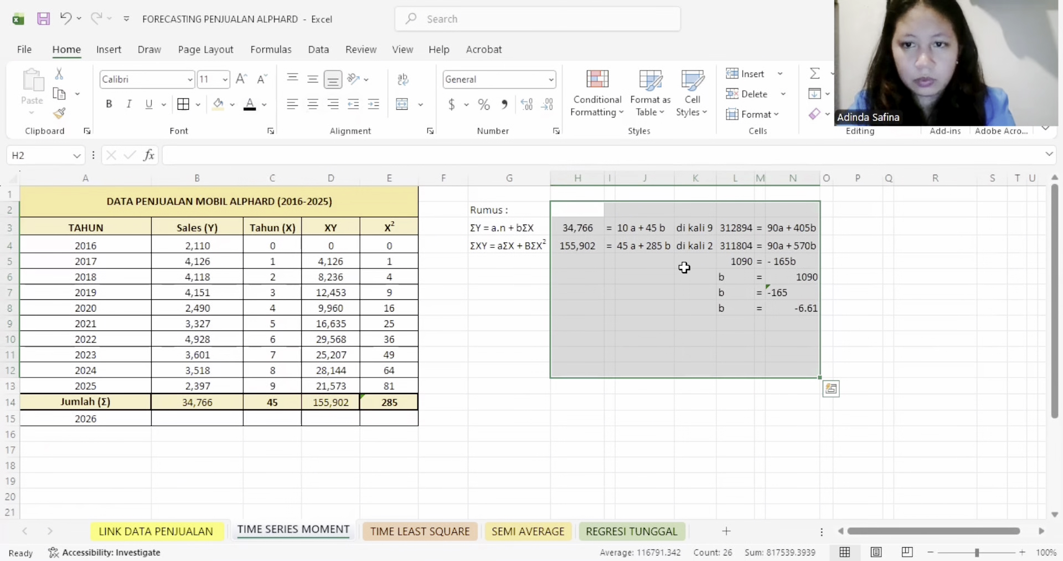
left_click(695, 260)
- Examine how the totals in row 14 fill the two equations in H3:J4, and check the multipliers in K3:K4
left_click(586, 228)
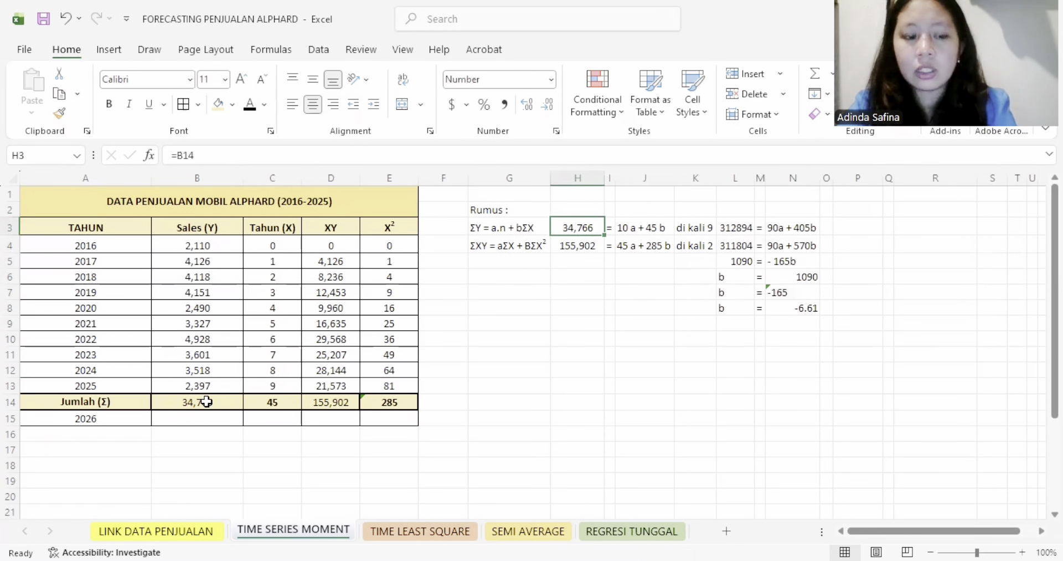
left_click(644, 228)
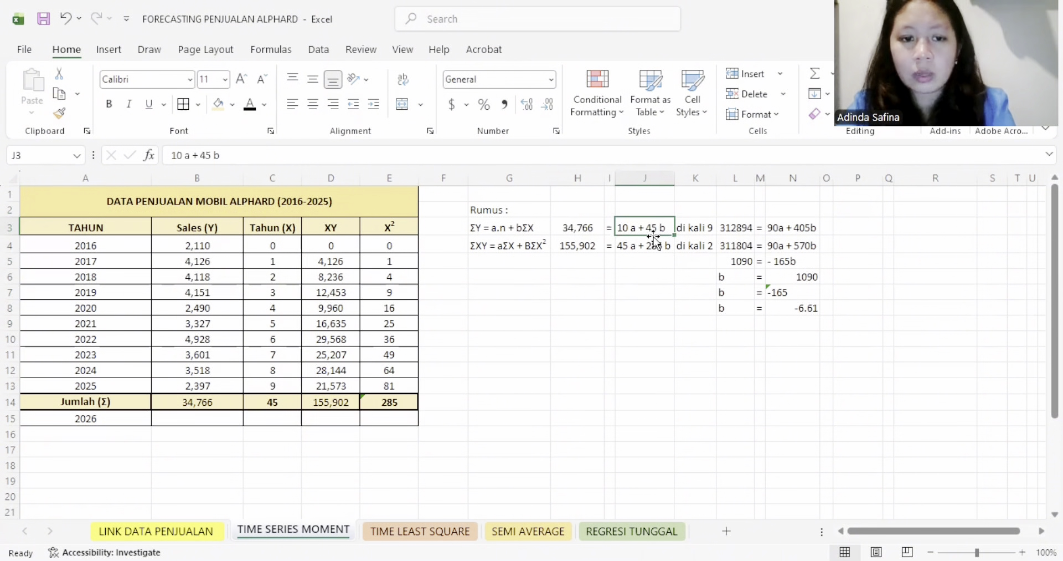
left_click(288, 406)
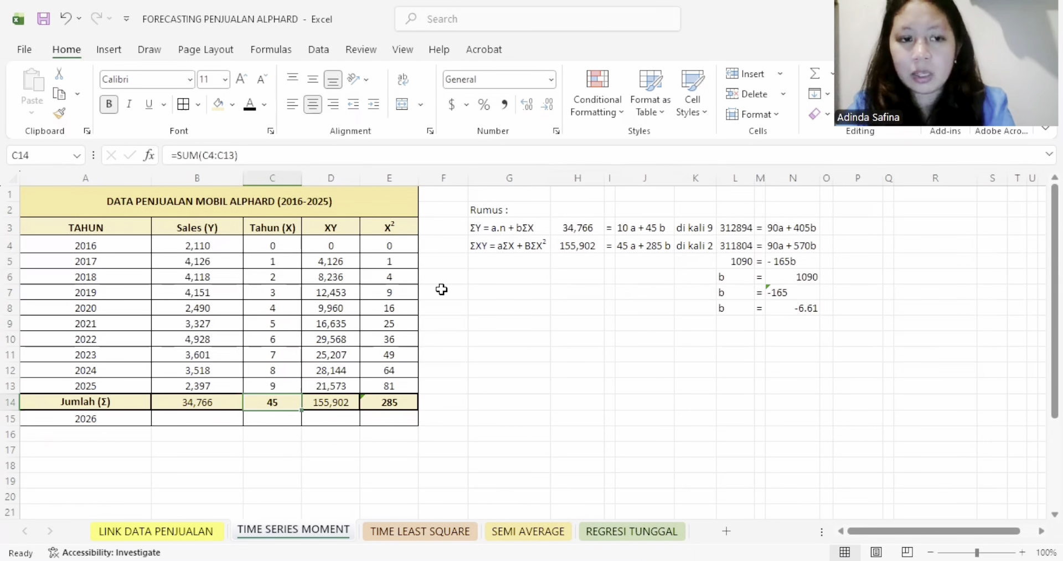
left_click(334, 402)
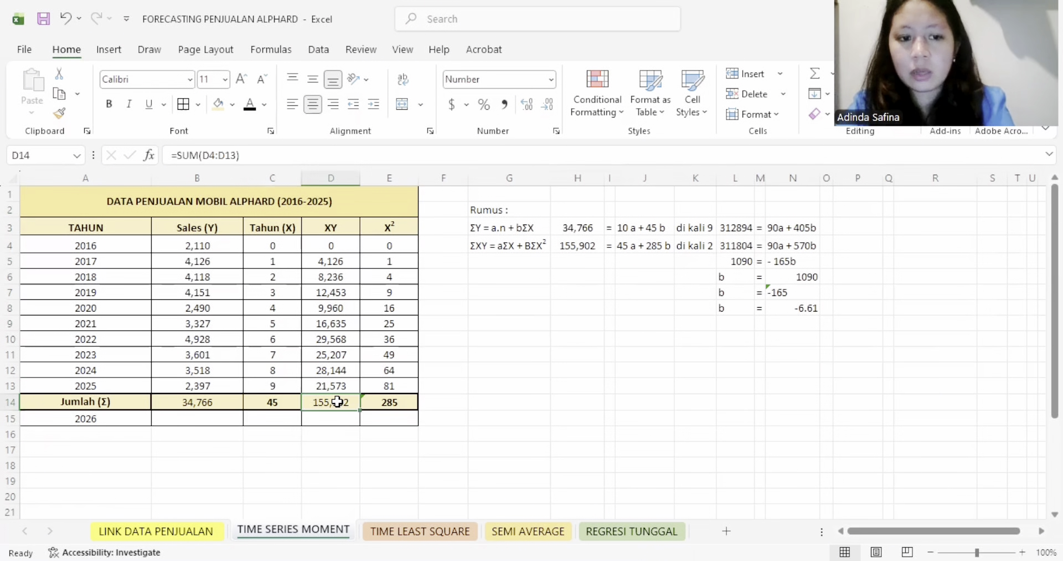
left_click(583, 247)
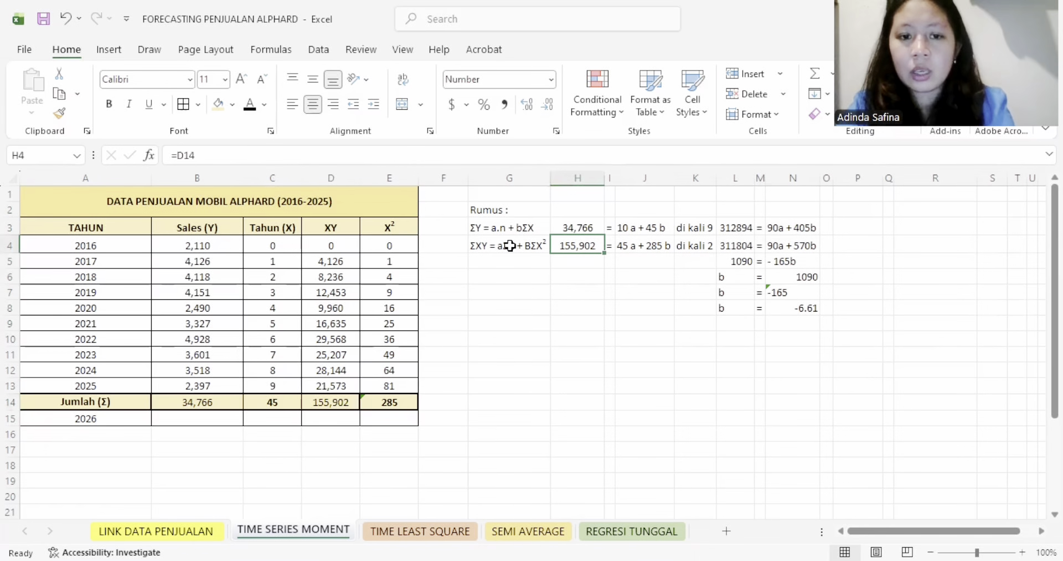
left_click(508, 245)
left_click(264, 403)
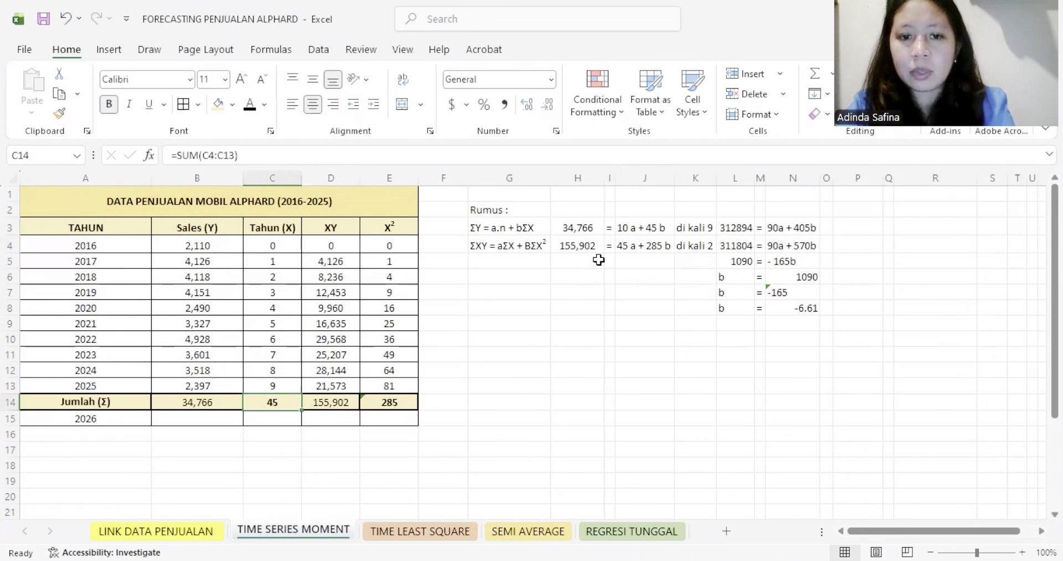
left_click(635, 245)
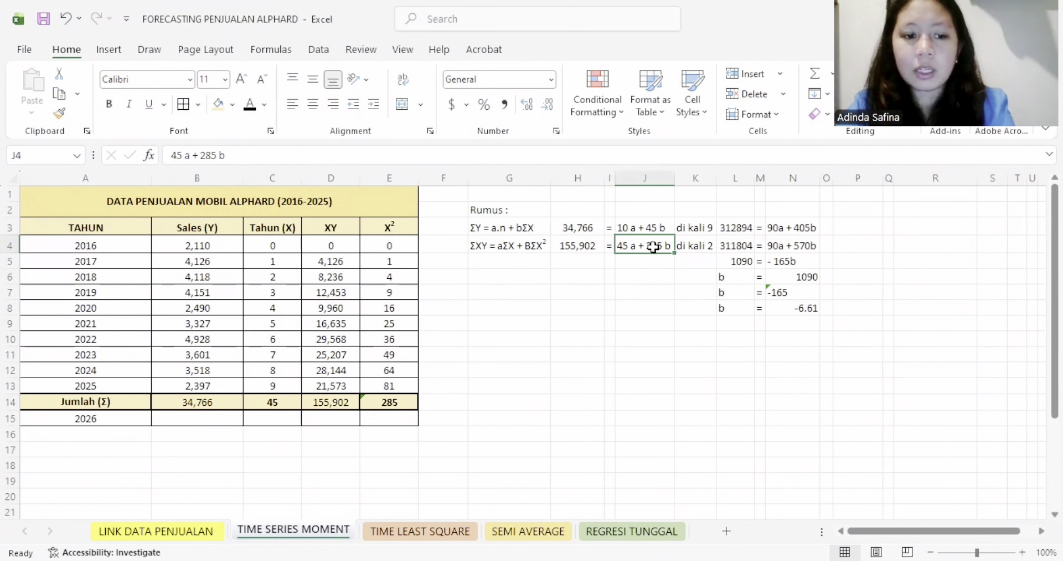
left_click(394, 403)
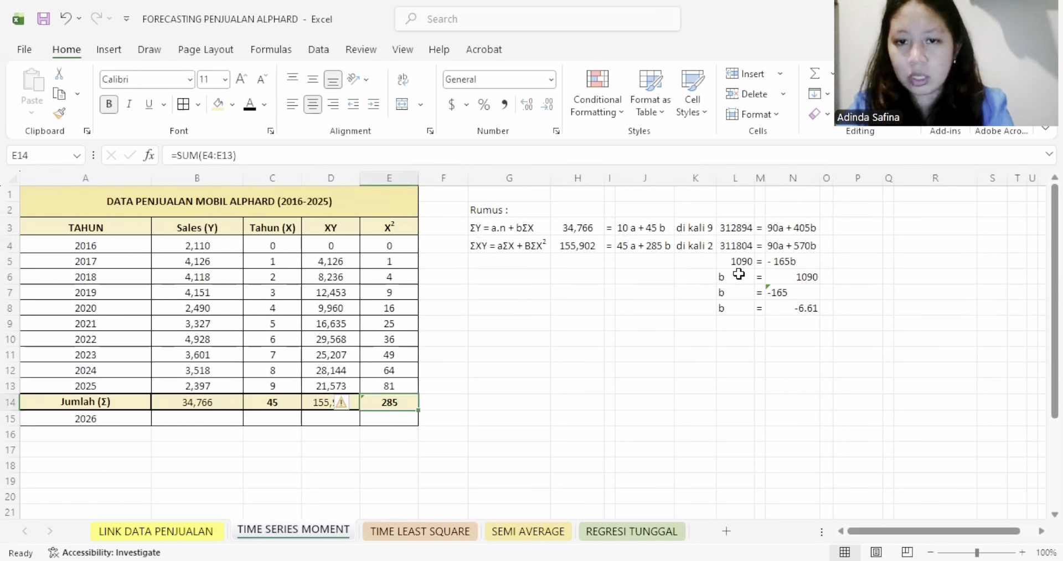
left_click(691, 227)
left_click(691, 246)
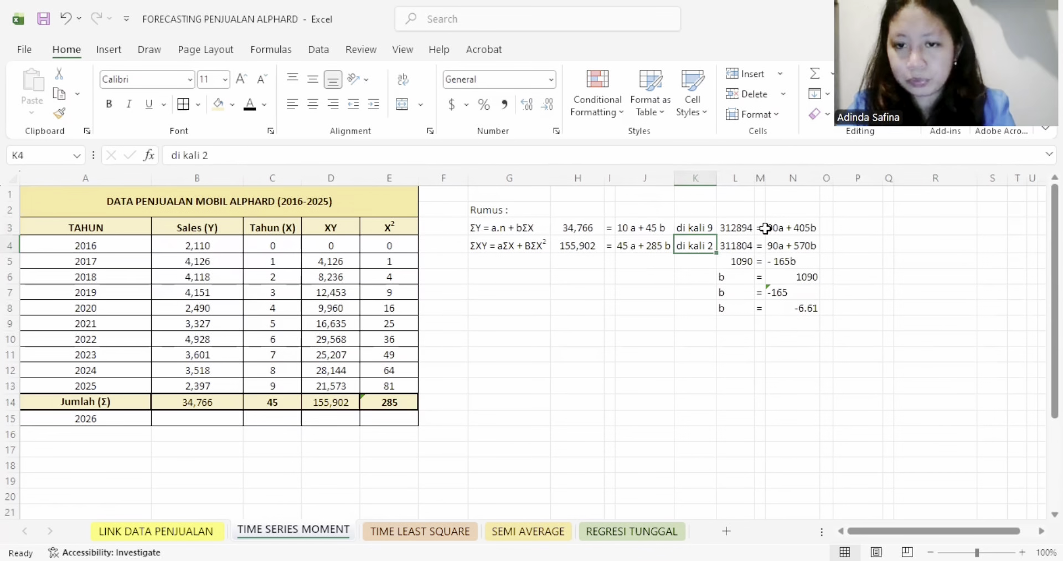
- Add a top border to cell N7 as the fraction line between 1090 and -165
left_click(787, 292)
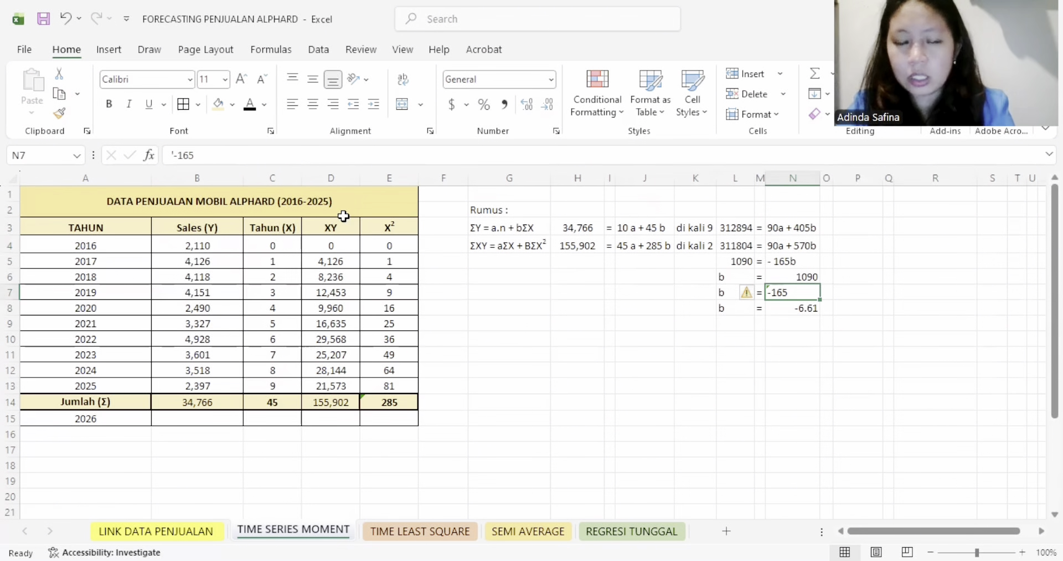
left_click(198, 104)
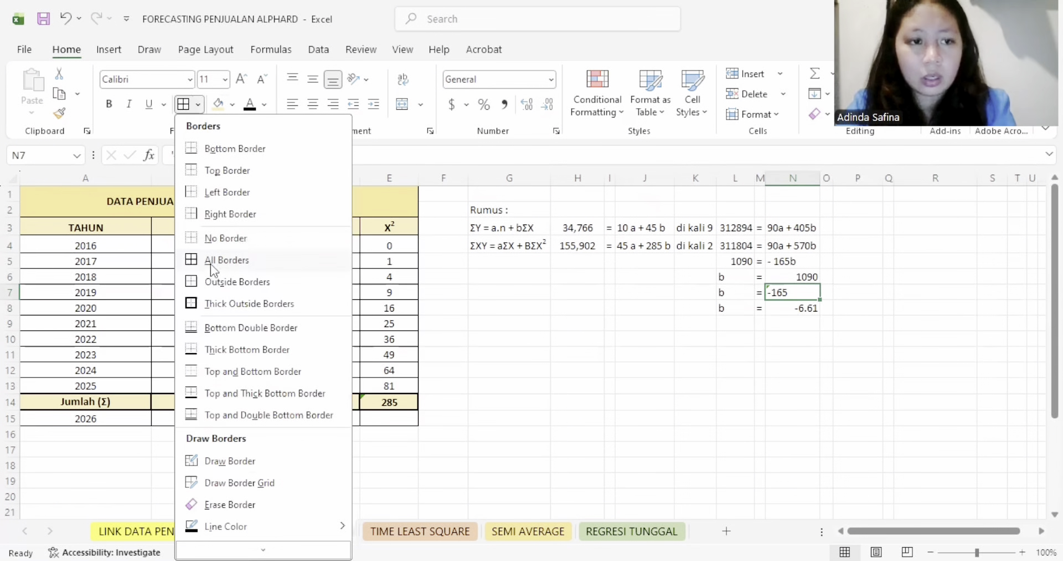
left_click(757, 306)
left_click(798, 309)
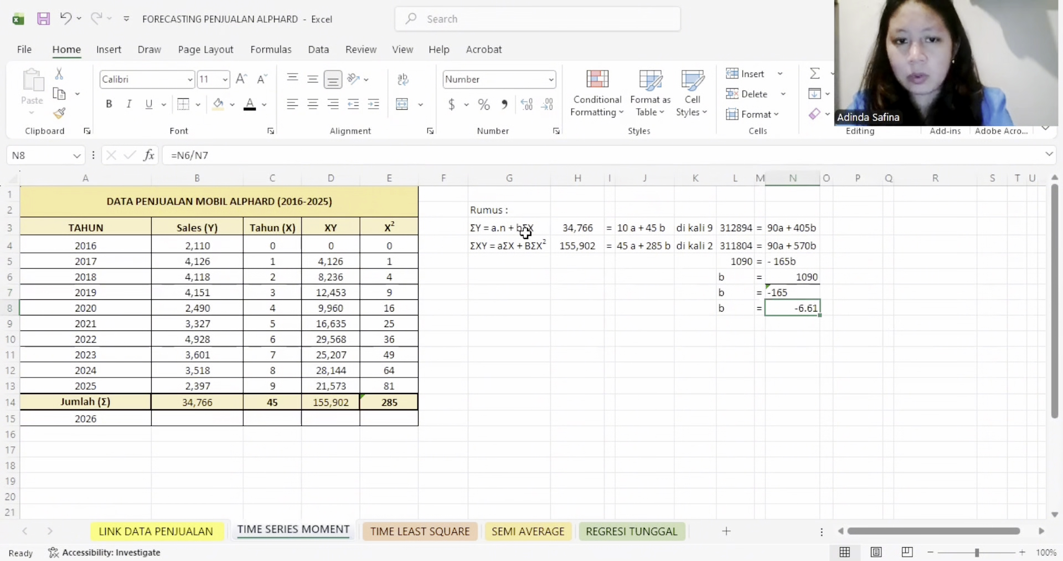
- Put a thick outside border around the equations and the calculation of b in G3:N8
left_click_drag(480, 224, 703, 277)
left_click_drag(782, 289, 809, 309)
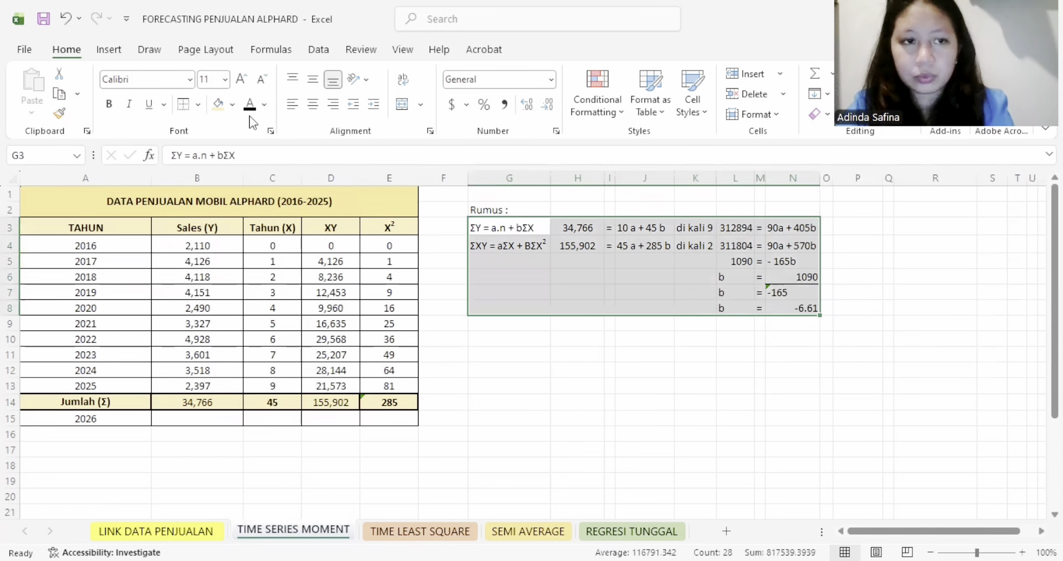
left_click(197, 104)
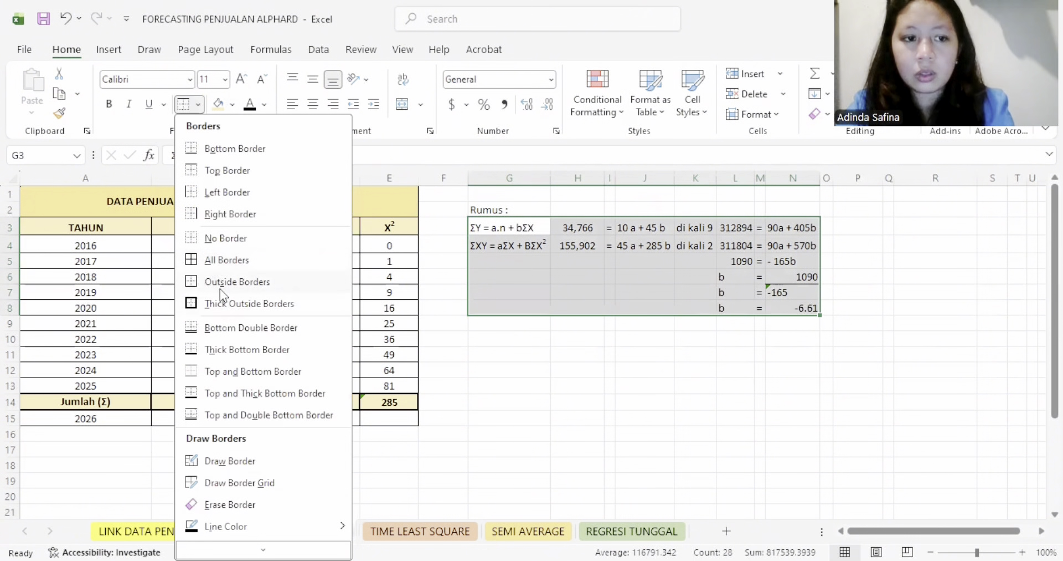
left_click(229, 304)
left_click(793, 309)
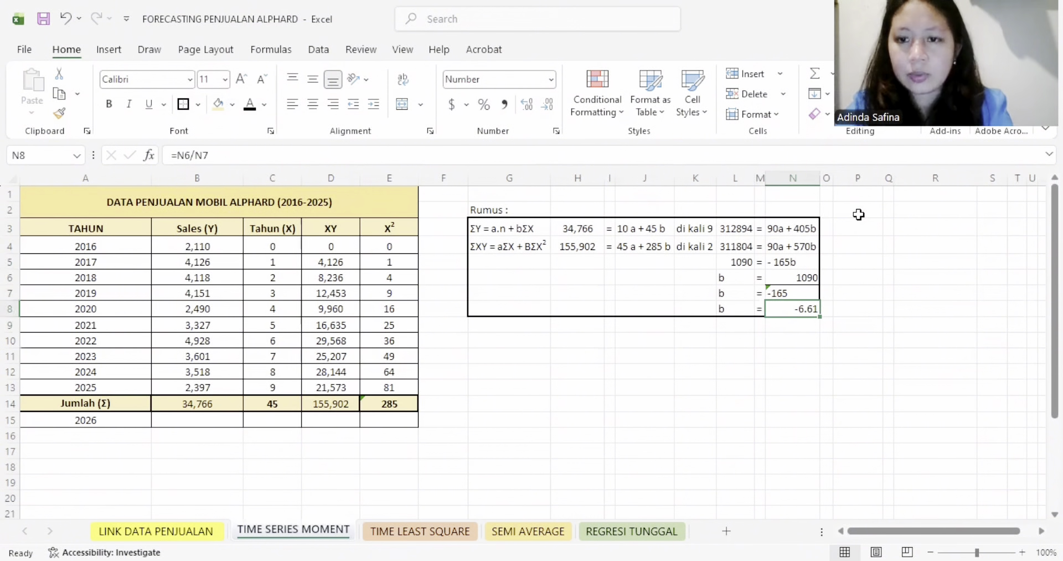
- Set the font color of the calculation of a in P3:R12 to black
left_click_drag(858, 225, 921, 371)
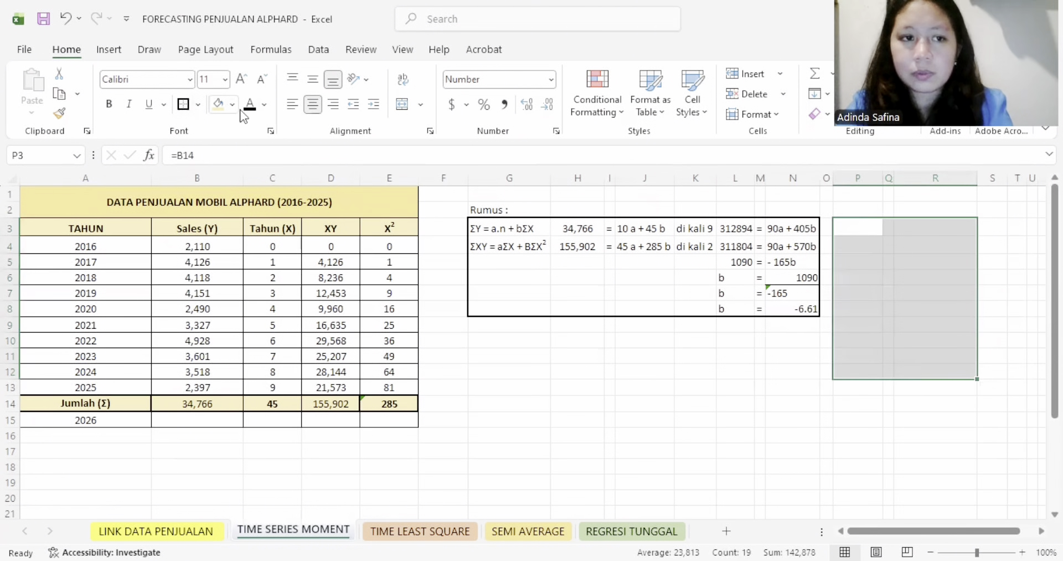
type("34,766\t=\t10 a + 45 b 34,766\t=\t10a + 45 (-6.61) 34,766\t=\t10a + (-297.45) 10a\t=\t34766 + 297.45 10a\t=\t35063.45 \t=\t10 a\t\t3506.35")
left_click(874, 246)
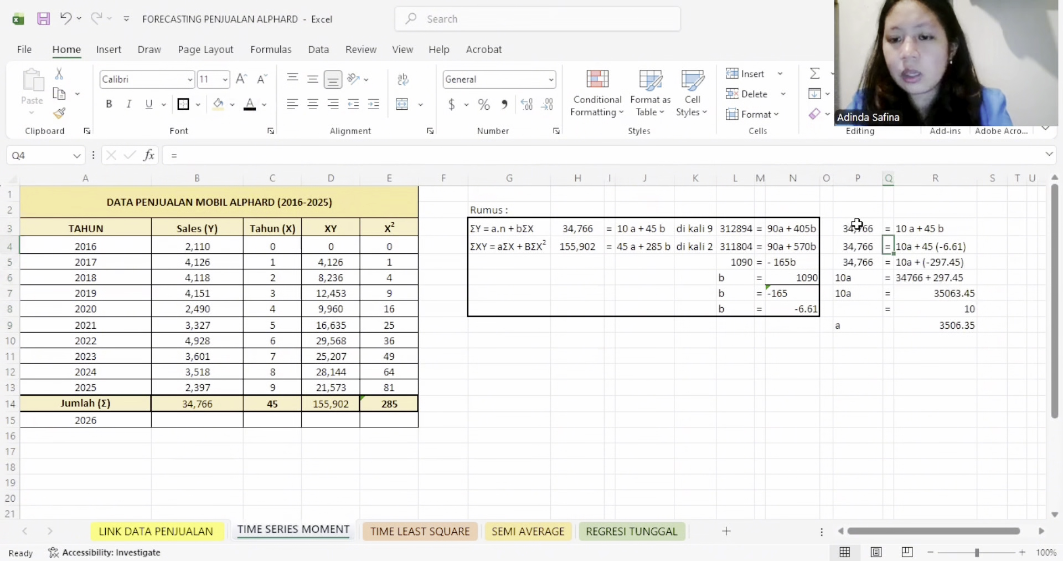
- Examine how the equation in P3:R3 comes from H3:J3 and how R4 substitutes the value of b from N8
left_click_drag(853, 228, 921, 229)
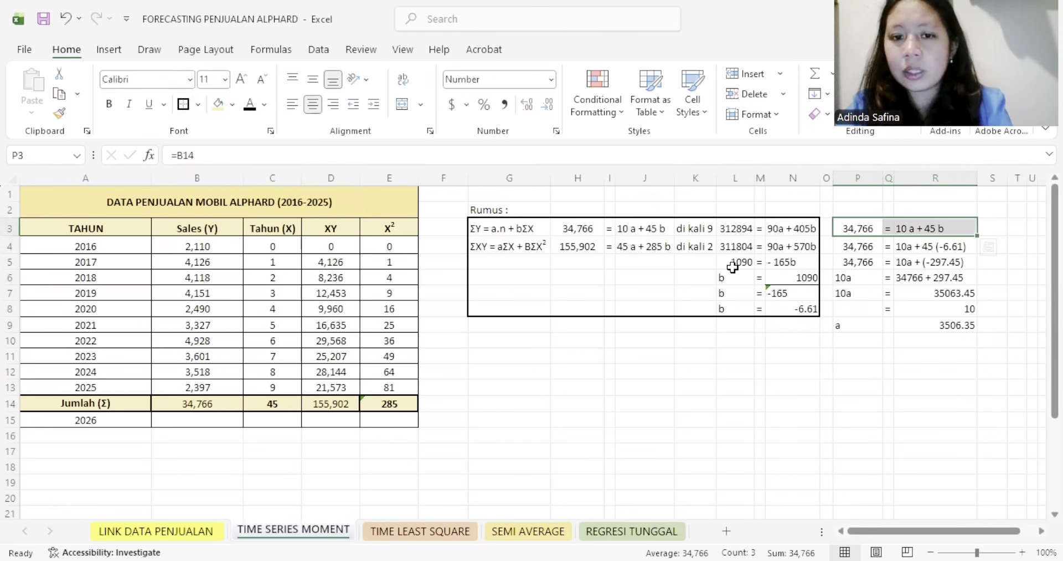
left_click_drag(582, 229, 646, 228)
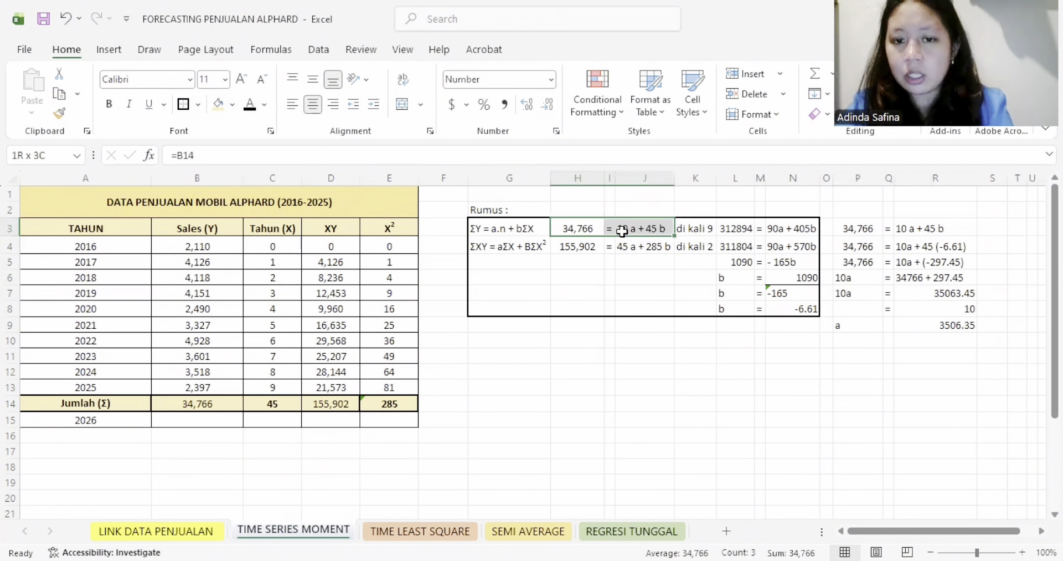
left_click(937, 246)
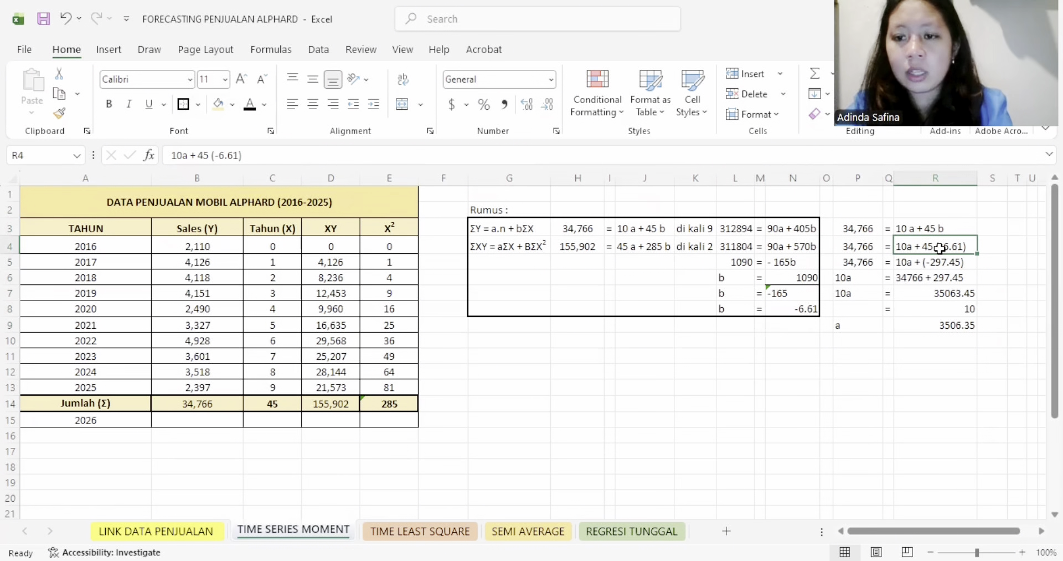
left_click(806, 311)
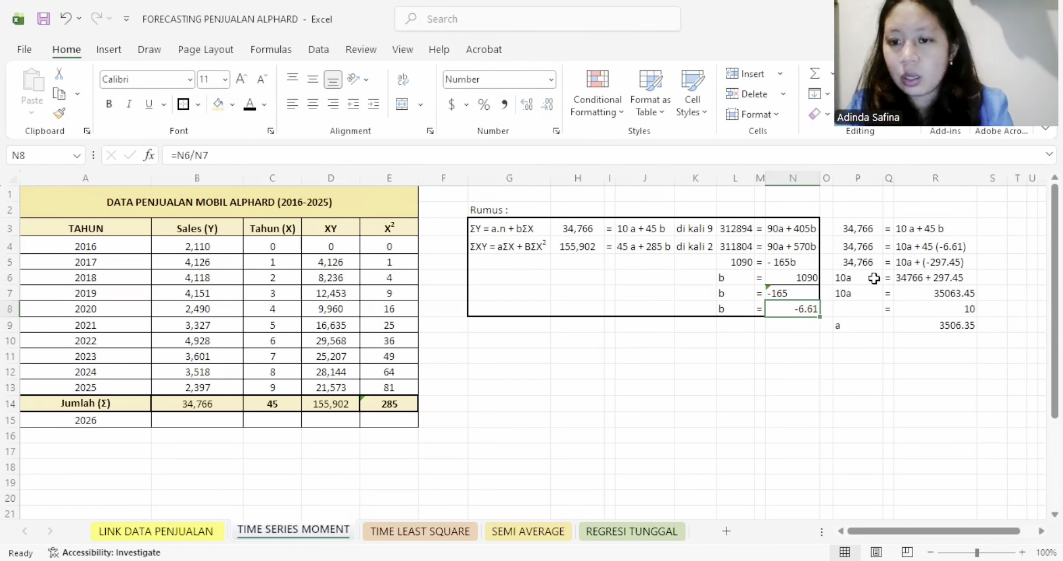
- Add a top border to cell R8 as the fraction line between 35063.45 and 10
left_click(943, 308)
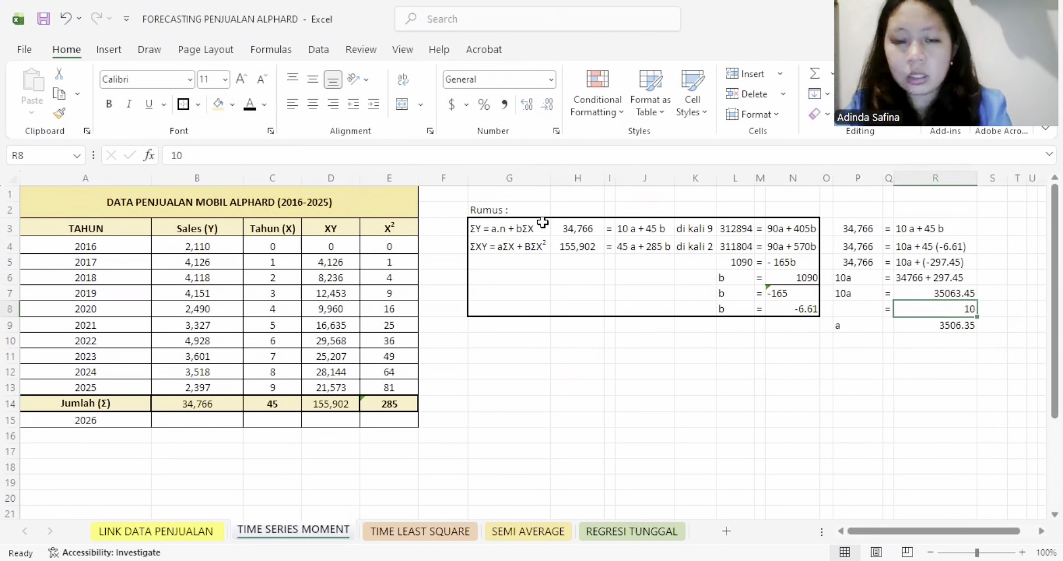
left_click(198, 105)
left_click(227, 170)
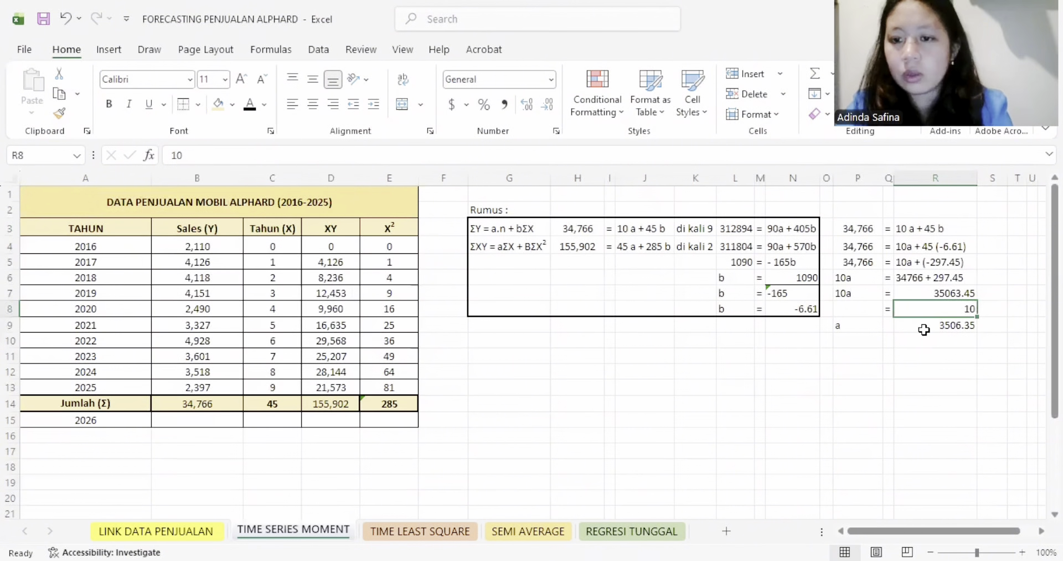
- Put a thick outside border around the calculation of a in P3:R9
left_click(930, 325)
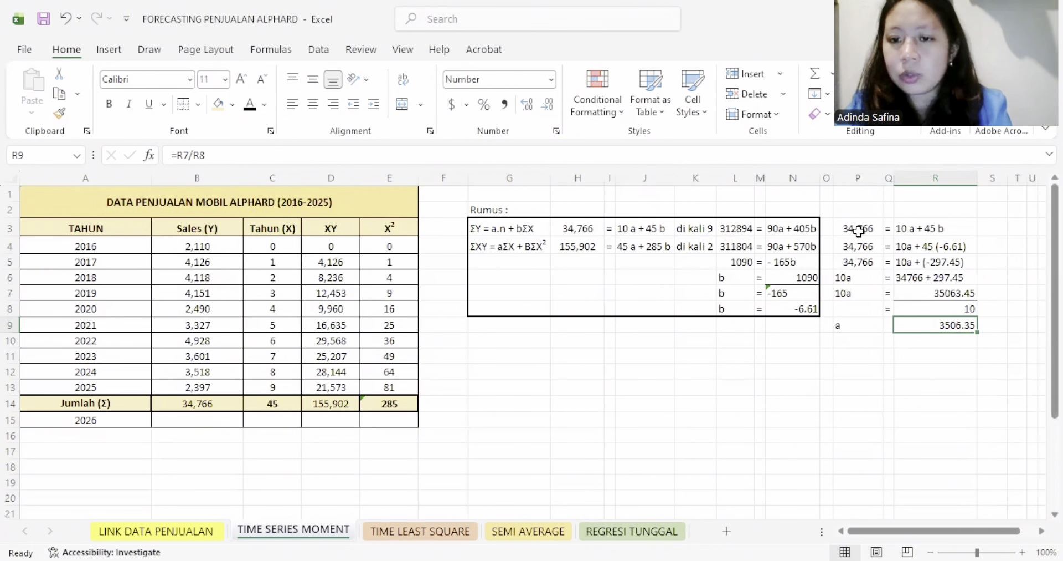
left_click_drag(850, 230, 954, 326)
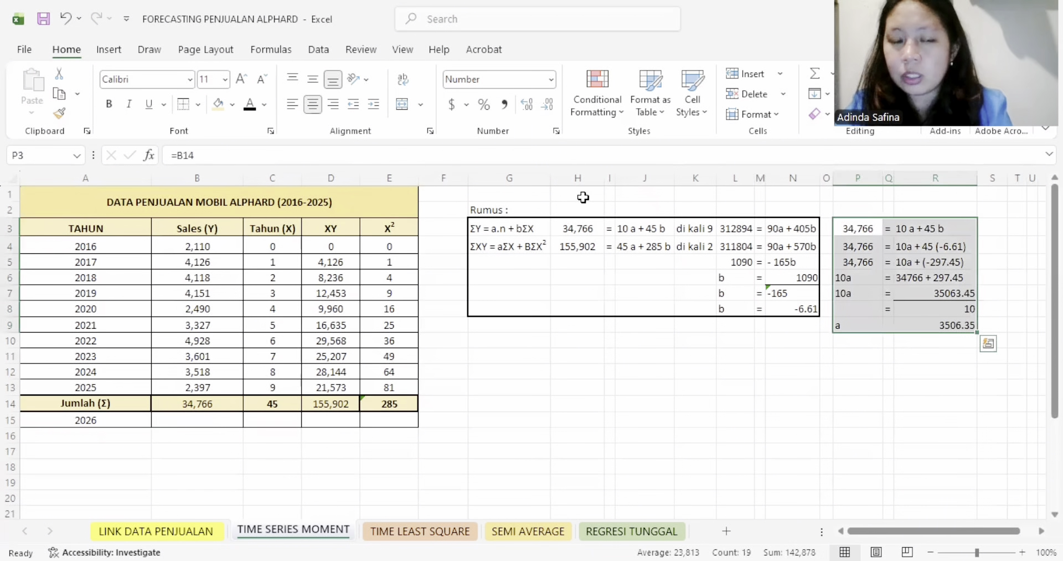
left_click(198, 105)
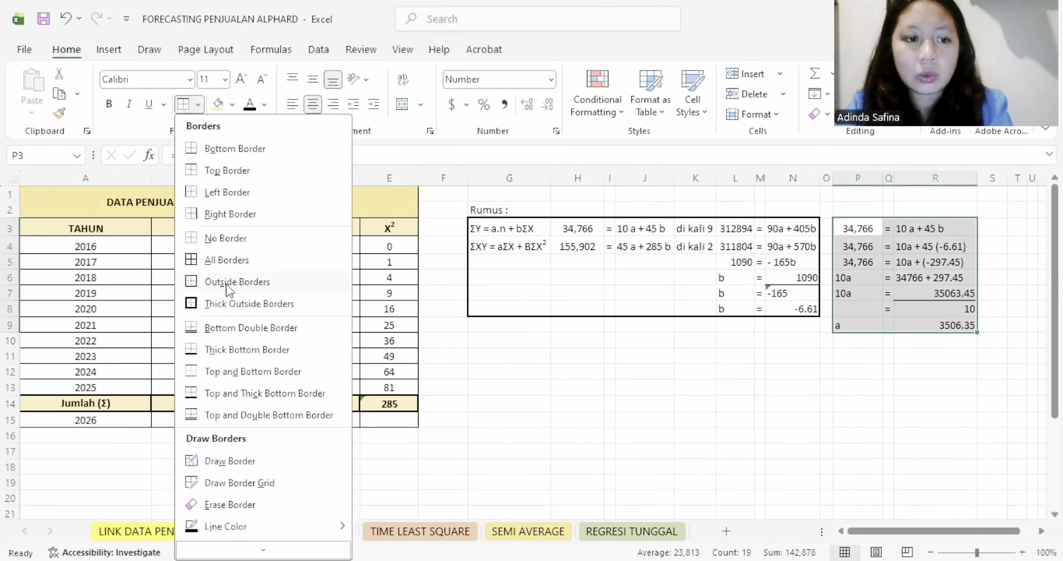
left_click(220, 303)
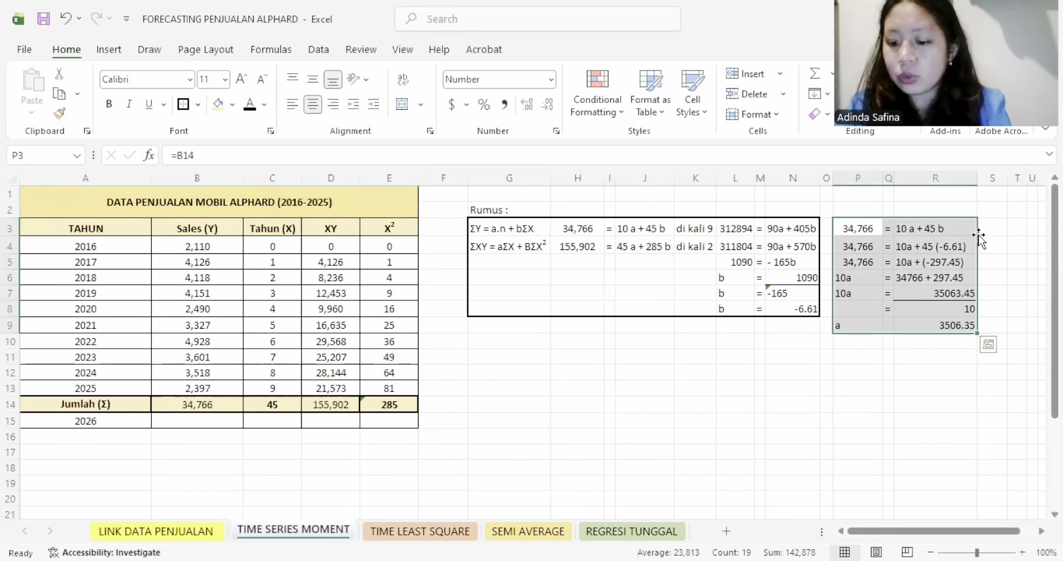
- Set the font color of the hidden forecast equation in T2:AA10 to black
key("Right")
key("Right")
key("Right")
key("Right")
key("Right")
key("Right")
key("Right")
key("Right")
key("Right")
key("Right")
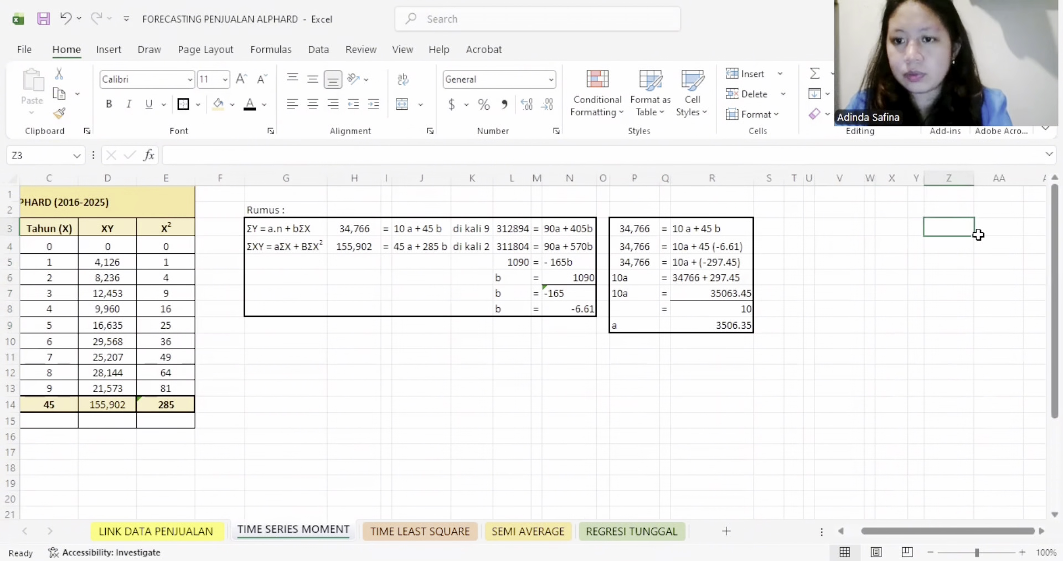
left_click_drag(793, 210, 1008, 341)
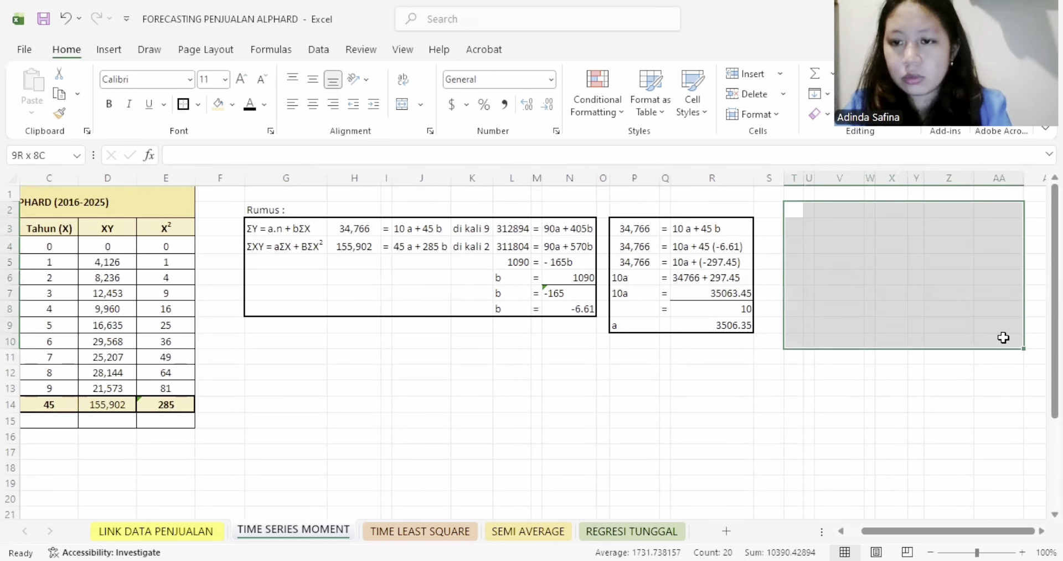
left_click(250, 104)
- Examine how the forecast equation in T3:Y6 takes a from R9, b from N8 and x from Y4 to calculate y
left_click(791, 244)
left_click(794, 228)
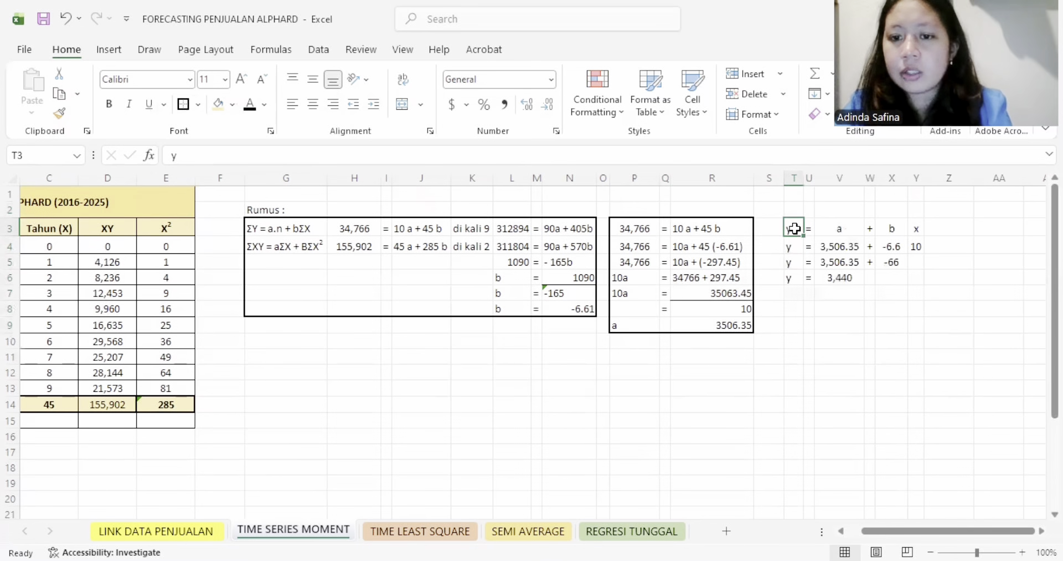
left_click(839, 246)
left_click(722, 325)
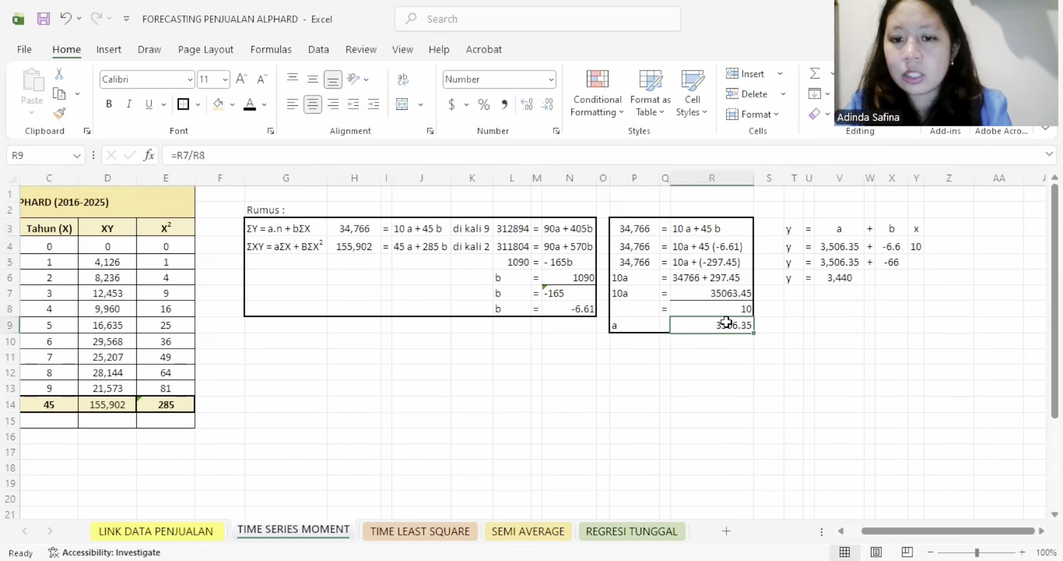
left_click(896, 246)
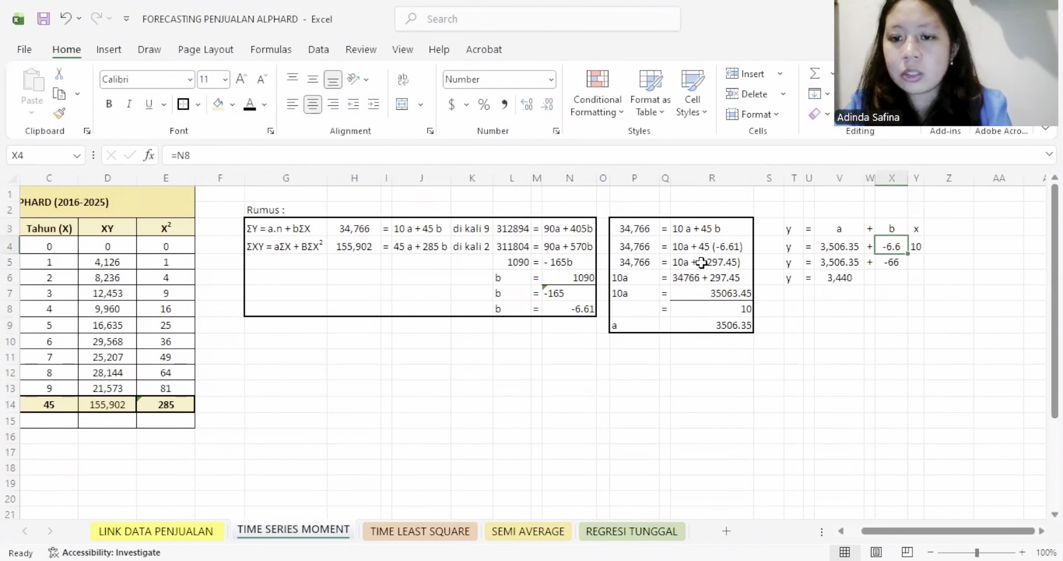
left_click(572, 306)
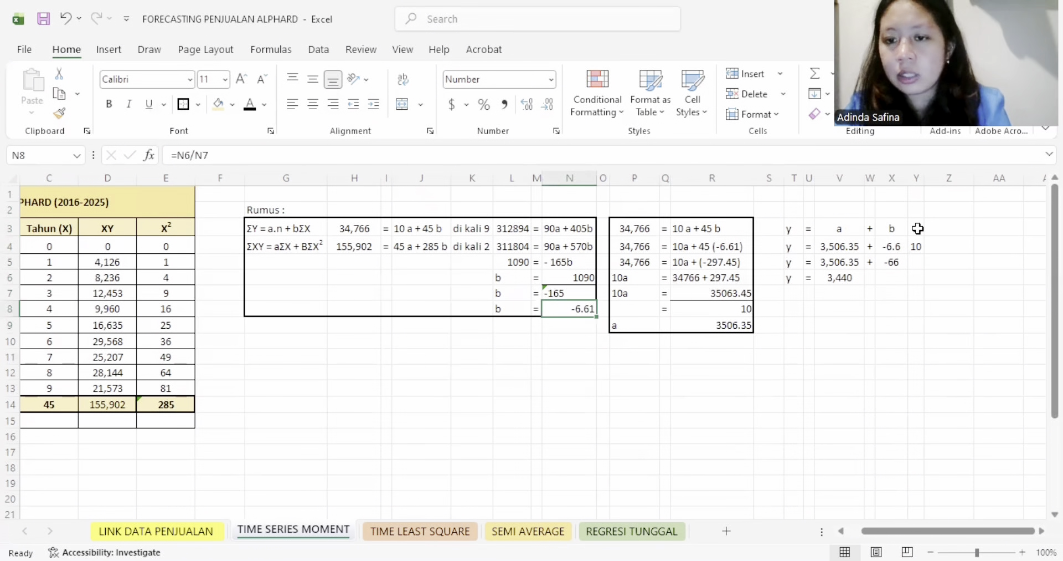
left_click(915, 246)
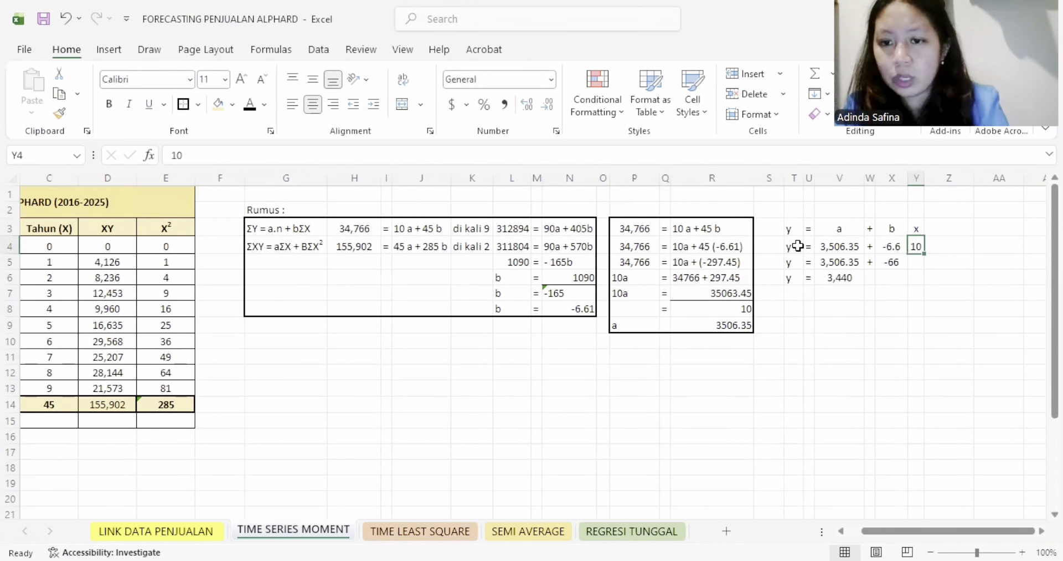
left_click(832, 279)
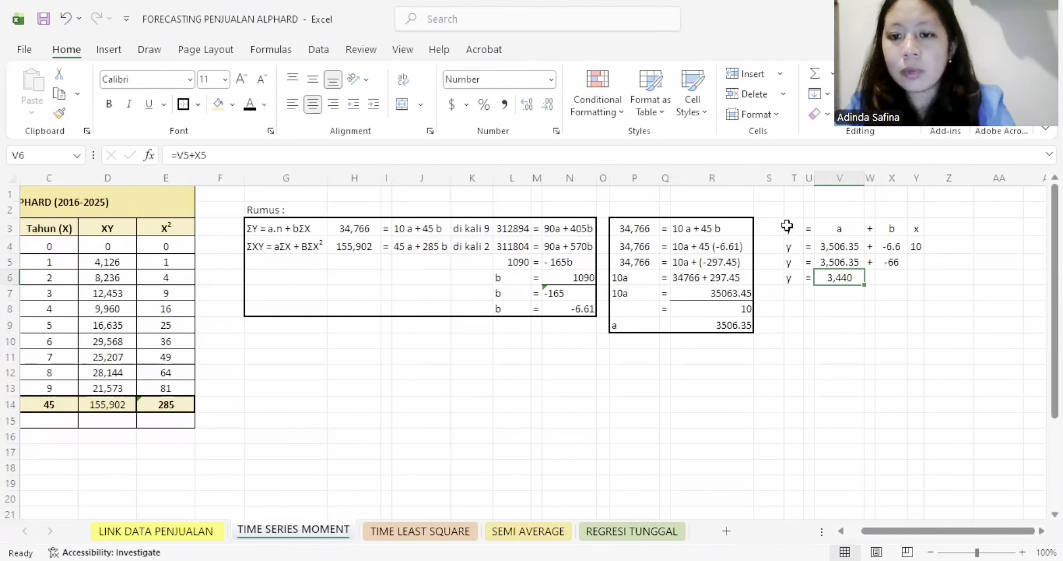
- Put a thick outside border around the forecast equation in T3:Y6
left_click_drag(787, 226, 919, 279)
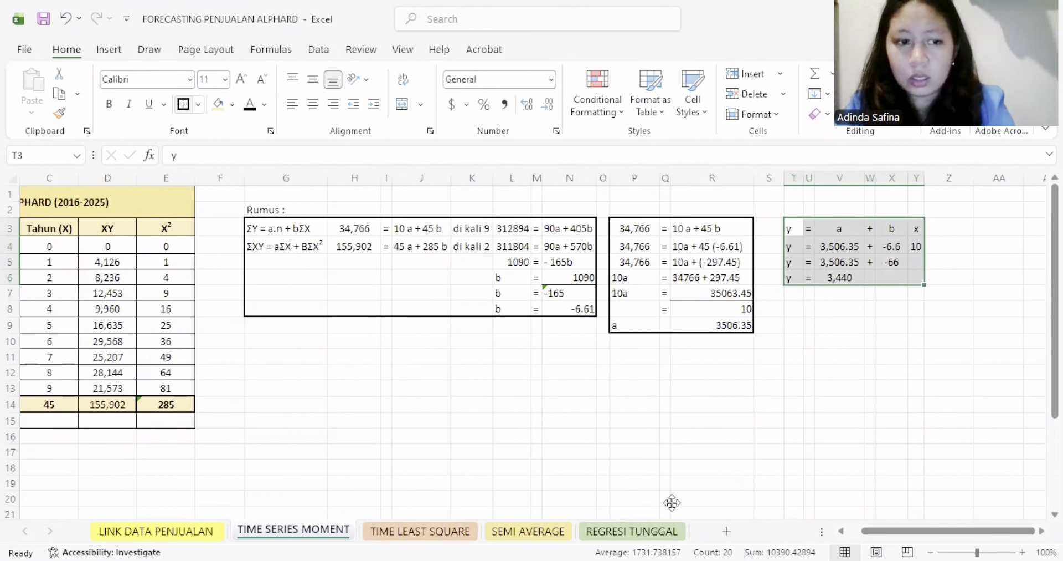
- Set the font color of the 2026 sales forecast in cell B15 to black
scroll(87, 238, "left", 3)
left_click_drag(86, 229, 188, 423)
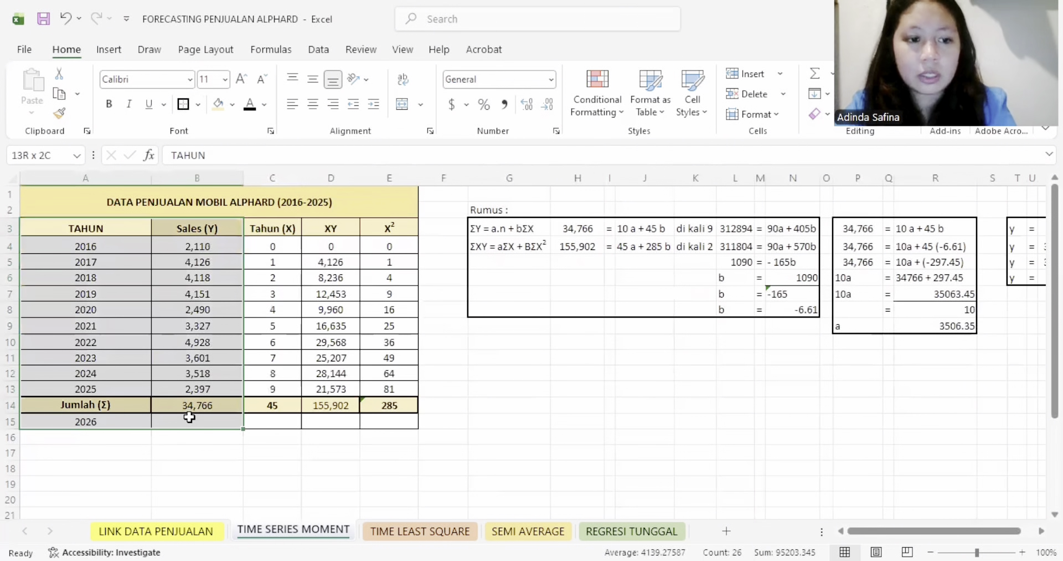
left_click(189, 417)
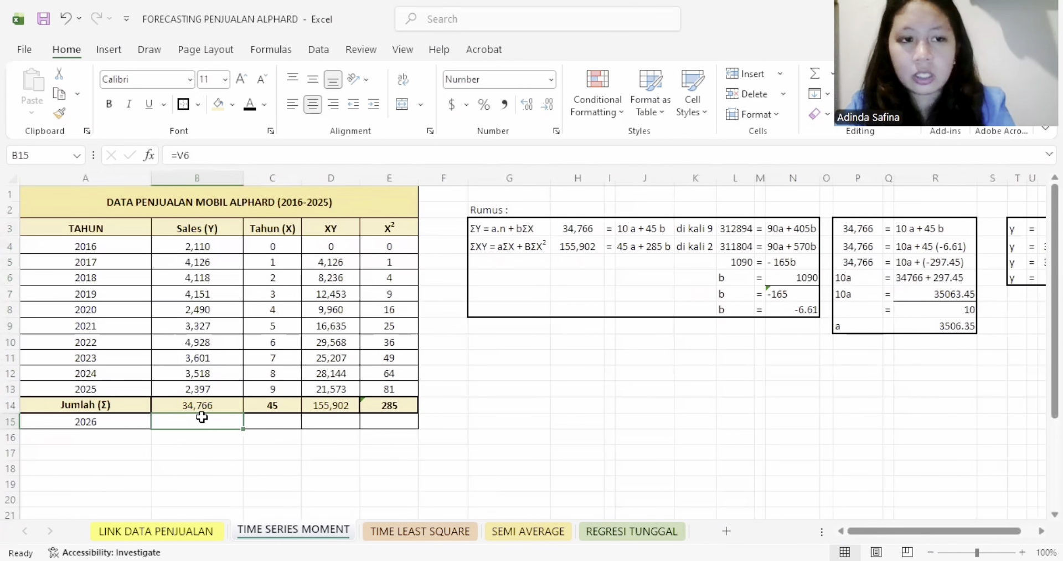
left_click(248, 103)
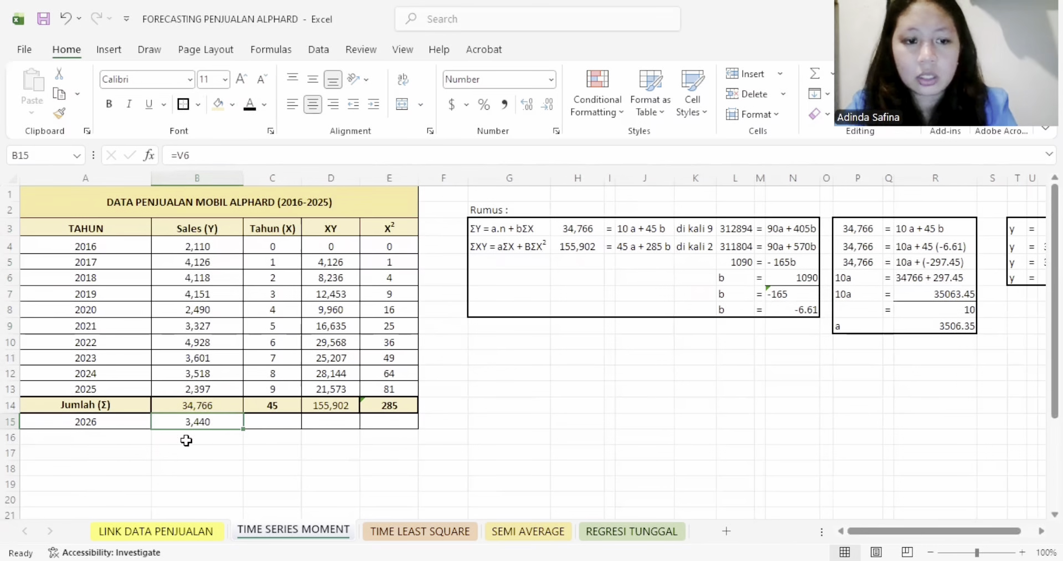
- Enter 10 as the Tahun (X) value for 2026 in cell C15
left_click(272, 422)
type("10")
key("ctrl+Return")
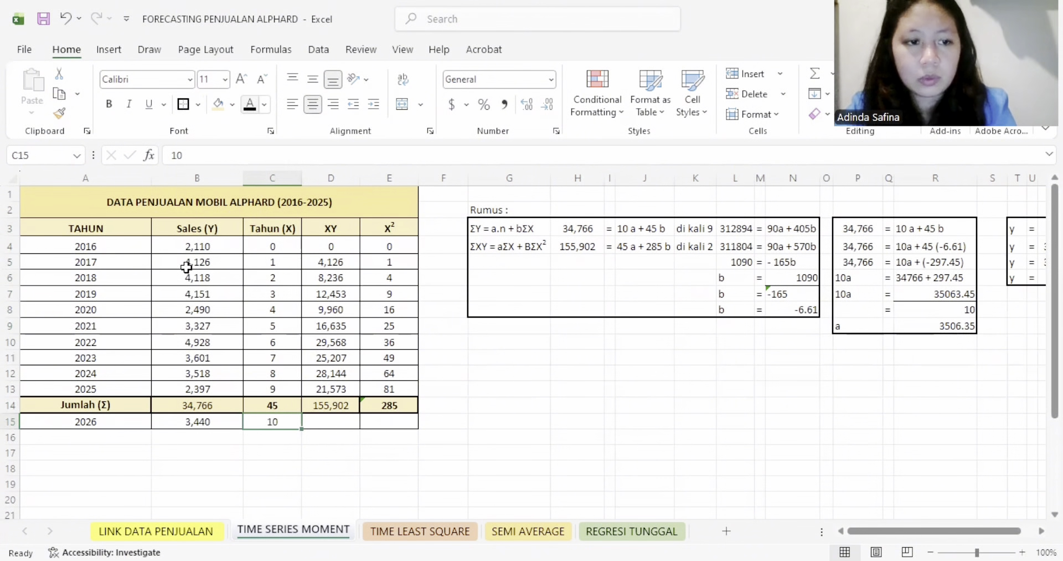
- Copy the TAHUN and Sales (Y) columns in A3:B15 and paste them at A18 below the table
scroll(183, 299, "down", 1)
left_click(160, 259)
scroll(155, 248, "up", 1)
left_click_drag(102, 231, 228, 420)
key("ctrl+c")
scroll(95, 412, "down", 3)
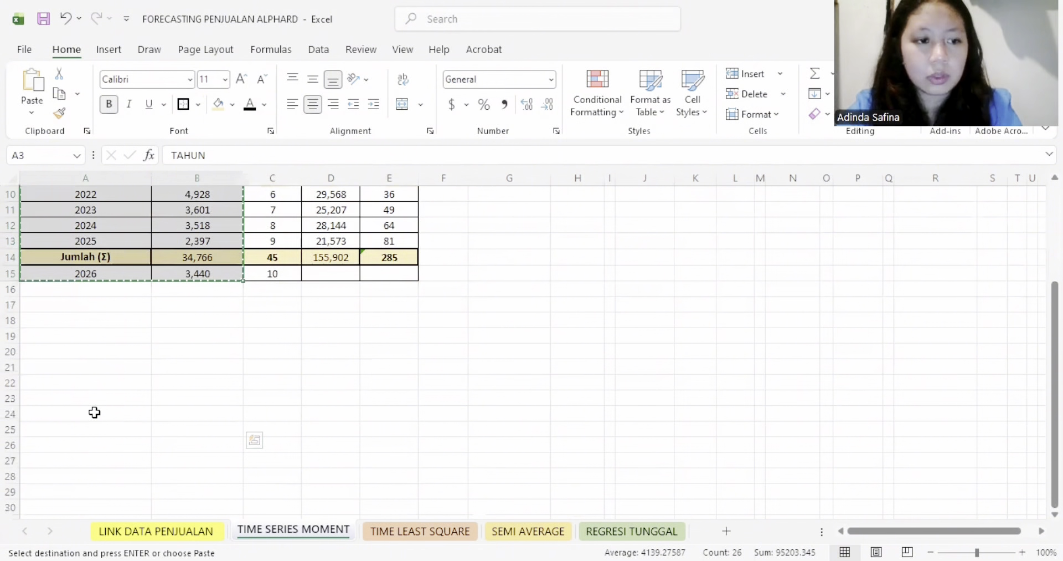
left_click(78, 319)
key("ctrl+v")
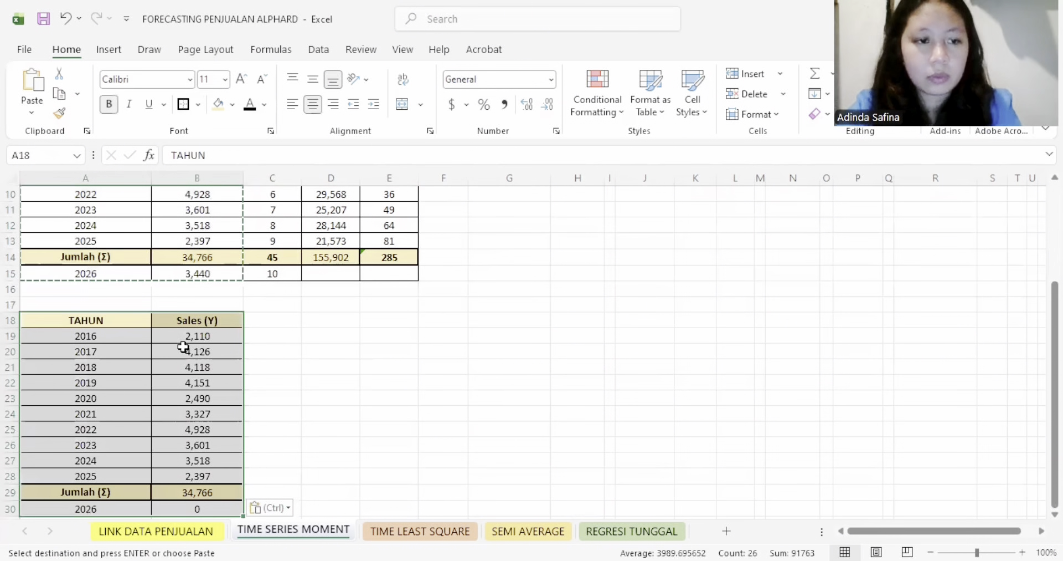
- Delete the Jumlah (Σ) row from the pasted table
scroll(181, 354, "down", 1)
left_click_drag(48, 446, 179, 442)
left_click(750, 98)
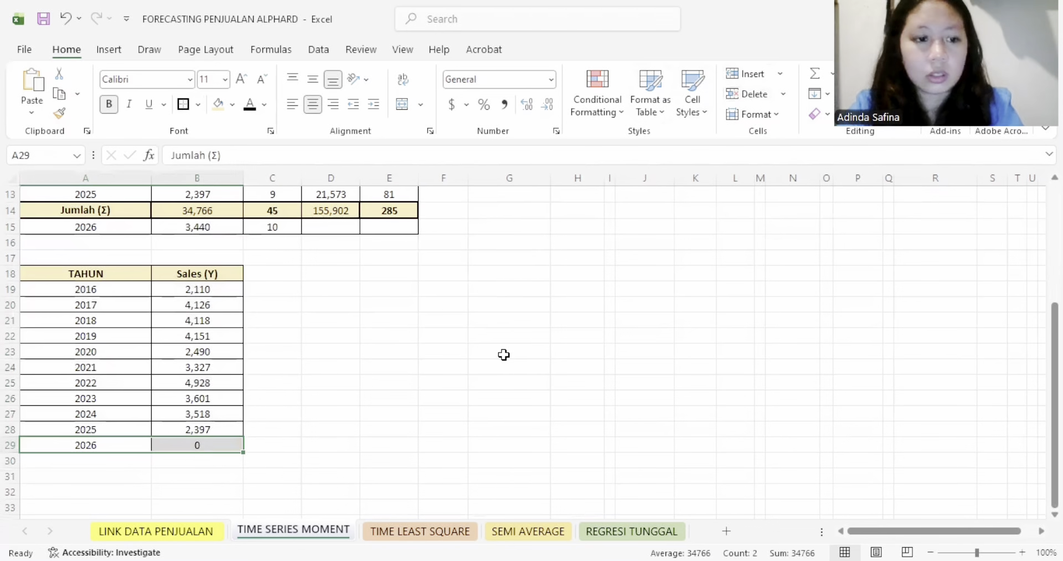
- Link the 2026 sales value in B29 to the forecast with the formula =B15
left_click(190, 442)
type("=")
left_click(195, 226)
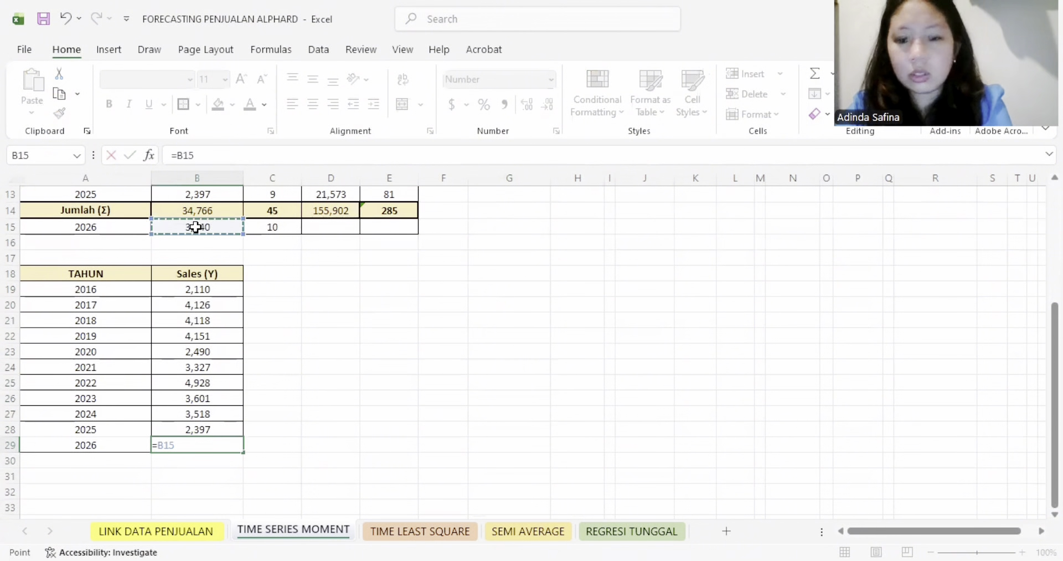
key("Return")
- Apply all borders to the 2025 and 2026 rows in A28:B29 of the pasted table
left_click_drag(111, 430, 177, 444)
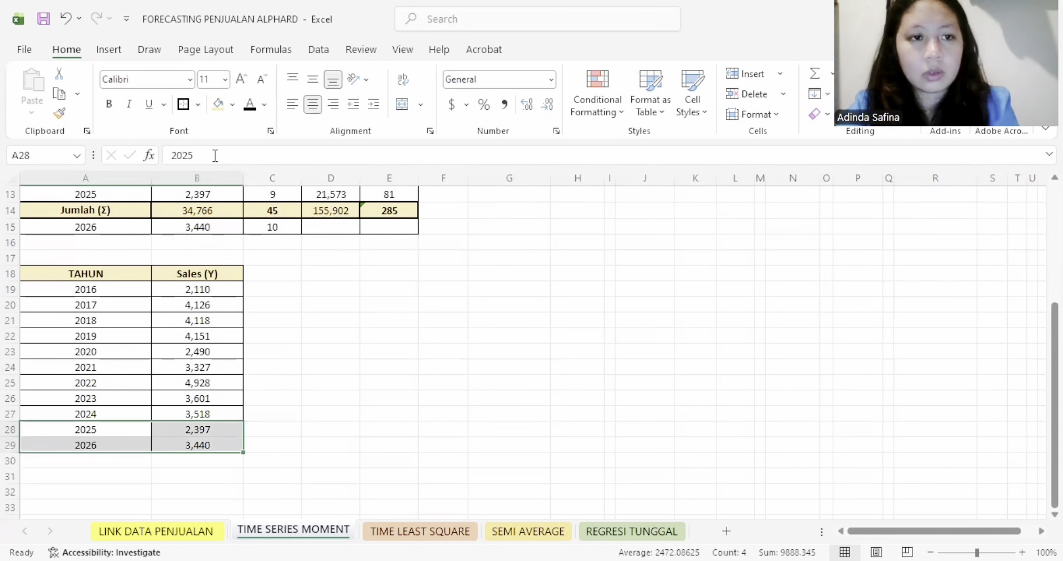
left_click(198, 104)
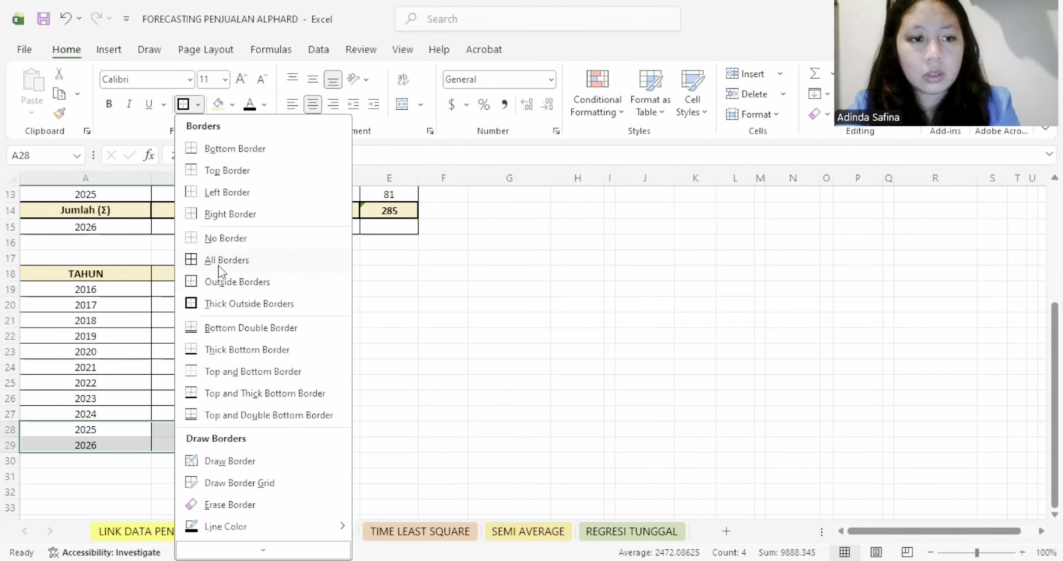
left_click(230, 259)
- Change the 2026 label in A29 to FORECASTING PENJUALAN 2026 and widen column A to fit the text
left_click(114, 445)
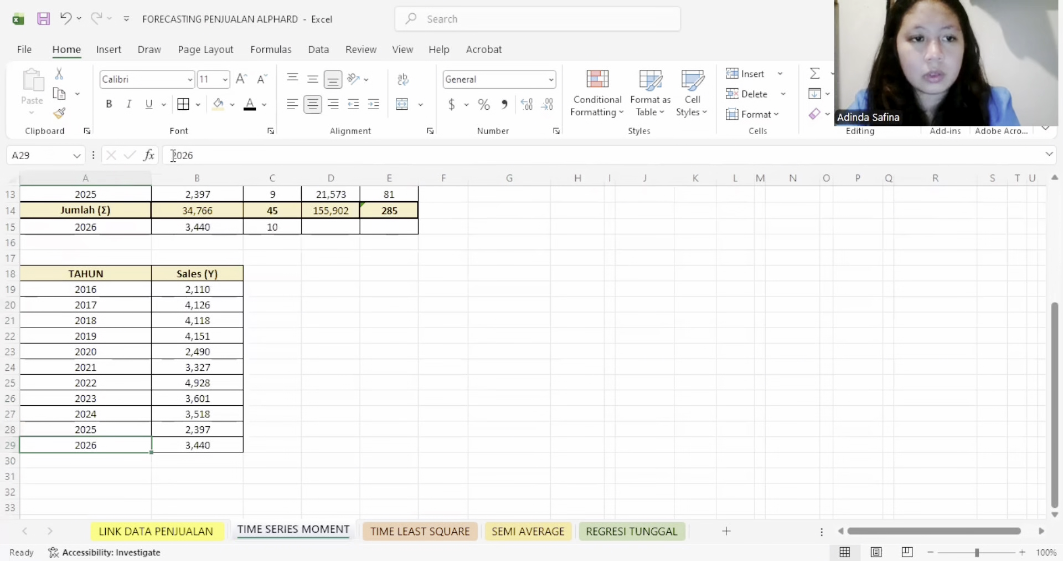
left_click(173, 155)
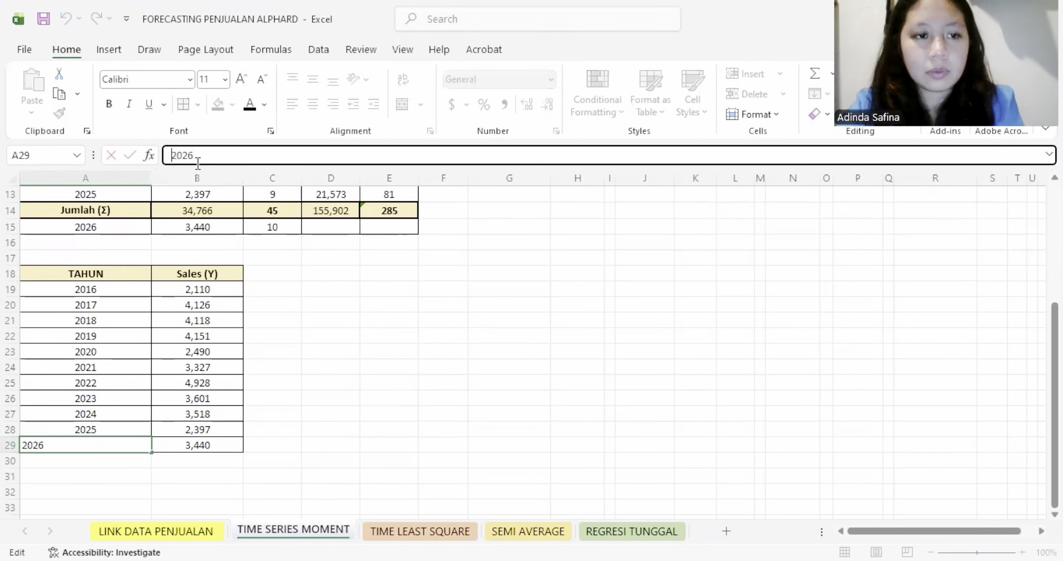
type("F")
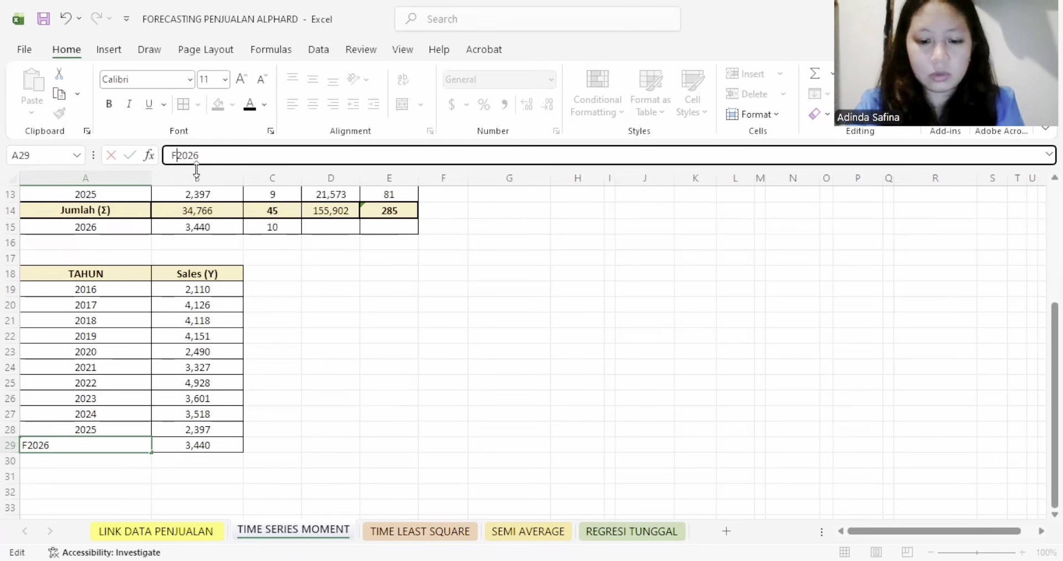
type("ORECAST")
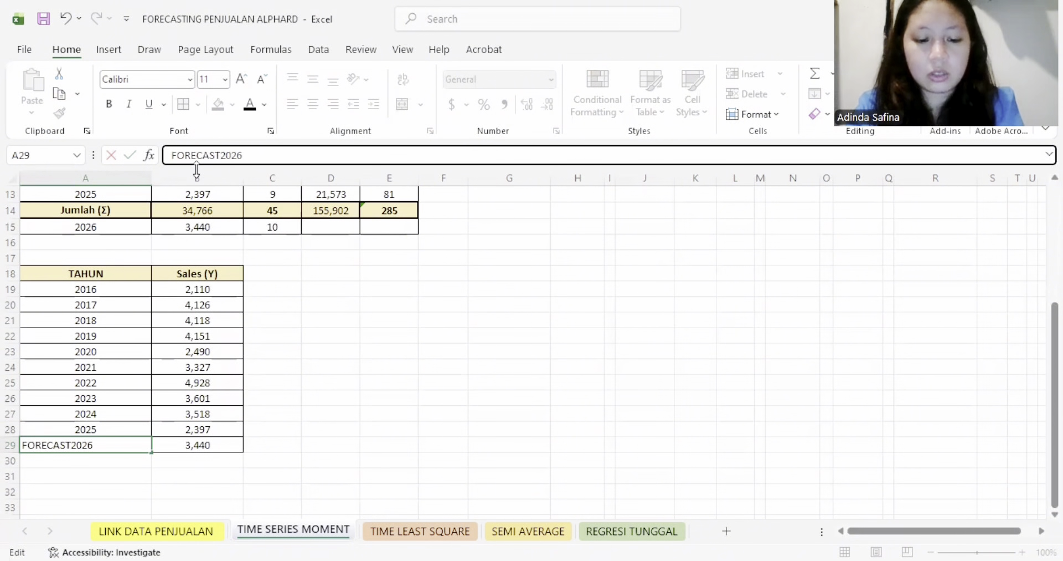
type("ING PENU")
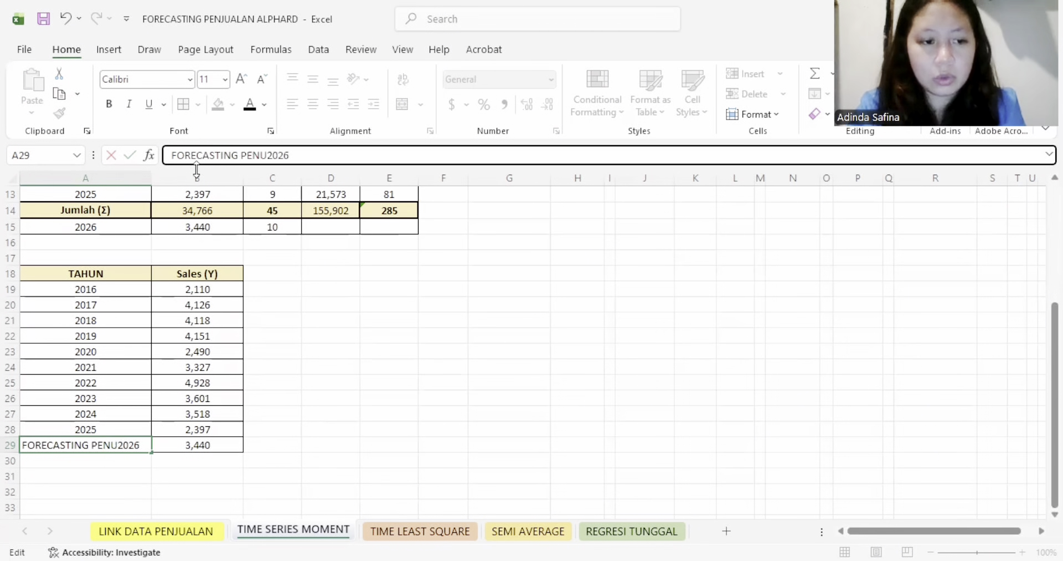
key("BackSpace")
type("JUA")
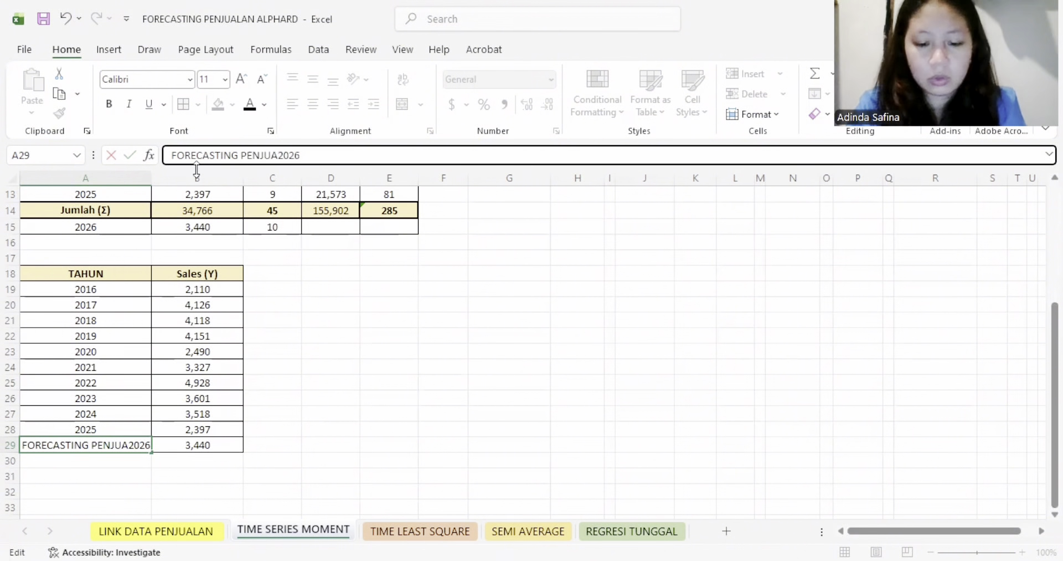
type("LAN")
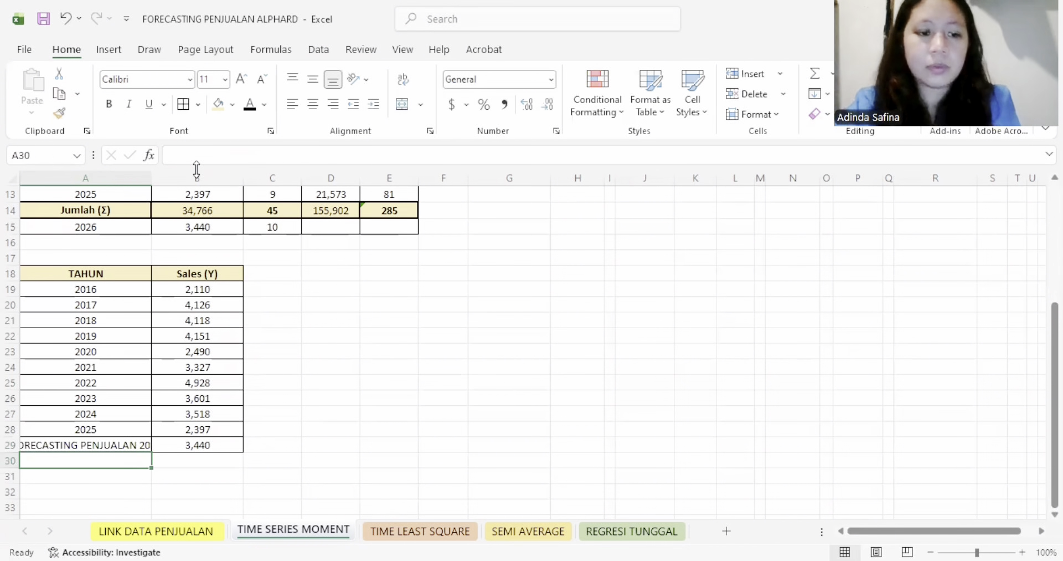
double_click(149, 179)
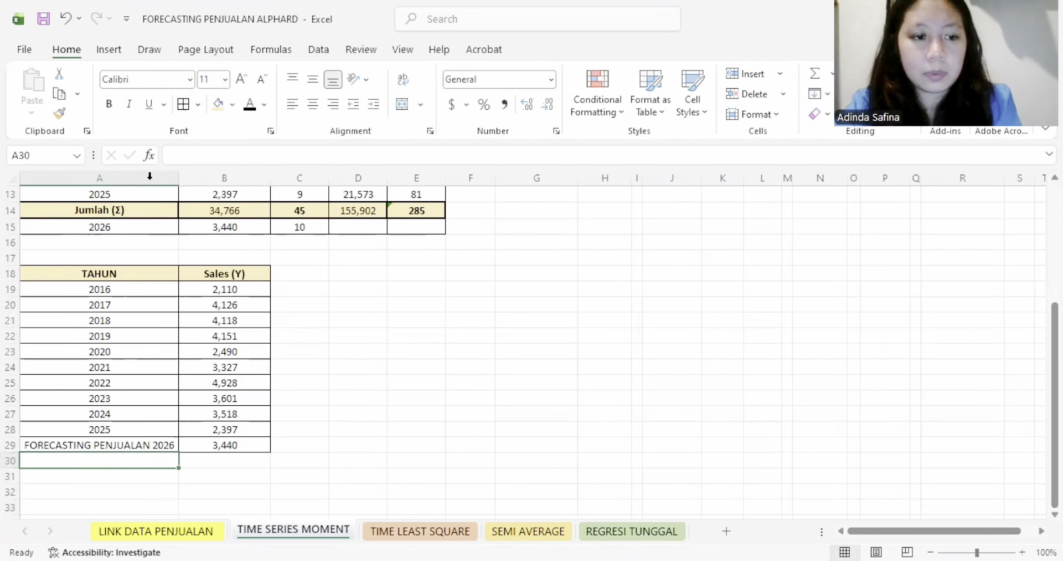
- Fill the forecast row A29:B29 with the same cream colour as the table header
left_click_drag(172, 443, 227, 444)
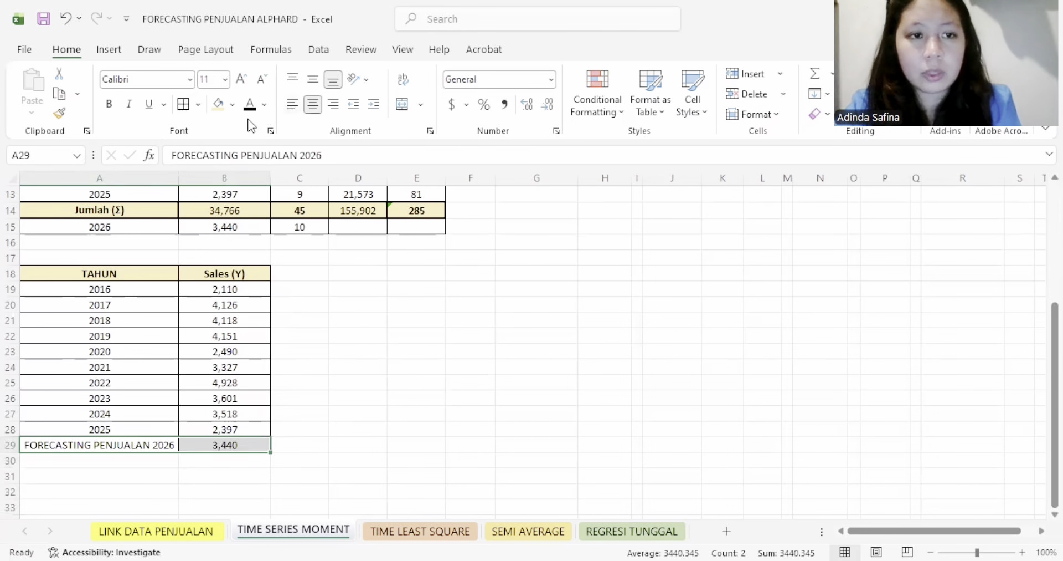
left_click(224, 109)
left_click(406, 267)
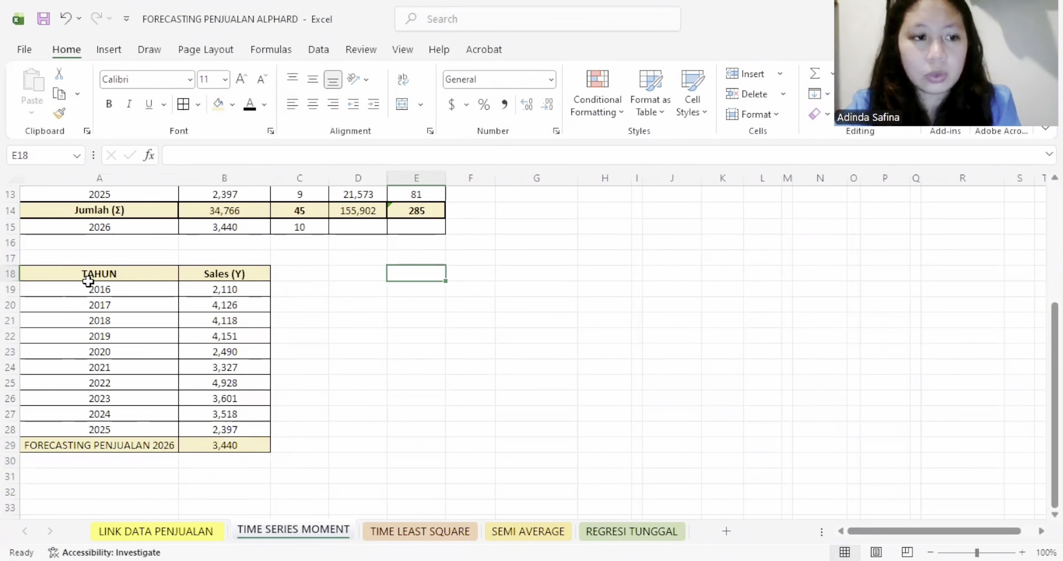
- Insert the recommended scatter chart with connecting lines for A18:B29 and place it beside the yearly sales table
left_click_drag(86, 277, 230, 450)
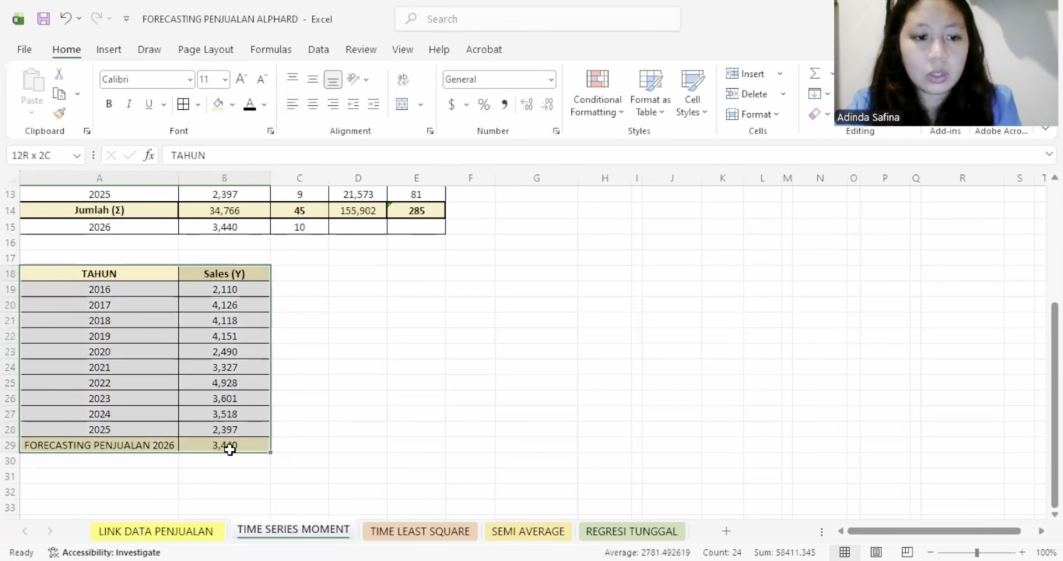
left_click(109, 50)
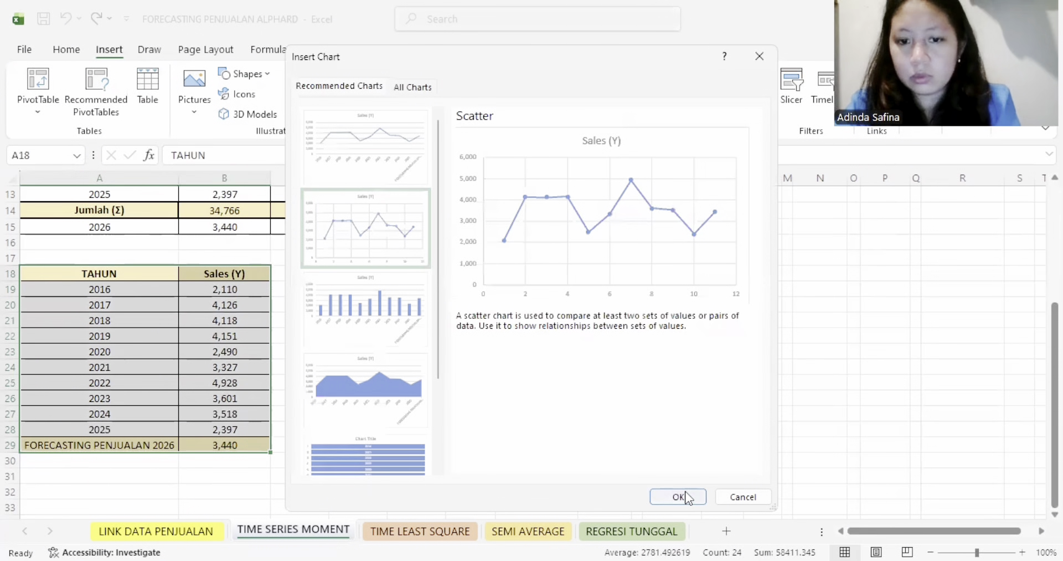
key("Return")
left_click_drag(430, 255, 408, 285)
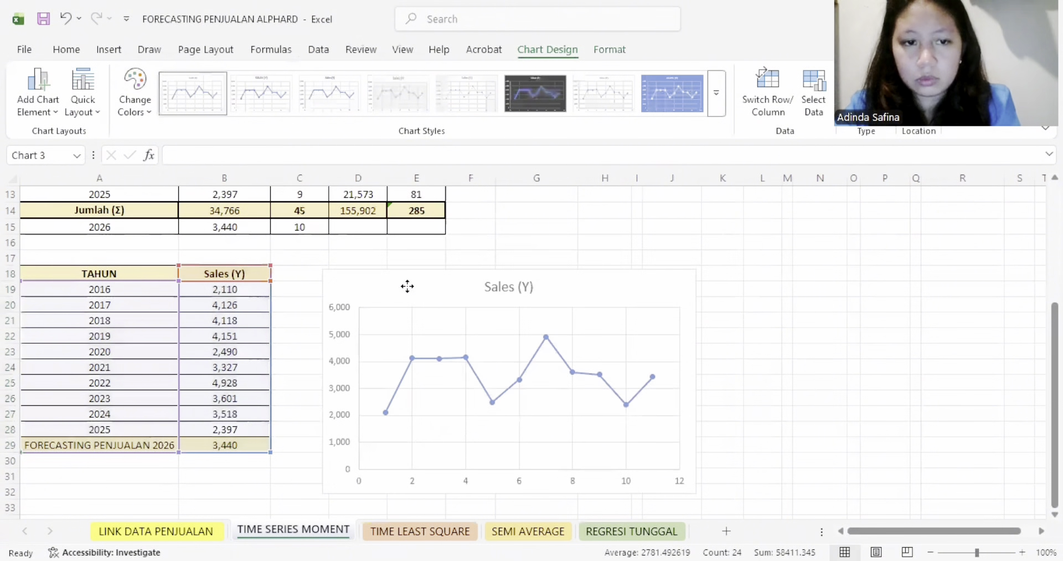
- Add data labels to the sales series in the chart
left_click(604, 371)
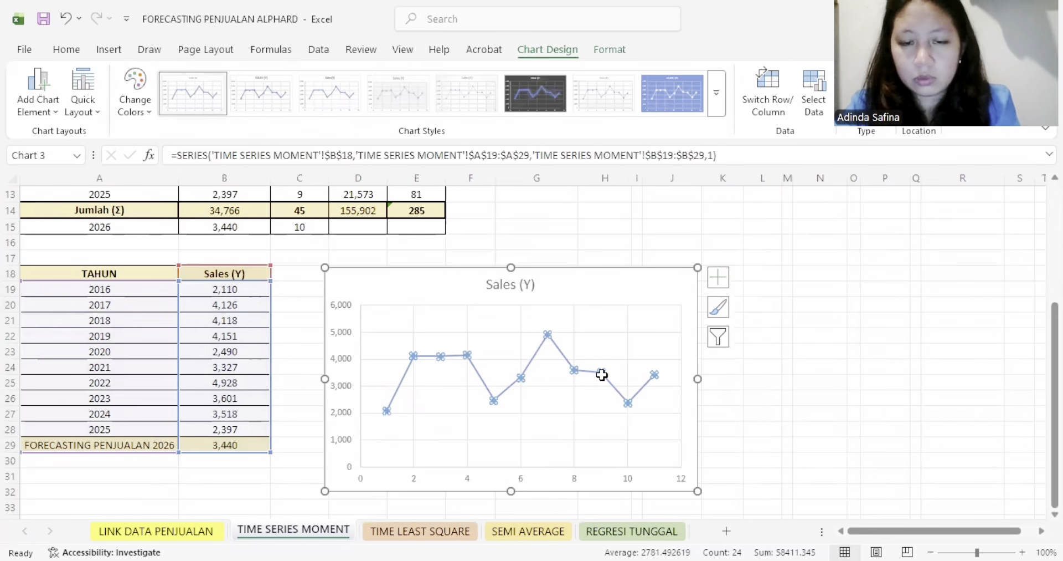
right_click(602, 375)
left_click(675, 496)
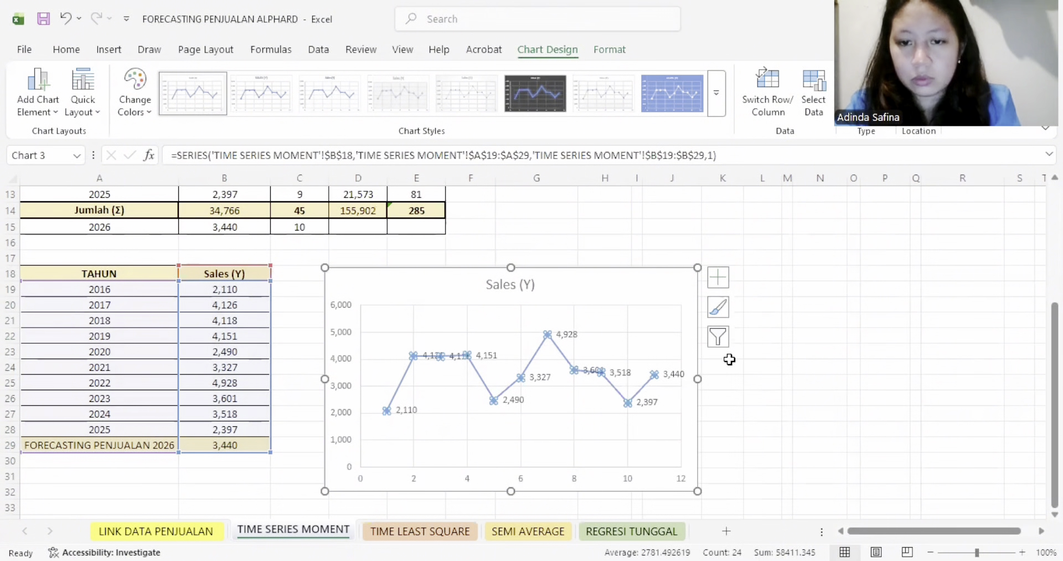
- Highlight only the data label of the last chart point, the 2026 forecast, with an orange fill
left_click(670, 375)
left_click(669, 374)
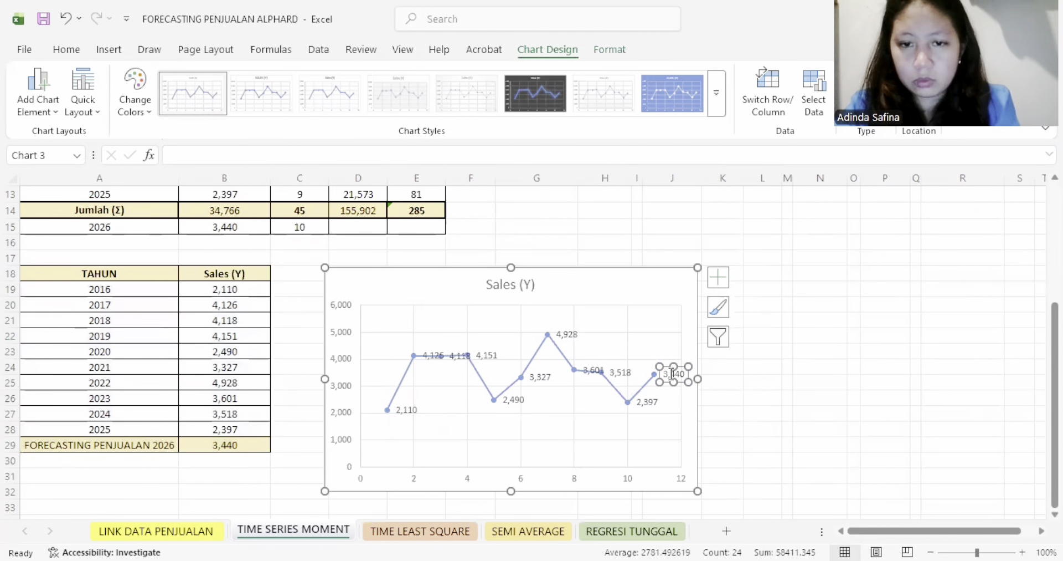
double_click(672, 373)
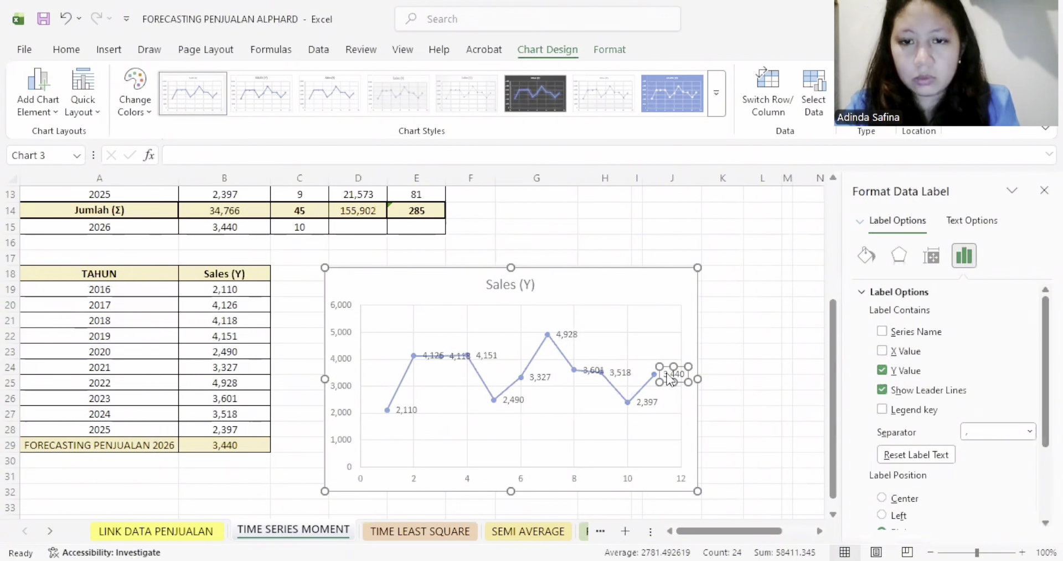
double_click(671, 374)
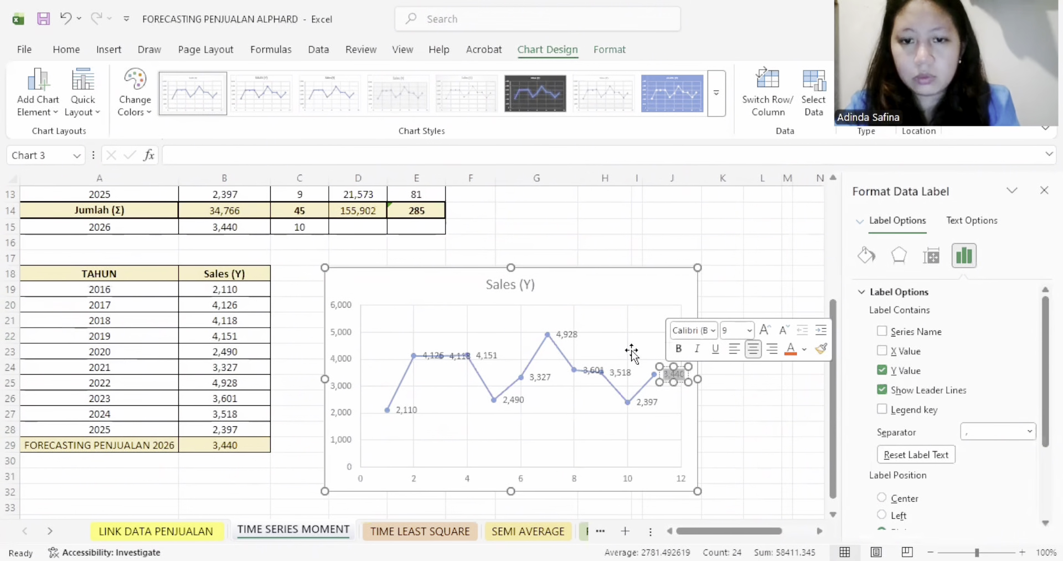
left_click(66, 49)
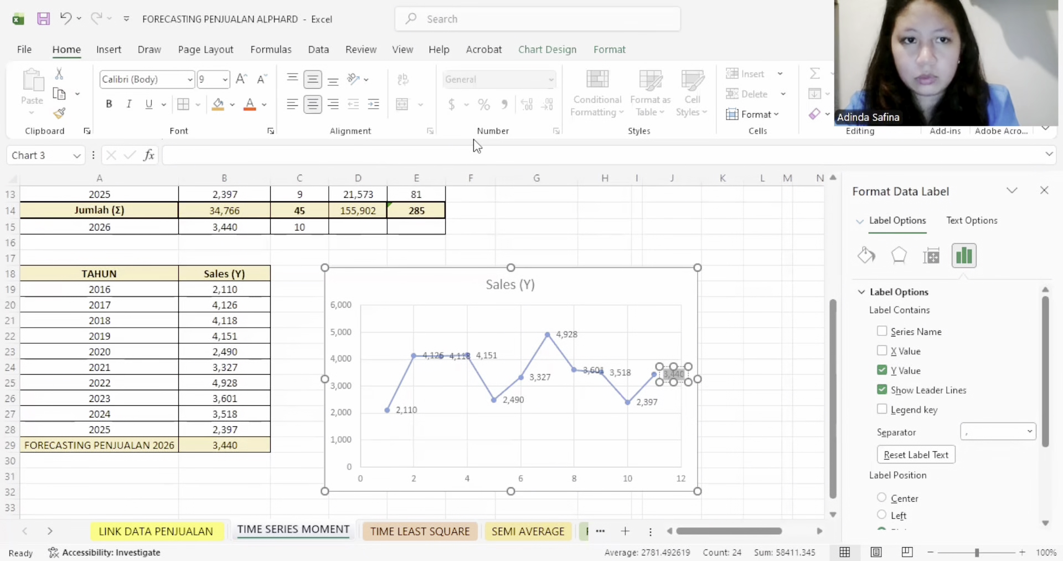
left_click(222, 108)
left_click(760, 273)
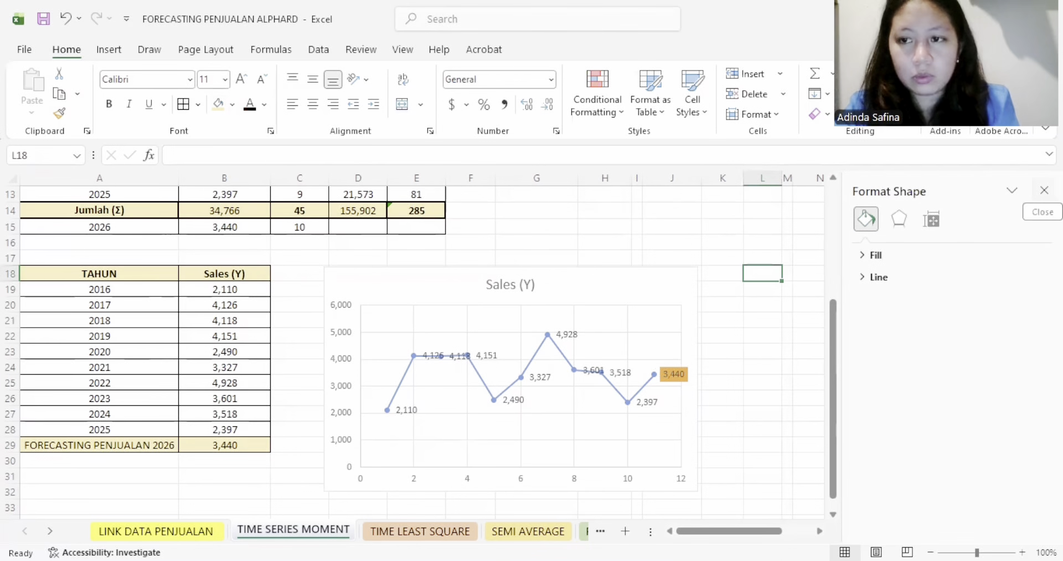
left_click(1044, 190)
- Replace the chart title with the text FORECASTING PENJUALAN 2026 copied from A29
left_click(506, 288)
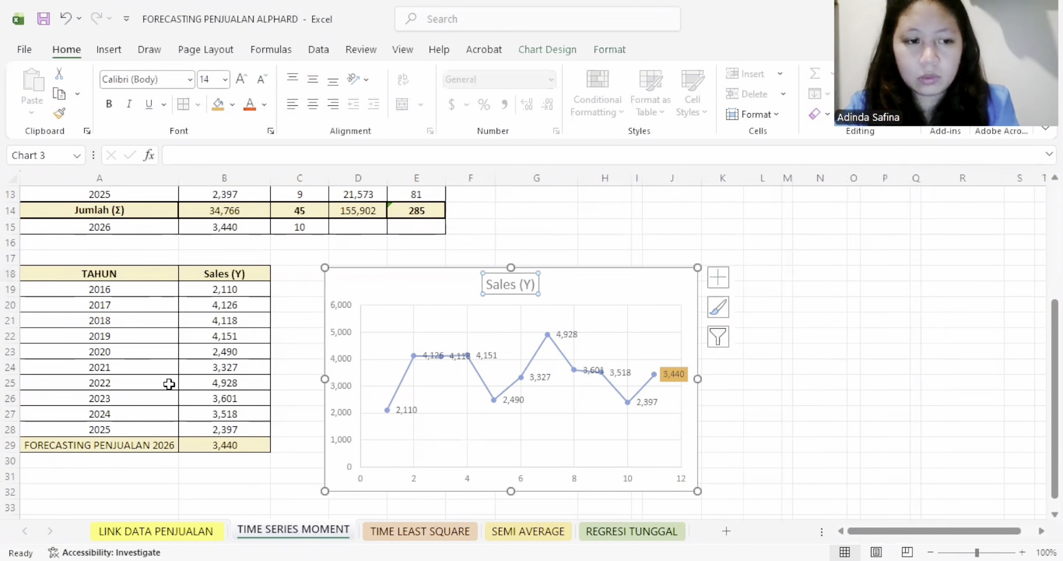
left_click(137, 447)
left_click(360, 153)
triple_click(194, 154)
key("ctrl+c")
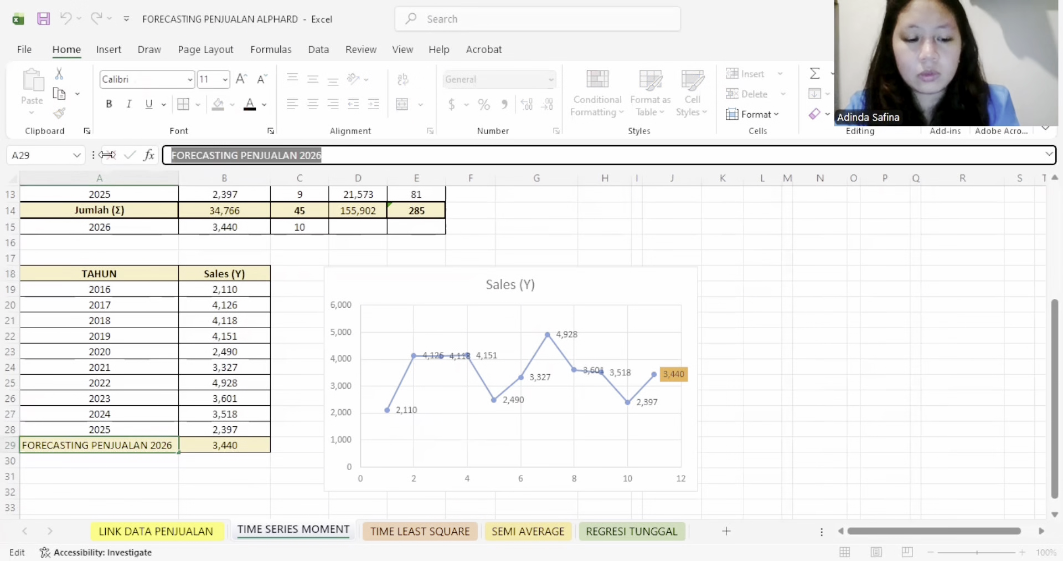
left_click(534, 278)
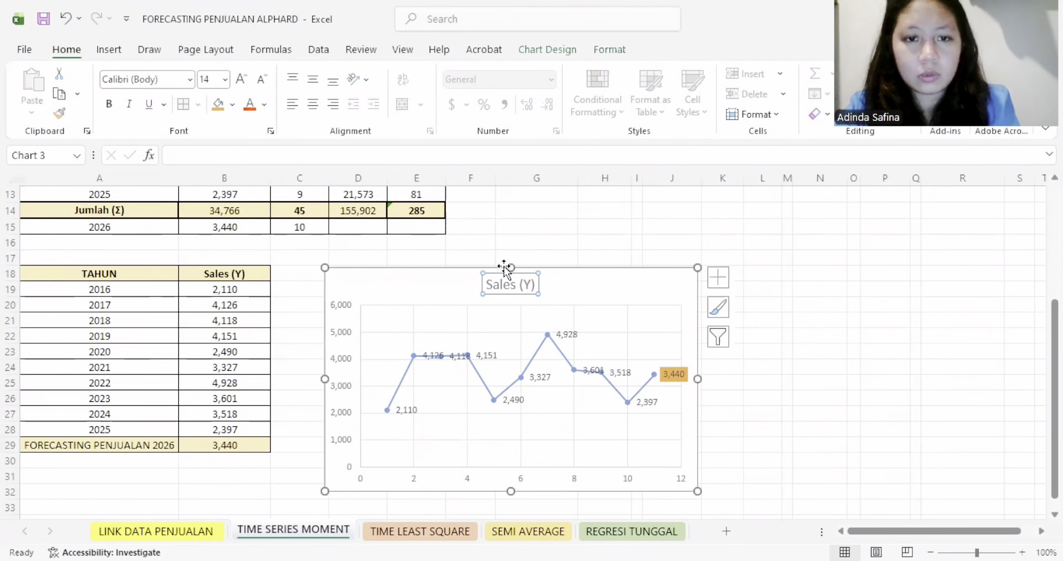
left_click_drag(488, 284, 535, 284)
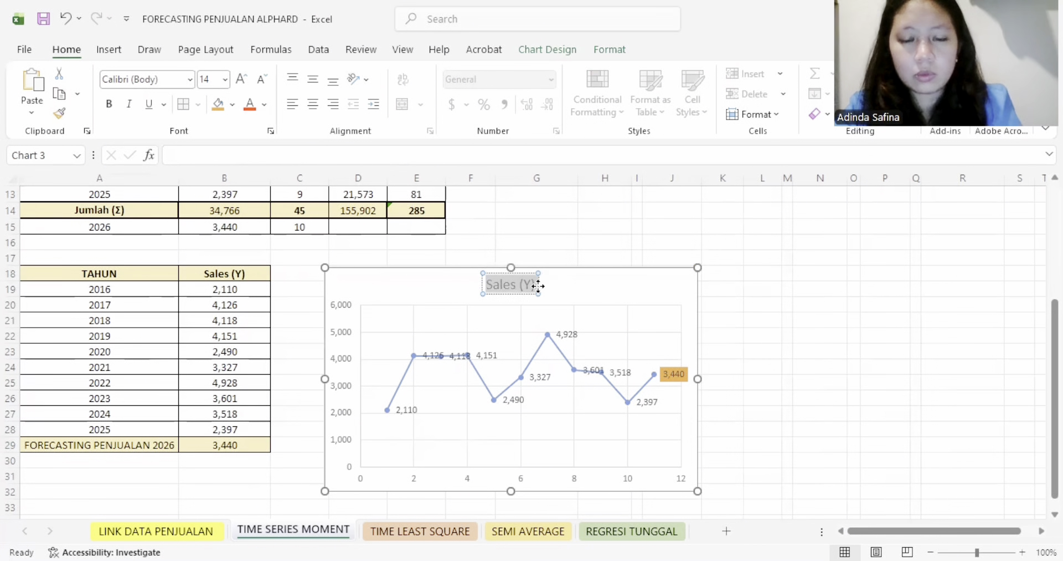
key("ctrl+v")
left_click(551, 215)
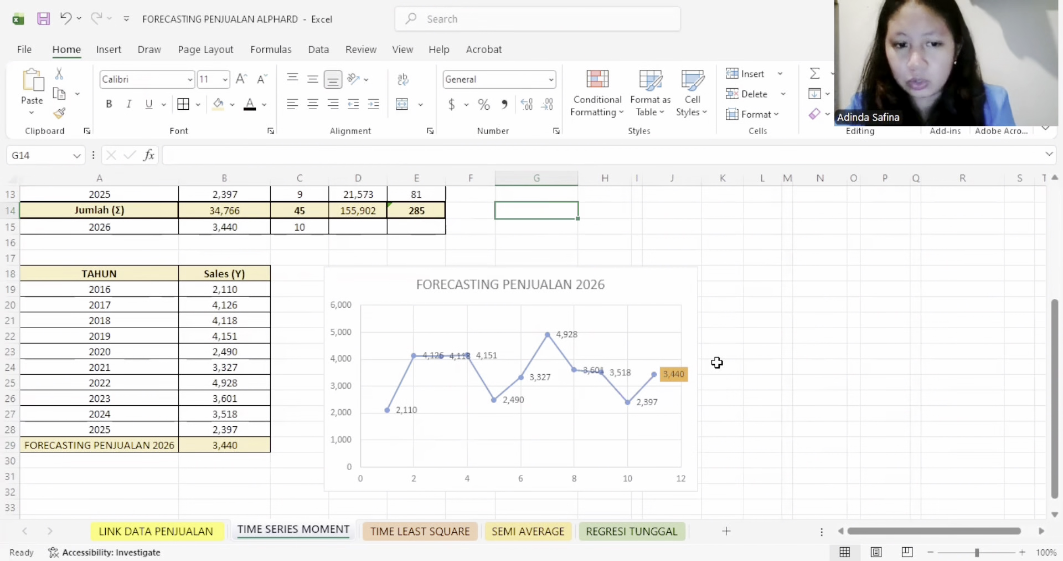
- On the TIME LEAST SQUARE sheet, reveal the Tahun (X) values in C4:C13 by giving them a dark font colour
key("ctrl+Page_Down")
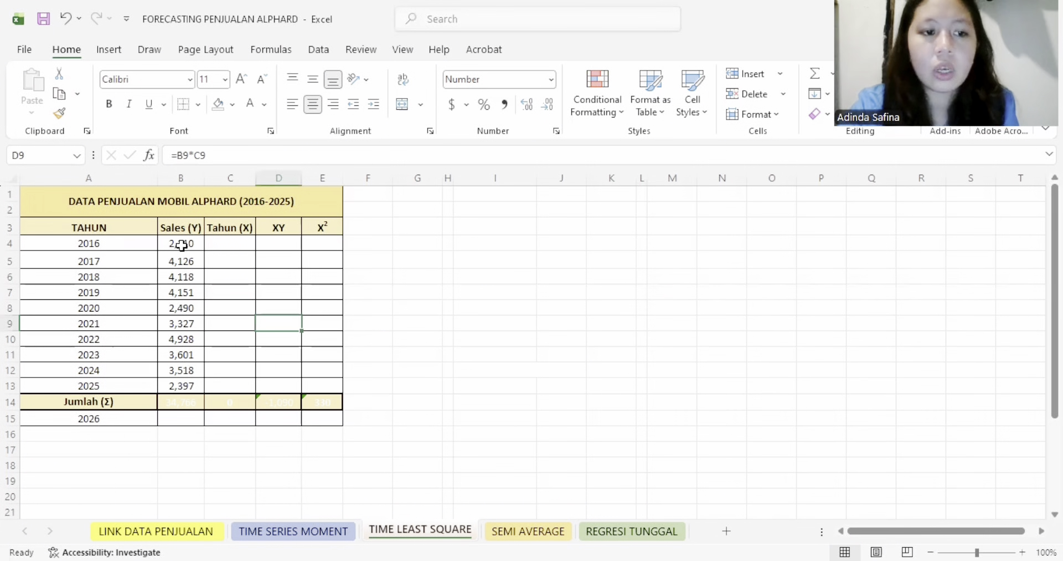
left_click_drag(181, 243, 187, 386)
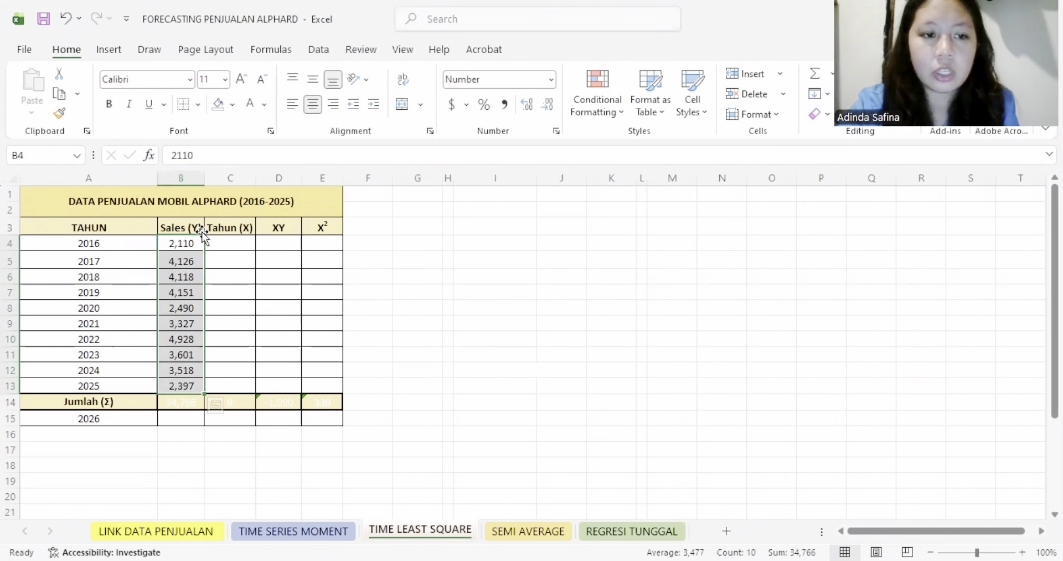
left_click(225, 246)
left_click_drag(228, 253, 228, 385)
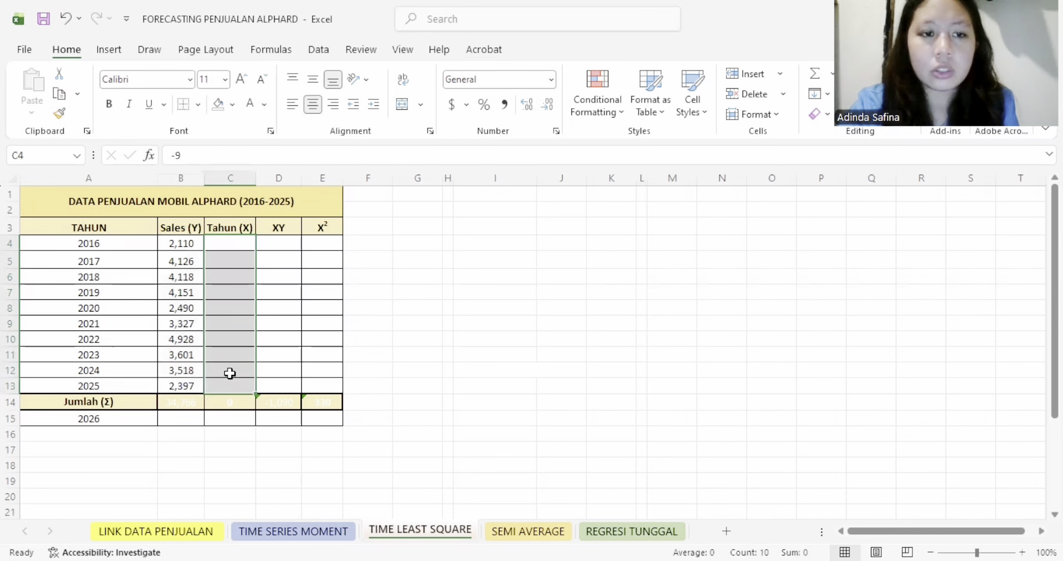
left_click(265, 104)
left_click(274, 208)
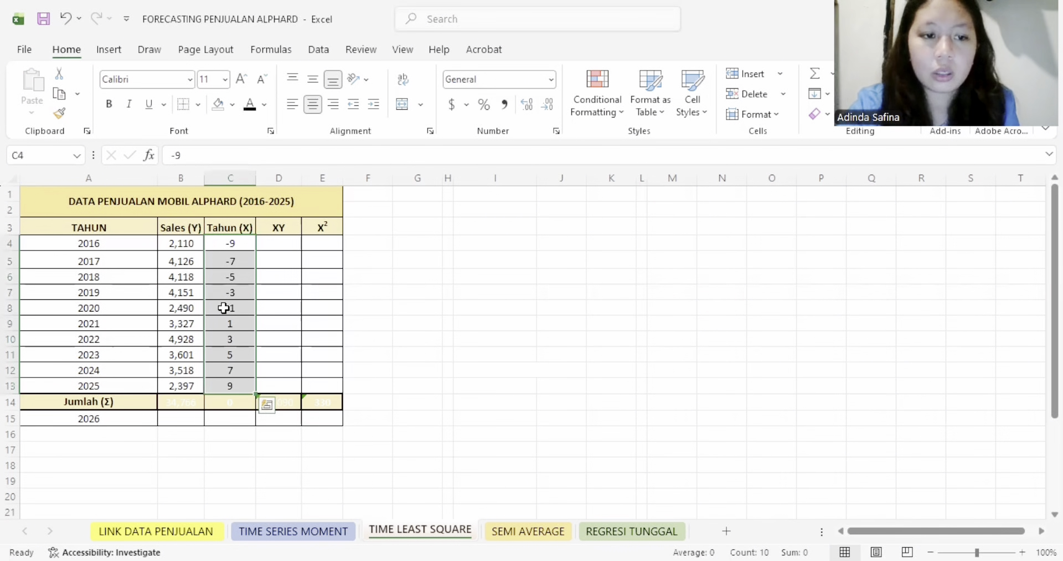
- Examine how the Tahun (X) codes are assigned to the years, especially the middle years 2020 and 2021
left_click(231, 322)
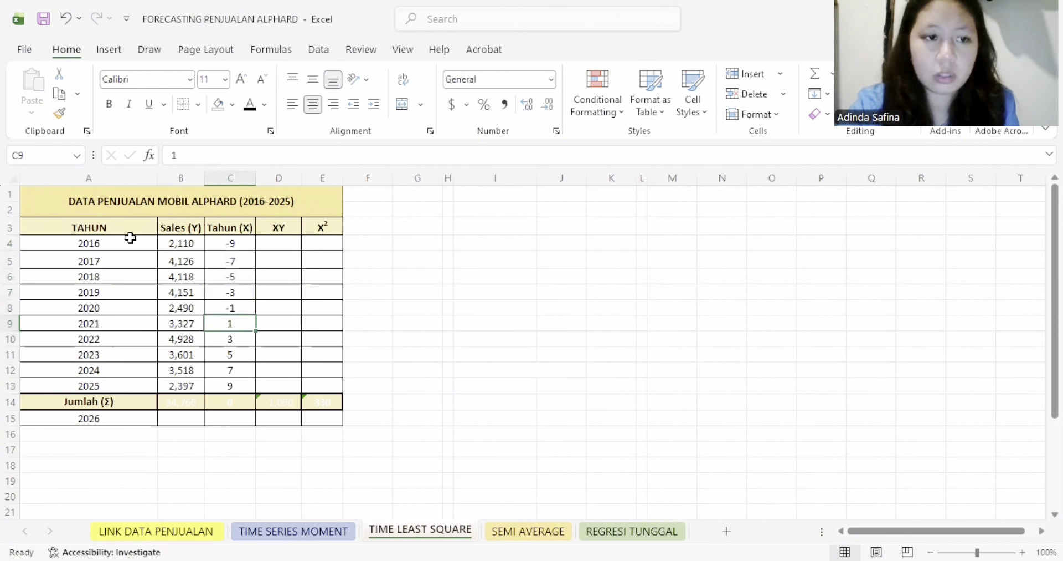
left_click_drag(129, 242, 119, 386)
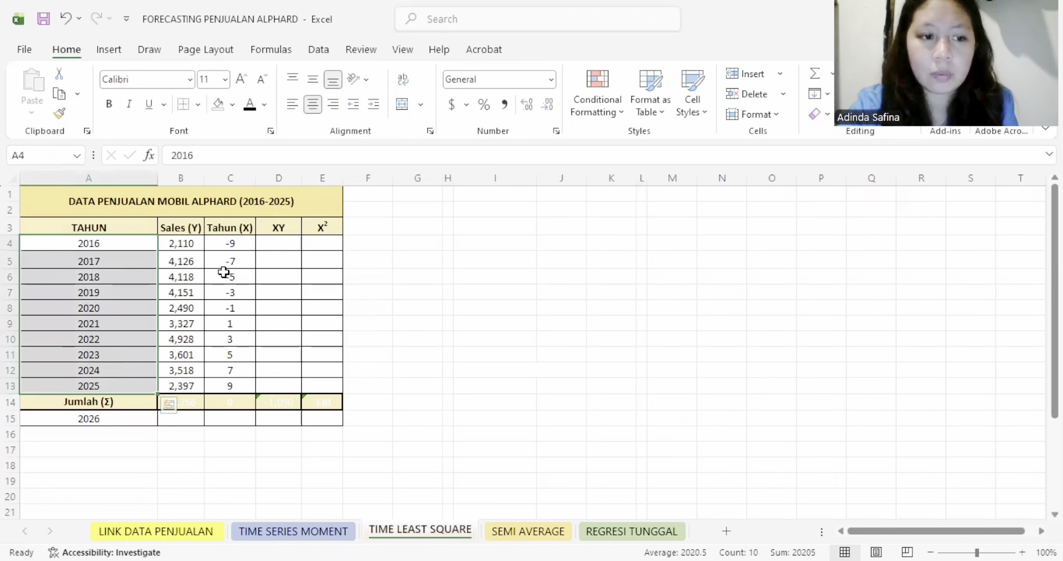
left_click(236, 317)
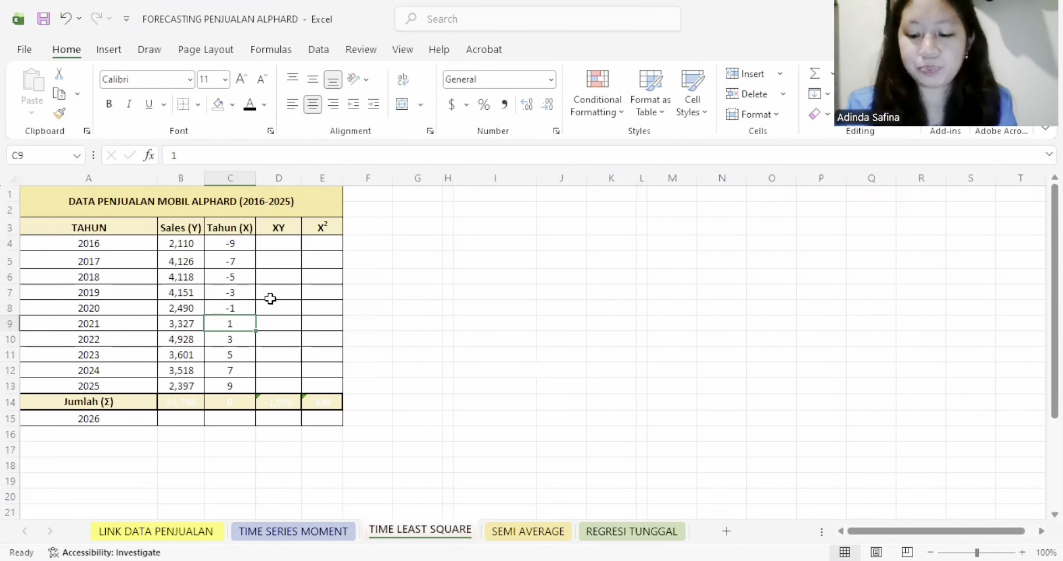
key("Up")
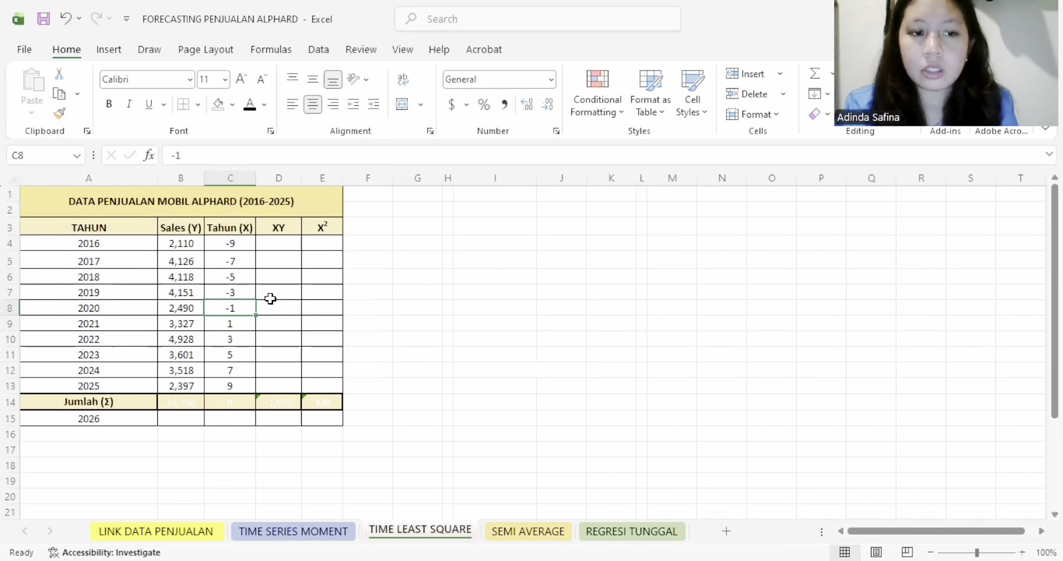
key("Left")
key("Left")
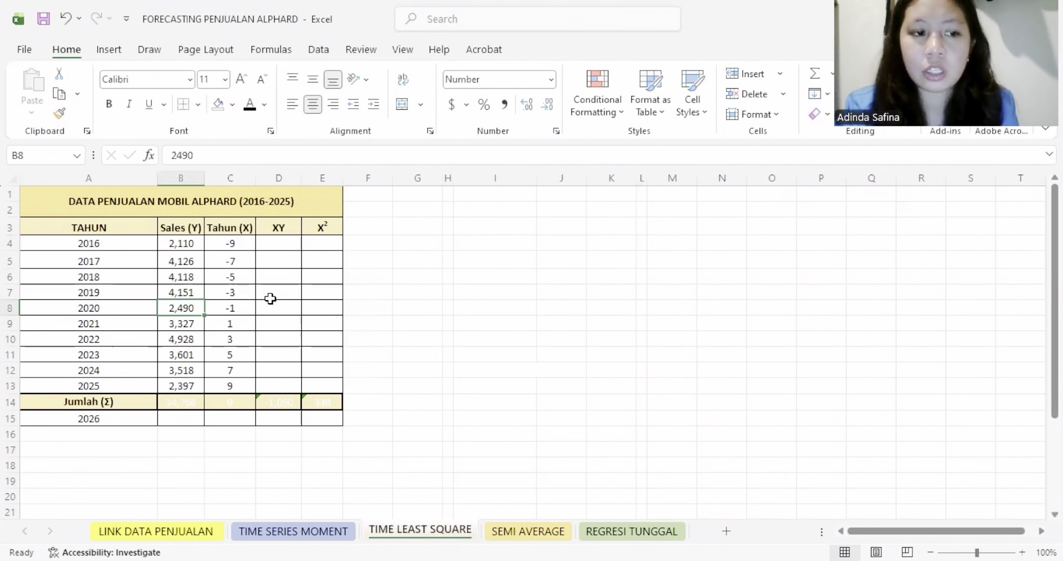
key("Right")
key("Right")
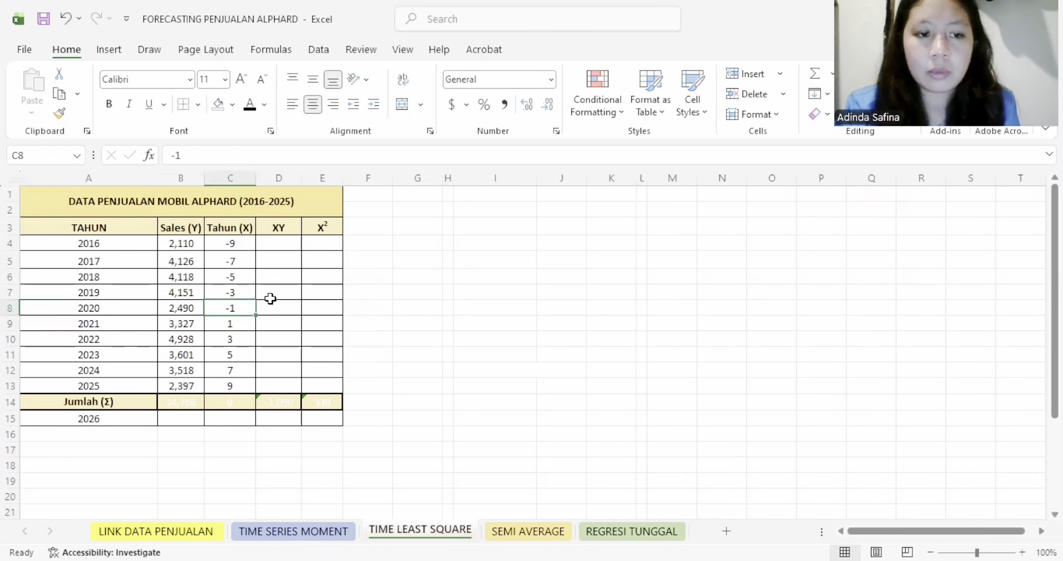
- Trace how the Tahun (X) codes progress from the middle years back to 2017 and forward to 2025
key("Up")
key("Up")
key("Up")
key("Up")
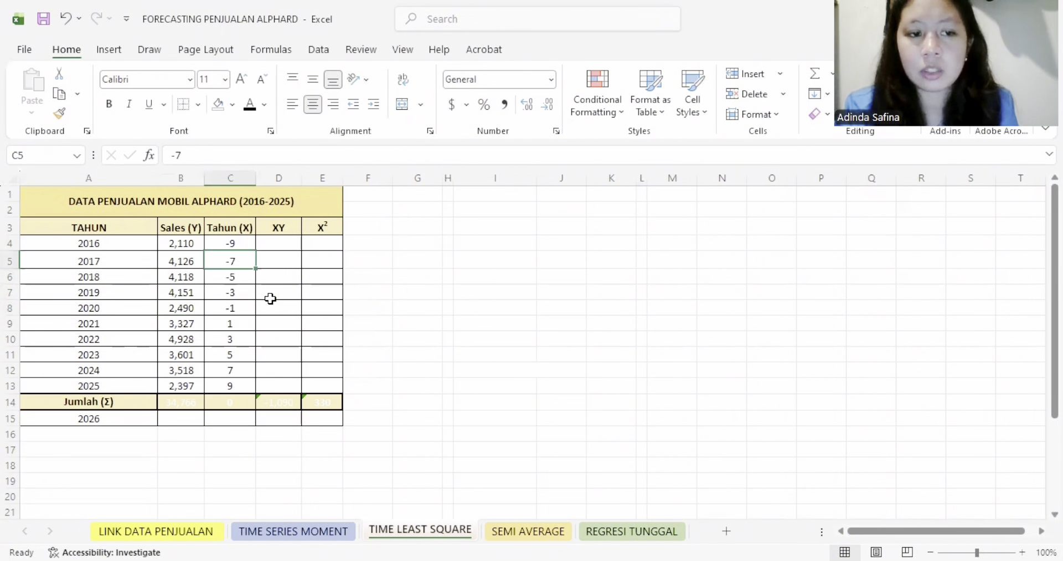
key("Down")
key("Down")
key("Down")
key("Down")
key("Down")
key("Down")
key("Down")
key("Down")
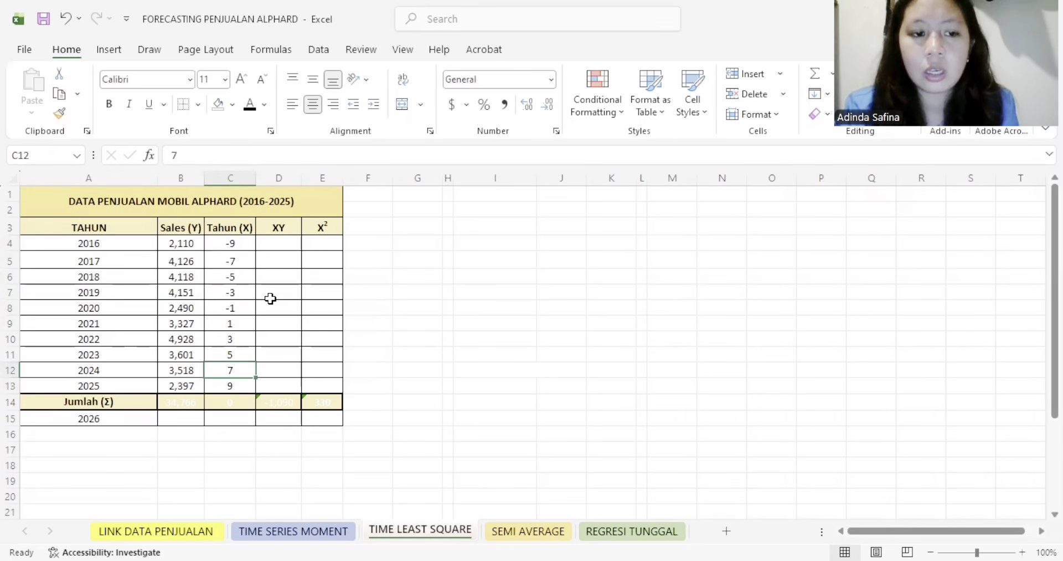
key("Up")
key("Up")
key("Up")
key("Down")
key("Up")
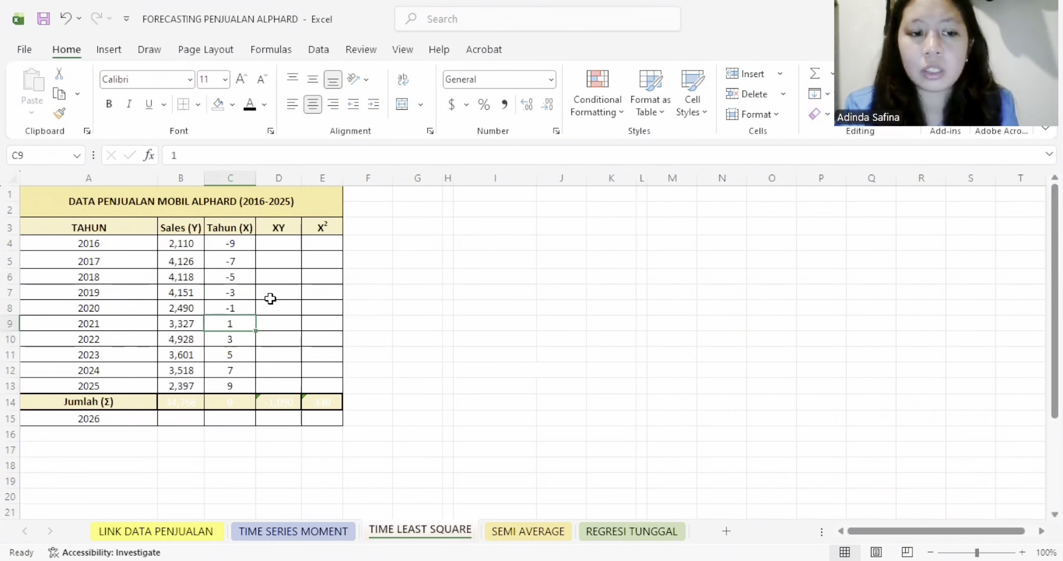
key("Down")
key("Down")
key("Down")
key("Down")
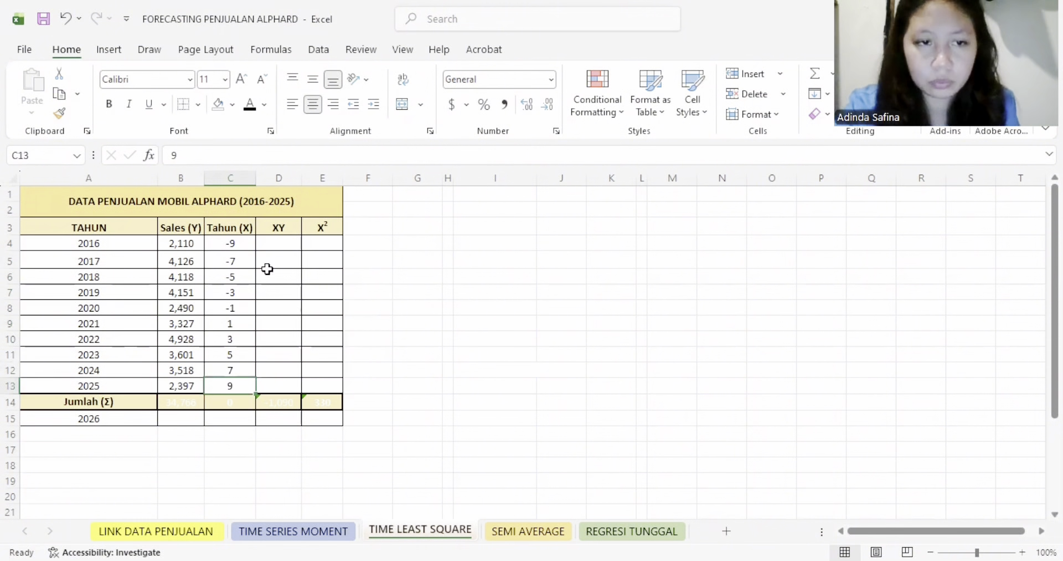
- Reveal the XY values in D4:D13 and the X² values in E4:E13 by giving them a black font colour
left_click_drag(276, 247, 279, 386)
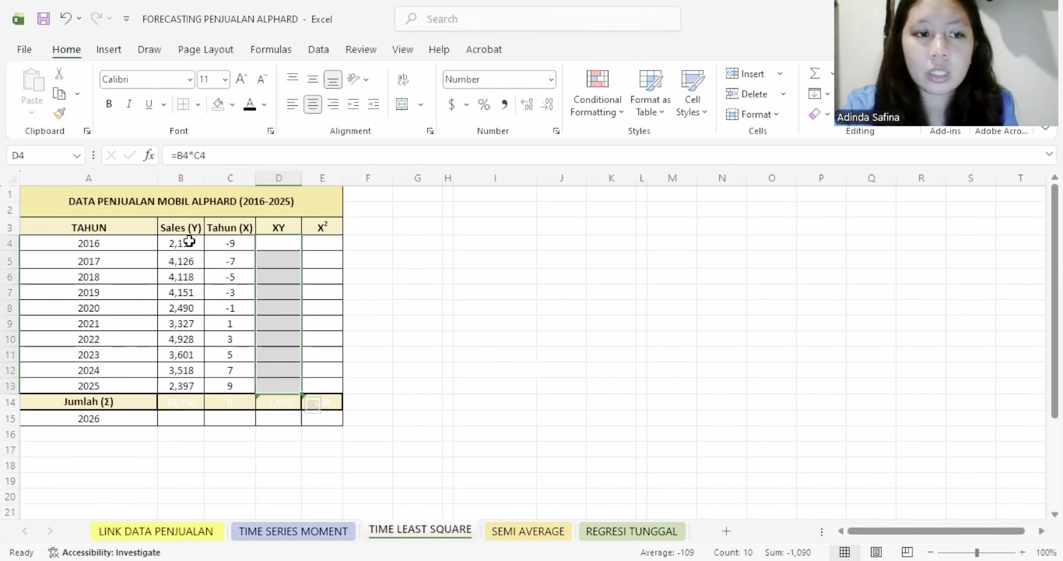
left_click(250, 104)
left_click_drag(321, 243, 316, 386)
left_click_drag(228, 244, 221, 373)
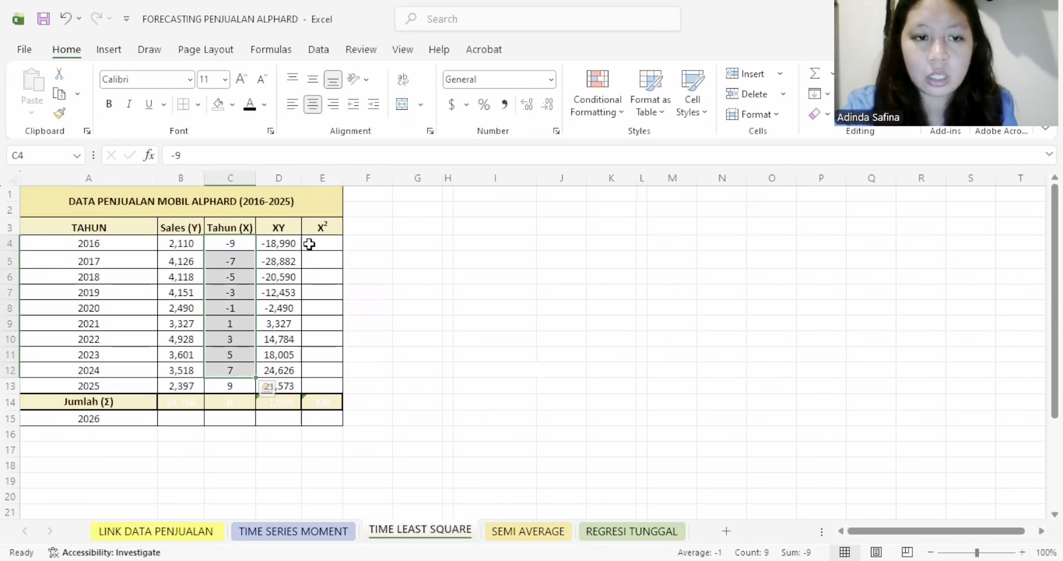
left_click_drag(308, 242, 313, 388)
left_click(249, 104)
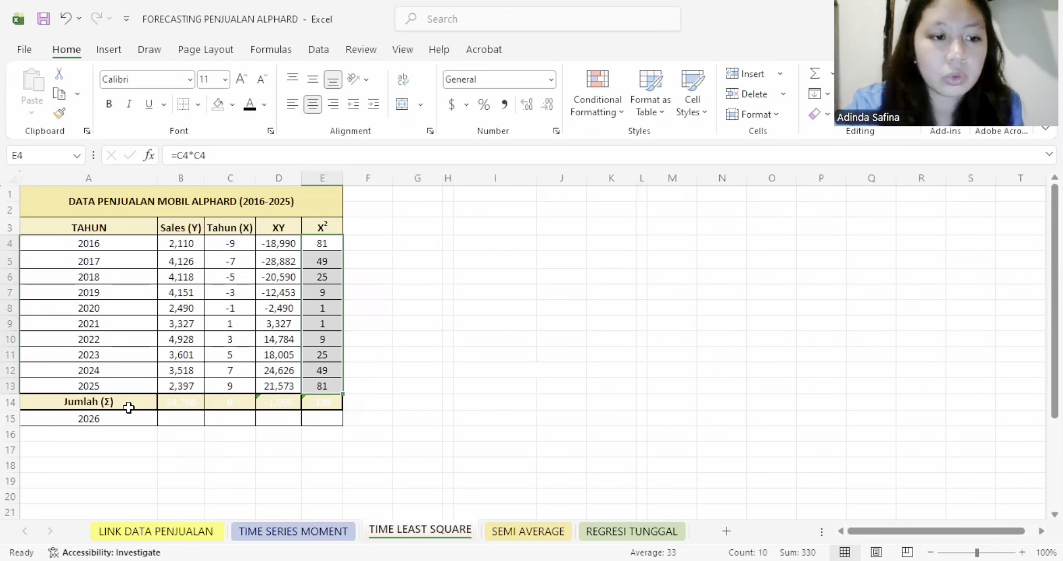
- Reveal the four totals in the Jumlah (Σ) row, B14:E14, by giving them a black font colour
left_click(184, 401)
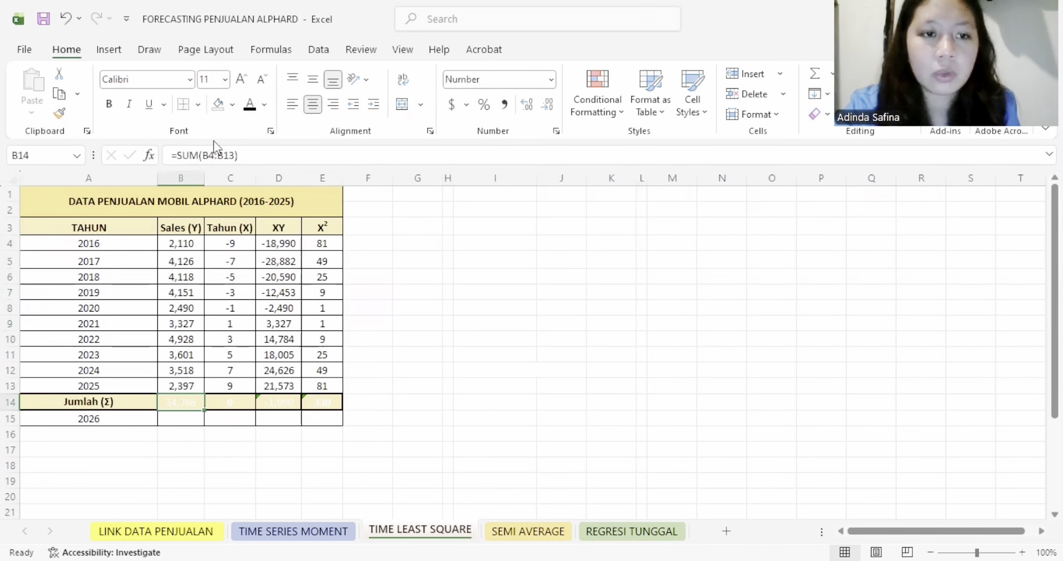
left_click(236, 399)
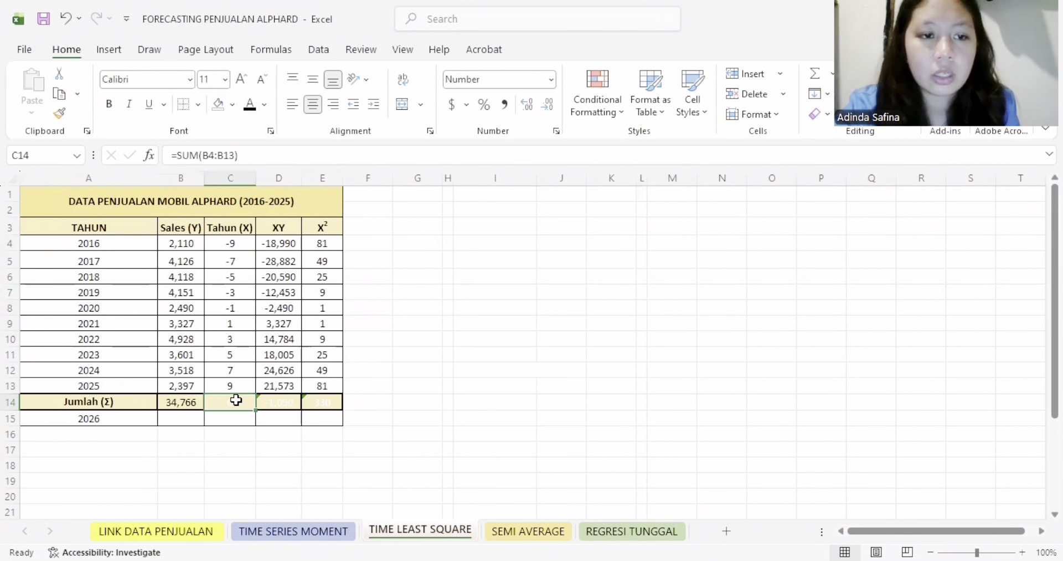
left_click(275, 401)
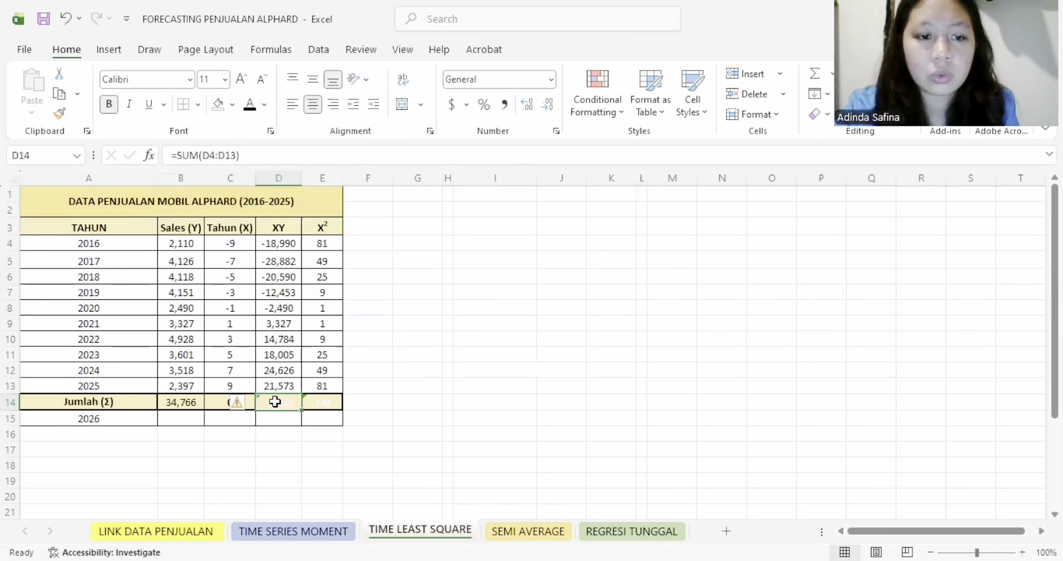
left_click(249, 108)
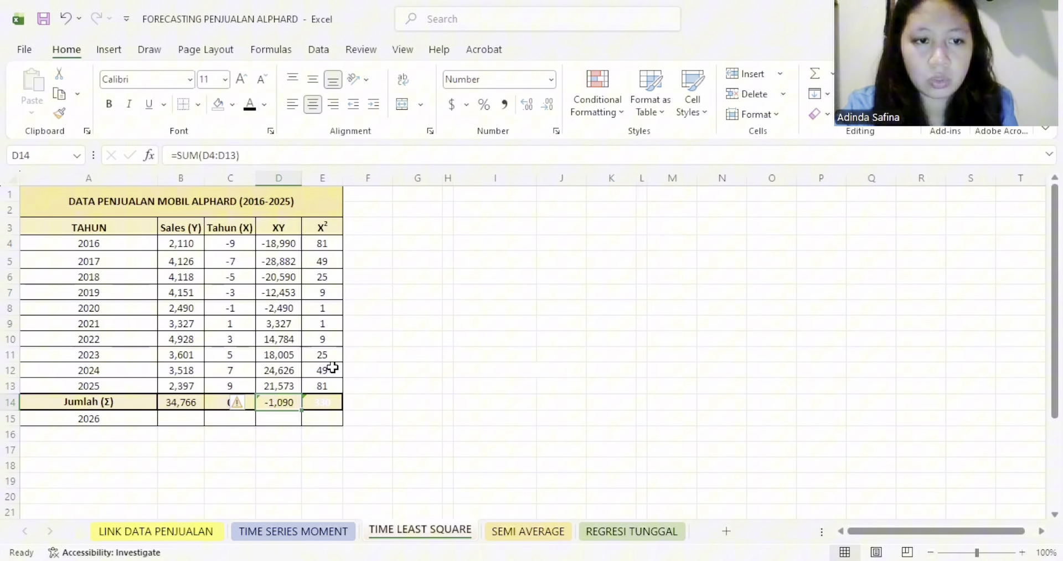
left_click(320, 406)
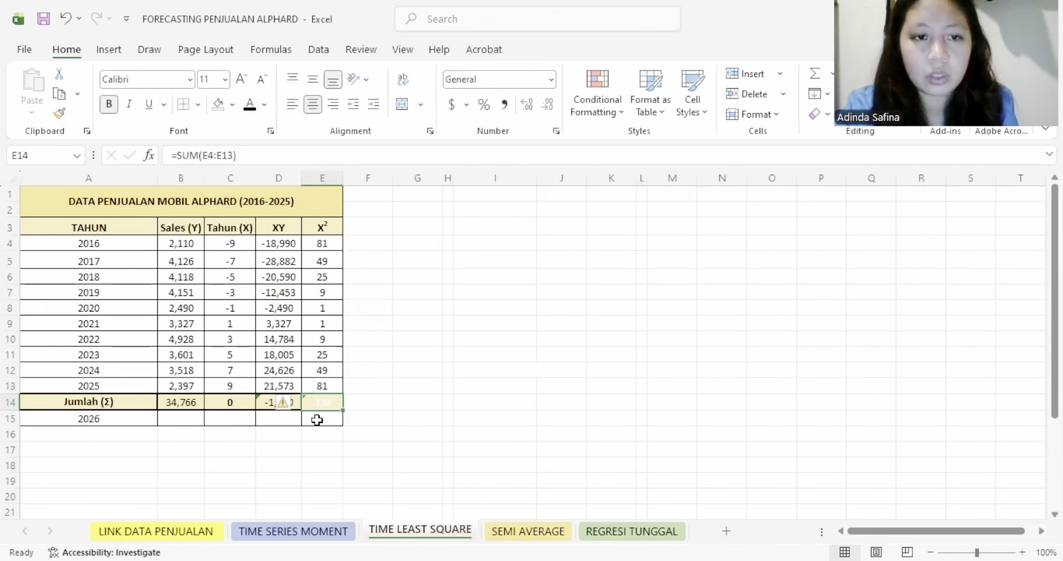
left_click(250, 105)
- Reveal the Rumus heading and the calculation of a in F3:I10 by giving the range a black font colour
left_click(499, 294)
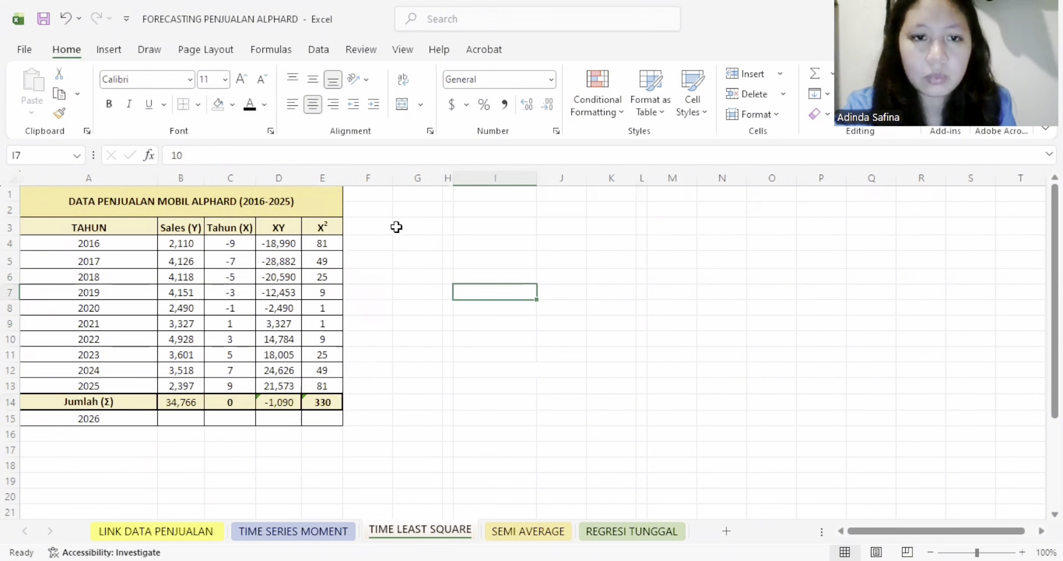
left_click(419, 216)
left_click(427, 227)
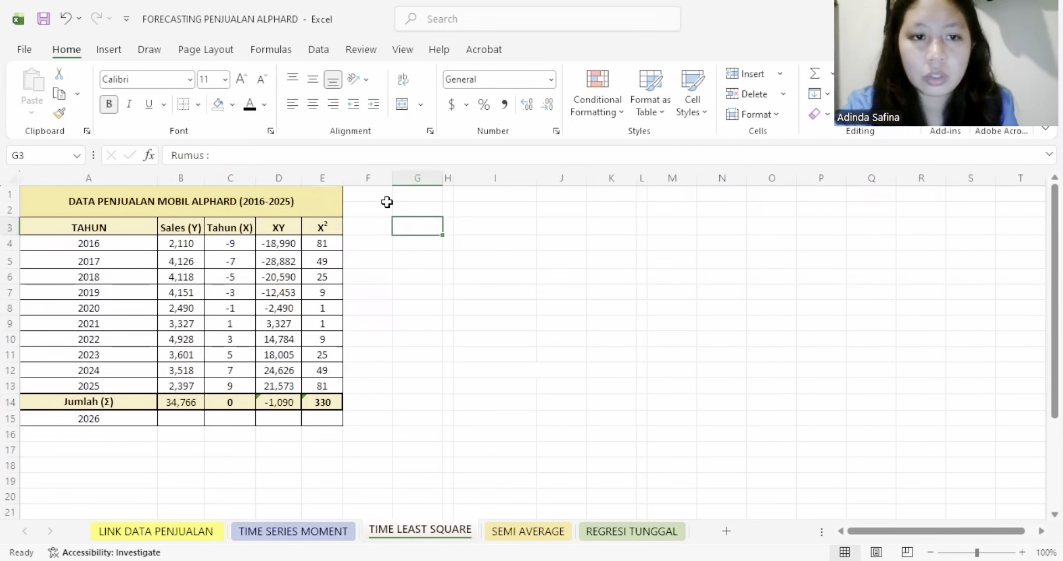
left_click(249, 108)
left_click(471, 279)
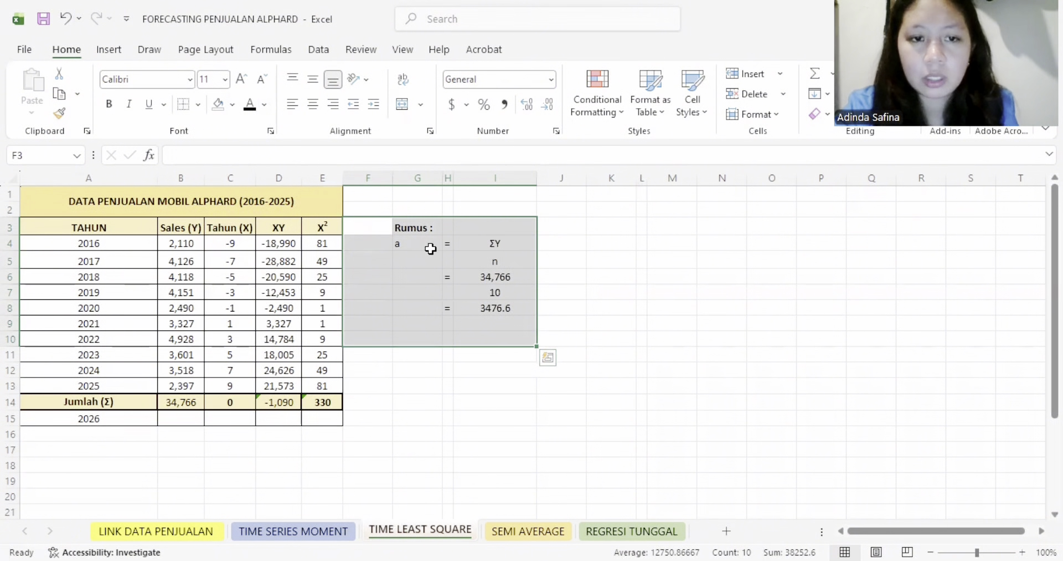
- Underline ΣY in I4 so it reads as the numerator over n in the formula for a
left_click(431, 248)
left_click(500, 245)
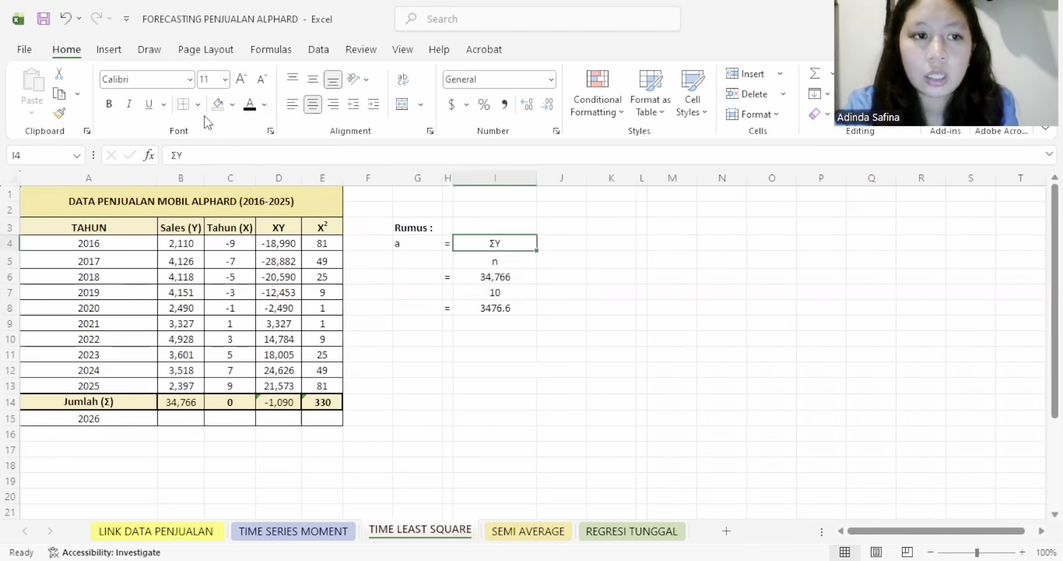
left_click_drag(416, 243, 536, 263)
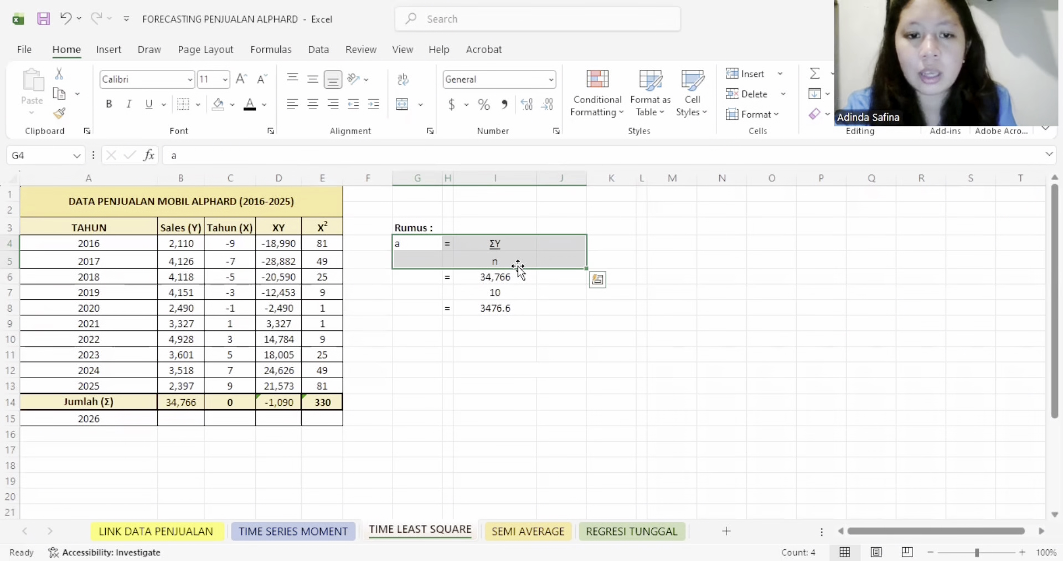
- Check the ΣY value in I6 against the sales total in B14, and underline I6 as the numerator over 10
left_click(495, 277)
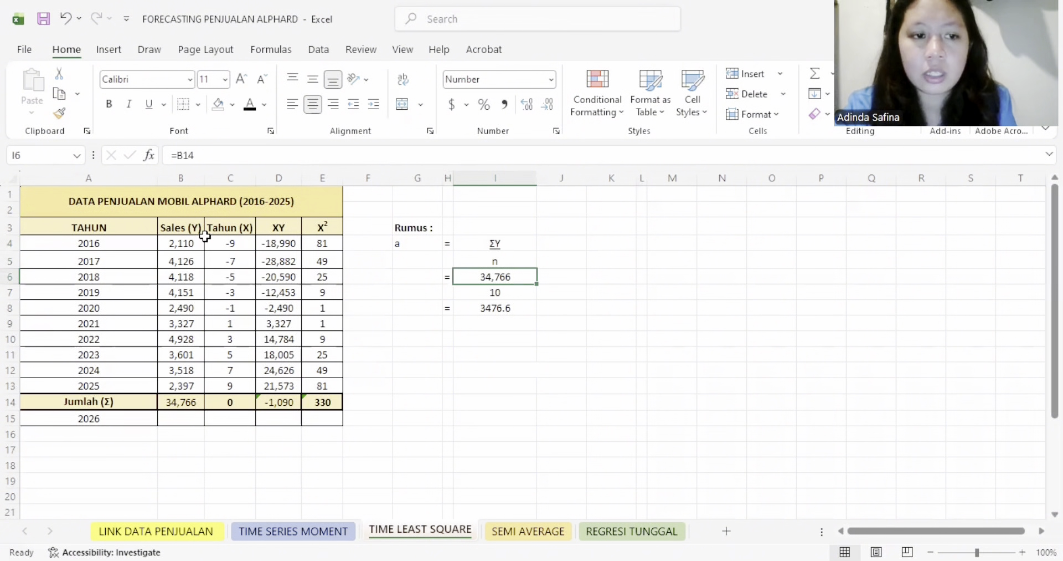
left_click(192, 401)
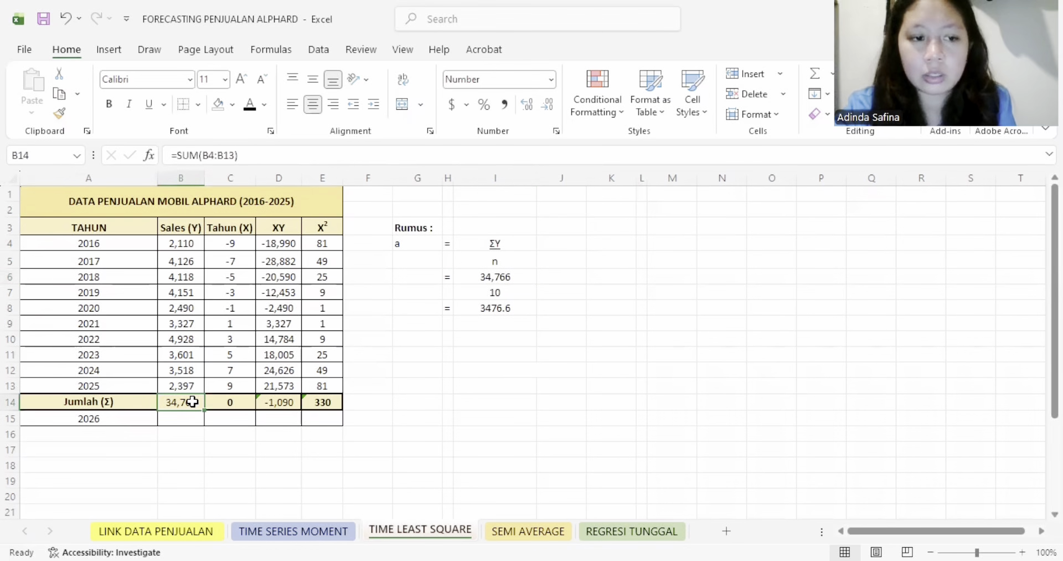
left_click_drag(194, 244, 182, 394)
left_click(180, 402)
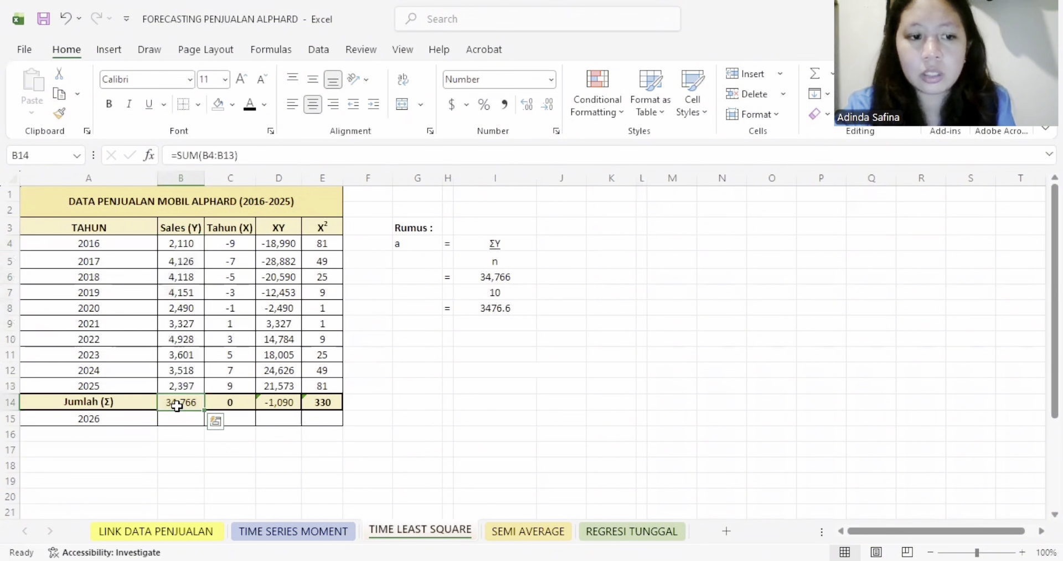
left_click(510, 291)
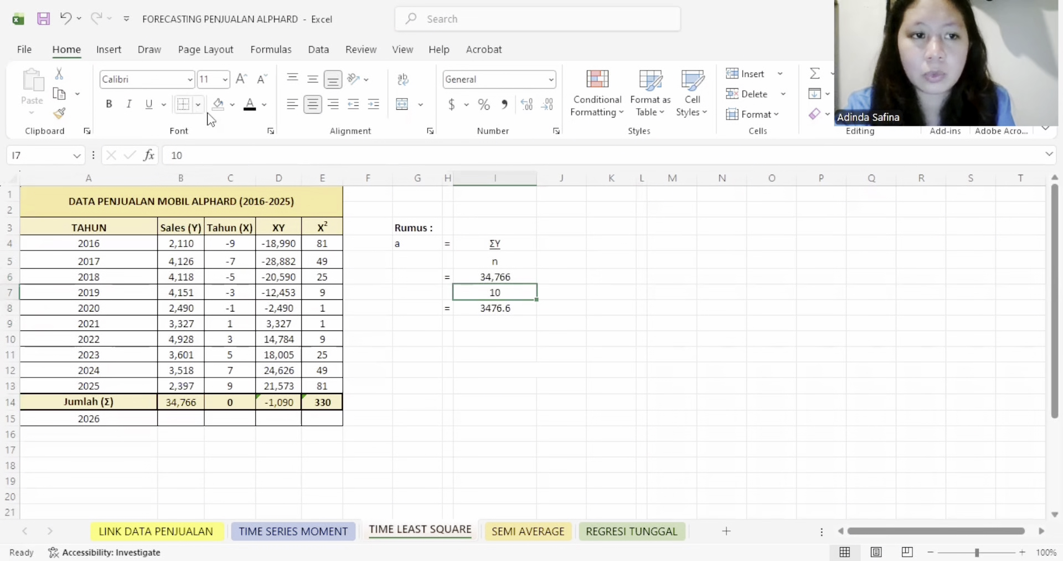
left_click(507, 277)
left_click(148, 104)
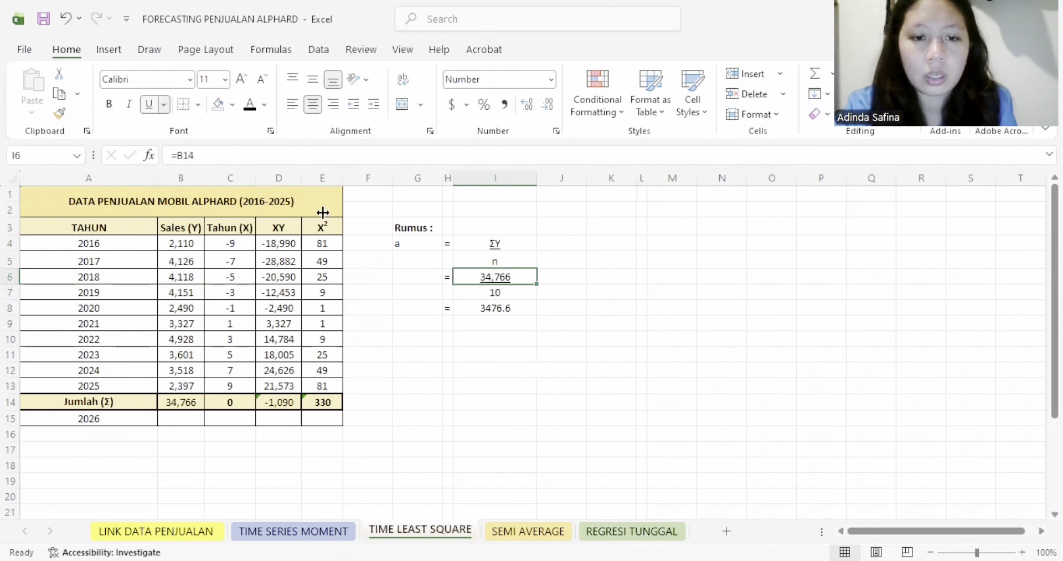
- Review the number of years n in I7 and the division that gives a in I8
left_click(518, 336)
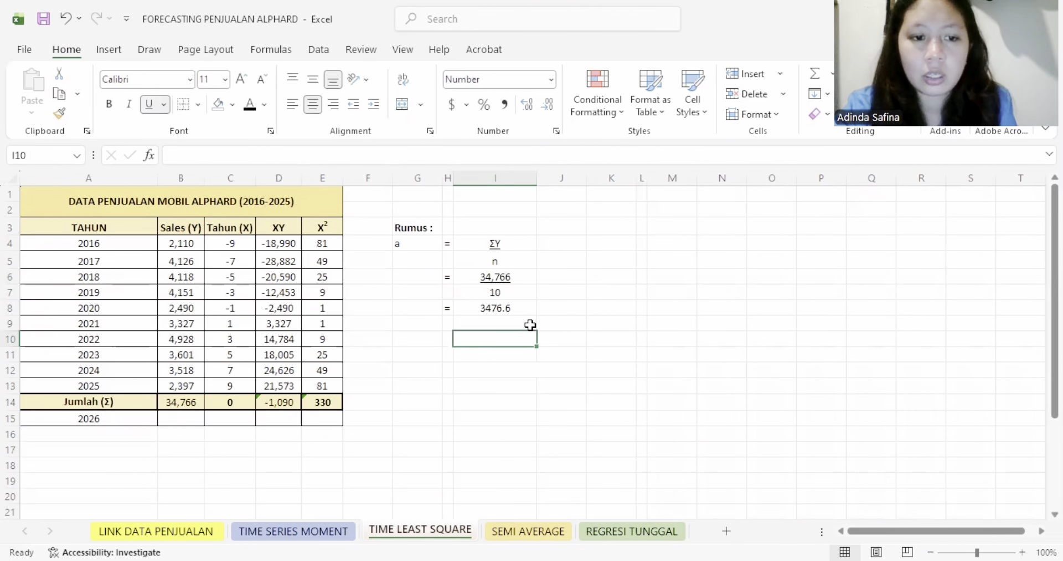
left_click(232, 423)
left_click(365, 324)
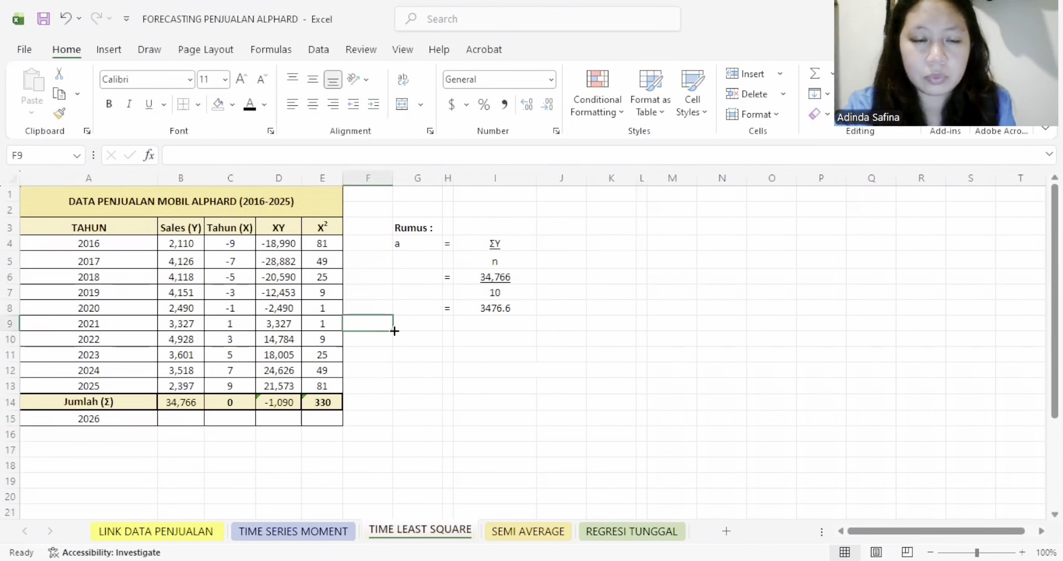
left_click(507, 289)
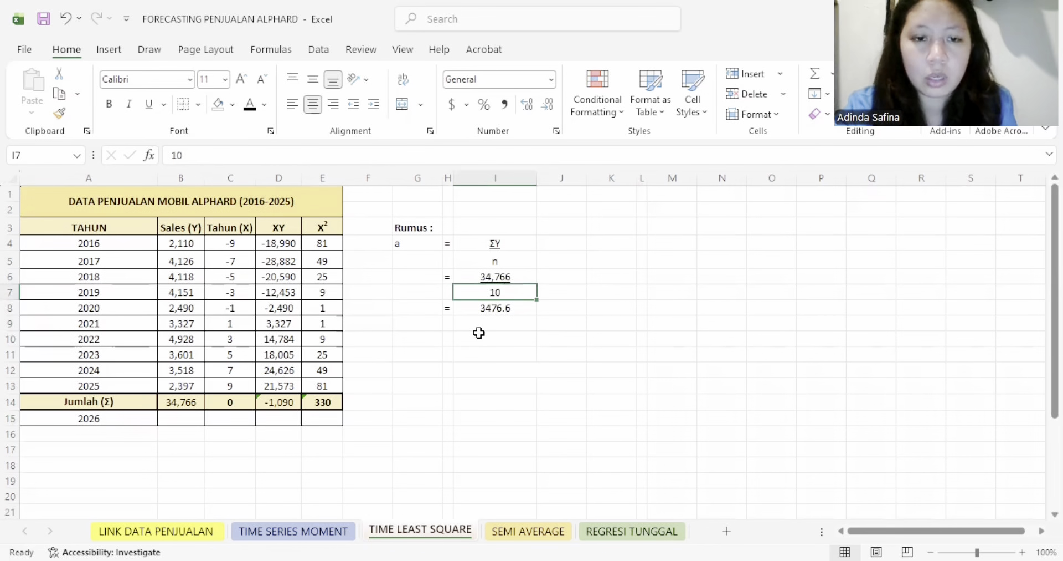
left_click(501, 308)
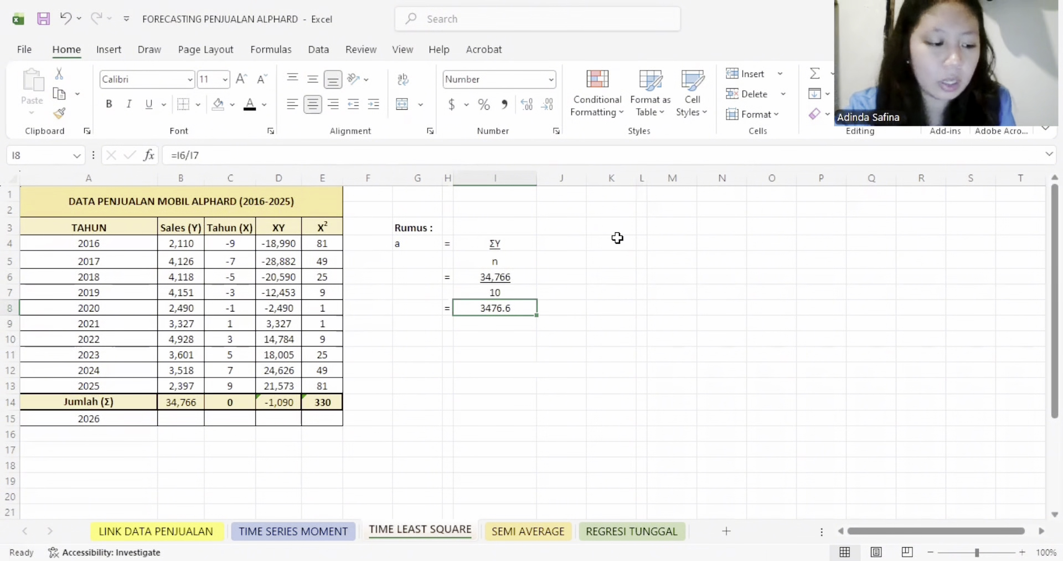
- Reveal the calculation of b in K4:M9 with a black font colour, and underline ΣXY in M4 as the numerator
left_click_drag(613, 252, 667, 318)
left_click(249, 104)
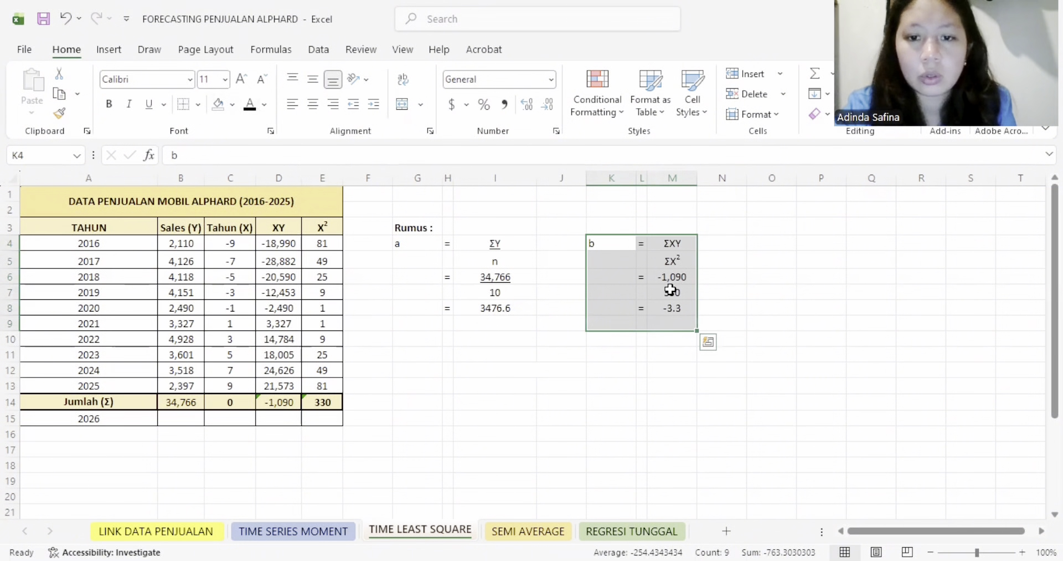
left_click(644, 246)
left_click(672, 248)
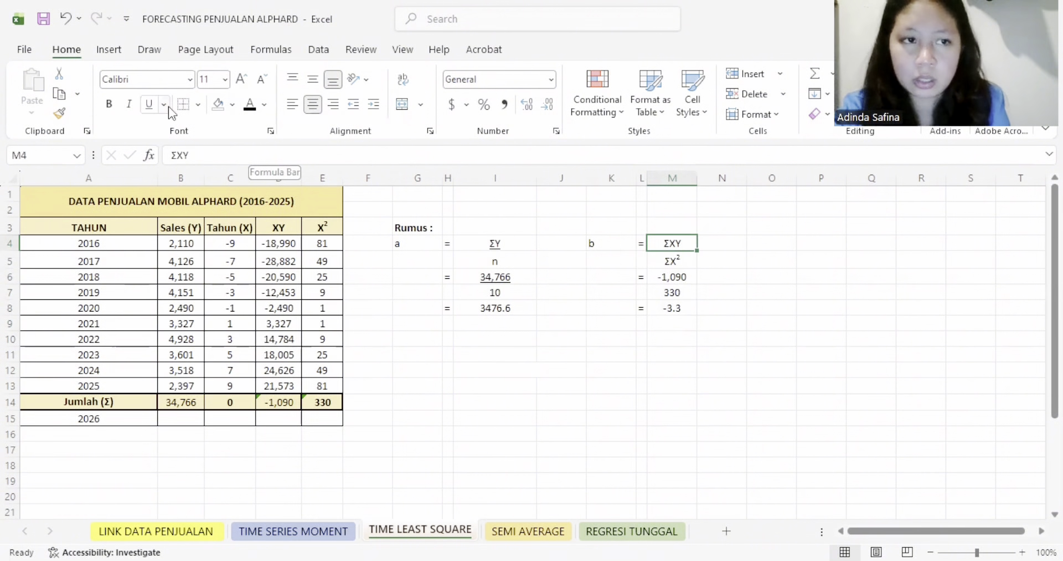
left_click(147, 106)
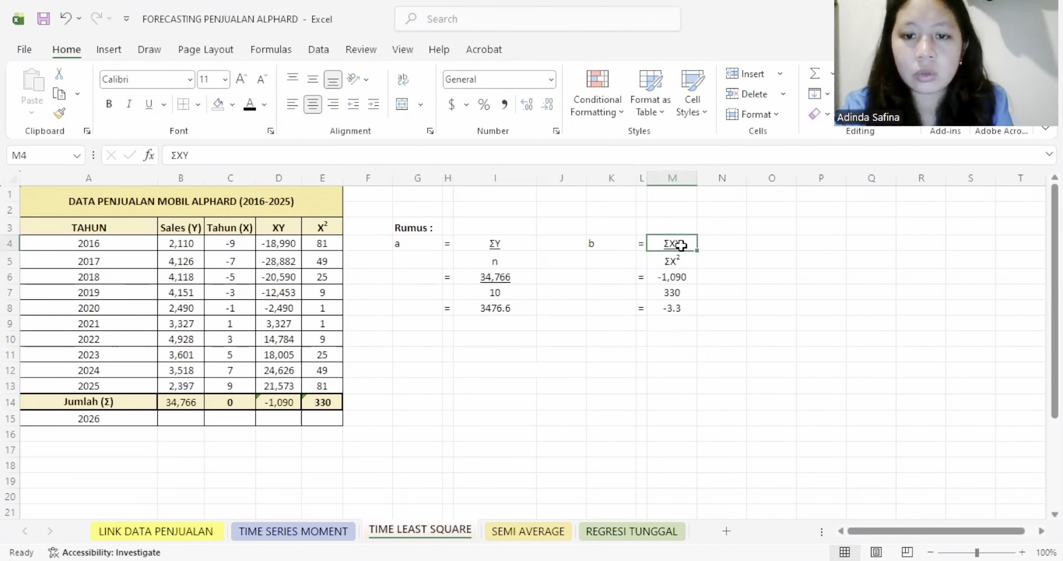
- Check the XY and X² totals in D14 and E14, and underline the ΣXY value in M6 as the numerator for b
left_click(295, 401)
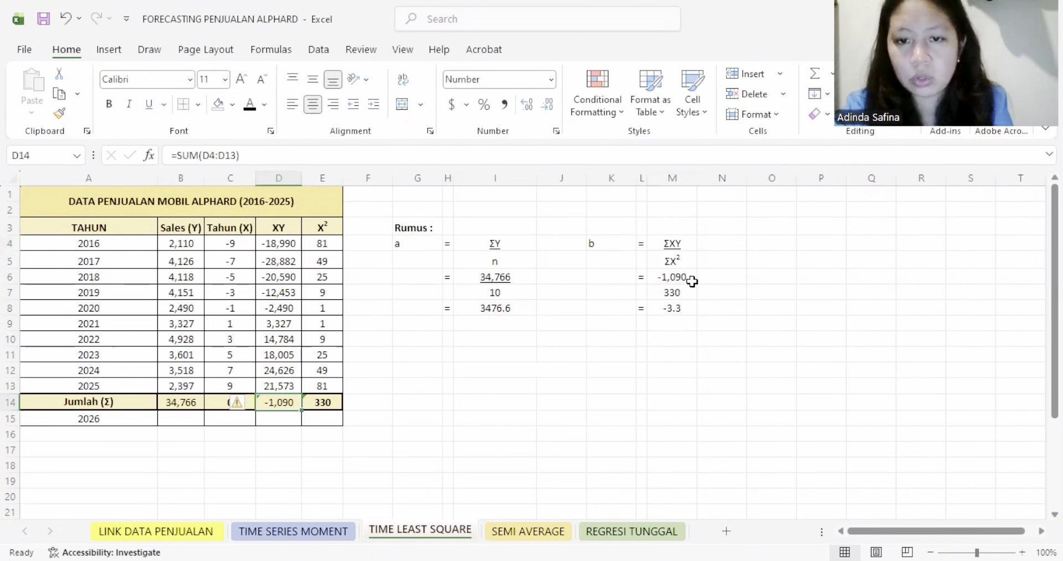
left_click(325, 401)
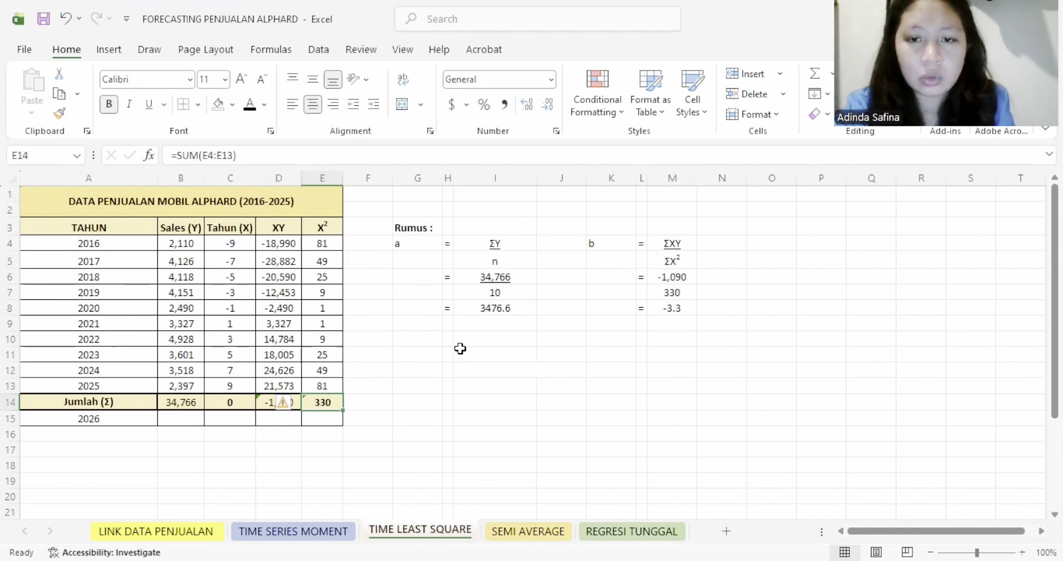
left_click(680, 274)
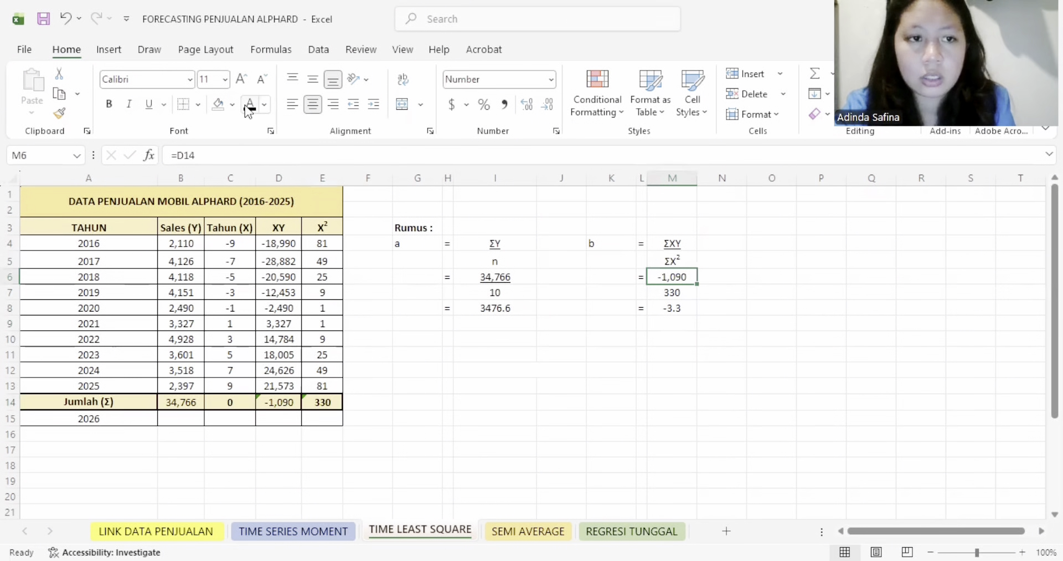
left_click(149, 104)
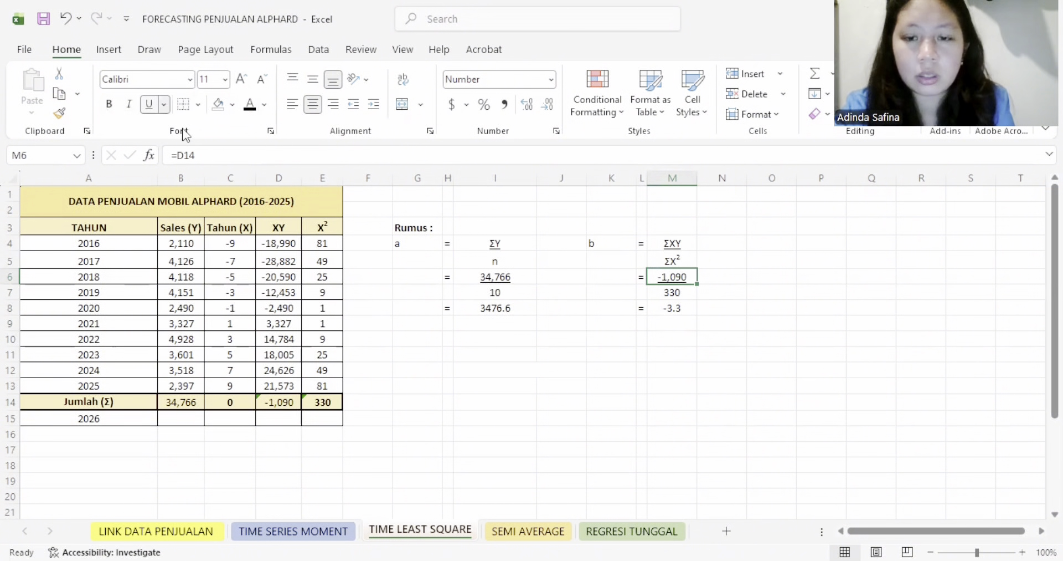
left_click(686, 309)
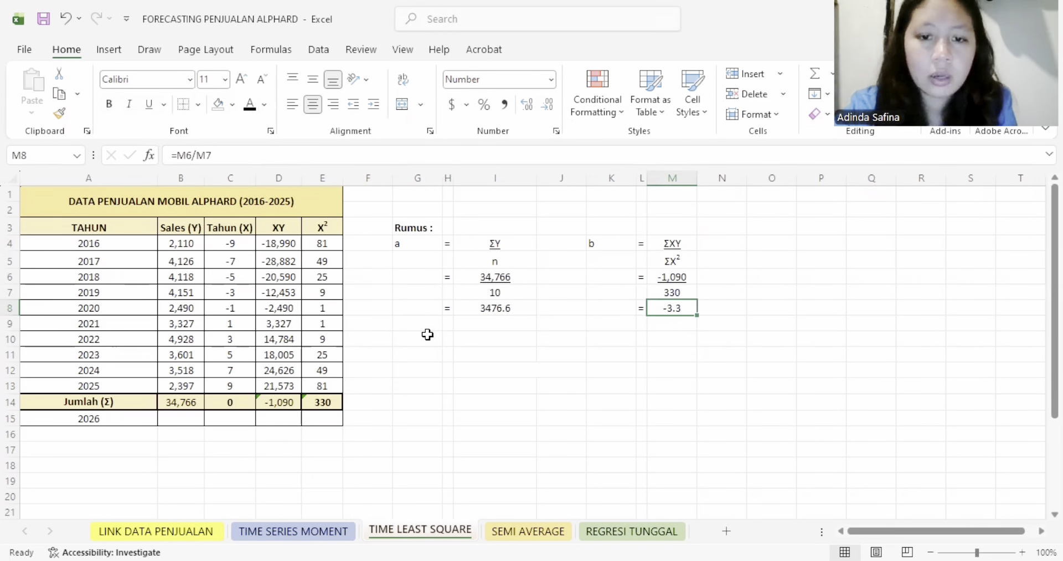
- Reveal the forecast calculation in G10:K19 with a black font colour, and review the formula Y = a + bX
left_click_drag(417, 339, 618, 475)
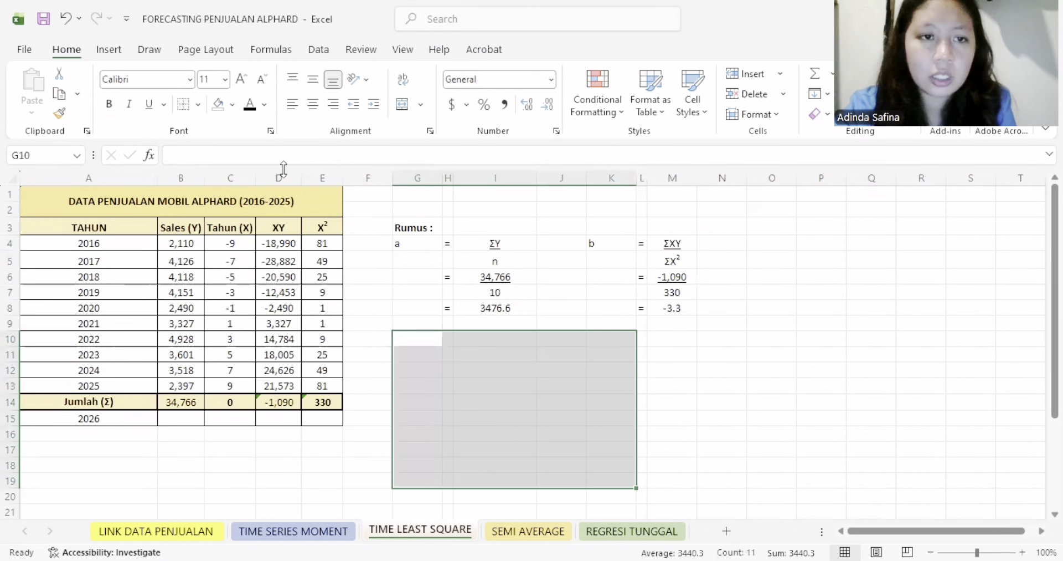
left_click(249, 104)
left_click(411, 353)
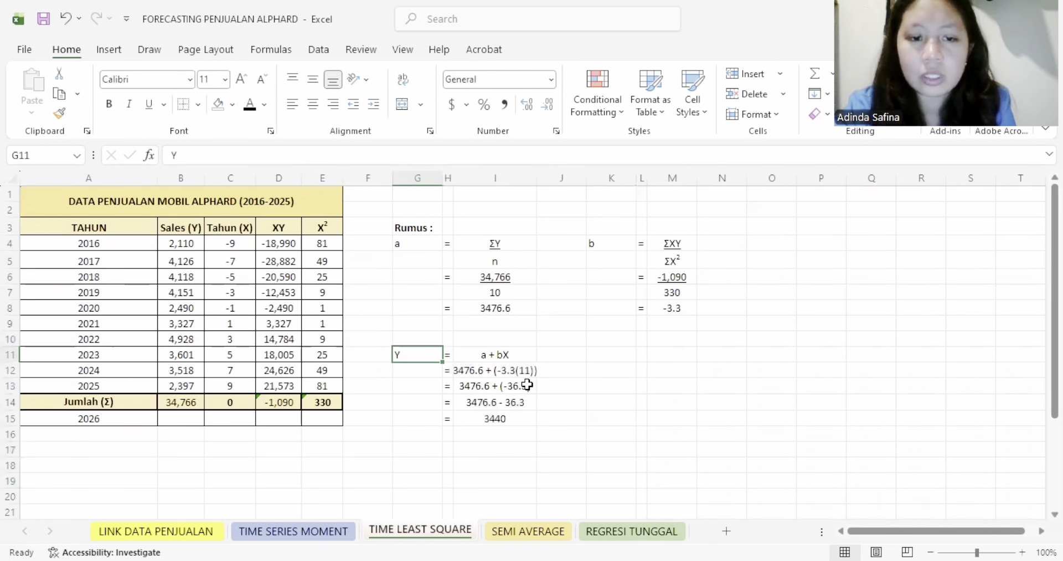
left_click(514, 359)
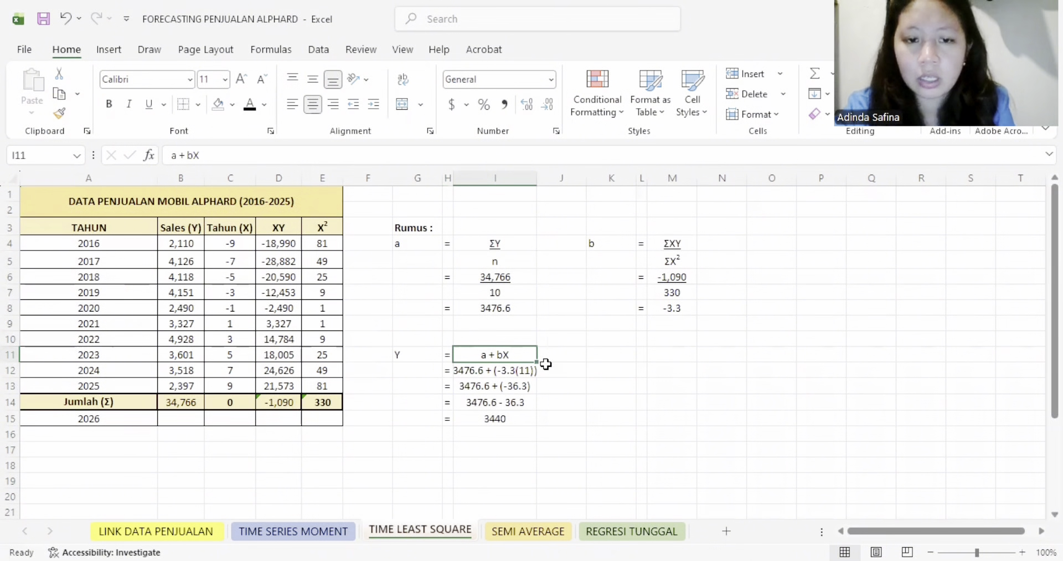
- Check the substitution in I12 against the a value in I8 and the b value in M8
left_click(505, 373)
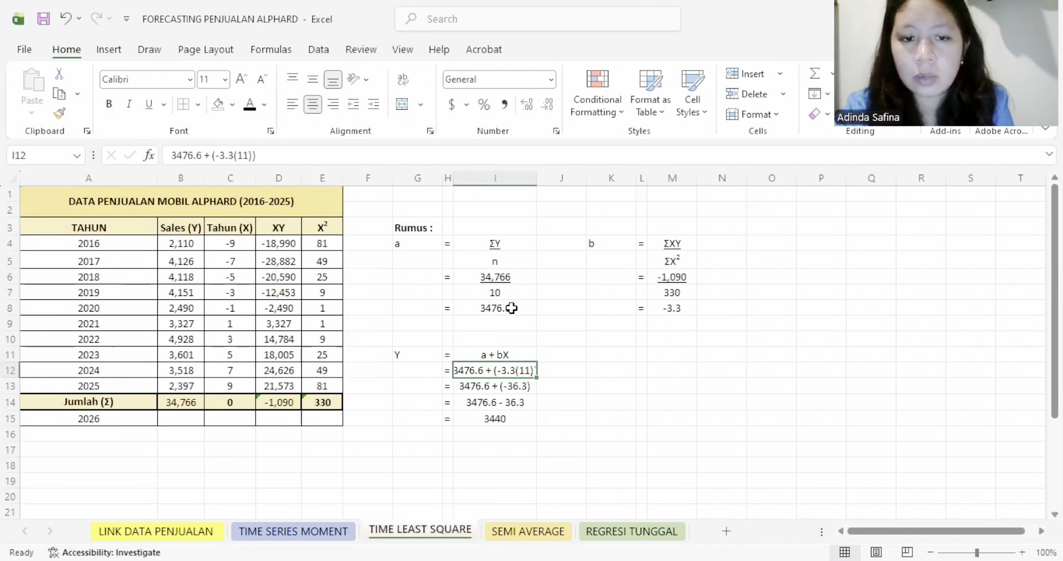
left_click(511, 309)
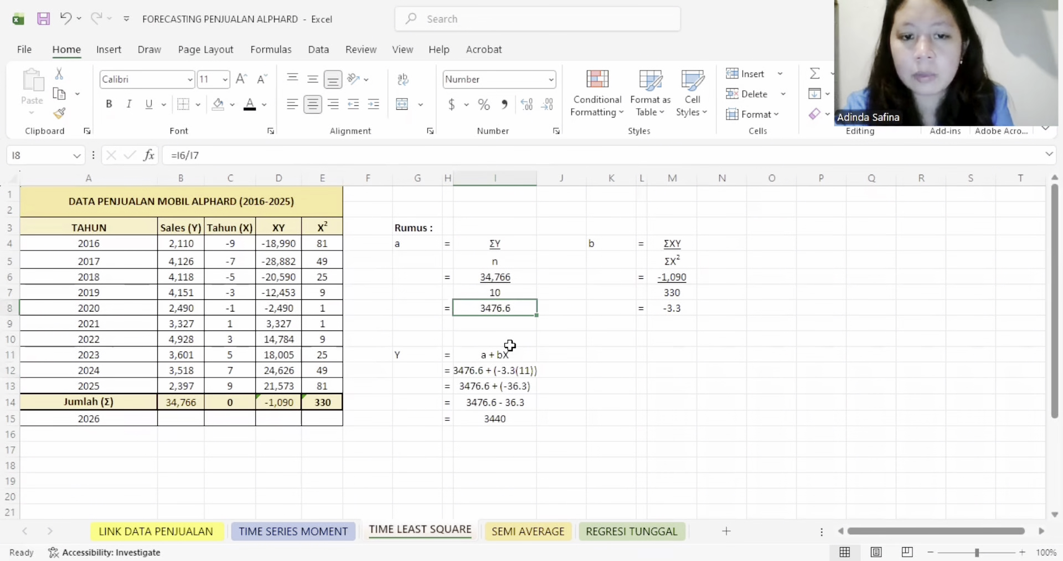
left_click(526, 371)
left_click(693, 309)
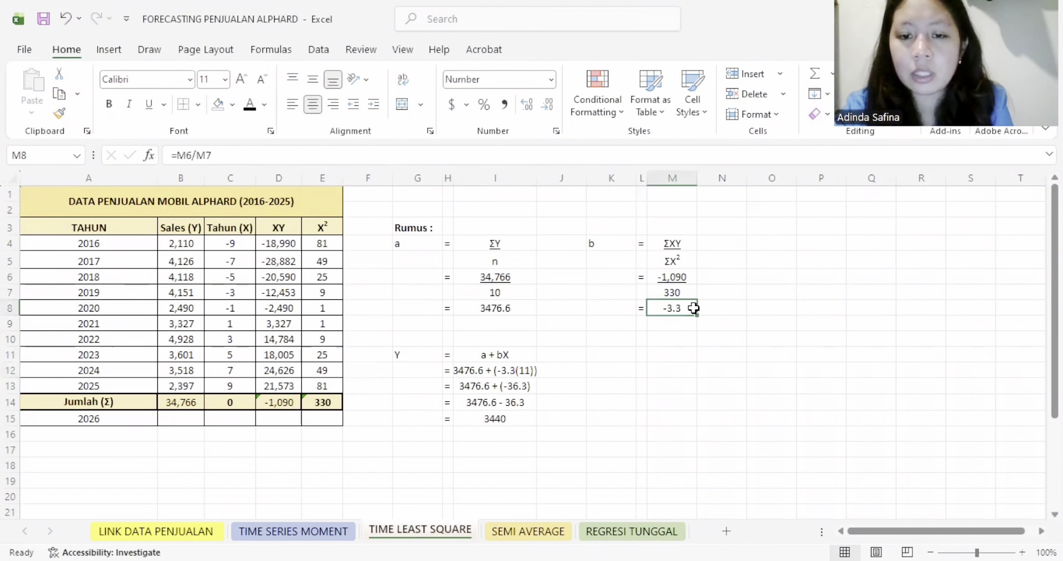
- Reveal the 2026 X value in C15 in black, and review the forecast result in I15
left_click(510, 372)
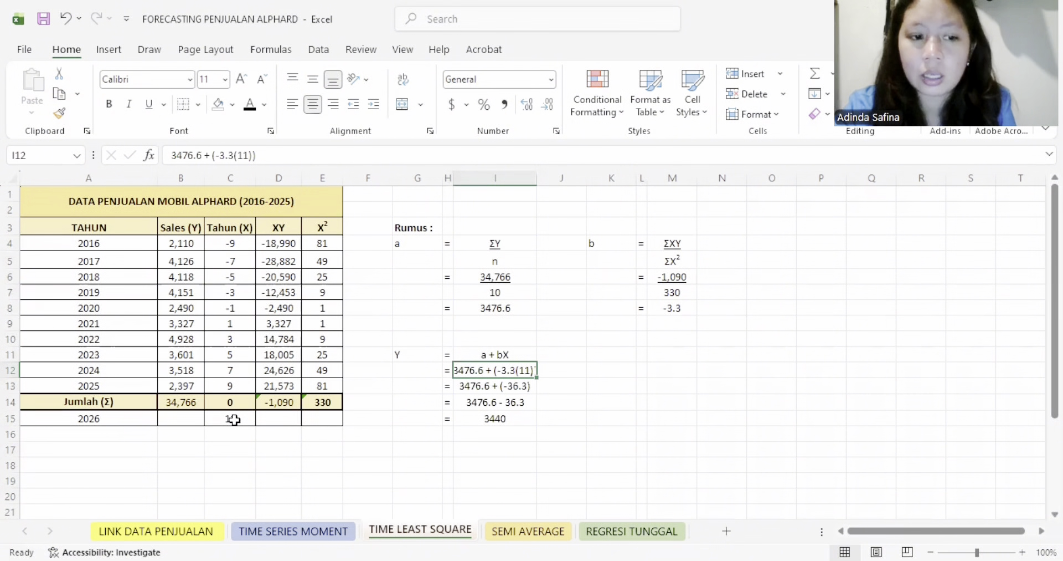
left_click(232, 423)
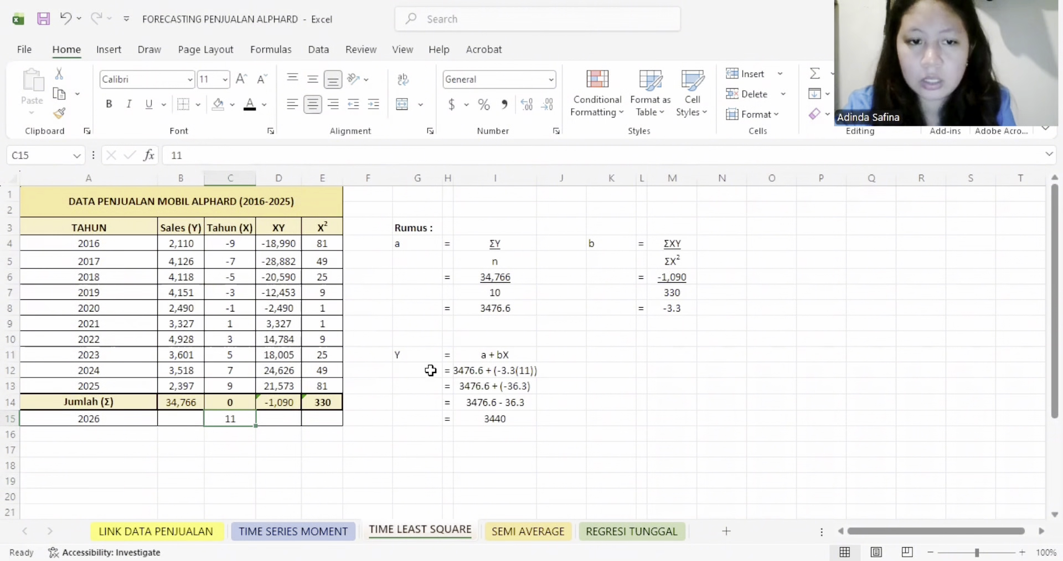
left_click(501, 418)
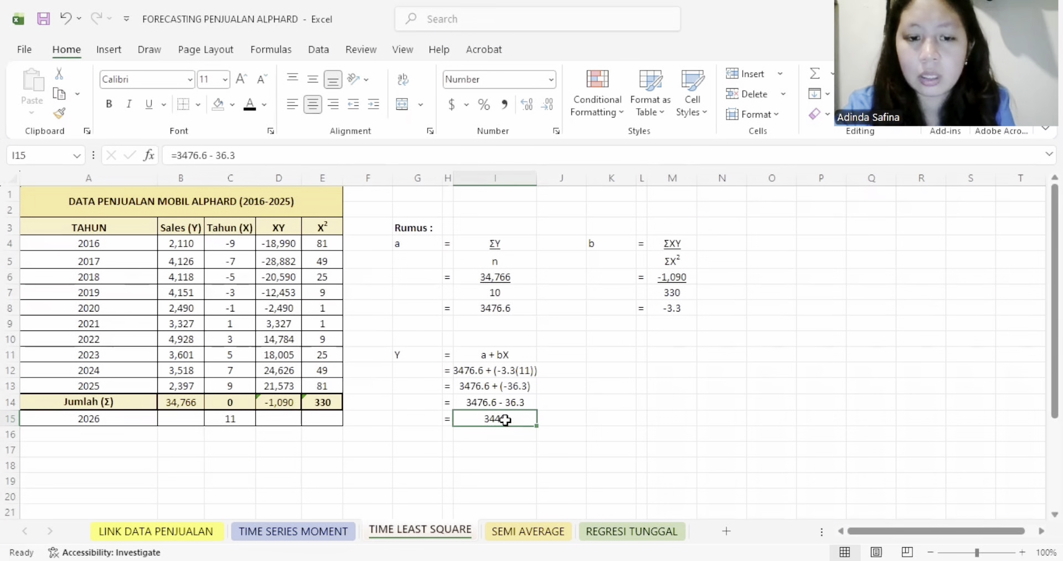
- Put thick outside borders around the Y calculation in G11:I15, the a calculation in G4:I8 and the b calculation in K4:M8
left_click_drag(415, 360, 501, 418)
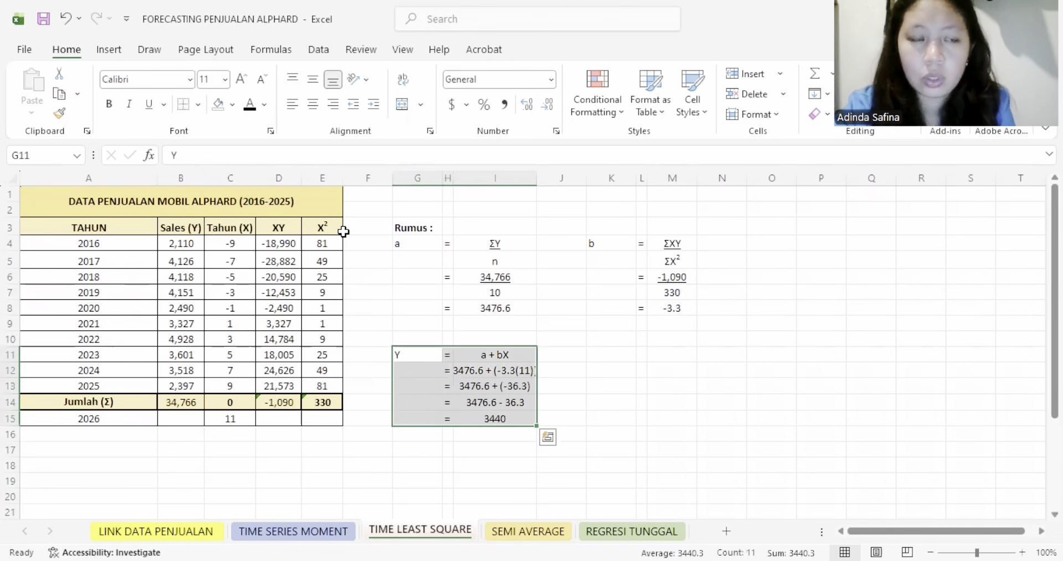
left_click(198, 104)
left_click(212, 304)
left_click_drag(416, 241, 499, 308)
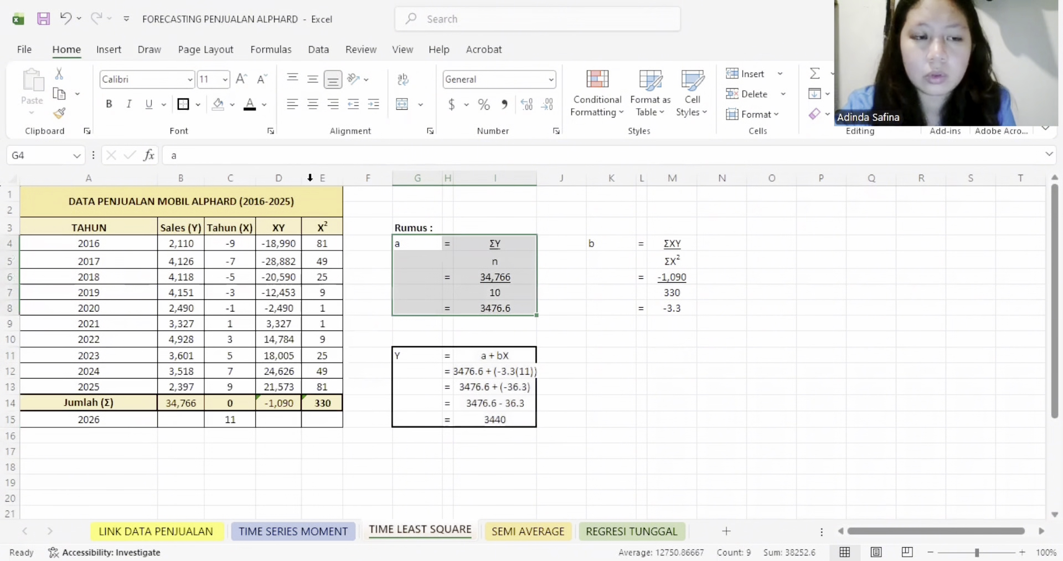
left_click(188, 108)
left_click_drag(593, 244, 673, 309)
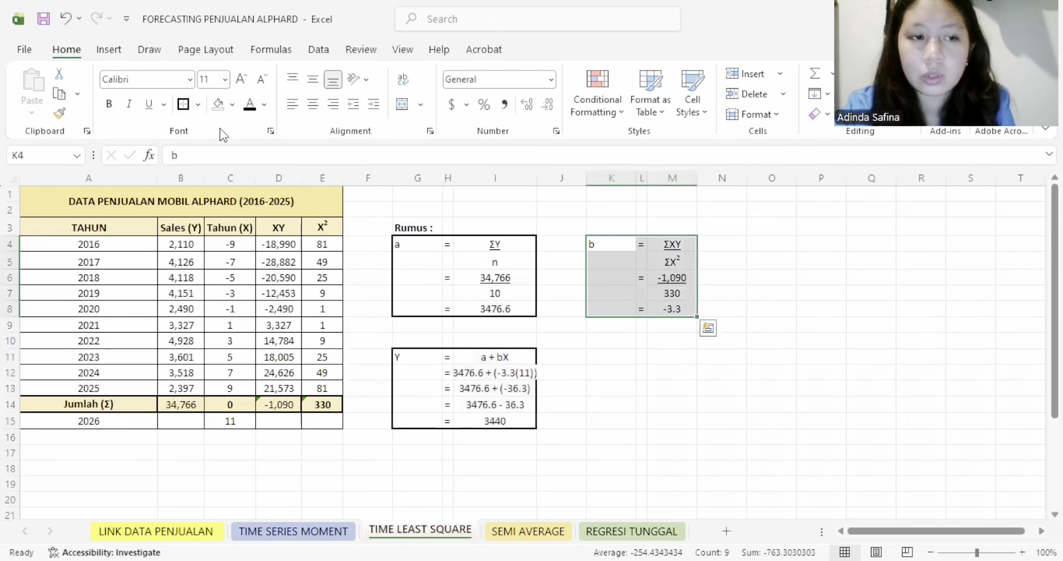
left_click(185, 105)
- Compare the forecast in I15 with the 2026 sales in B15 of the TIME SERIES MOMENT sheet
left_click(505, 420)
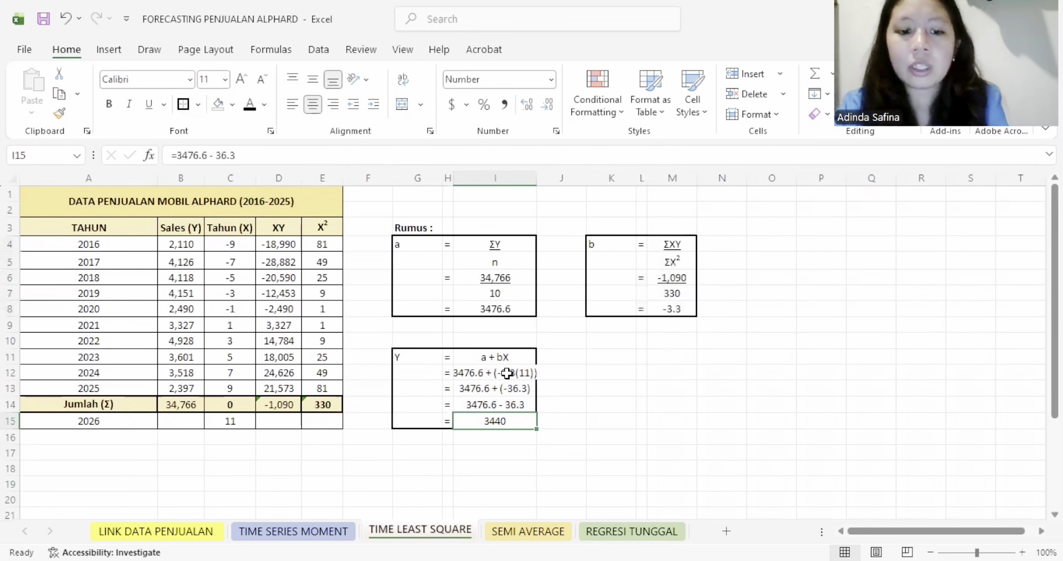
left_click(324, 533)
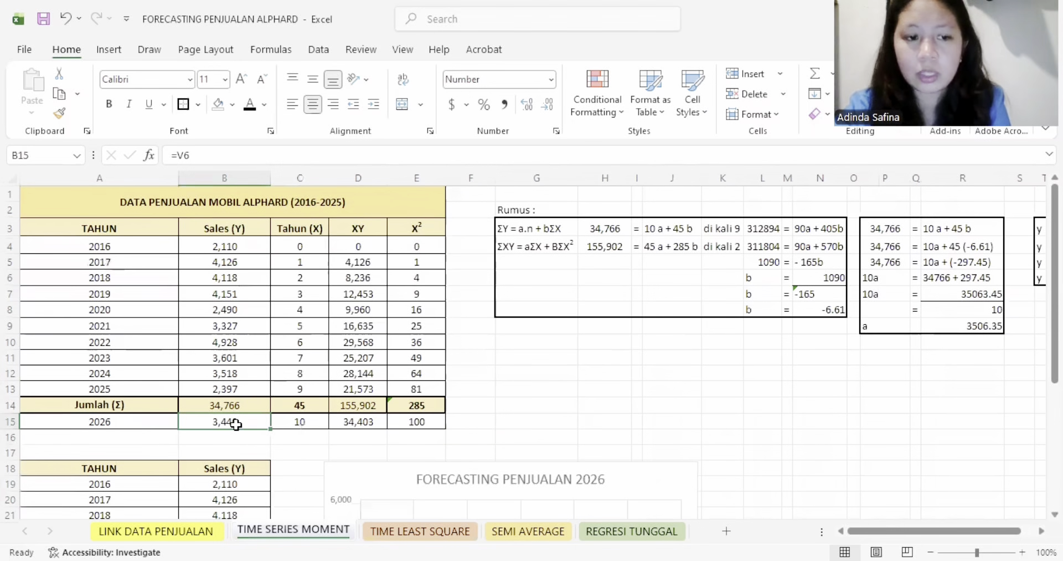
left_click(418, 533)
- Reveal the 2026 sales in B15 and the XY and X² values in D15:E15 with a black font colour
left_click(182, 421)
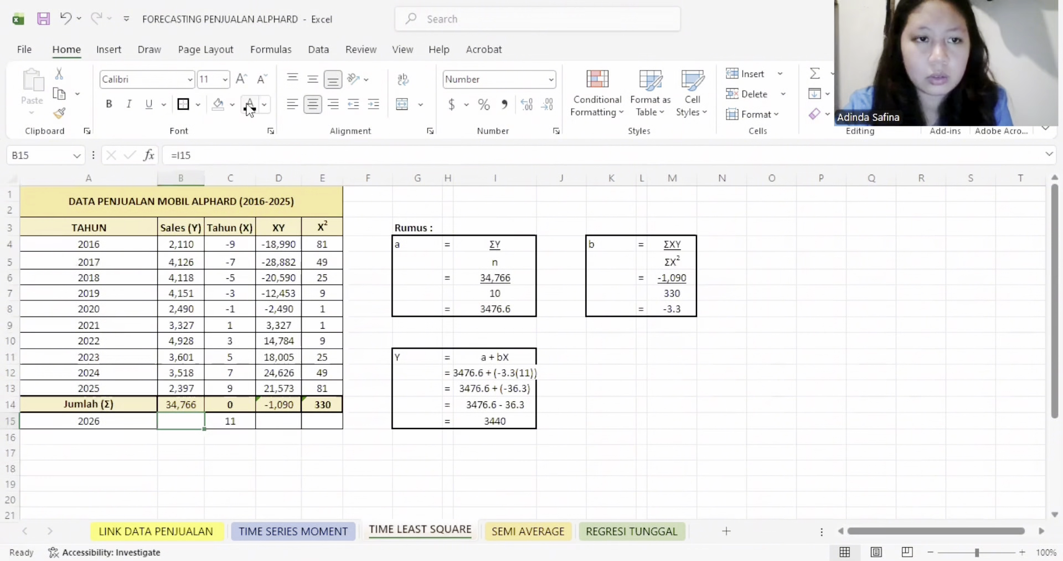
left_click_drag(277, 420, 324, 422)
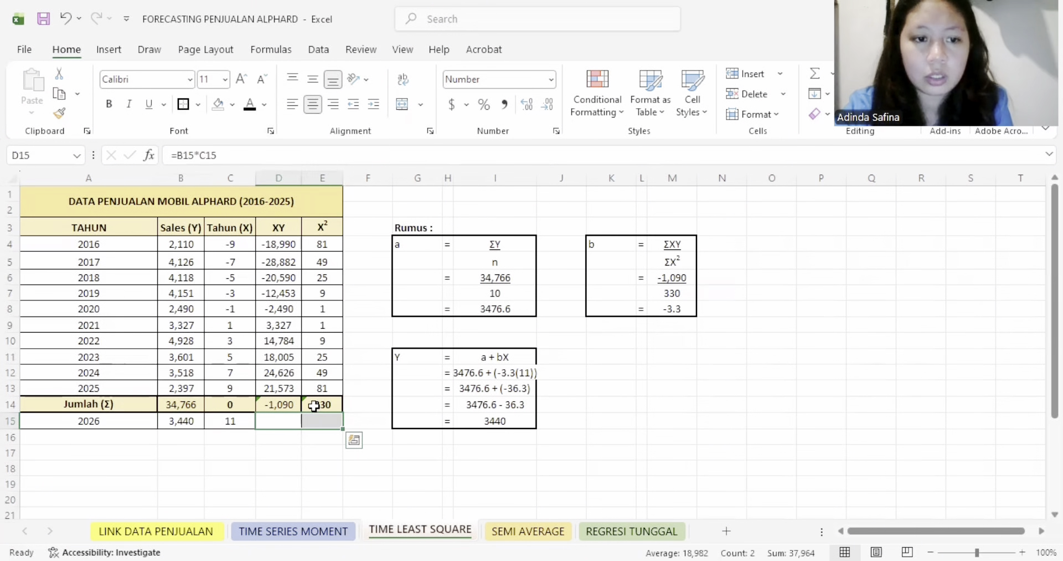
left_click(250, 105)
left_click(282, 293)
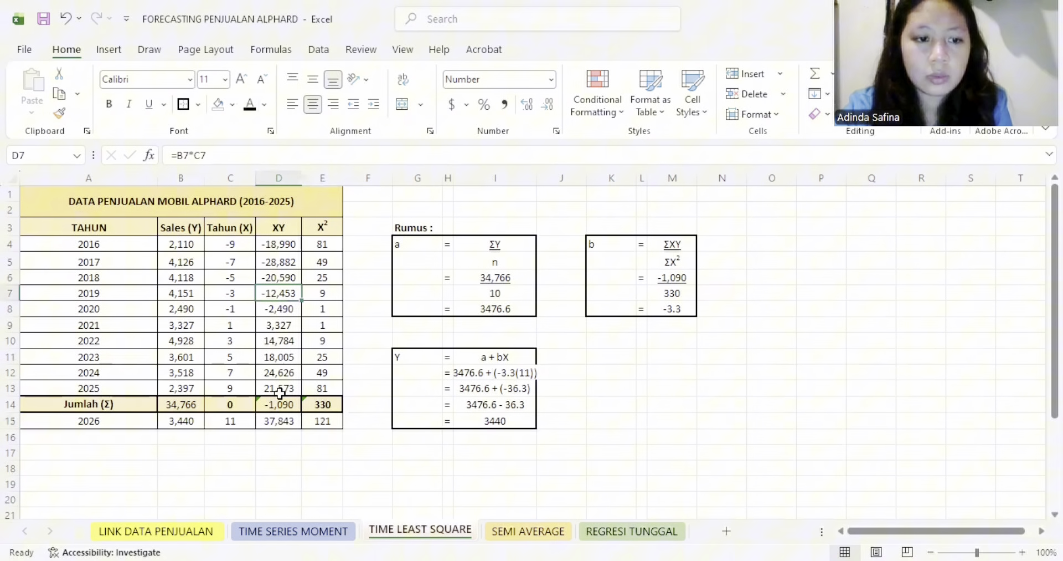
- Widen column I slightly to fit the Y calculation, and review the 2026 row's sales, X and XY values
left_click(185, 426)
left_click(123, 421)
left_click(175, 423)
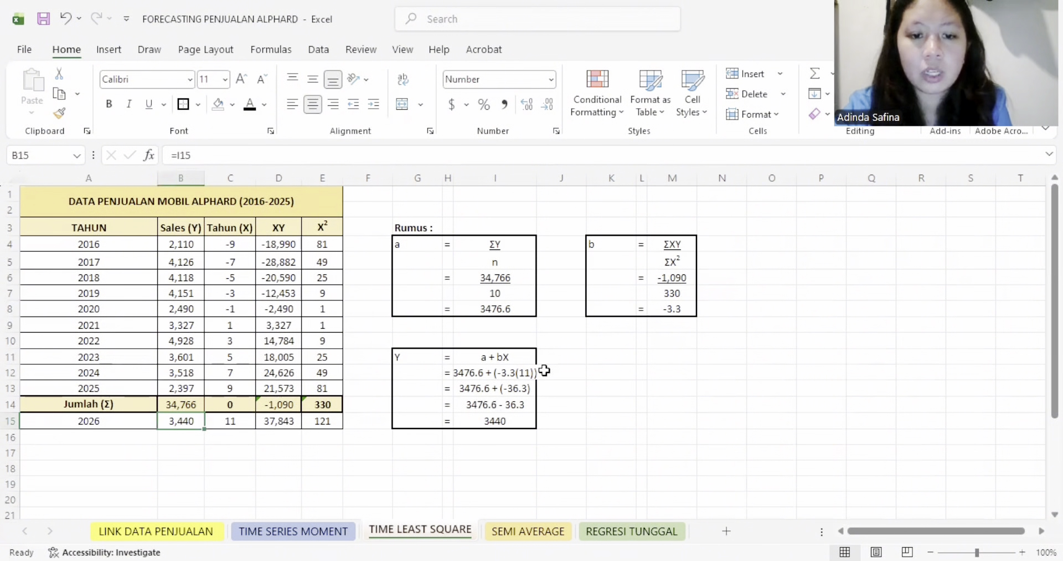
left_click_drag(537, 186, 545, 186)
left_click(334, 399)
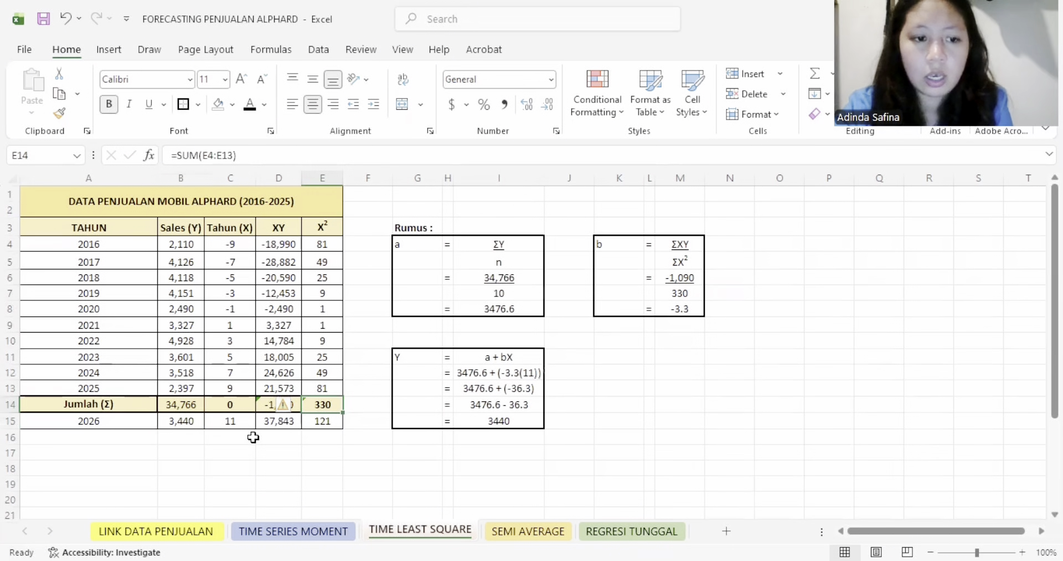
left_click(239, 421)
left_click(279, 420)
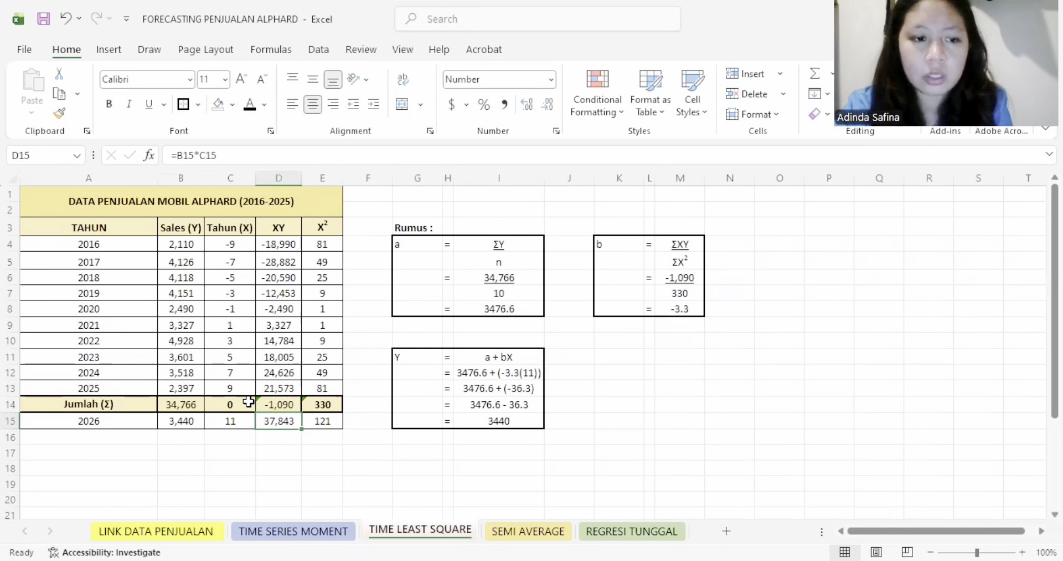
- Copy the TAHUN and Sales (Y) columns for 2016 to 2026 into A18:B29, leaving out the total row
scroll(254, 395, "down", 1)
scroll(200, 387, "up", 1)
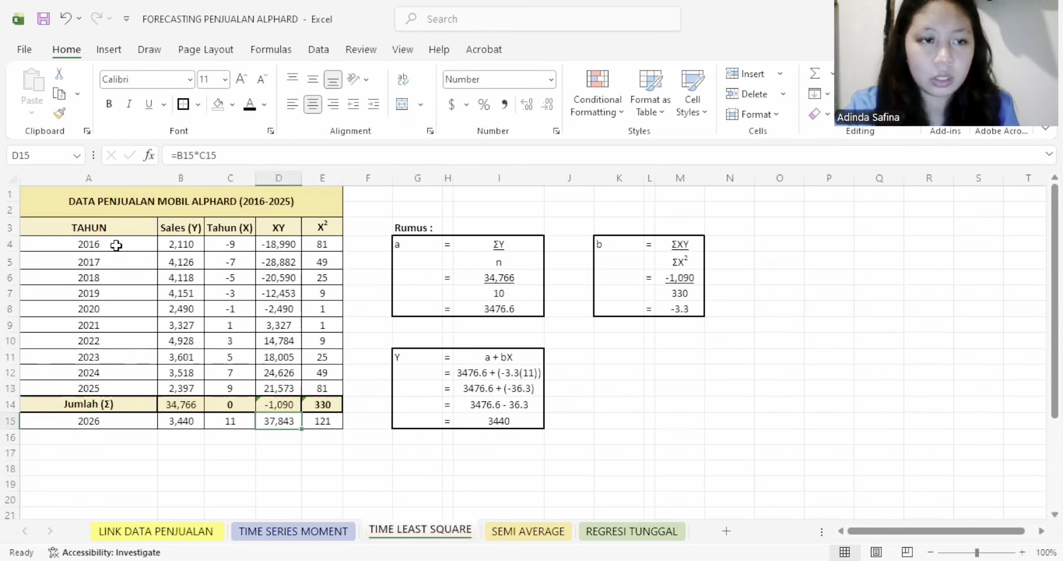
left_click_drag(111, 227, 177, 420)
key("ctrl+c")
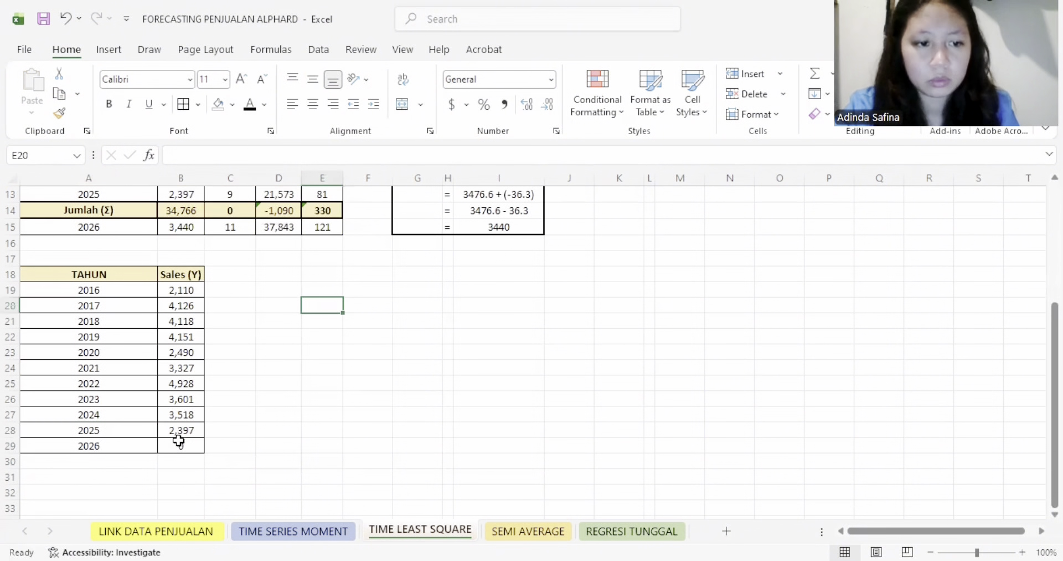
- Link the 2026 sales in B29 to the forecast with the formula =B15
left_click(178, 440)
type("=")
left_click(183, 227)
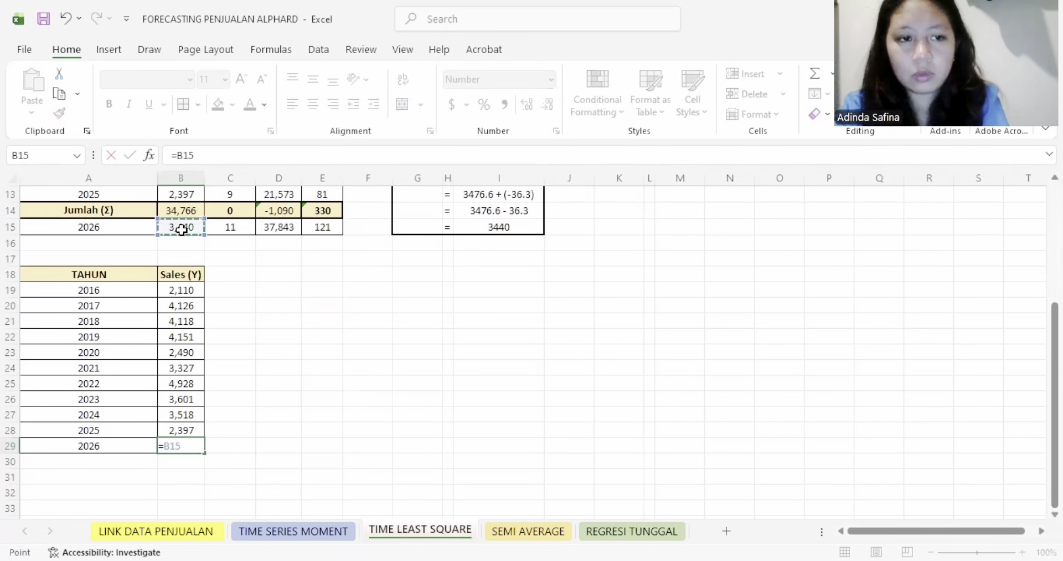
key("Return")
- Replace the 2026 label in A29 with FORECASTING PENJUALAN 2026, copied from A29 of the TIME SERIES MOMENT sheet
left_click(125, 442)
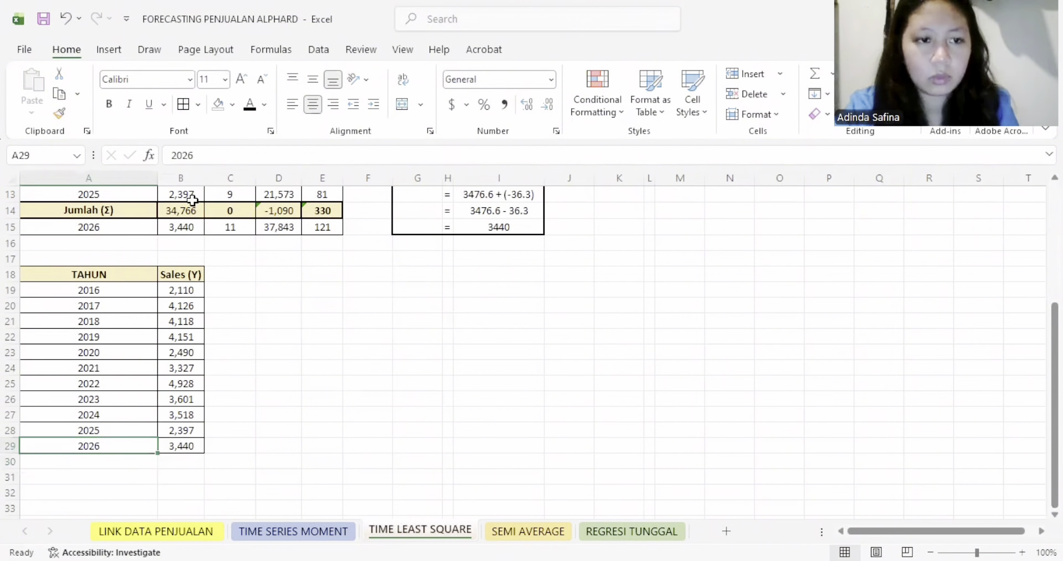
scroll(149, 309, "up", 4)
scroll(150, 311, "down", 4)
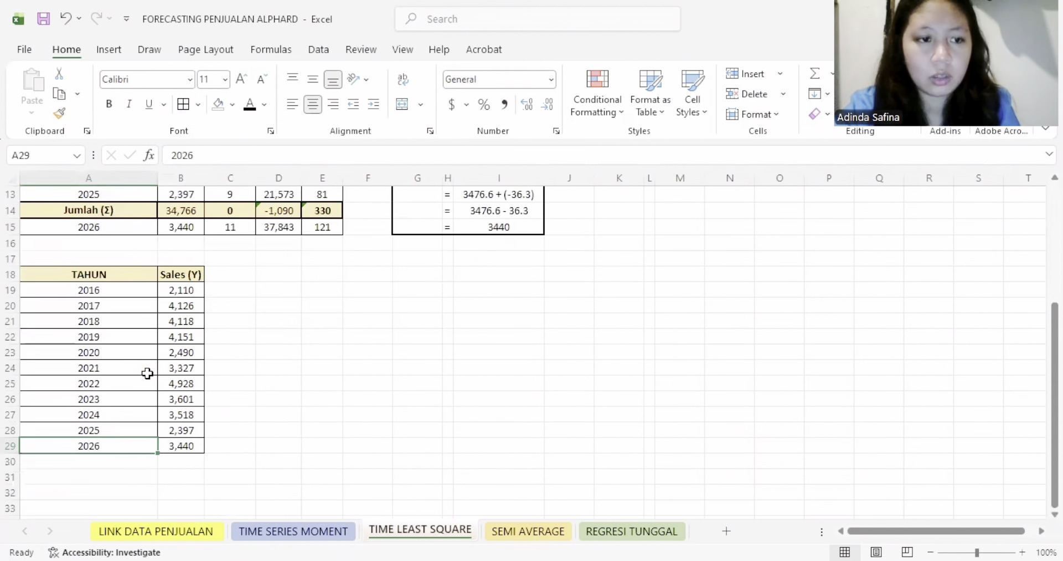
left_click(270, 532)
scroll(150, 444, "down", 5)
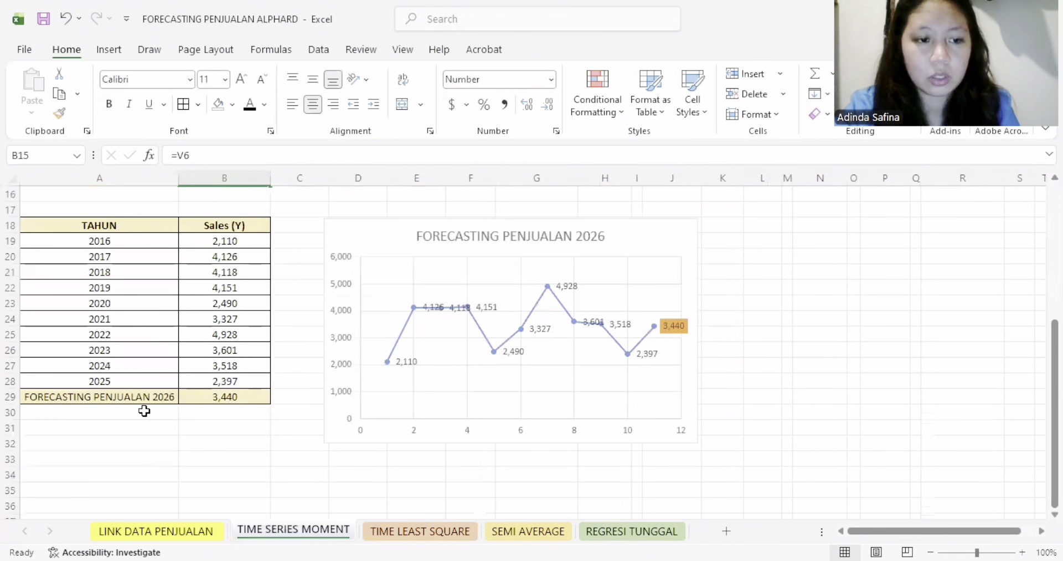
left_click_drag(365, 151, 167, 154)
left_click_drag(232, 442, 231, 457)
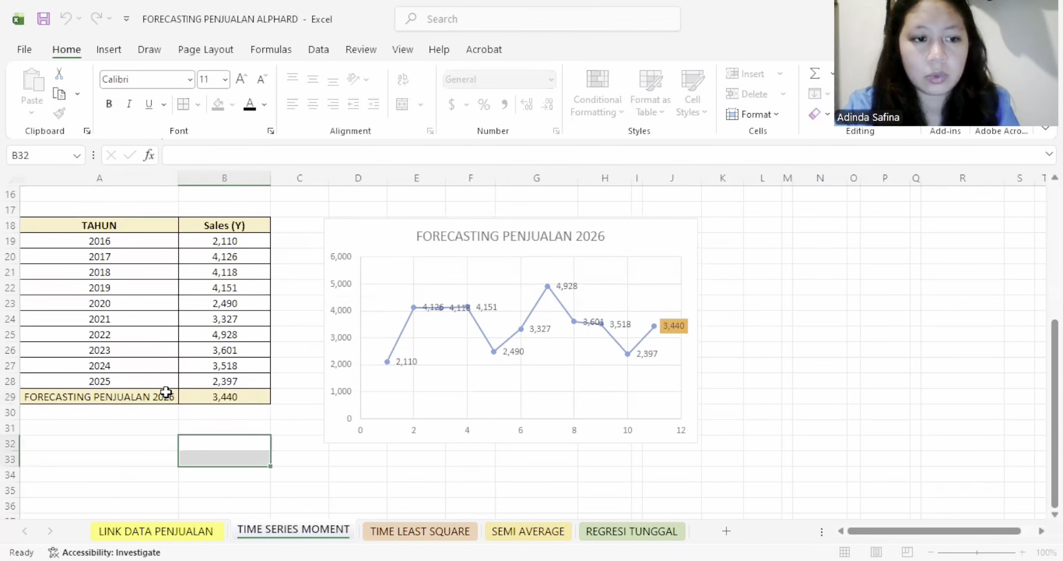
left_click(165, 395)
key("ctrl+c")
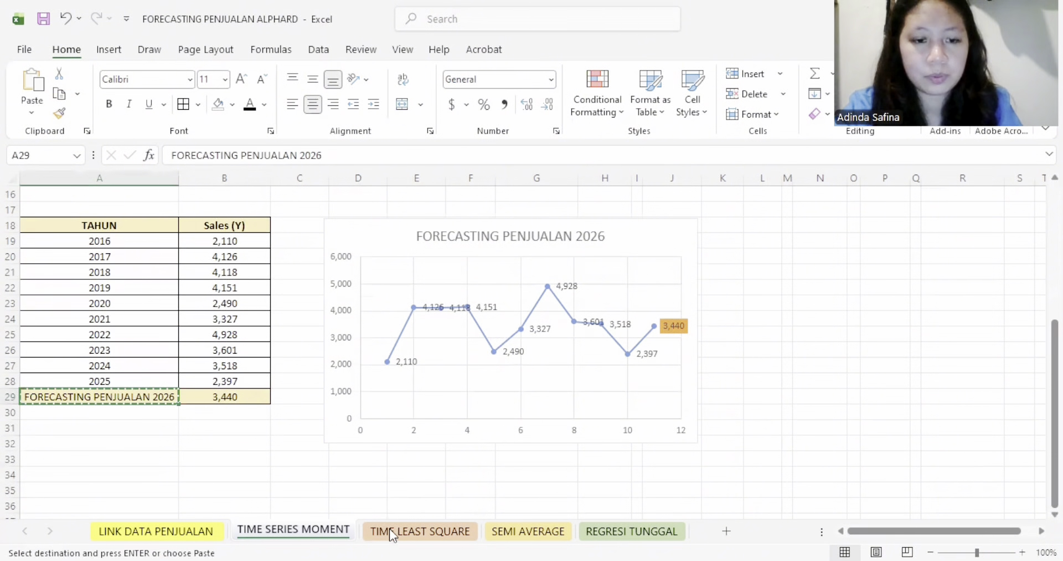
left_click(394, 529)
key("ctrl+v")
- Fill B29 with the same light yellow as its label, and autofit column A to the label's width
left_click(185, 442)
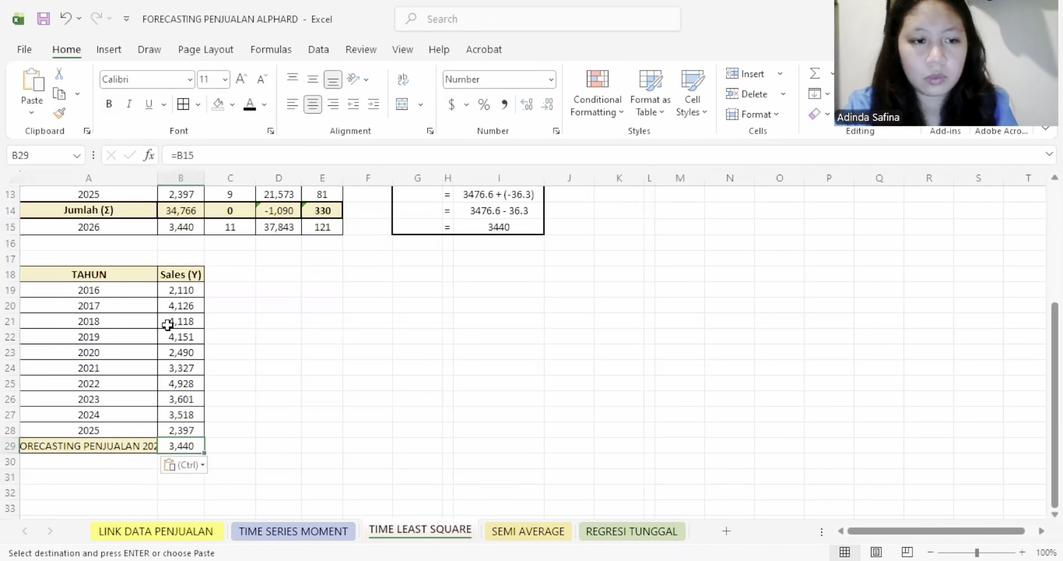
left_click(219, 105)
double_click(158, 178)
- Insert the recommended Scatter chart with connecting lines for A18:B29, and place it beside the table
left_click_drag(111, 275, 209, 449)
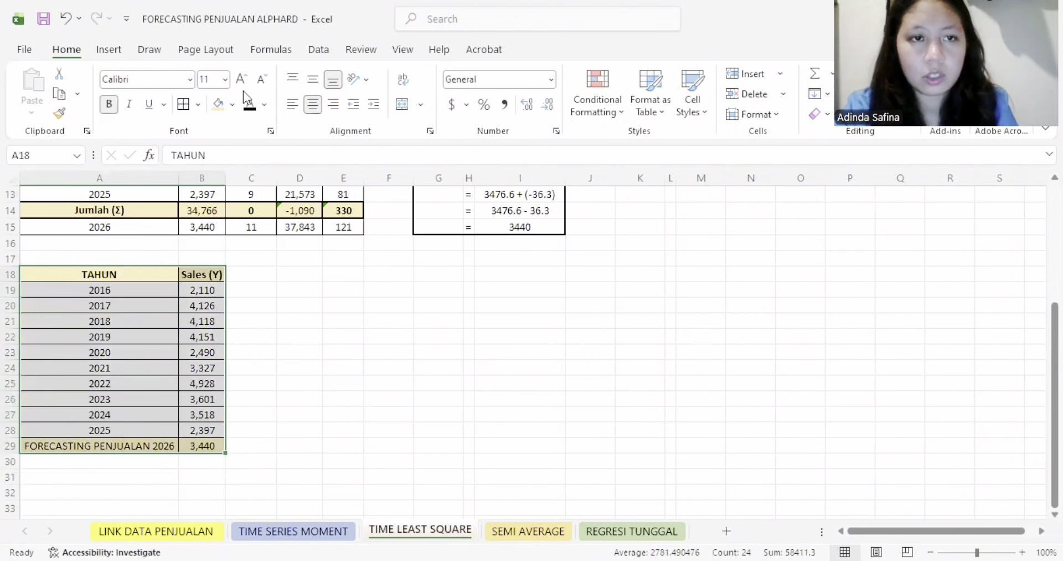
left_click(109, 49)
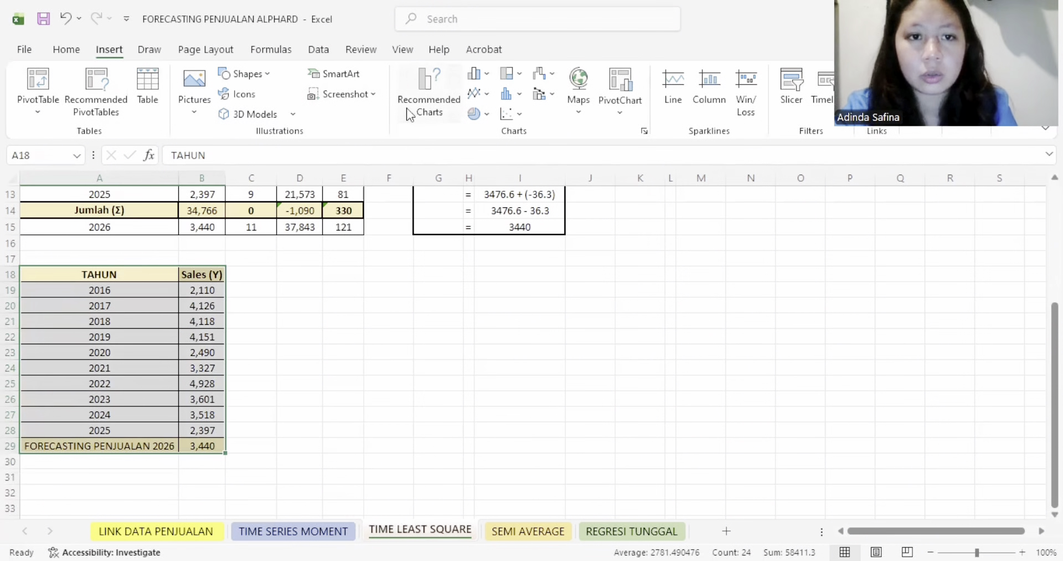
left_click(410, 114)
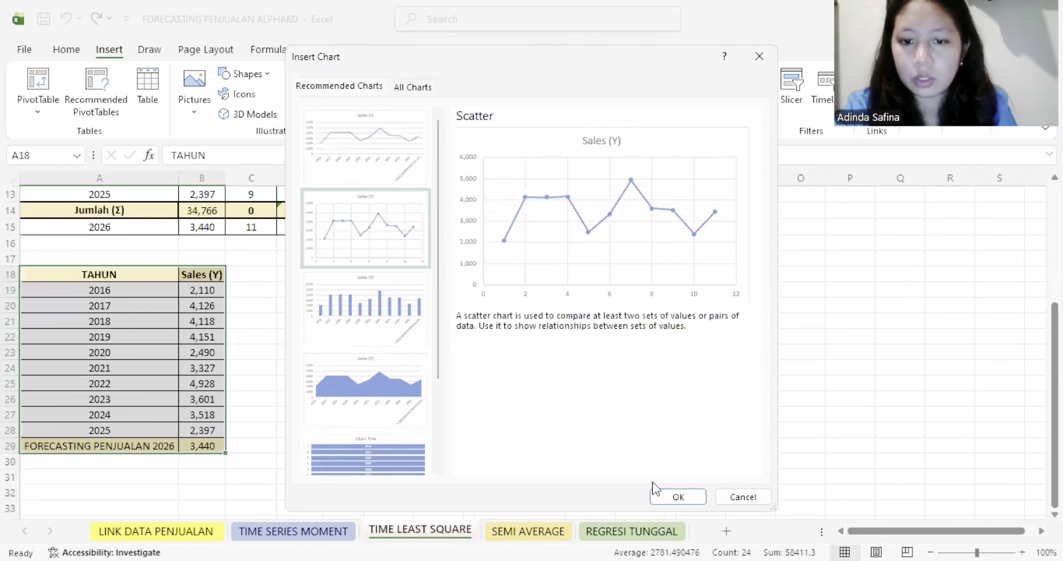
key("Return")
left_click_drag(596, 274, 518, 284)
- Add data labels to the Sales (Y) series in the scatter chart
left_click(504, 366)
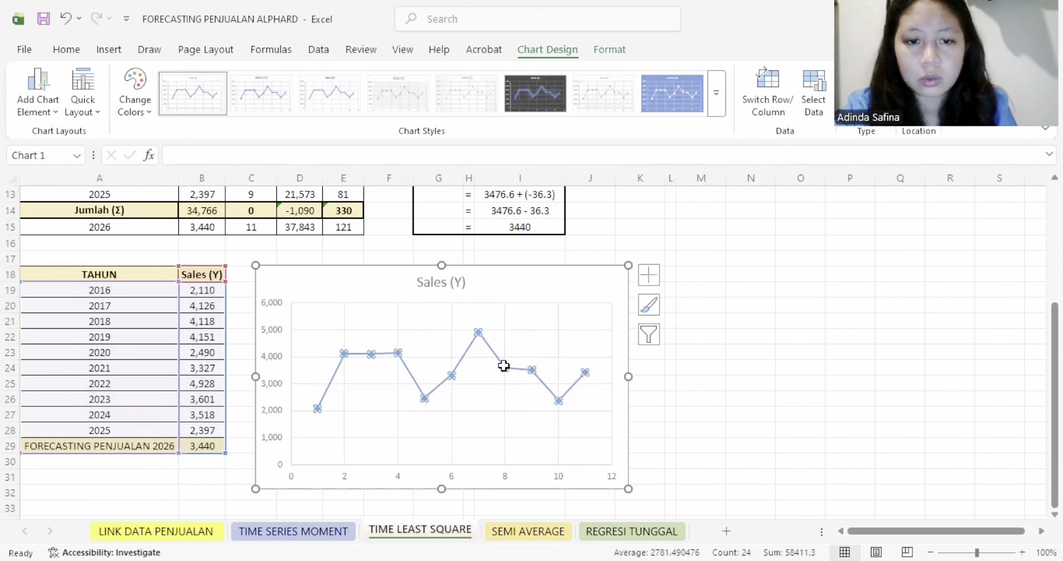
right_click(504, 366)
left_click(587, 493)
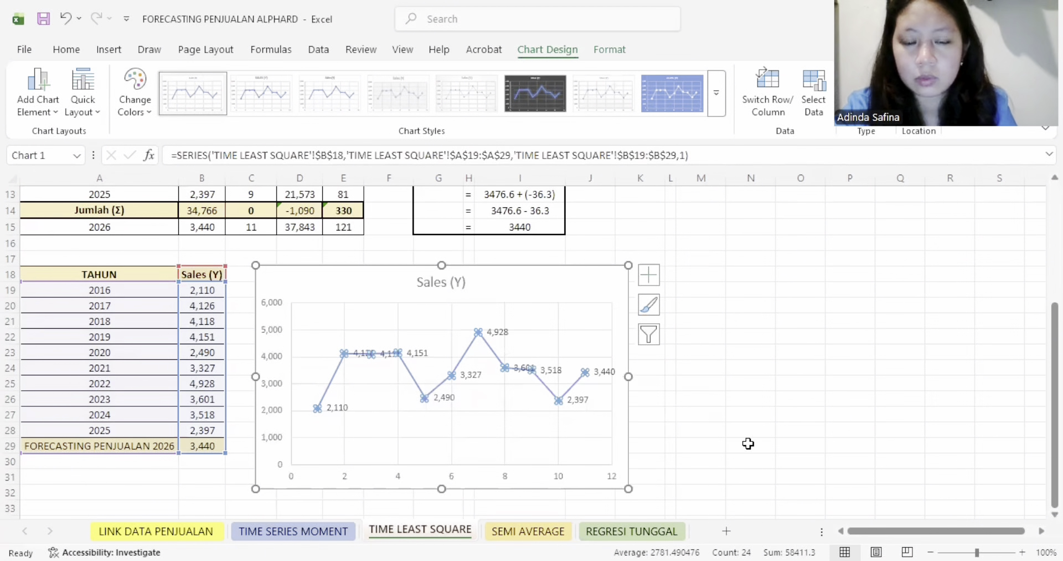
- Fill only the last data point's label, 3,440, in the scatter chart with orange
left_click(606, 372)
double_click(607, 373)
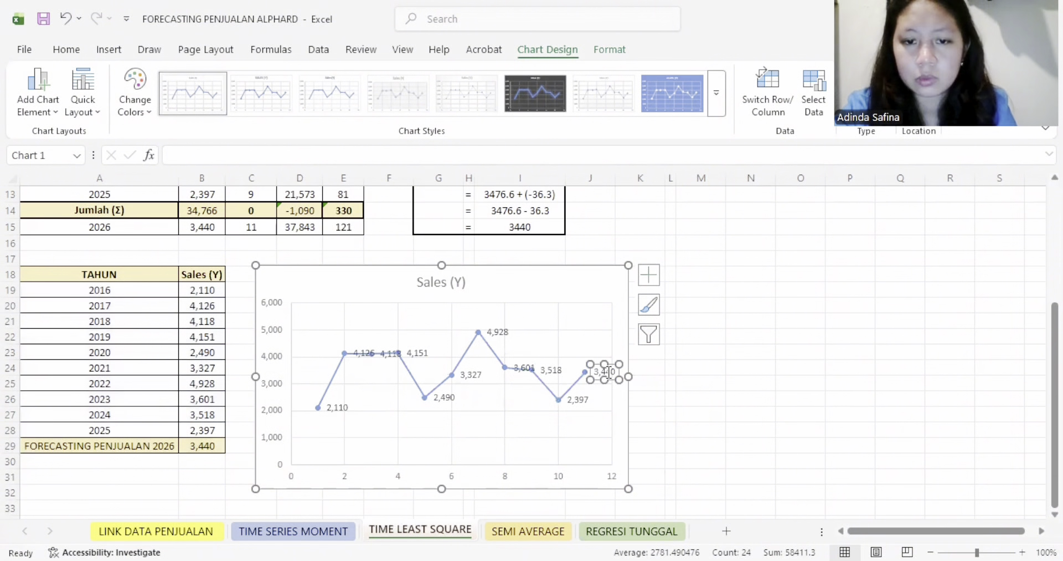
left_click(607, 372)
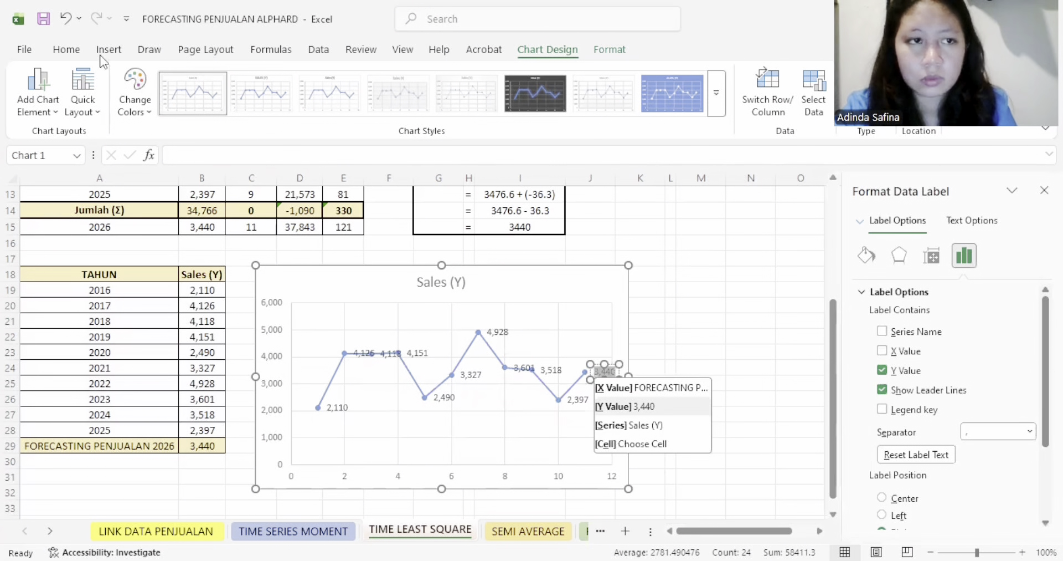
left_click(66, 50)
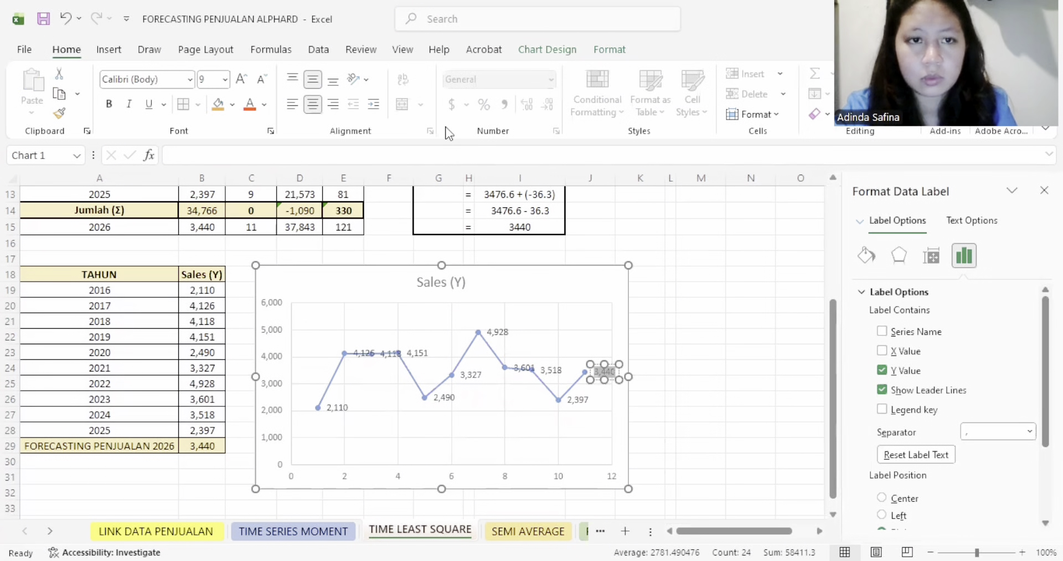
left_click(218, 105)
left_click(1044, 190)
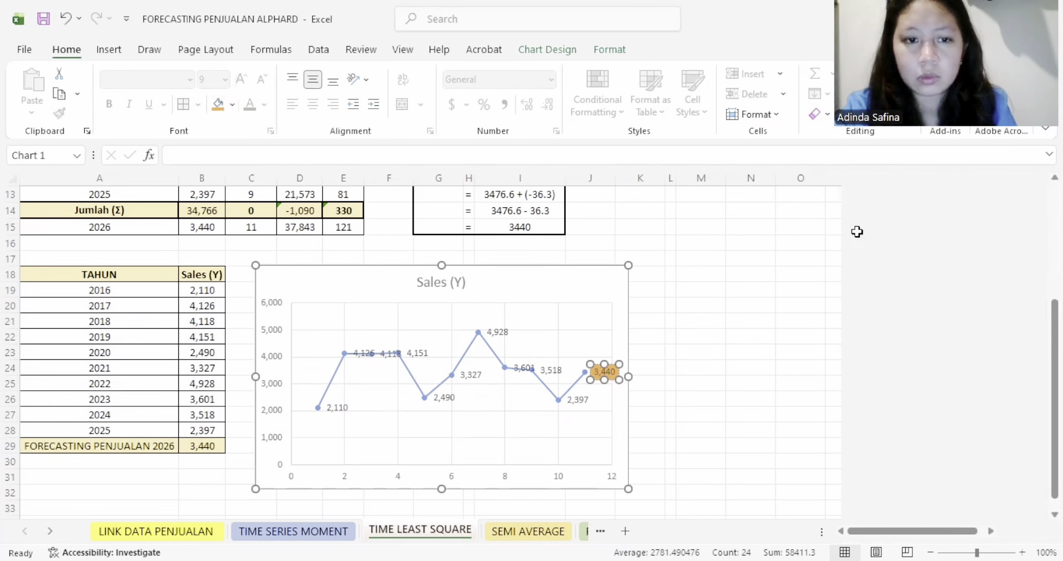
- Replace the chart title with FORECASTING PENJUALAN 2026, copied from A29, and centre it roughly above the plot
left_click(161, 444)
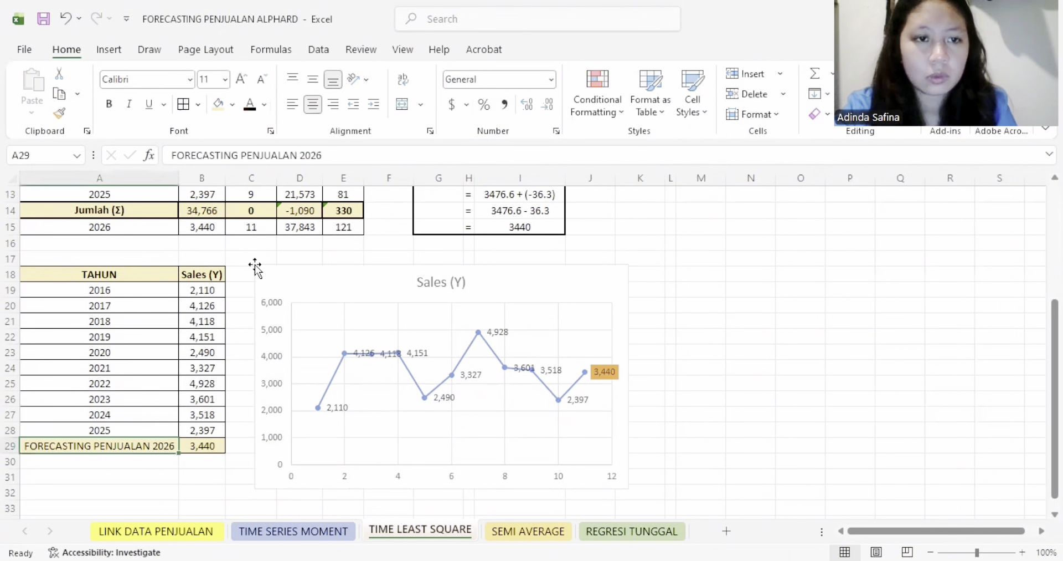
left_click_drag(345, 155, 145, 157)
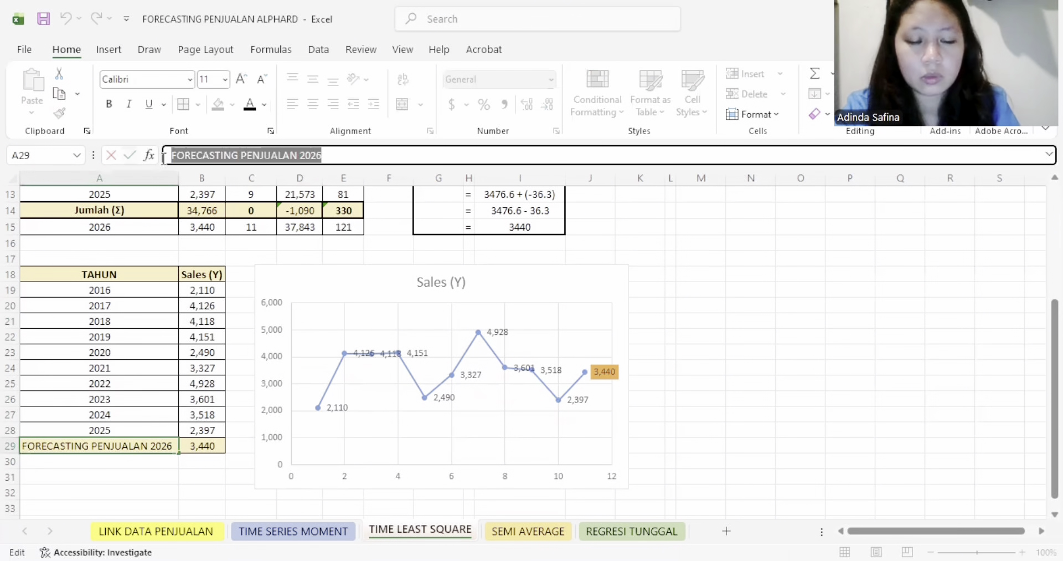
left_click(442, 275)
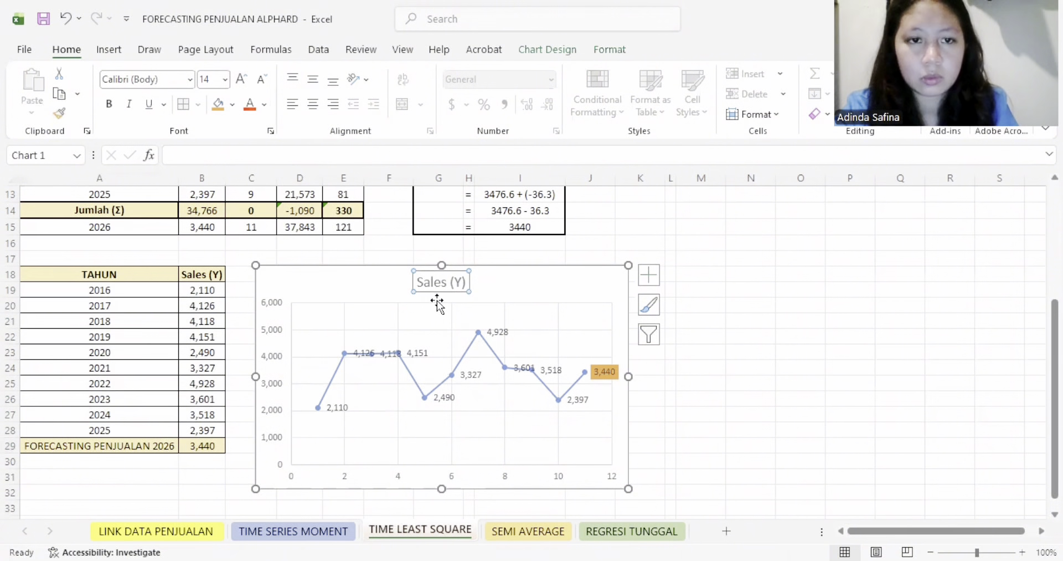
mouse_move(423, 282)
left_mouse_down()
mouse_move(457, 281)
mouse_move(427, 281)
left_mouse_up()
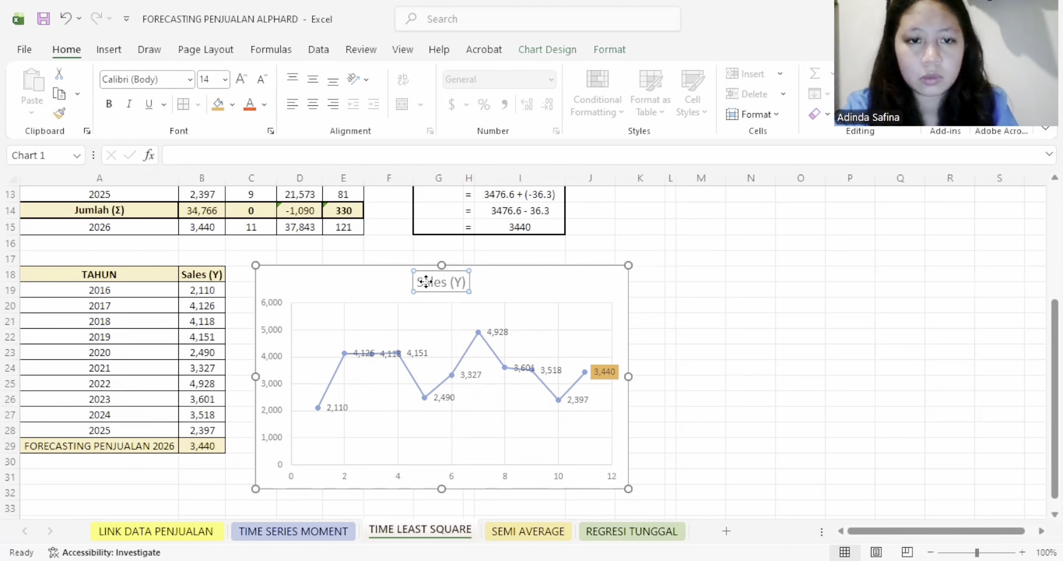
triple_click(431, 281)
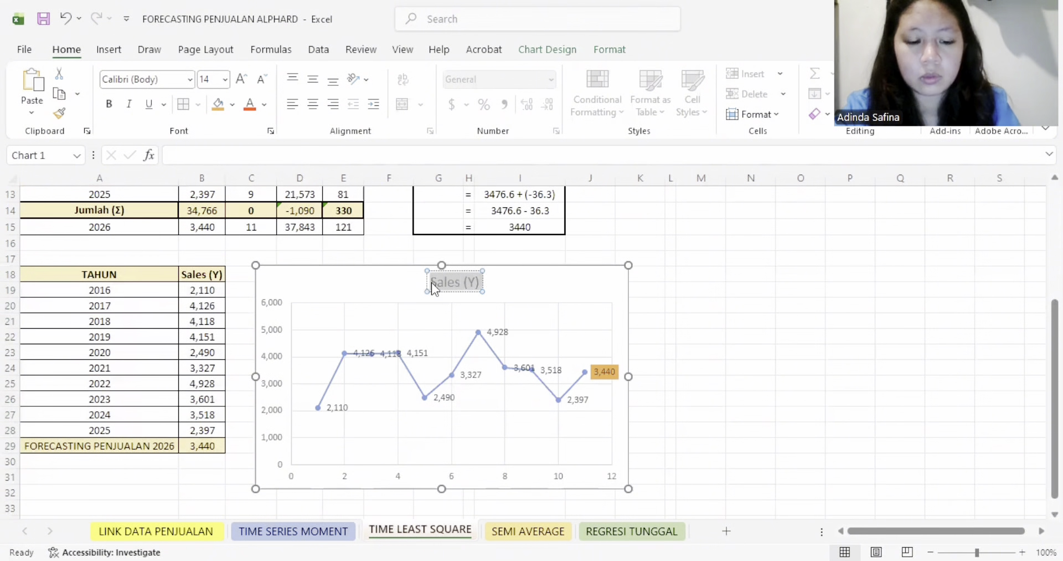
key("ctrl+v")
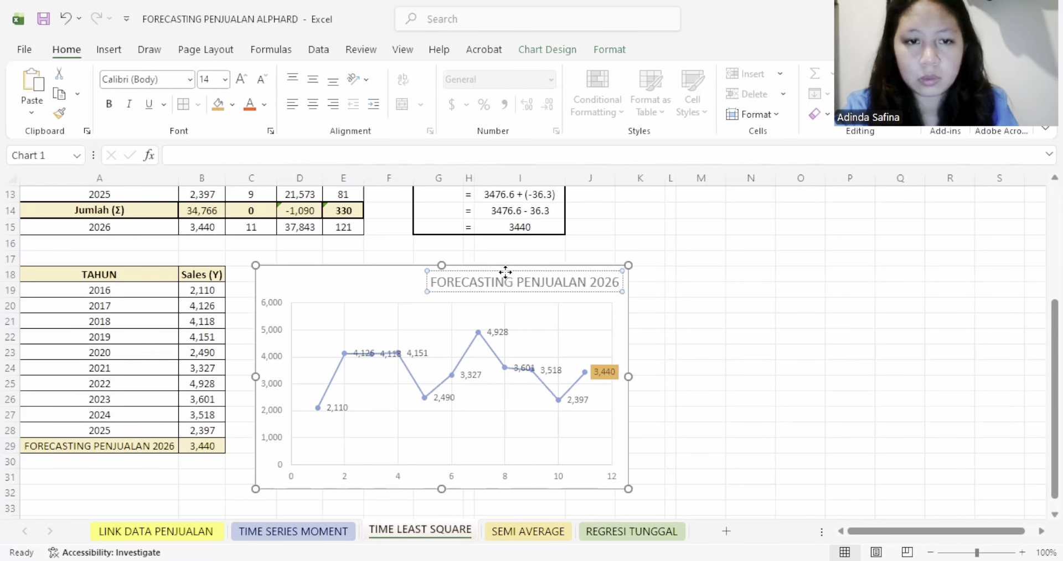
left_click_drag(505, 271, 403, 281)
left_click(503, 339)
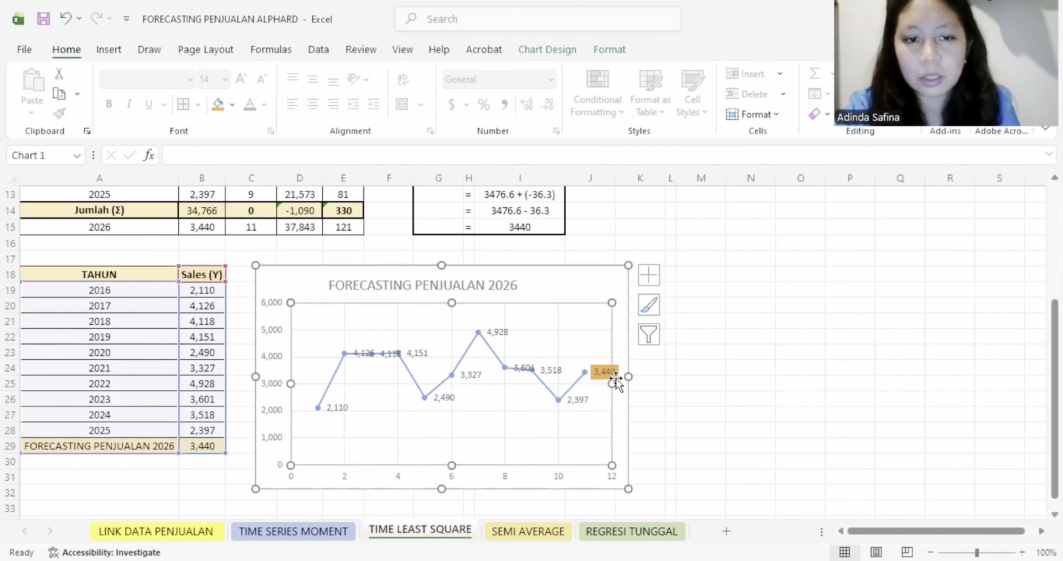
left_click(590, 281)
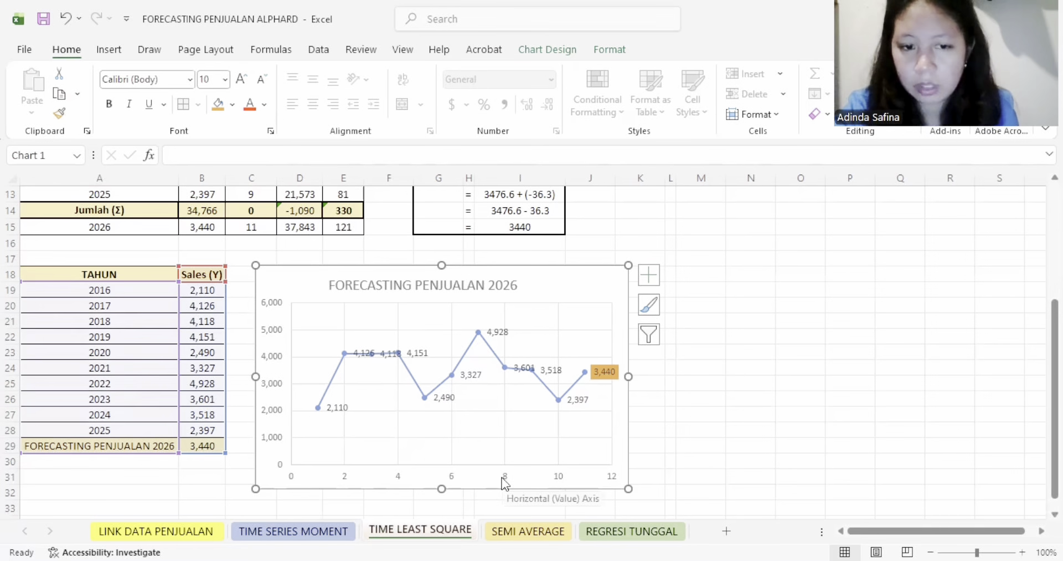
- On the SEMI AVERAGE sheet, reveal the hidden Semi Total formulas in C4 and C10 by setting their font colour to black
key("ctrl+Page_Down")
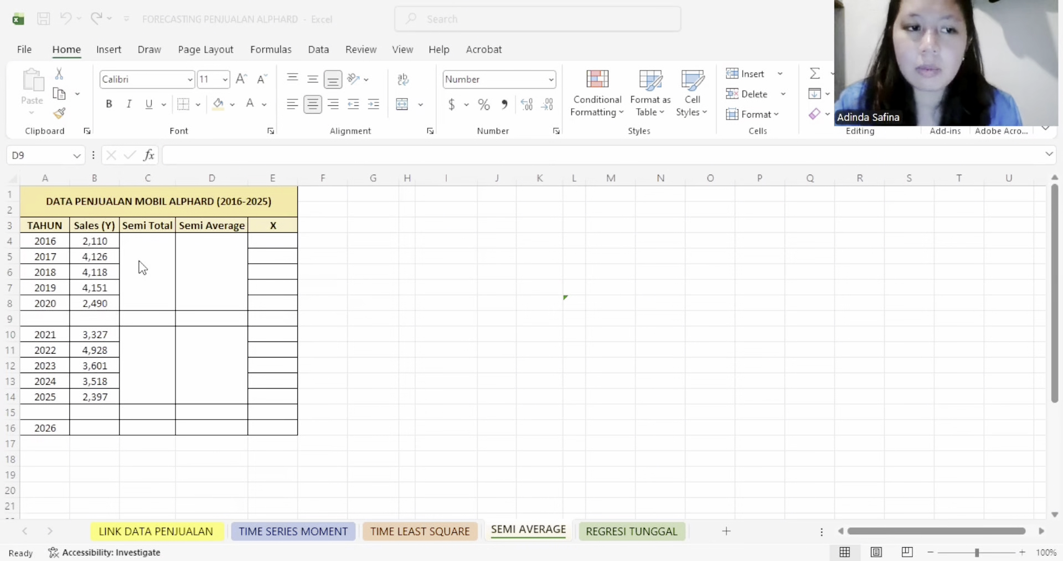
left_click(256, 123)
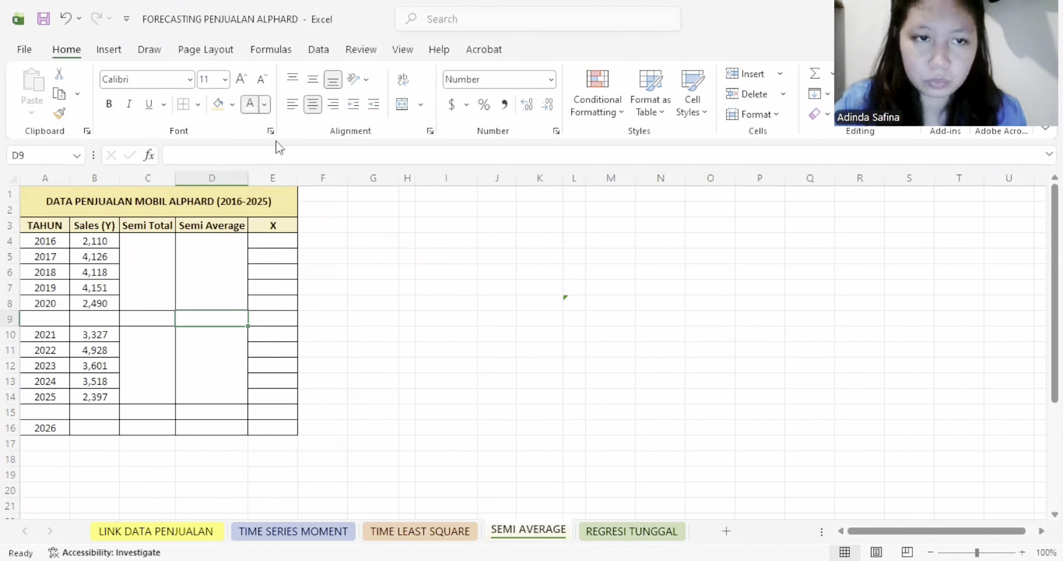
left_click(264, 105)
left_click(161, 238)
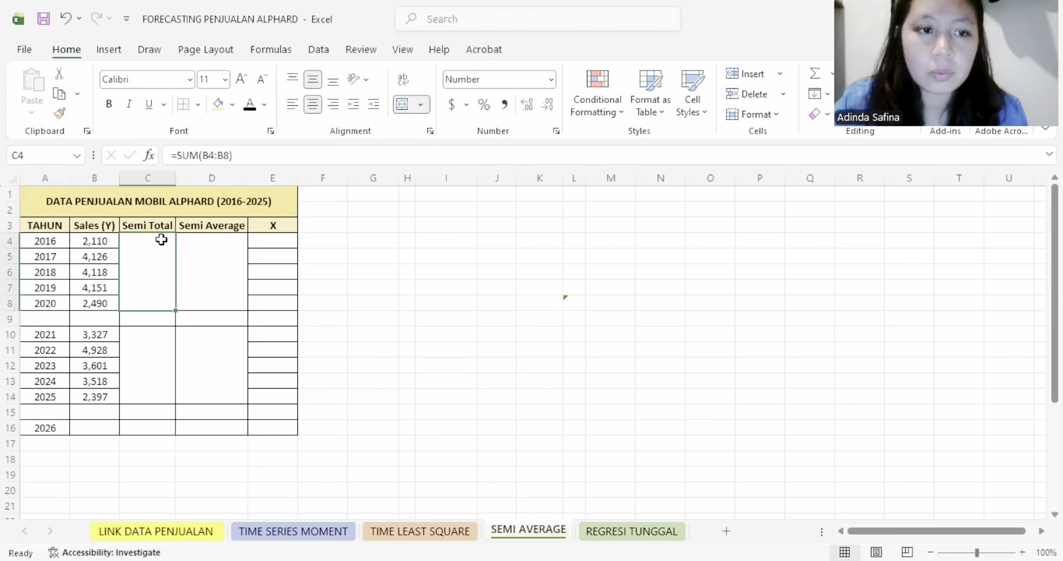
left_click(249, 104)
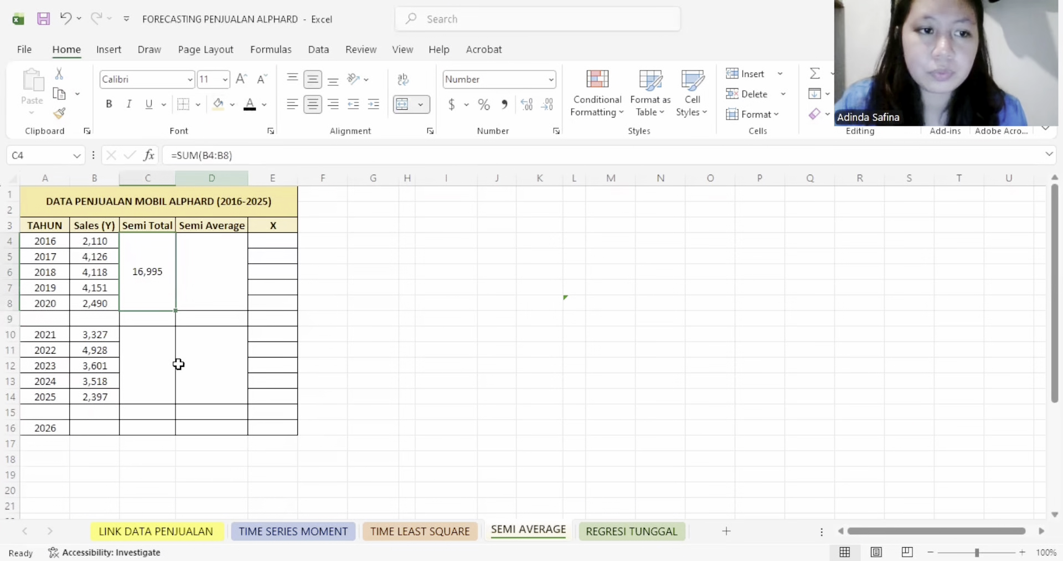
left_click(150, 350)
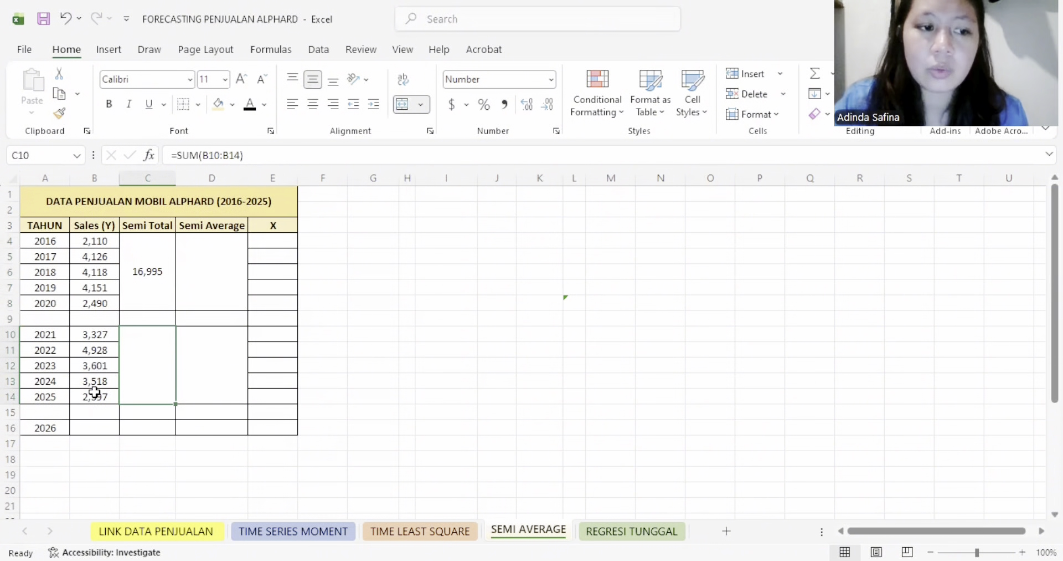
left_click(250, 104)
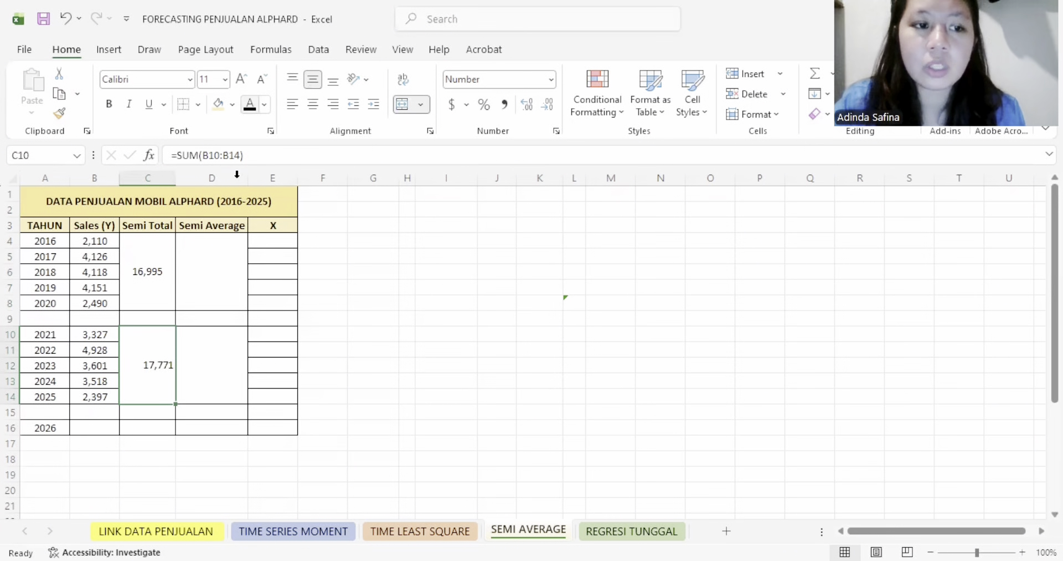
- Reveal the Semi Average formulas in D4 and D10 with the black font colour
left_click(209, 271)
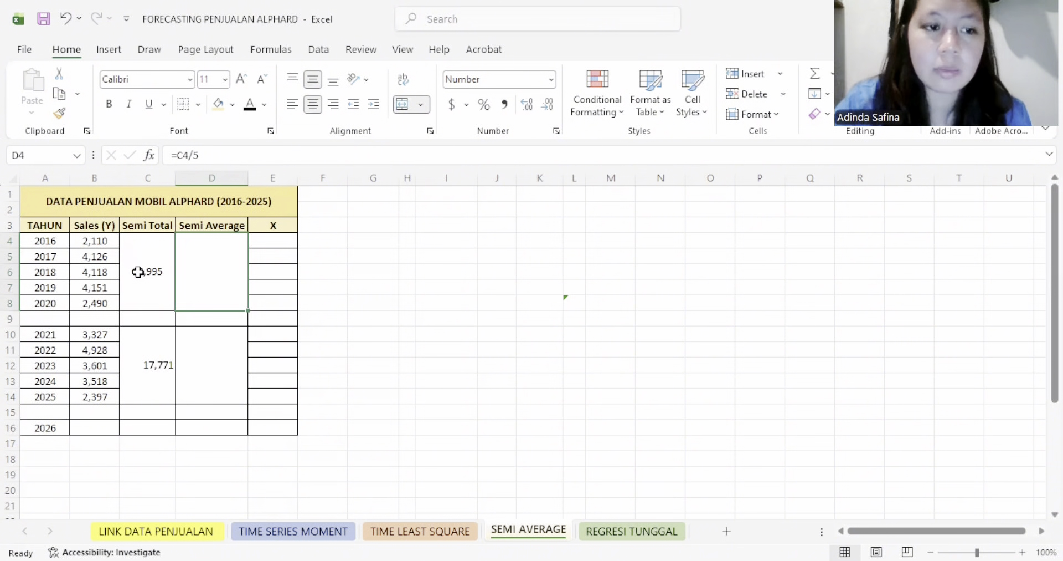
left_click(250, 104)
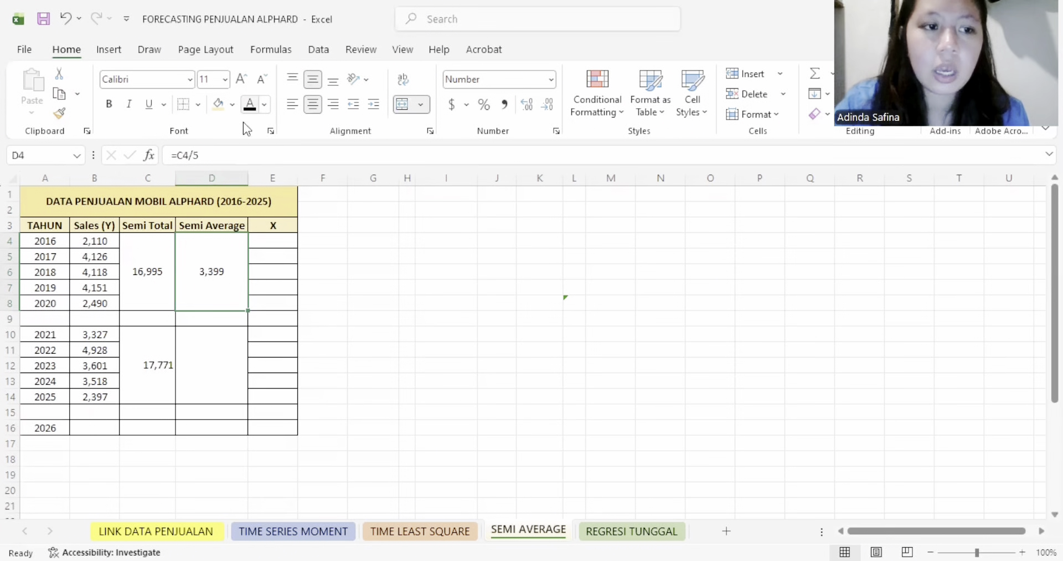
left_click(54, 242)
left_click_drag(55, 242, 48, 304)
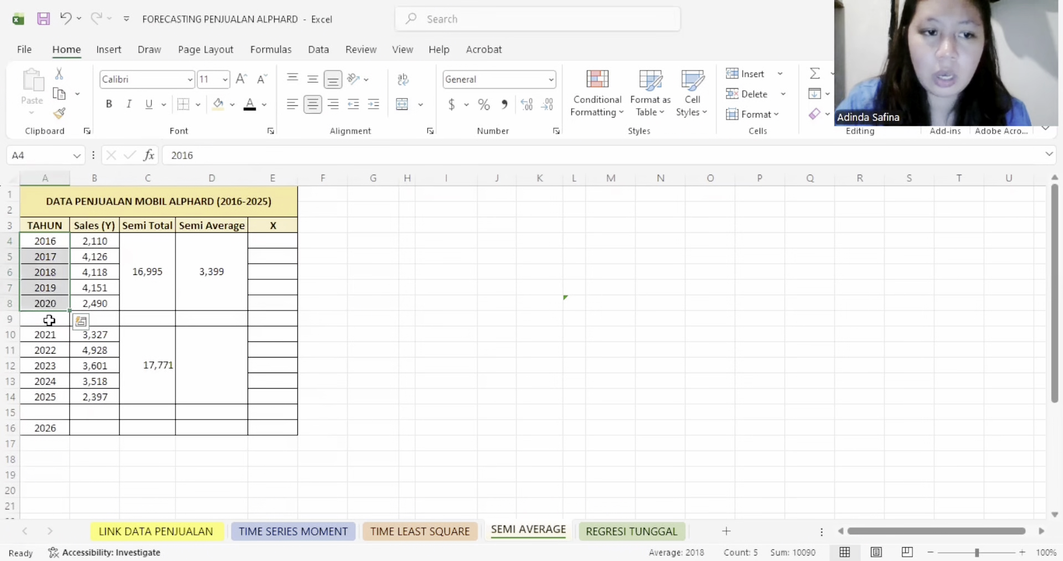
left_click(211, 353)
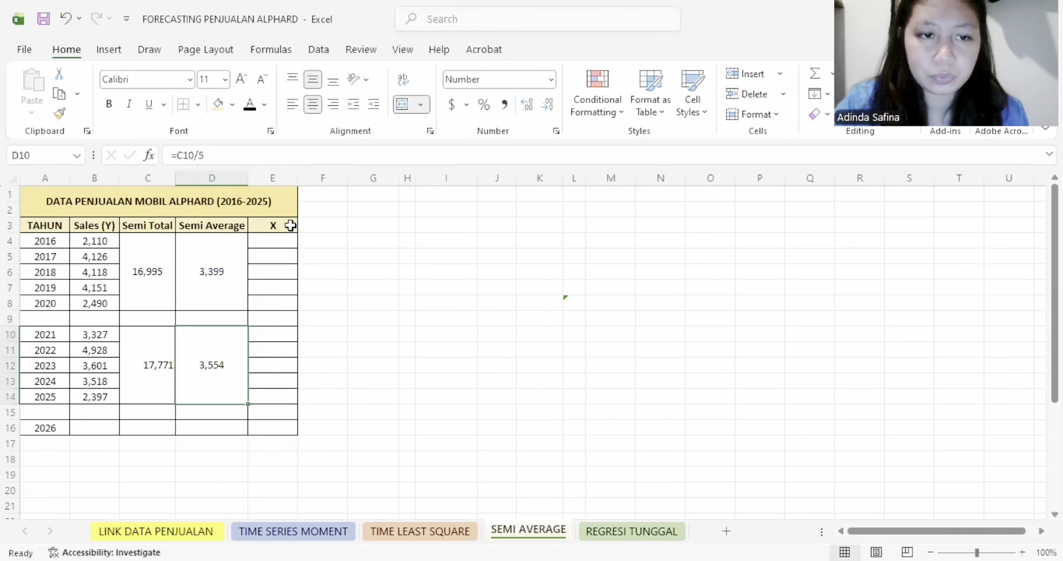
- Reveal the X codes for both year groups, E4:E8 and E10:E14, by making their font black
left_click_drag(275, 240, 268, 301)
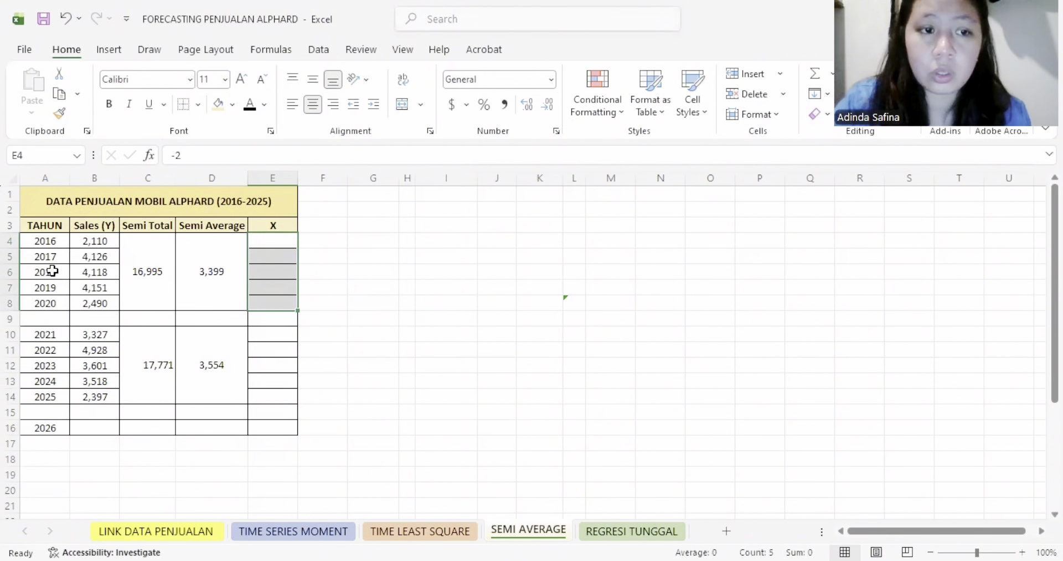
left_click(250, 104)
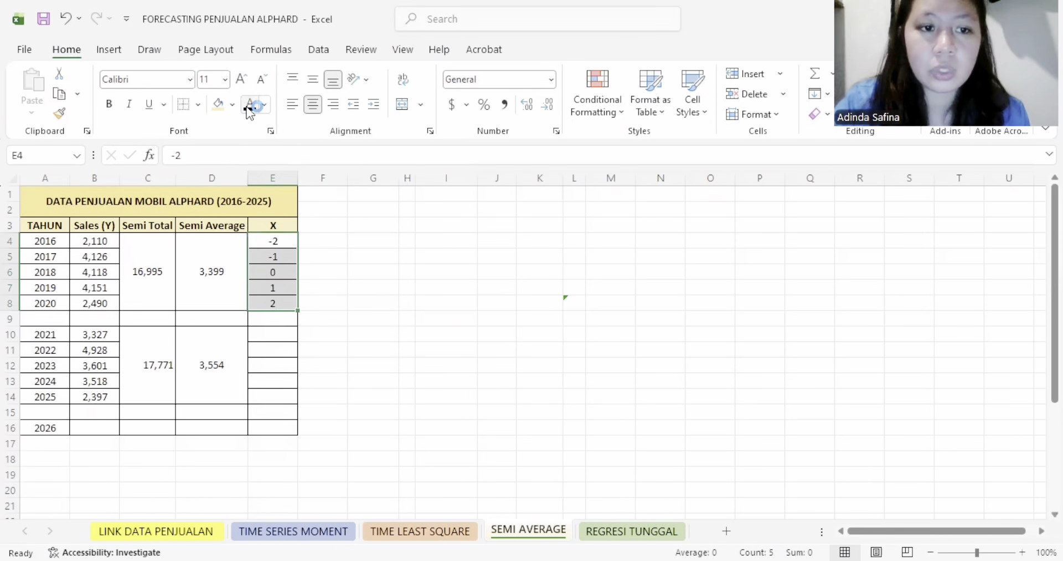
left_click(285, 270)
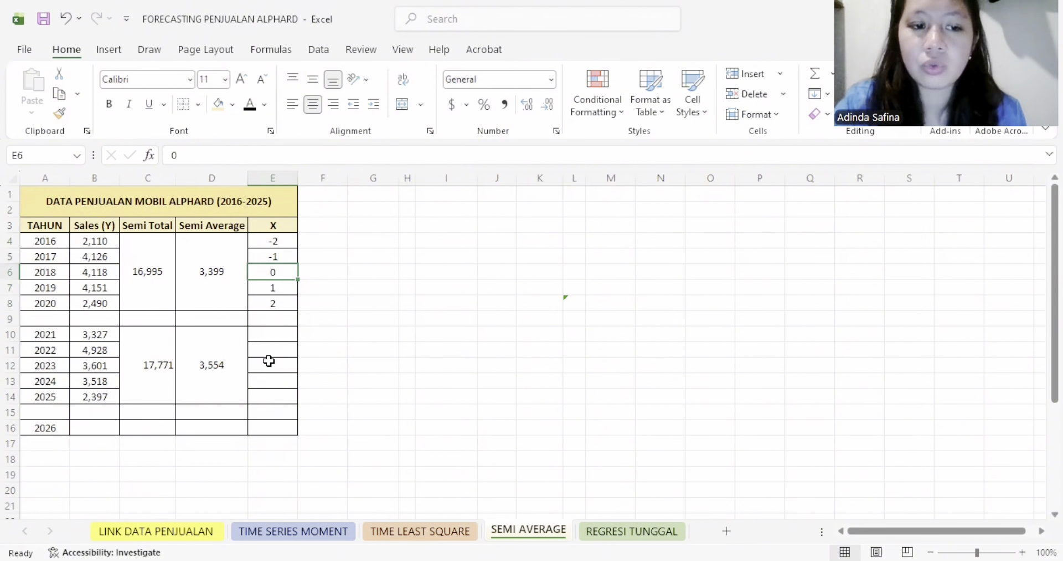
left_click_drag(274, 333, 272, 396)
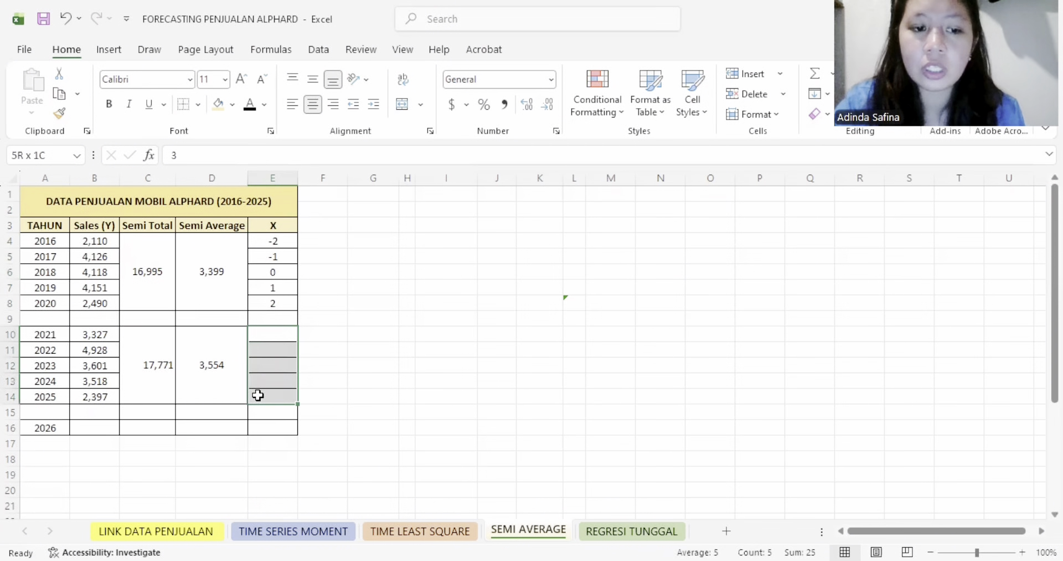
left_click(249, 107)
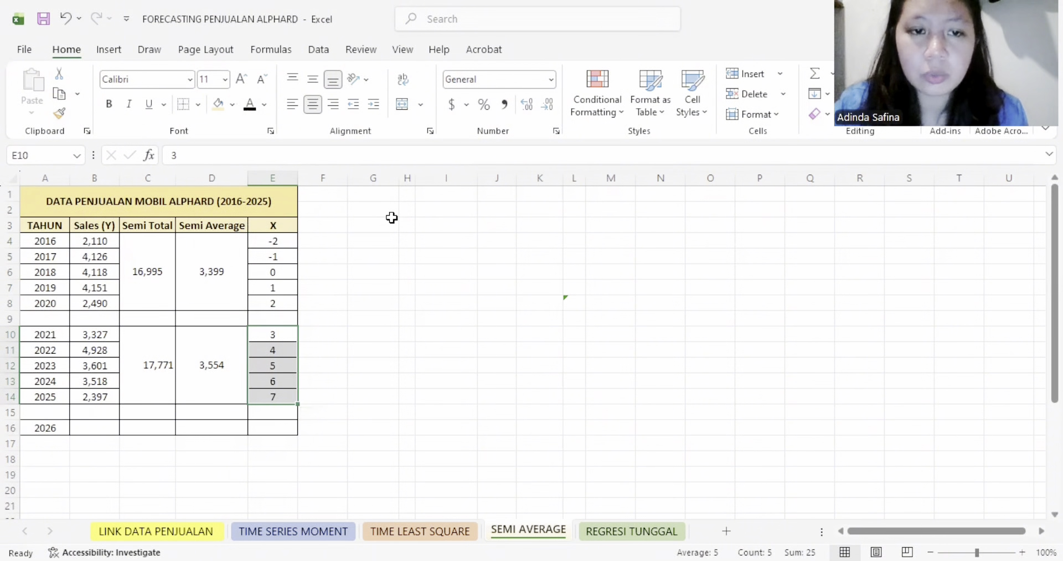
- Reveal the a and b calculations in G2:M5 with black font, and check their terms against the Semi Average values
left_click_drag(376, 211, 615, 249)
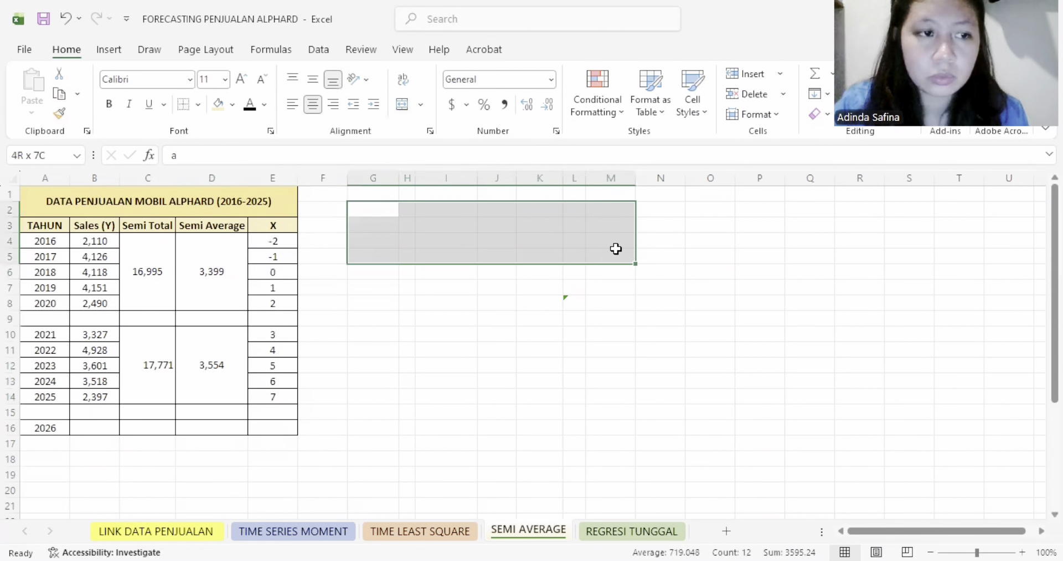
left_click(250, 104)
left_click(409, 219)
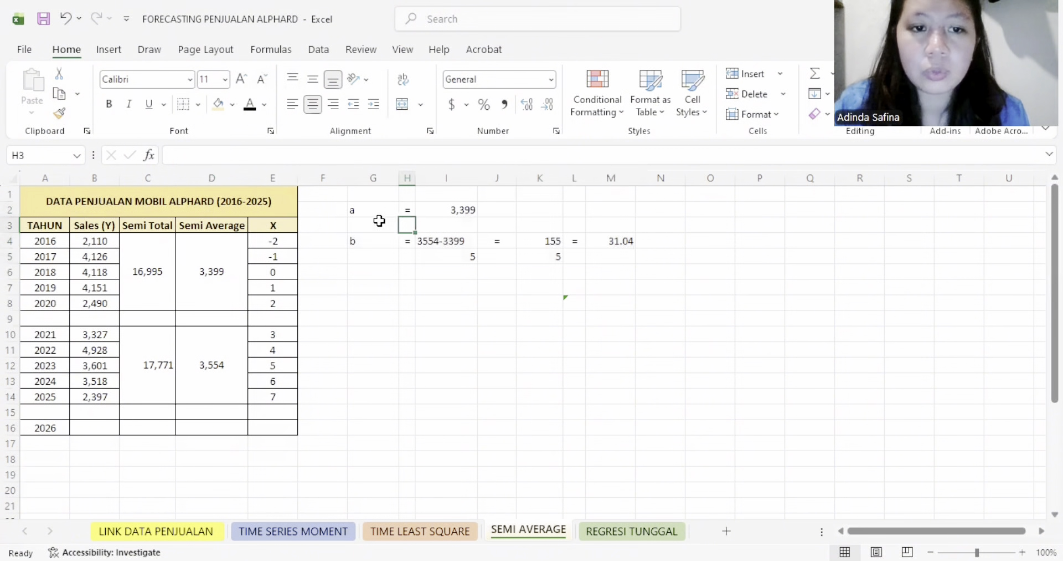
left_click(367, 212)
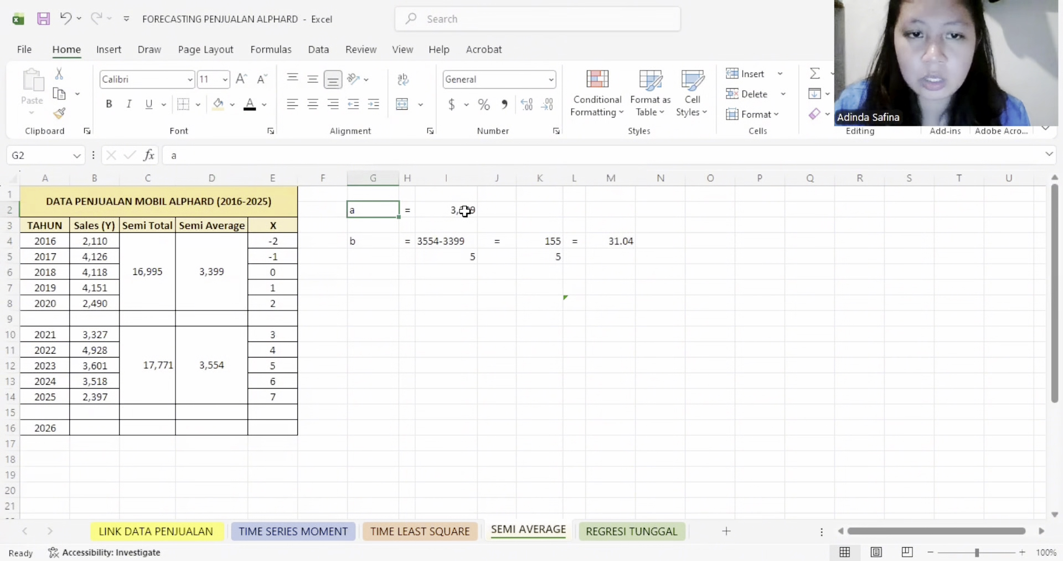
left_click(222, 275)
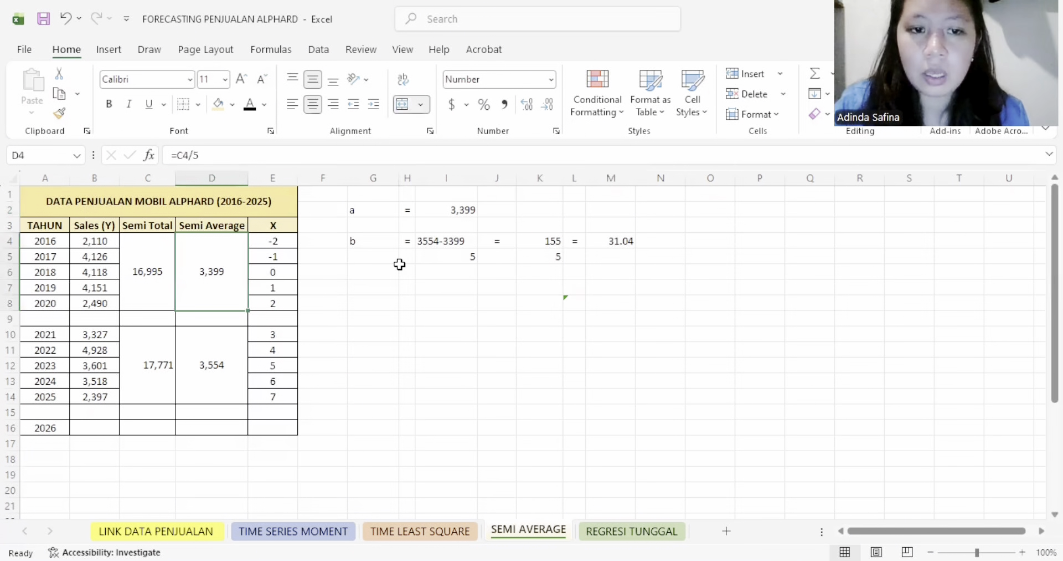
left_click(427, 245)
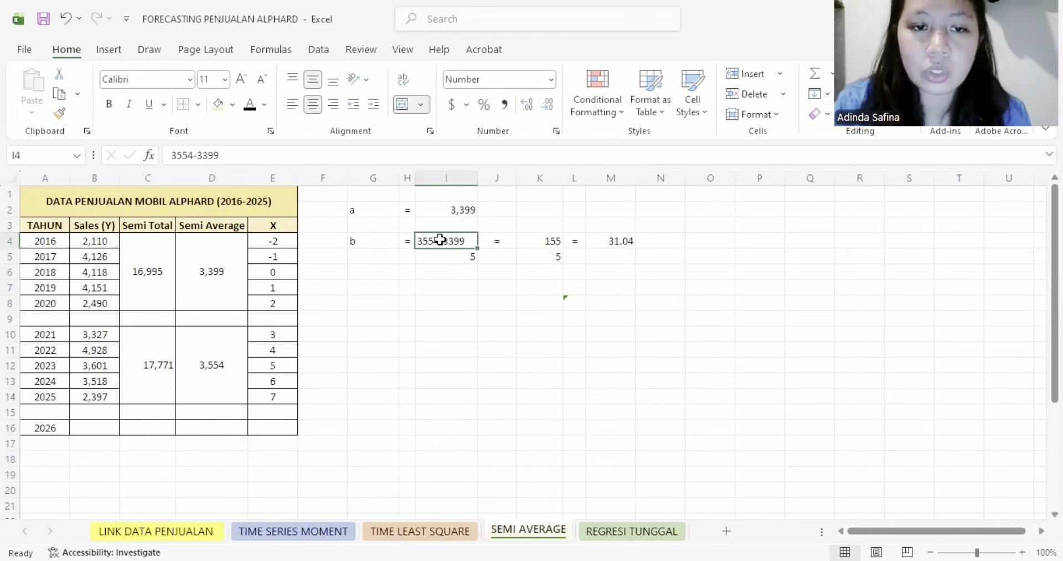
left_click(466, 254)
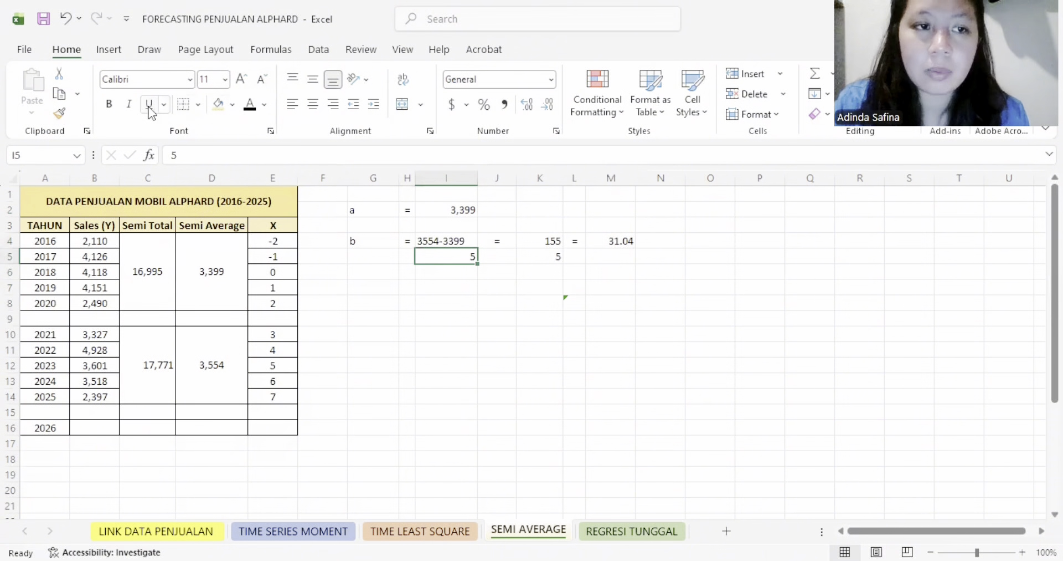
- Underline the numerators in I4 and K4 and centre the denominator in I5, so the b calculation reads as fractions
left_click(455, 242)
left_click(148, 104)
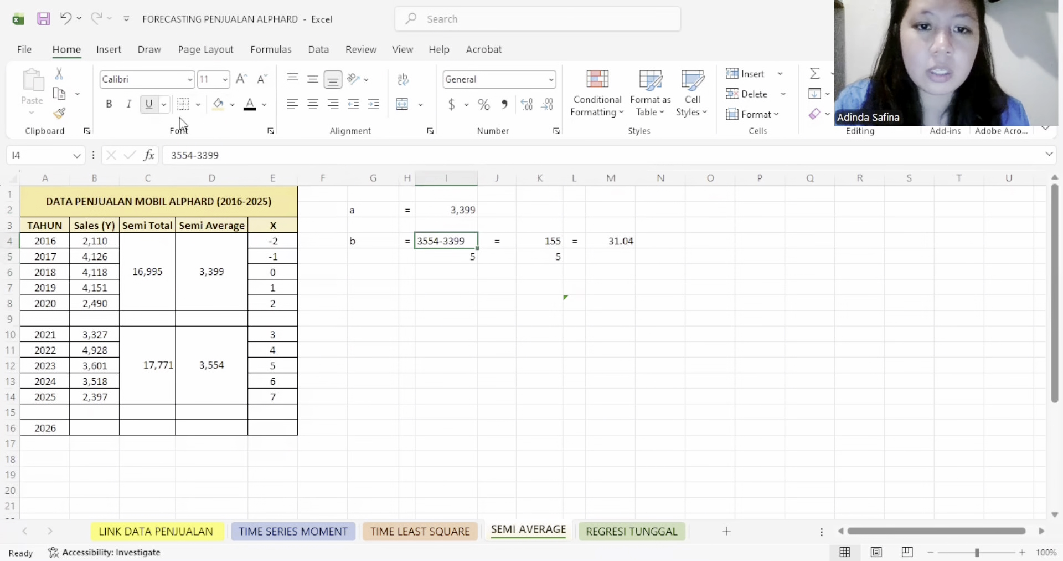
left_click(469, 255)
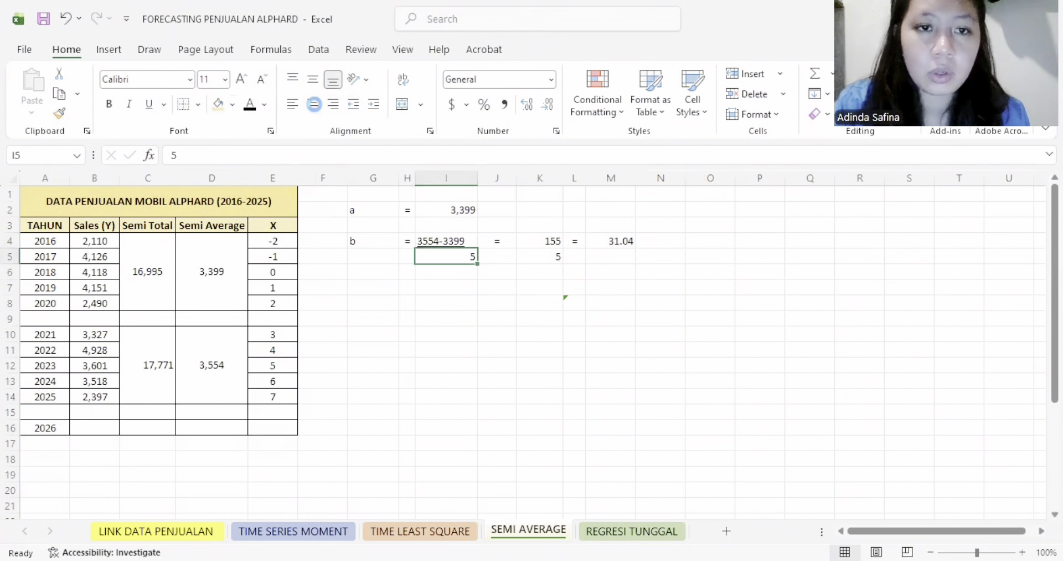
left_click(314, 104)
left_click(540, 242)
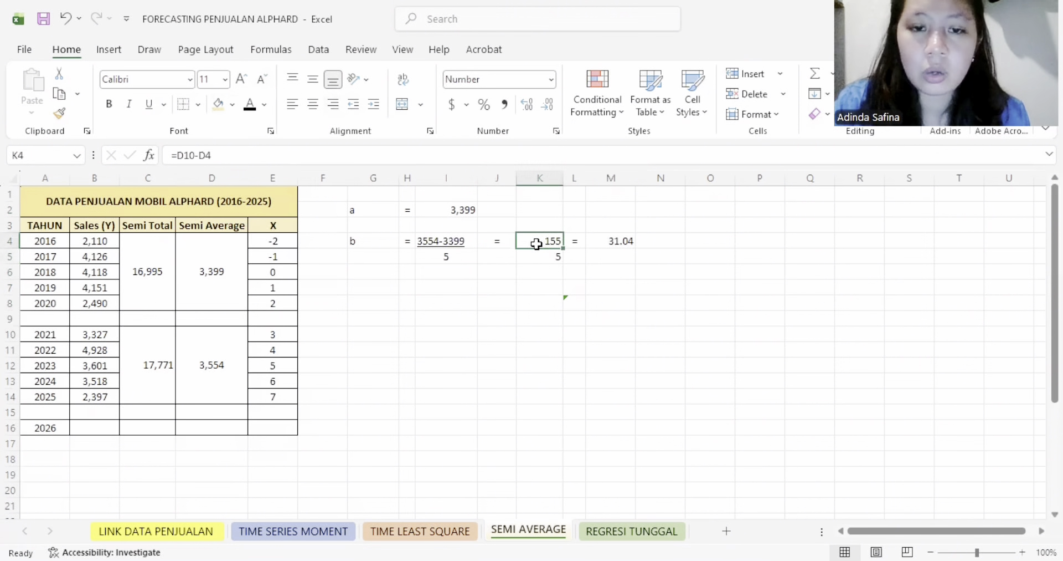
left_click(150, 106)
left_click(618, 241)
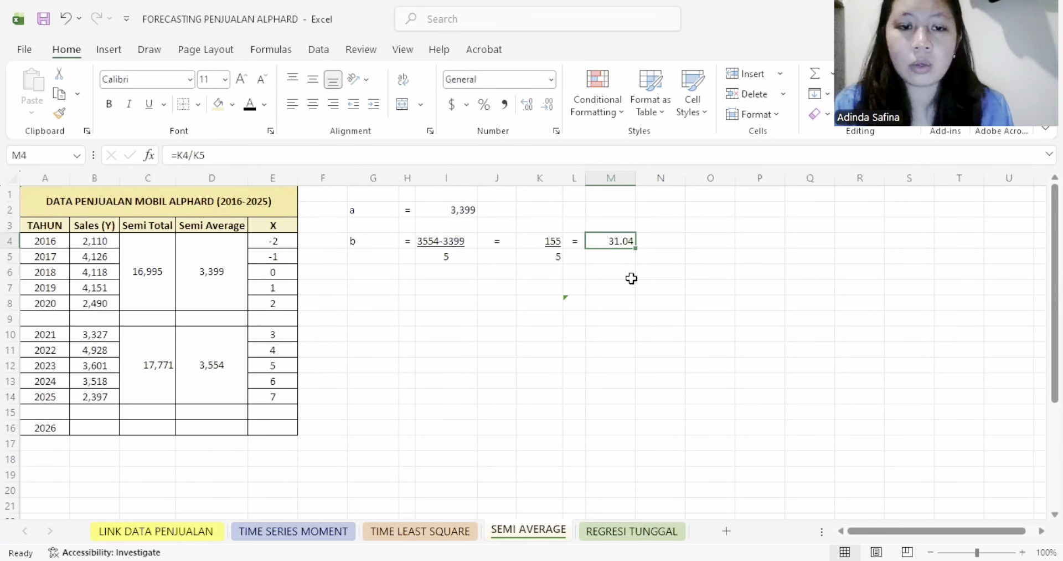
- Frame the a and b calculation block G2:M5 with thick outside borders
left_click_drag(382, 208, 624, 257)
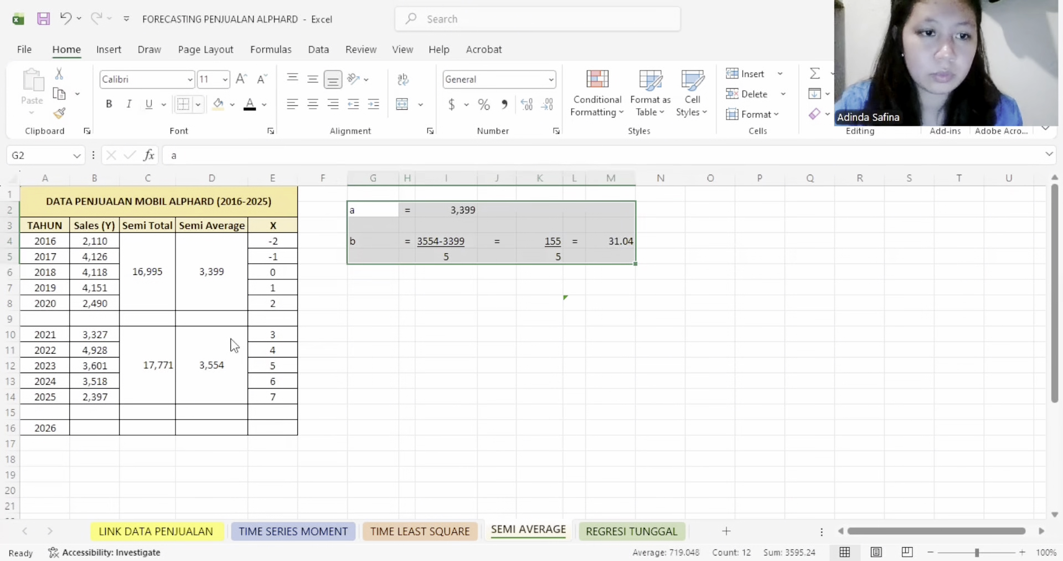
left_click(198, 104)
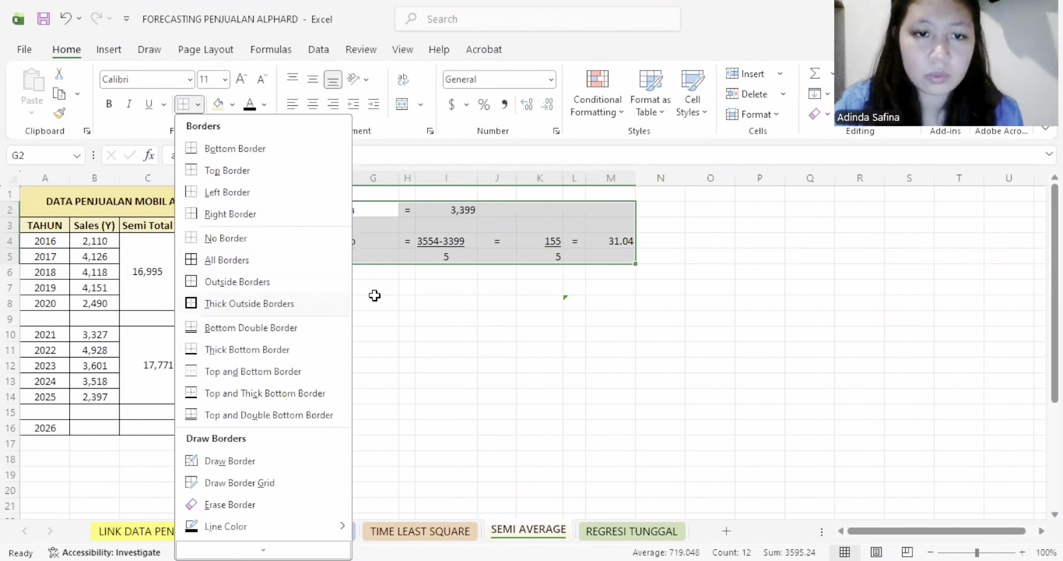
key("Return")
- Reveal the Y = a + b X calculation in G7:N13 with black font, and check its terms against the a and b values
left_click_drag(368, 292, 682, 388)
left_click(250, 104)
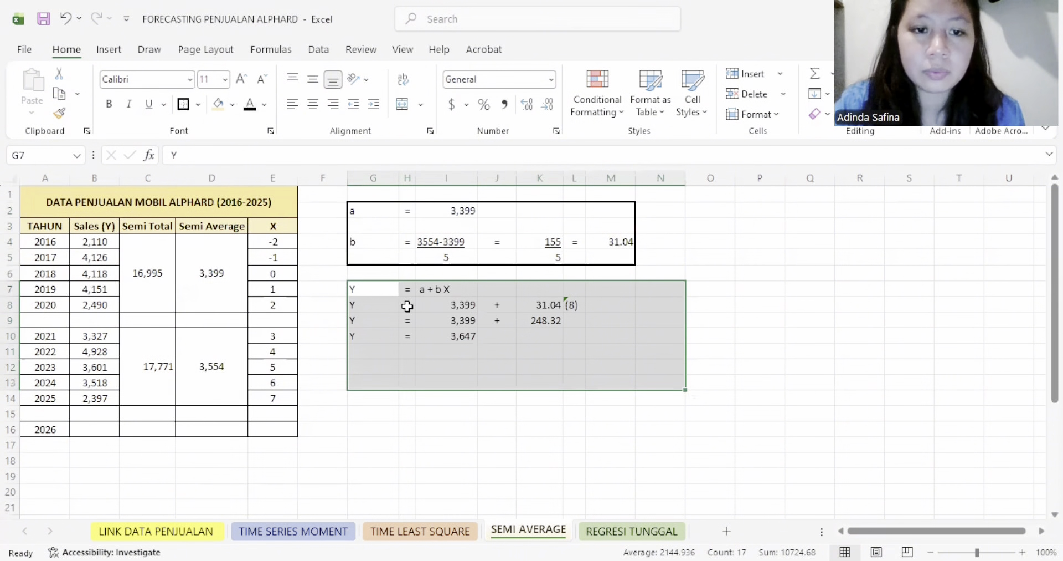
left_click(391, 304)
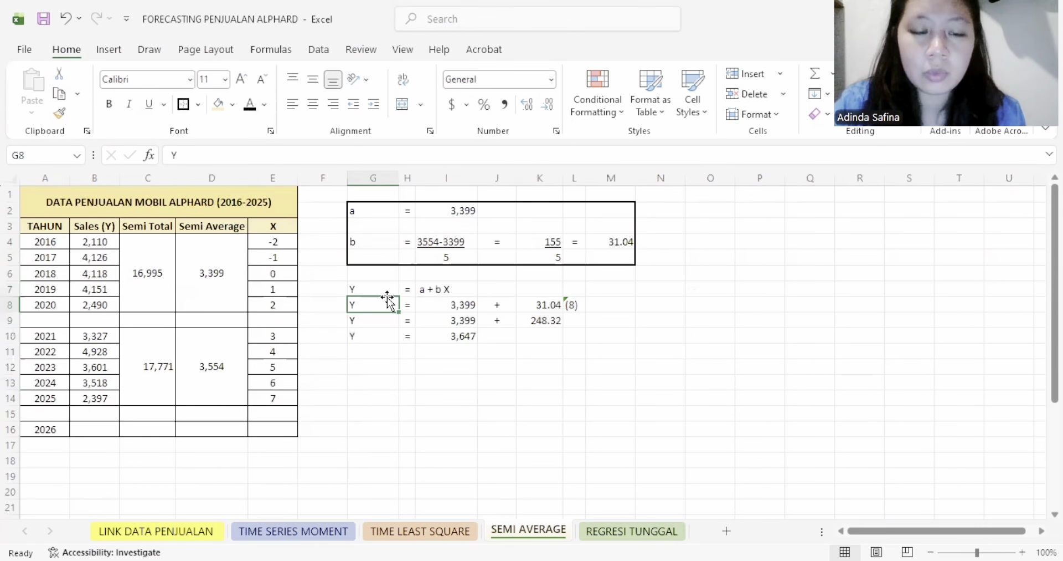
left_click(443, 289)
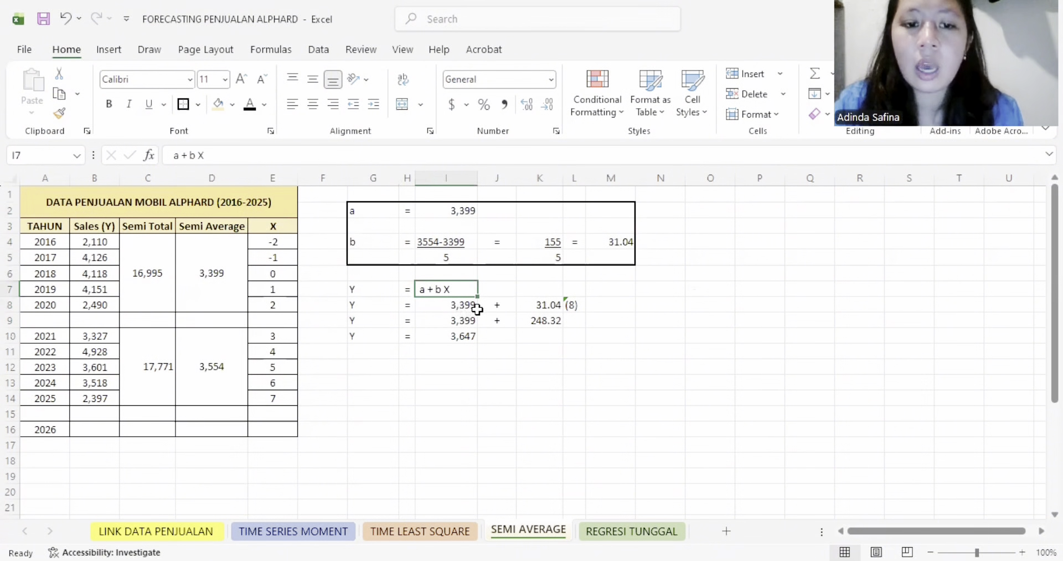
left_click(477, 307)
left_click(460, 212)
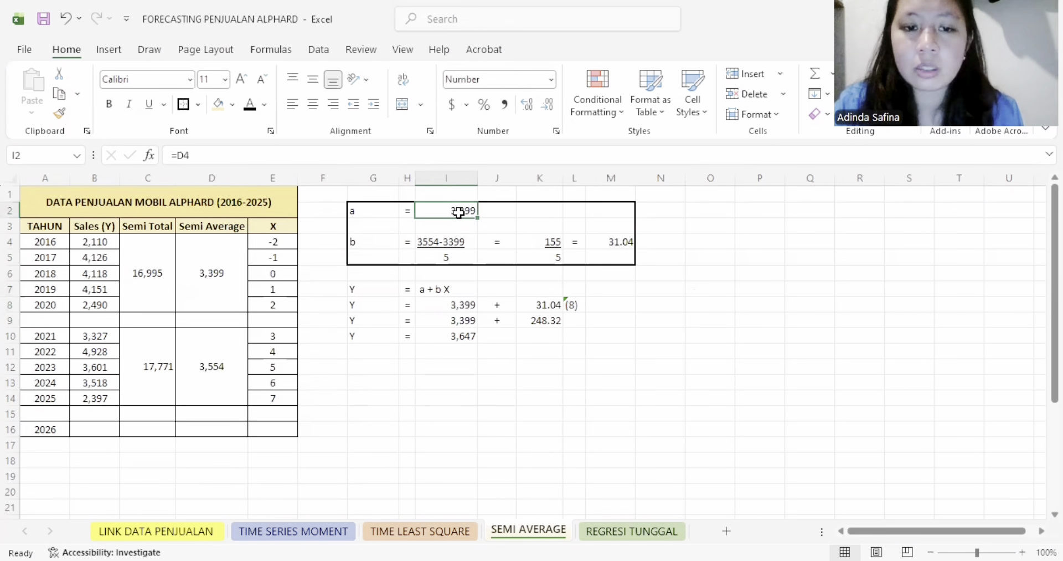
left_click(557, 305)
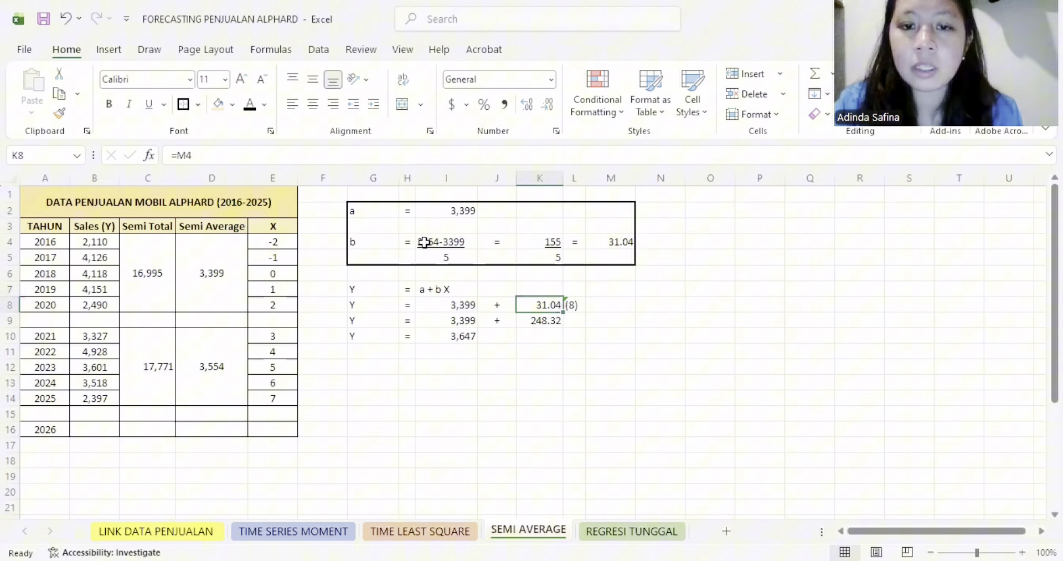
left_click(616, 239)
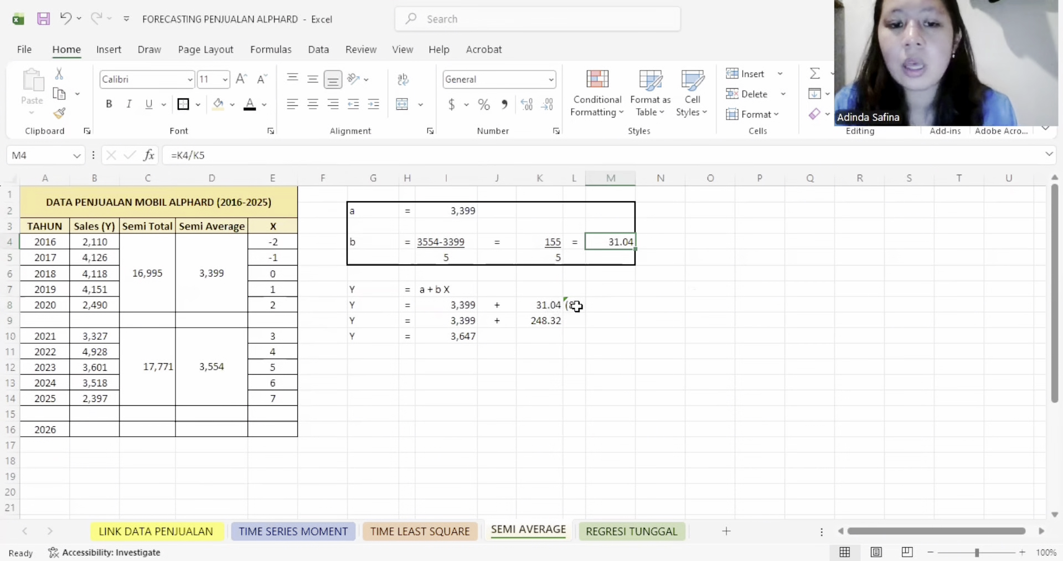
left_click(576, 306)
- Reveal the 2026 X code in E16 with black font, and review the forecast calculation in G7:L10
left_click(281, 426)
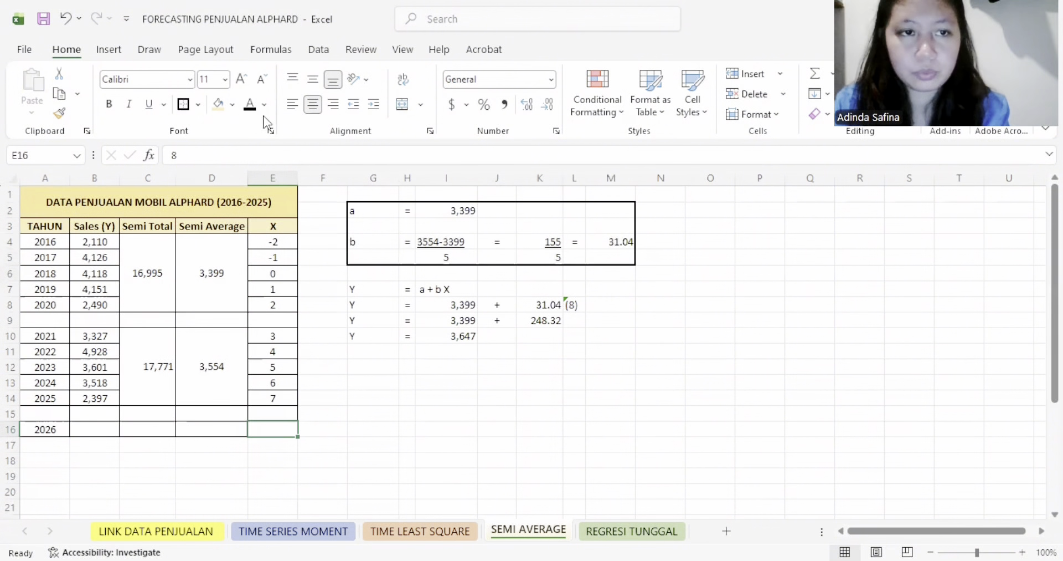
left_click(597, 350)
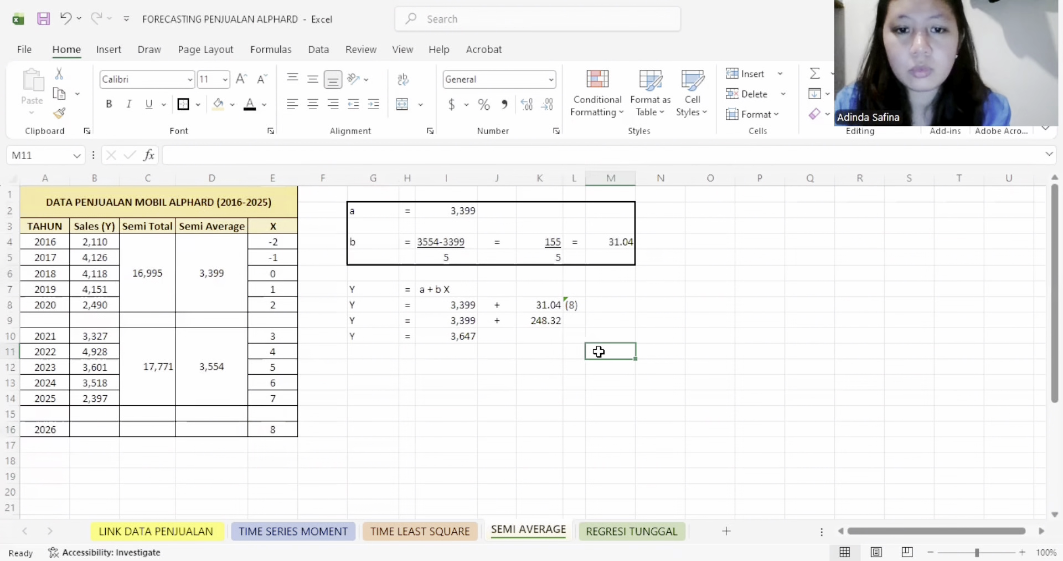
left_click_drag(369, 337, 496, 336)
left_click(455, 335)
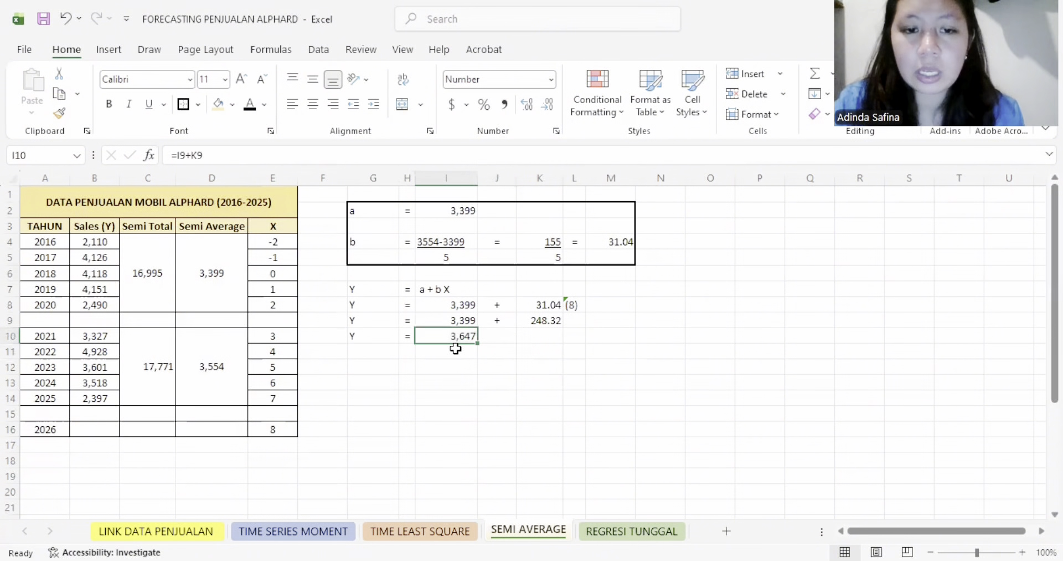
left_click_drag(366, 288, 576, 337)
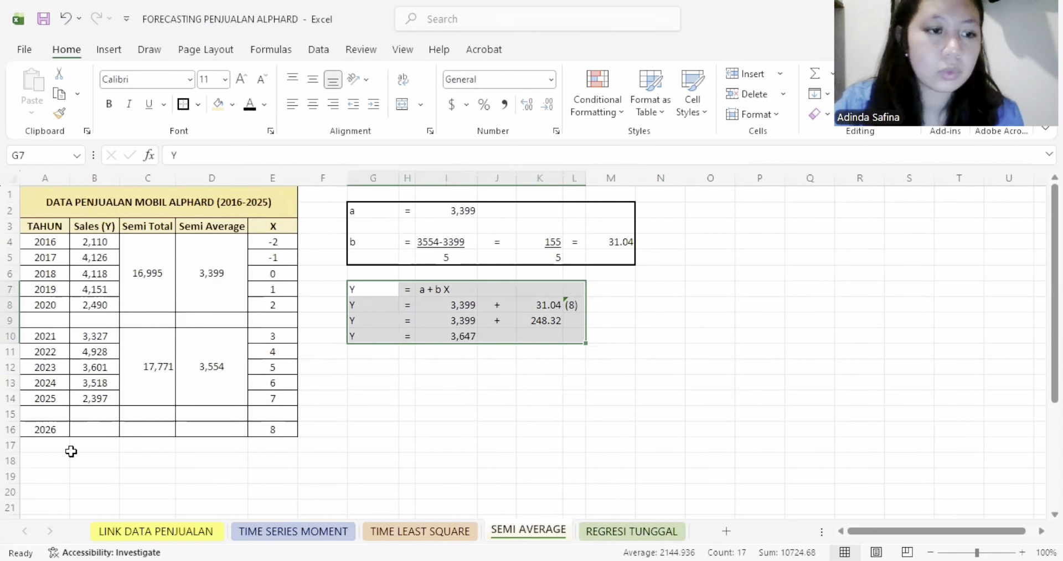
- Reveal the 2026 sales forecast in B16, linked to I10, by setting its font colour to black
scroll(156, 469, "down", 2)
left_click(105, 336)
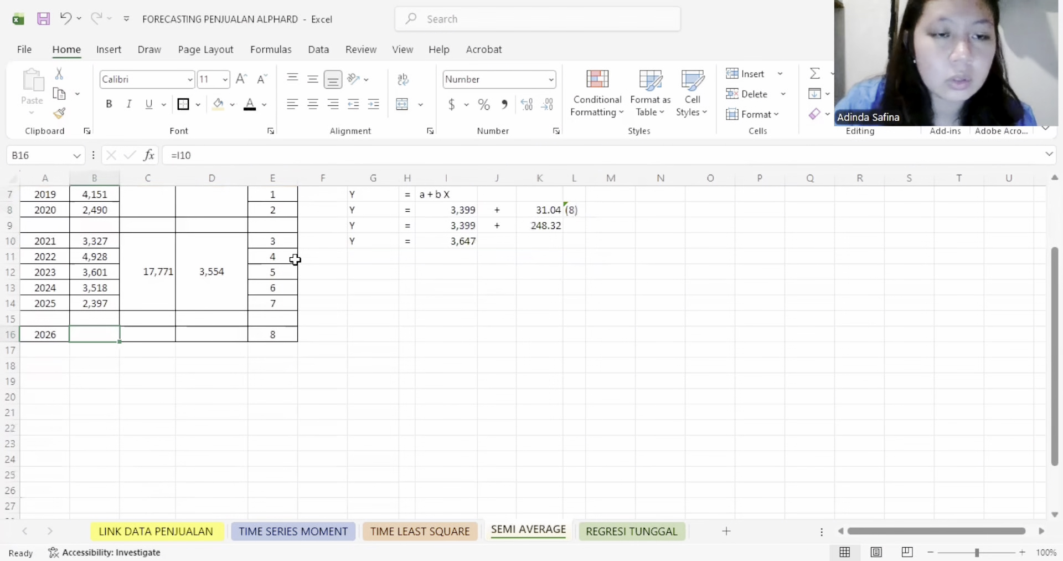
left_click(249, 105)
scroll(161, 394, "up", 2)
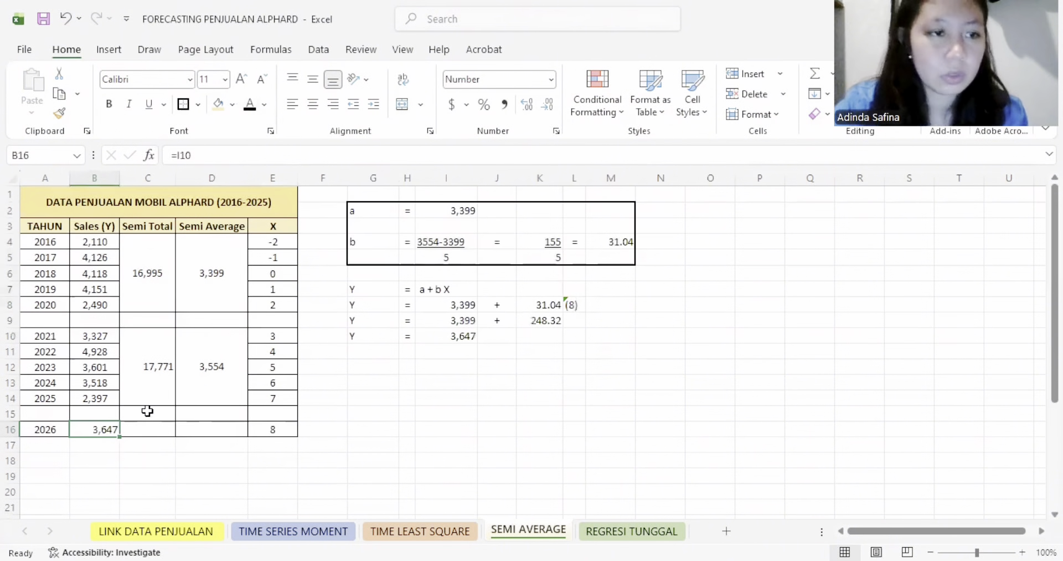
- Copy the TAHUN and Sales (Y) columns, A3:B16, to a new table starting at A19
left_click_drag(52, 229, 104, 428)
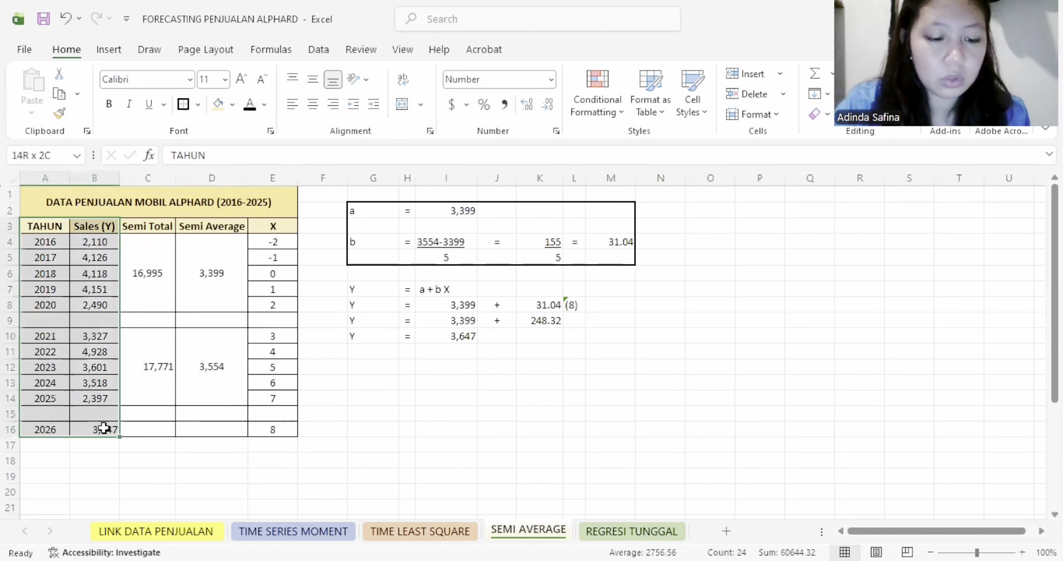
key("ctrl+c")
scroll(94, 453, "down", 2)
left_click(46, 375)
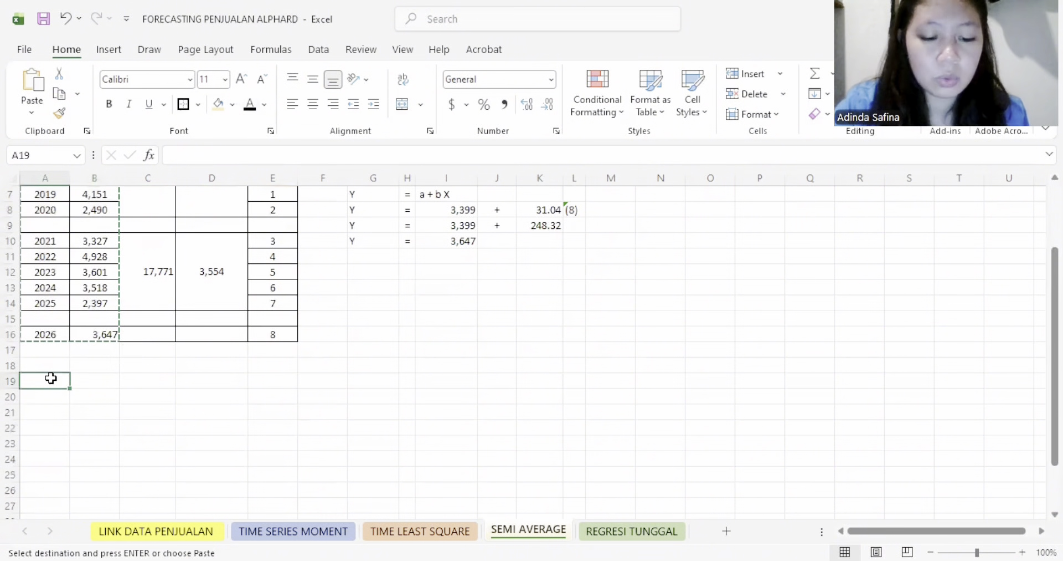
key("ctrl+v")
scroll(60, 355, "down", 3)
- Remove the blank rows after 2020 and after 2025 from the copied sales table
left_click(11, 334)
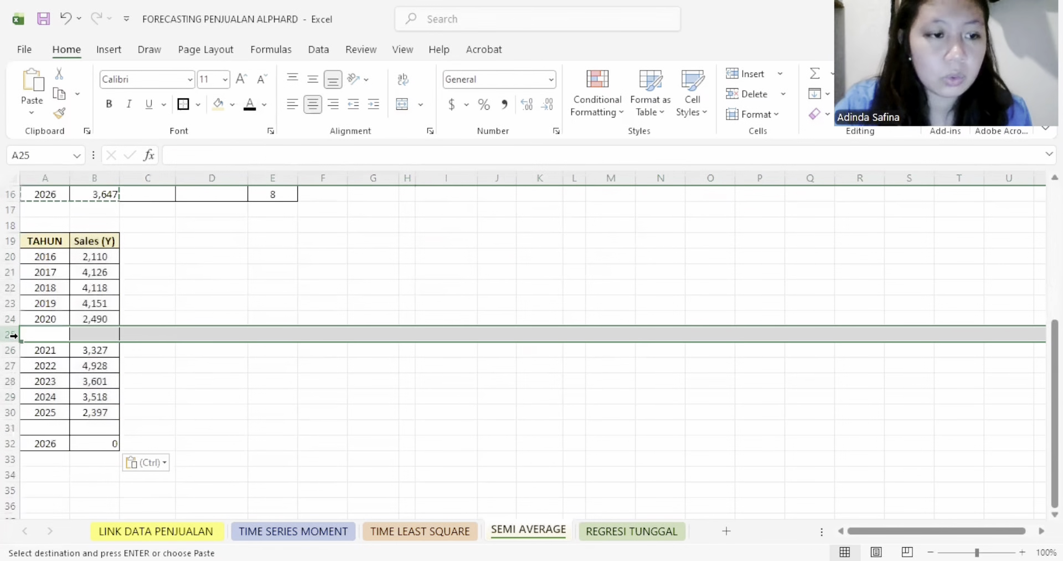
scroll(12, 431, "up", 4)
left_click(411, 358)
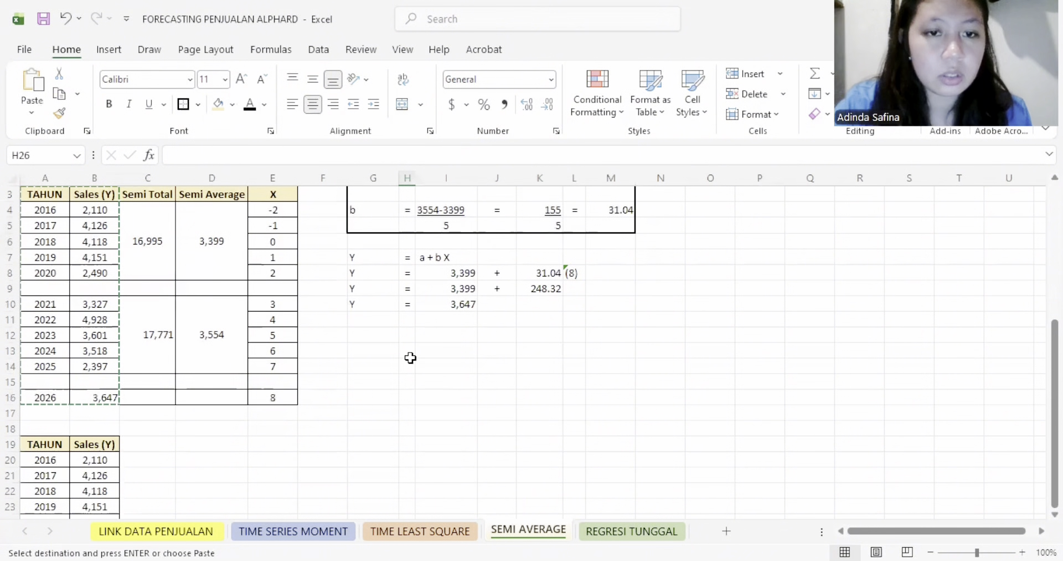
left_click(66, 18)
- Link the 2026 sales value in B30 to the forecast with =B16
left_click(98, 411)
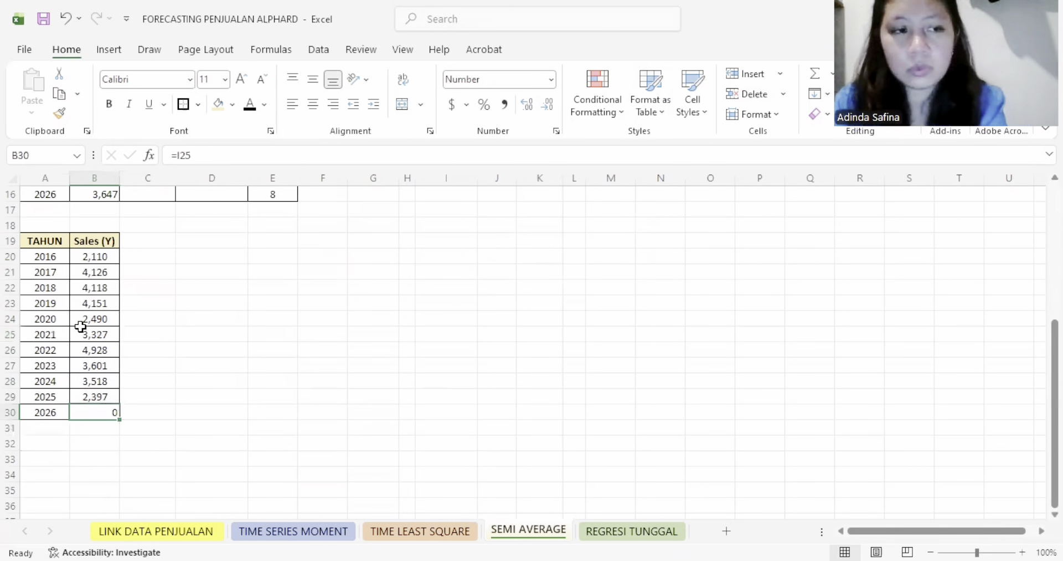
type("=")
left_click(95, 193)
key("Return")
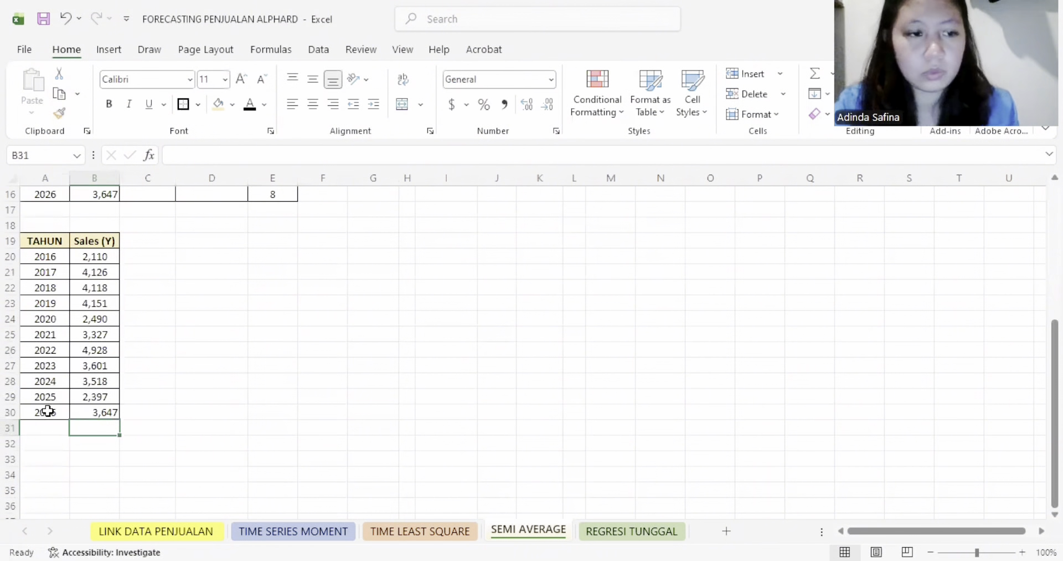
- Change the 2026 label in A30 to "FORECASTING PENJUALAN 2026"
left_click(43, 410)
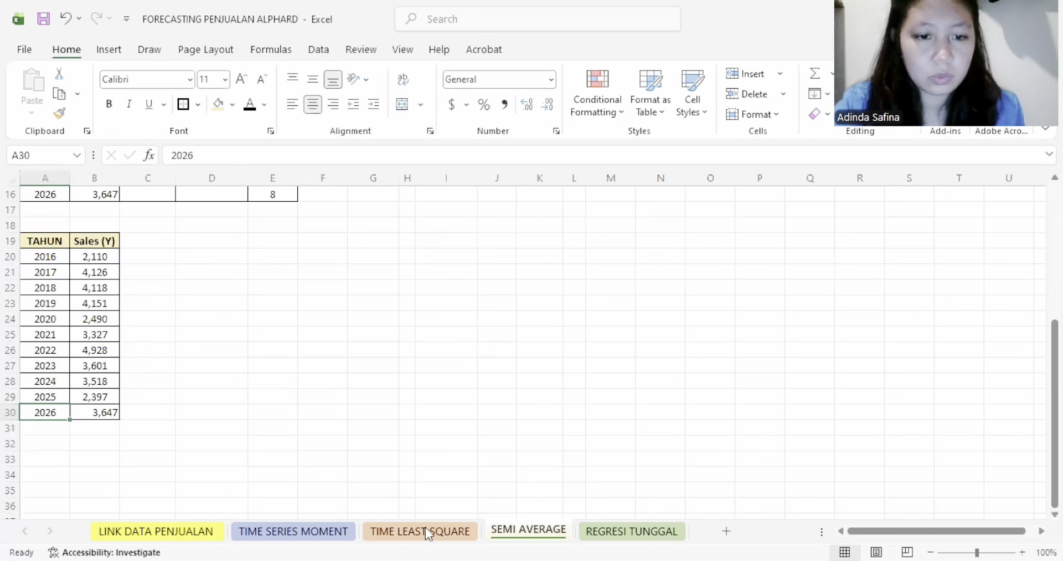
left_click(172, 156)
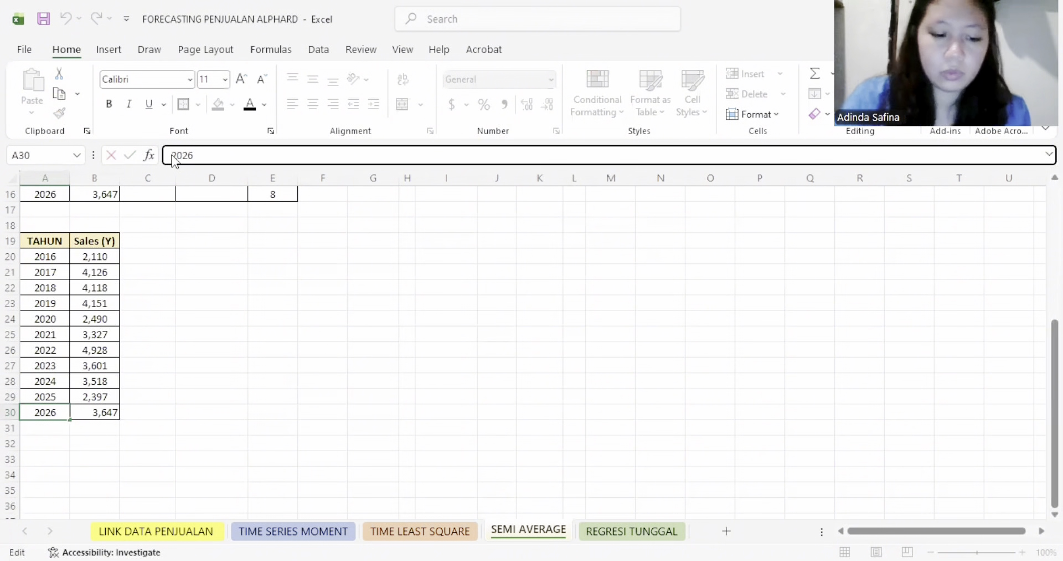
type("f")
key("BackSpace")
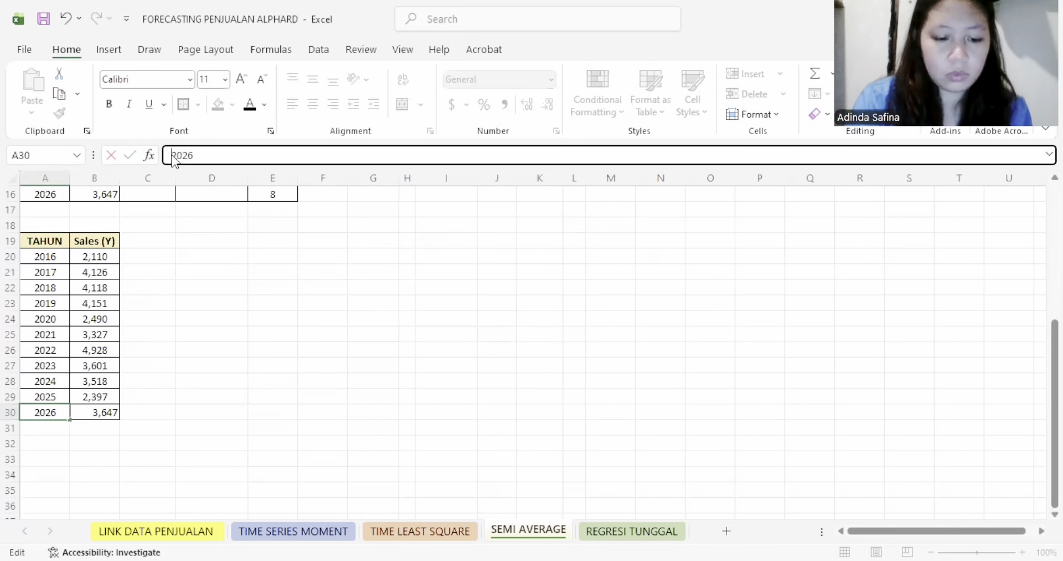
type("F")
type("ORECASTIN")
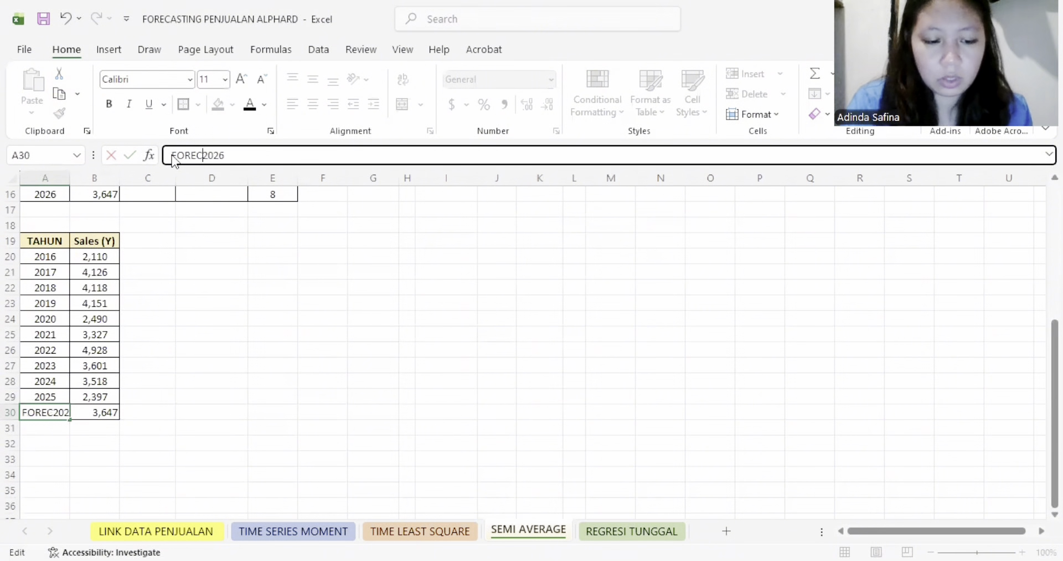
type("G P")
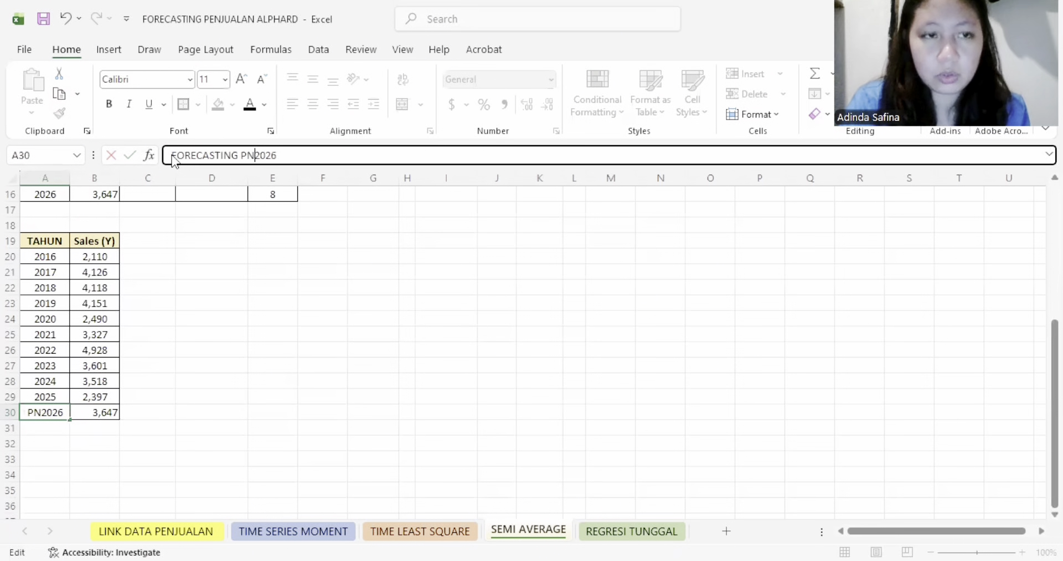
type("ENJUALAN")
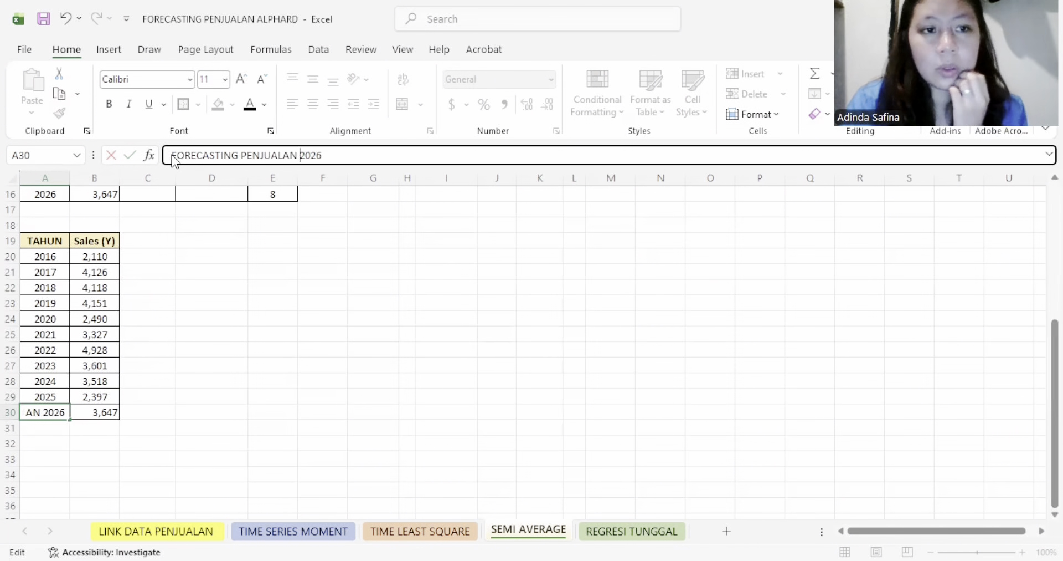
key("Return")
- Fit column A's width to its longest label, and fill the forecast row A30:B30 with the table header's colour
left_click_drag(71, 176, 71, 176)
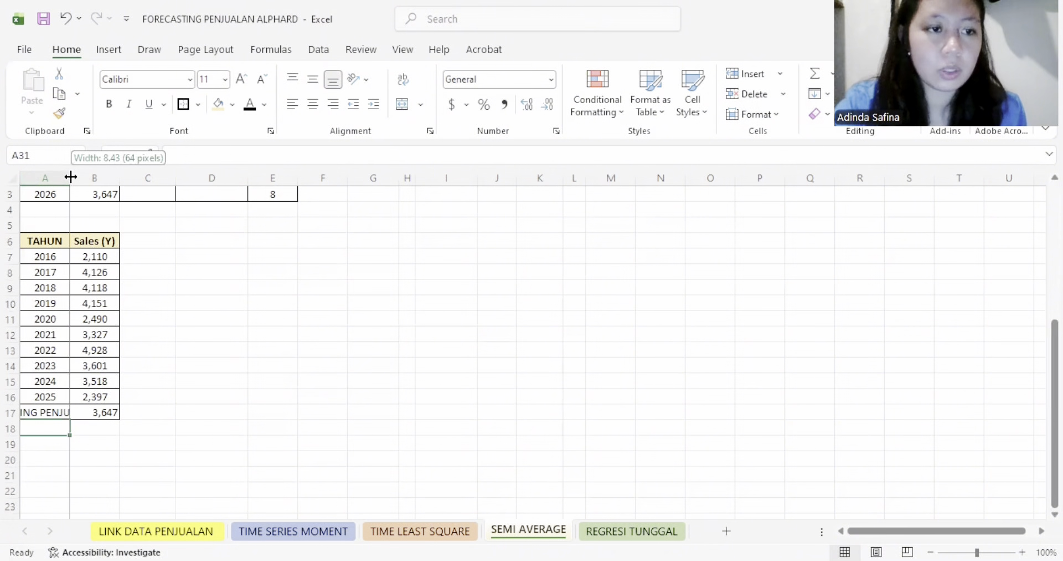
double_click(71, 177)
left_click(224, 350)
left_click_drag(145, 414, 196, 414)
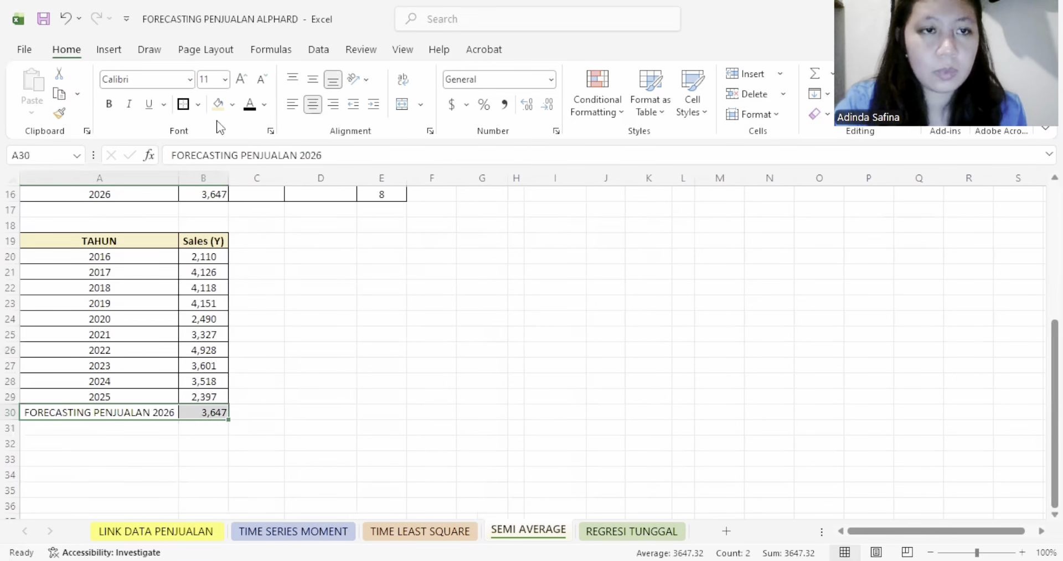
- Insert the recommended Scatter chart with connected points from the table in A19:B30
left_click_drag(166, 240, 221, 414)
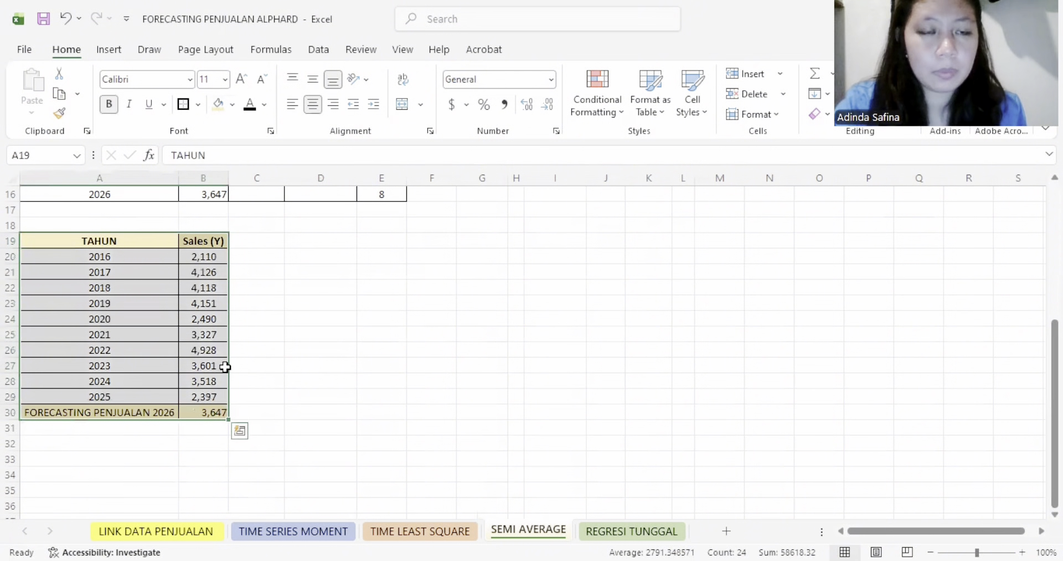
left_click(109, 49)
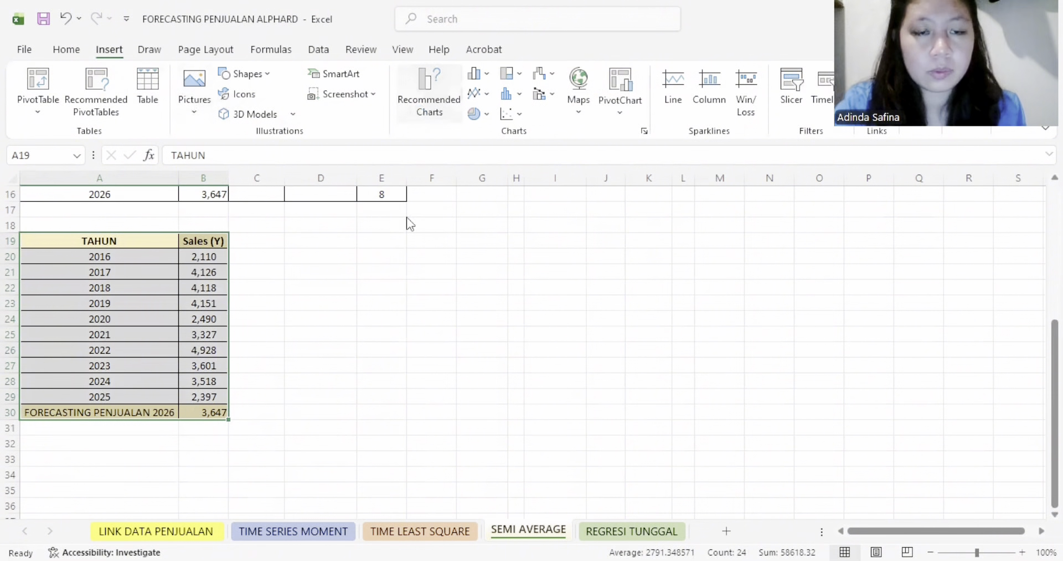
left_click(372, 233)
left_click(663, 497)
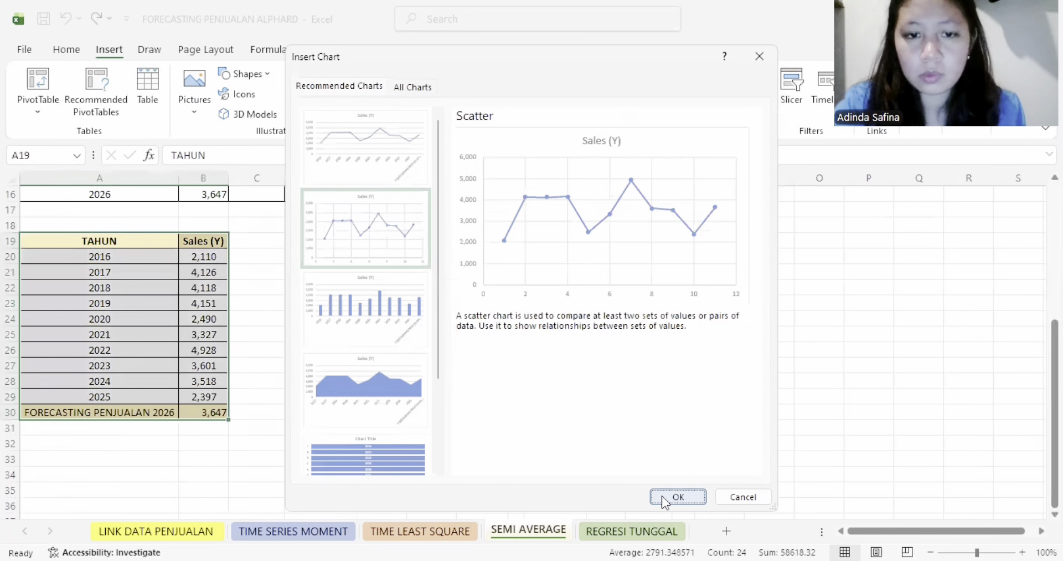
- Position the scatter chart beside the table, from about row 18 to row 32, and add data labels to its Sales (Y) series
left_click_drag(449, 252, 363, 239)
left_click(405, 314)
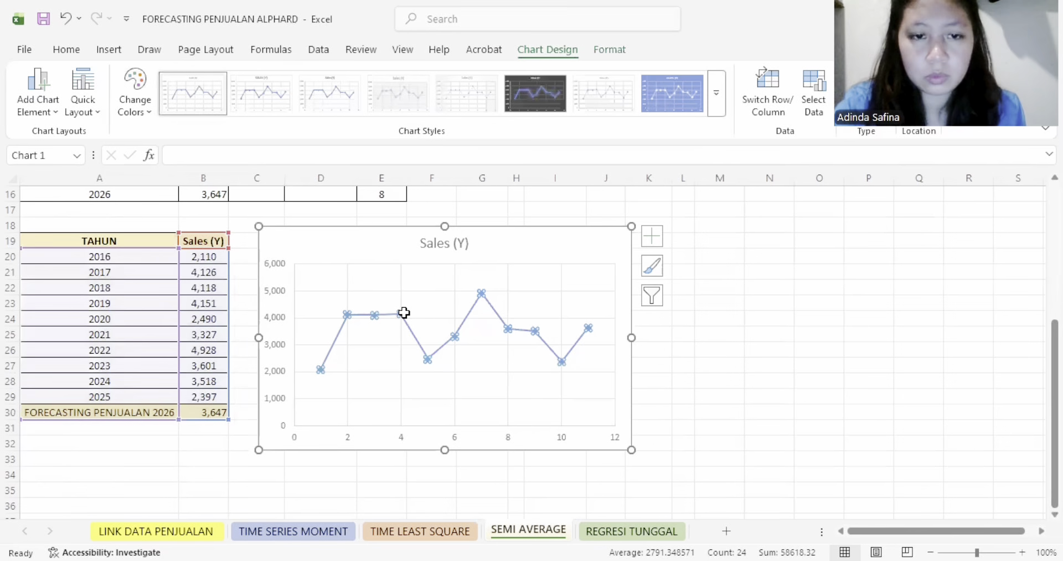
right_click(404, 314)
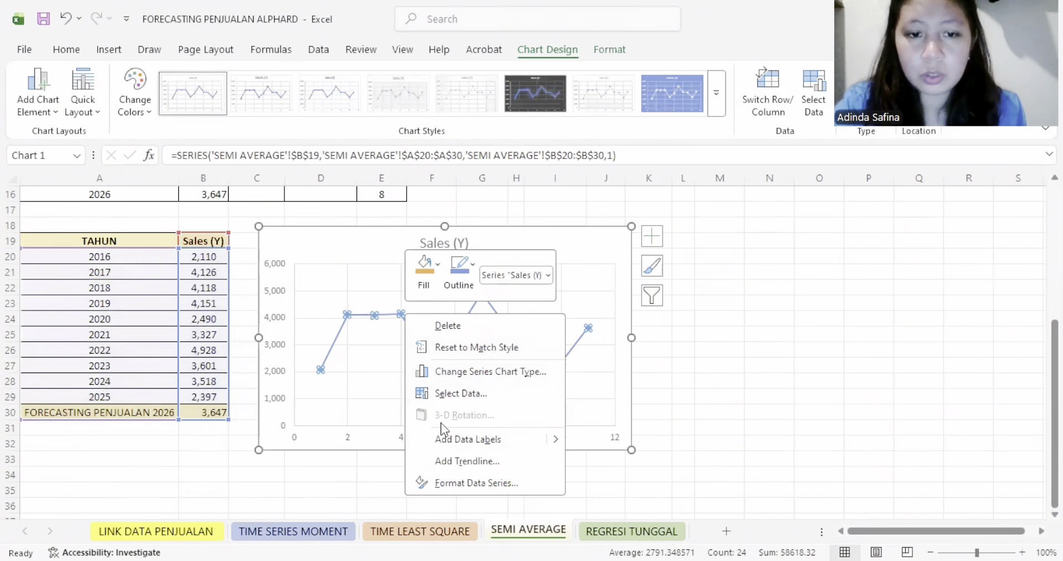
left_click(496, 440)
- Highlight only the chart's data label for the 2026 forecast with an orange fill
left_click(604, 329)
left_click(608, 327)
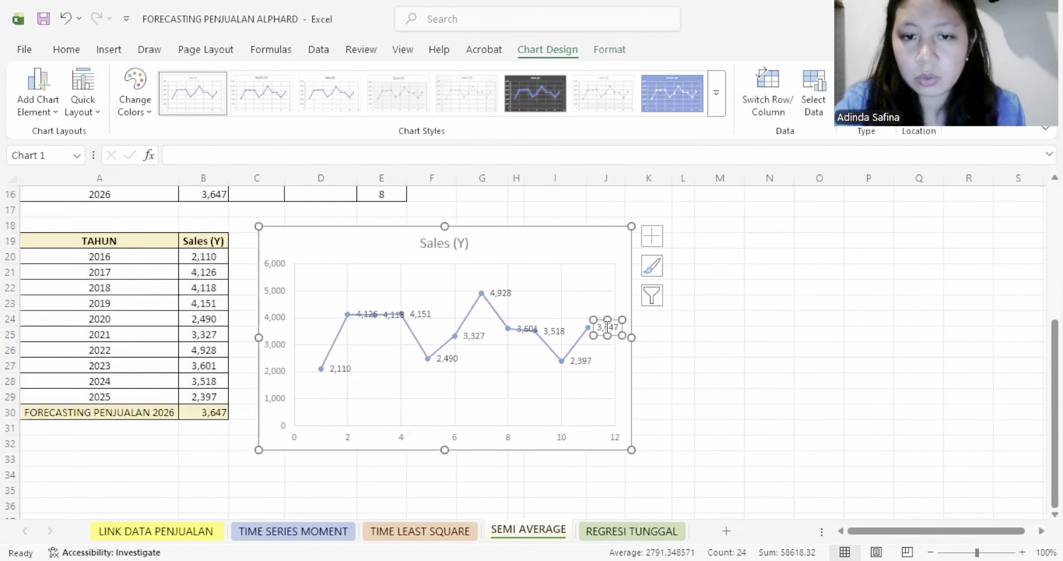
double_click(607, 327)
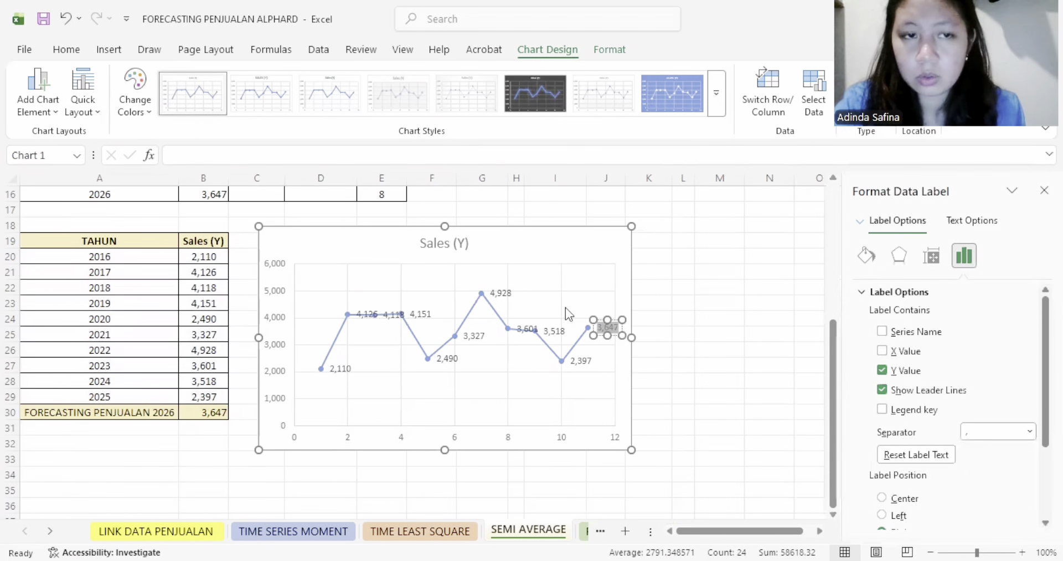
left_click(64, 48)
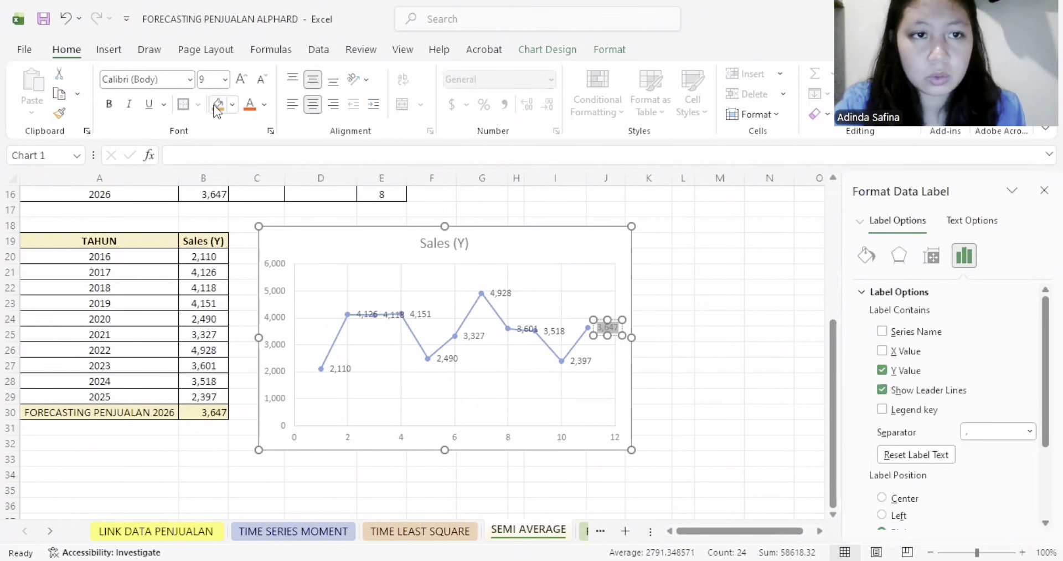
left_click(217, 107)
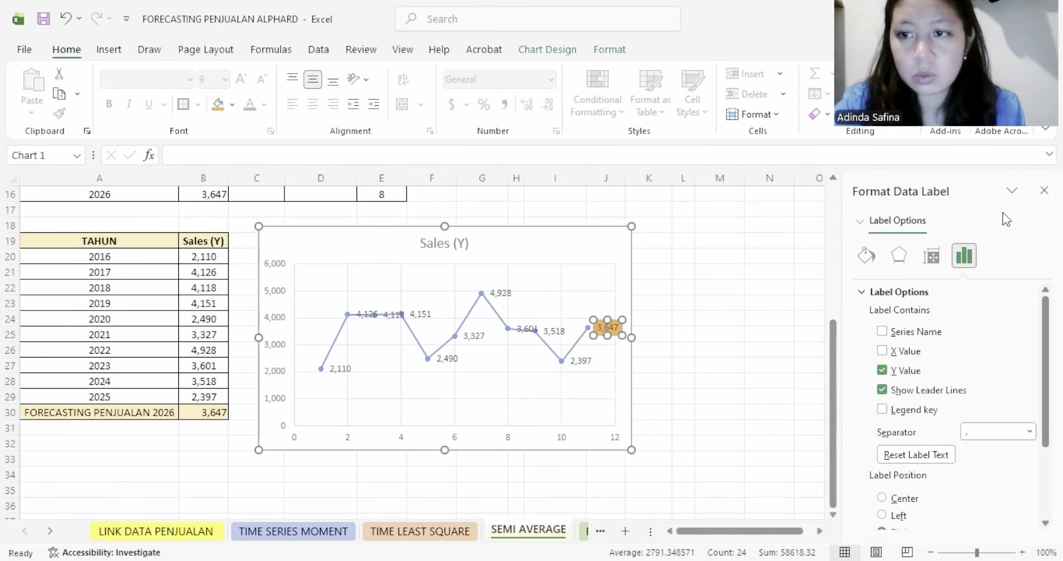
left_click(1045, 190)
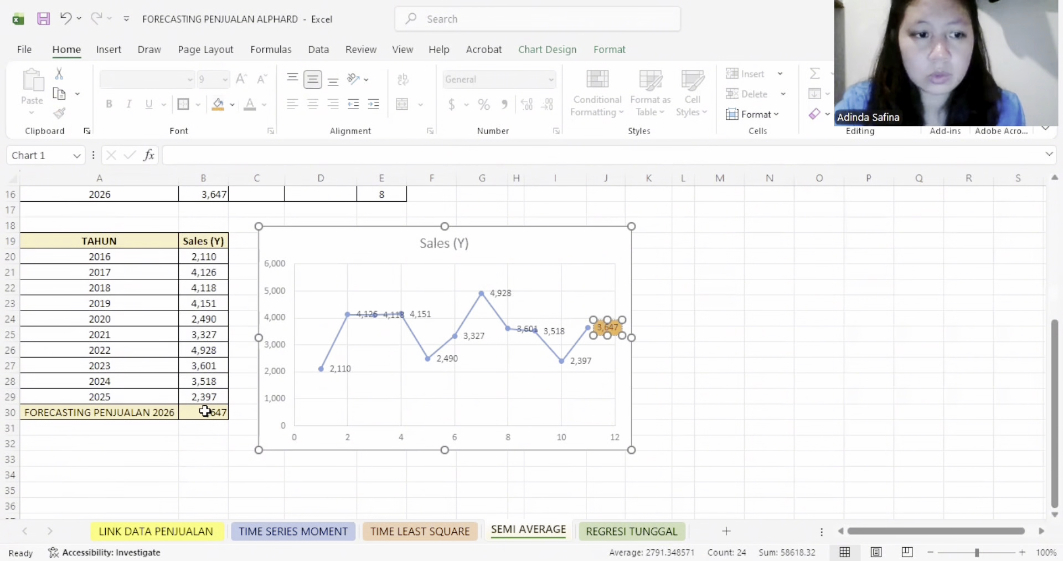
- Replace the chart title with the text "FORECASTING PENJUALAN 2026" copied from cell A30
left_click(165, 410)
left_click_drag(335, 153, 191, 160)
key("ctrl+c")
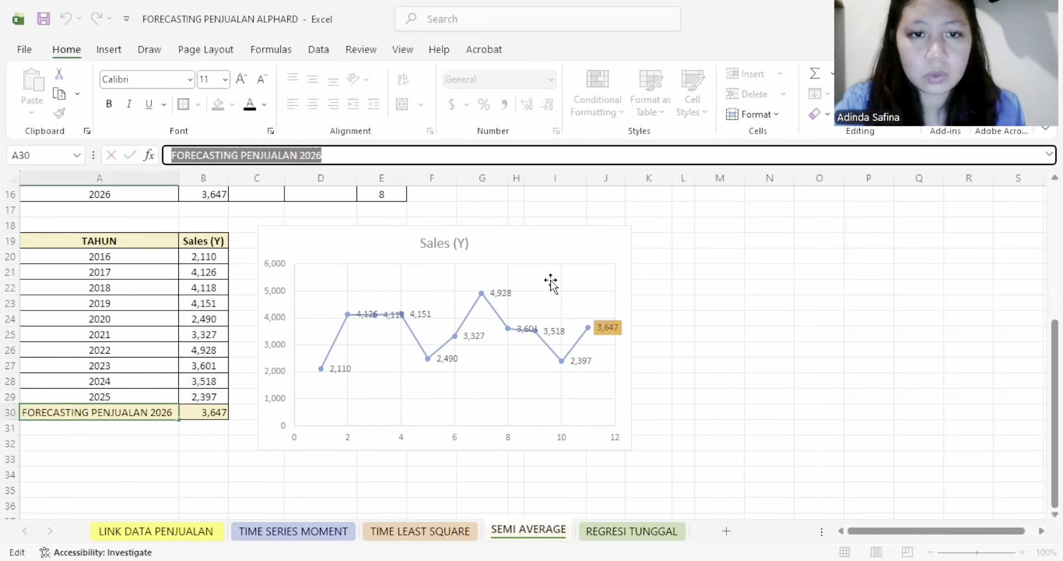
left_click(452, 242)
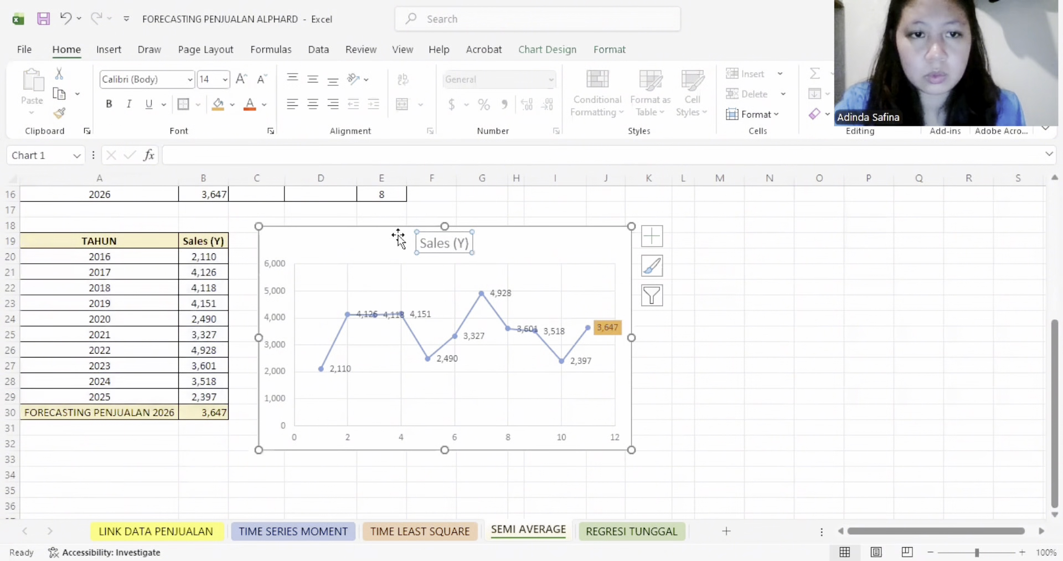
left_click_drag(417, 240, 460, 242)
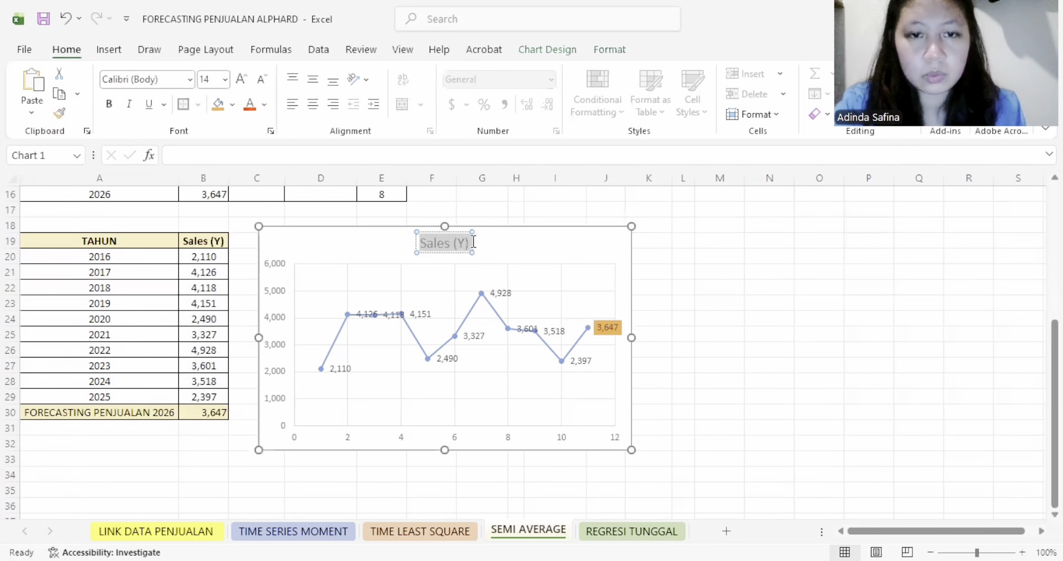
key("ctrl+v")
left_click(682, 287)
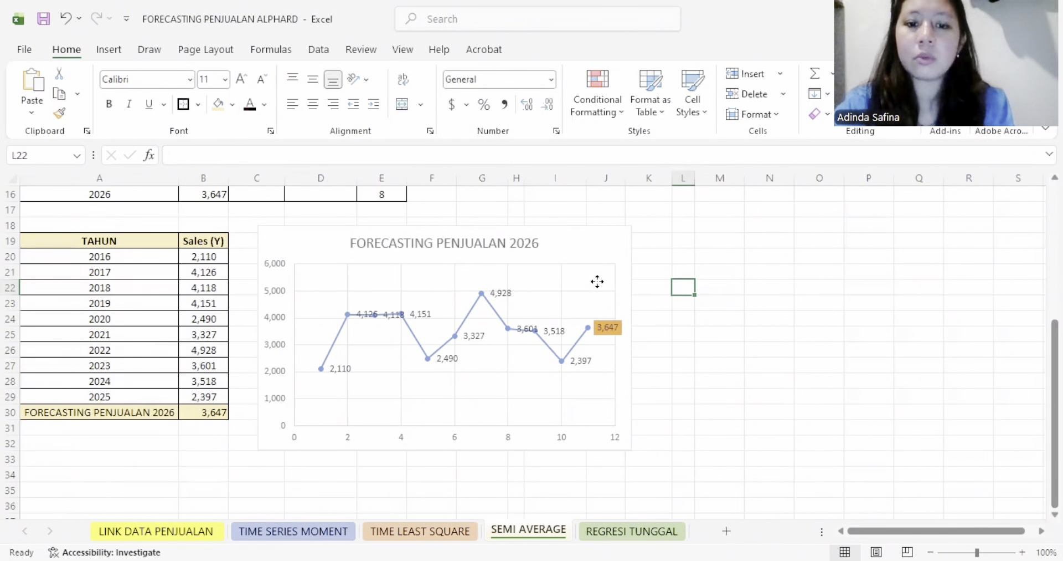
left_click(599, 249)
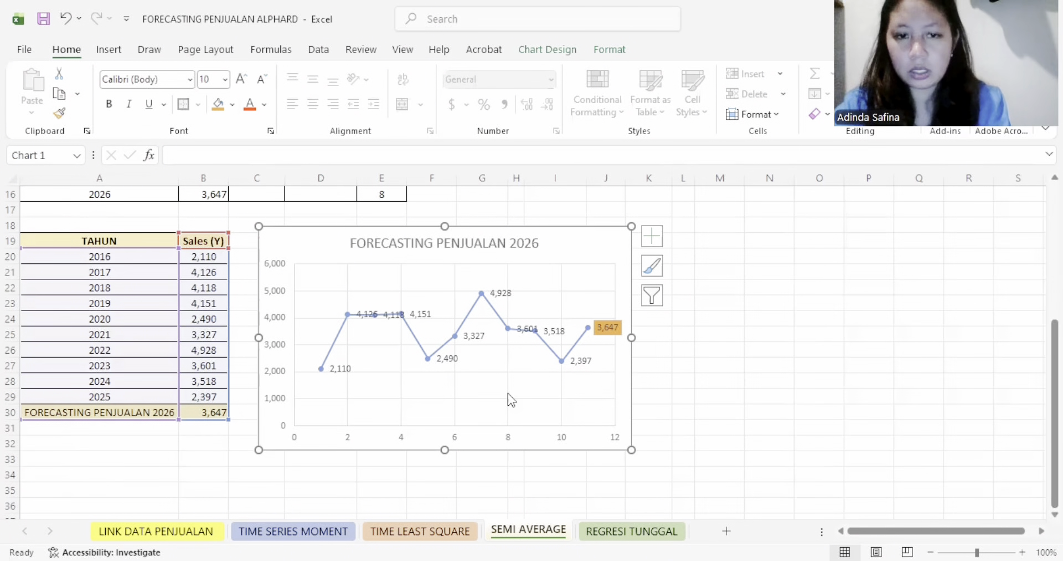
- On the REGRESI TUNGGAL sheet, set the font colour of the Tahun (X) values in D4:D13 to black
key("ctrl+Page_Down")
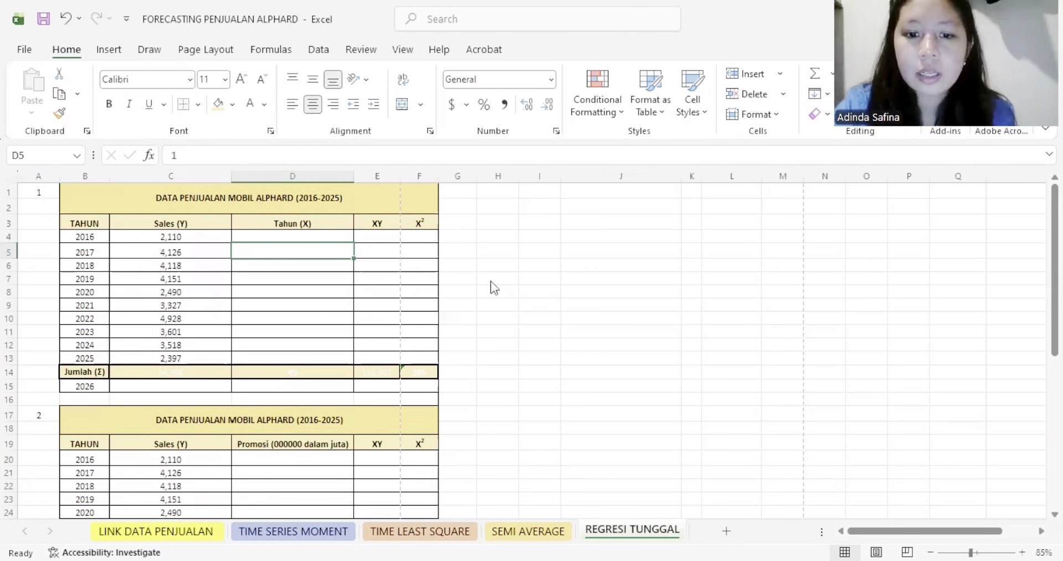
key("alt+Tab")
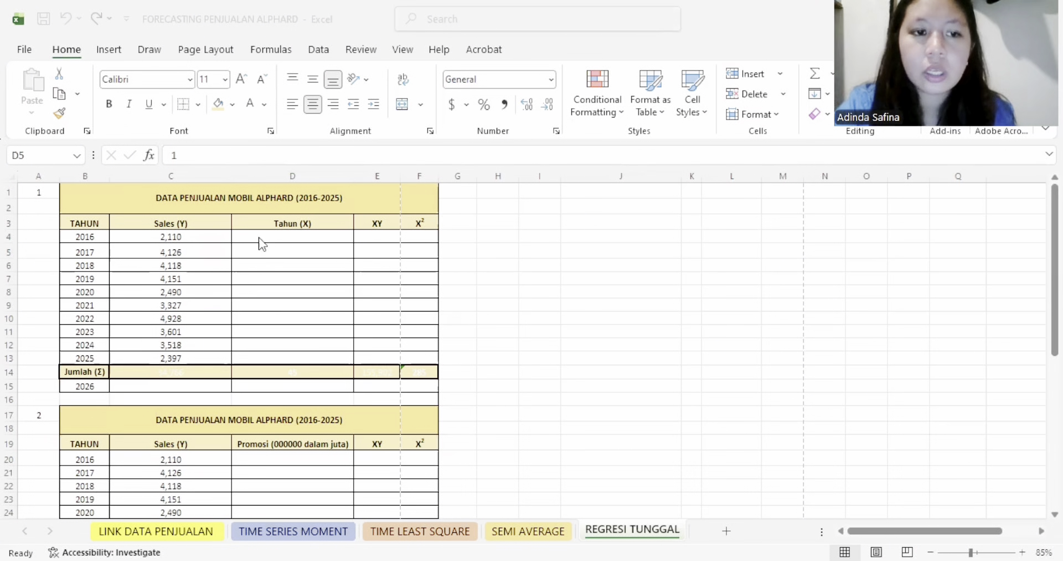
left_click(292, 237)
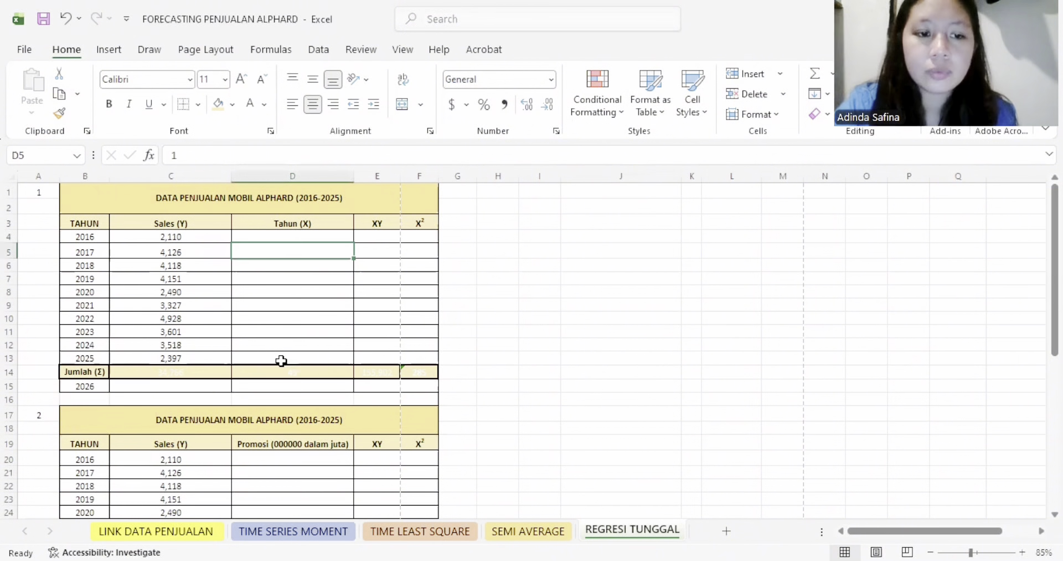
left_click_drag(280, 359, 290, 234)
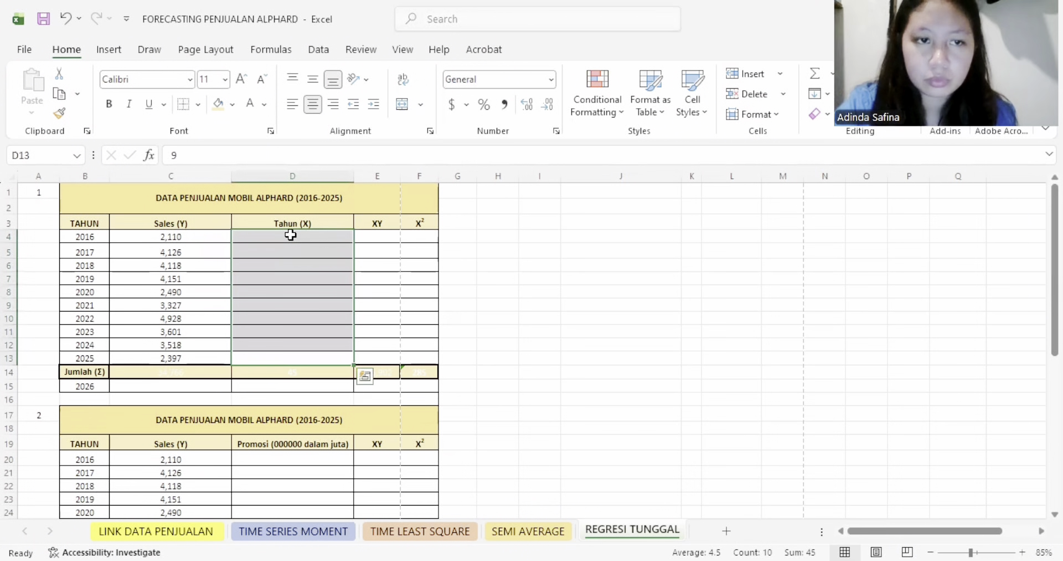
left_click(266, 106)
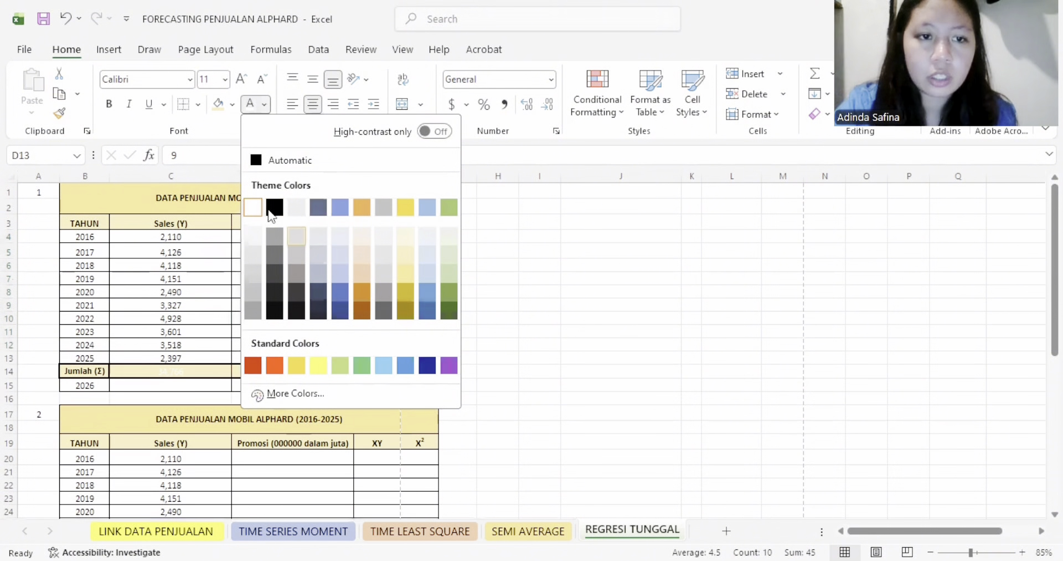
left_click(276, 206)
- Apply the black font colour to the XY values in E4:E13 and the X² values in F4:F13
left_click(375, 250)
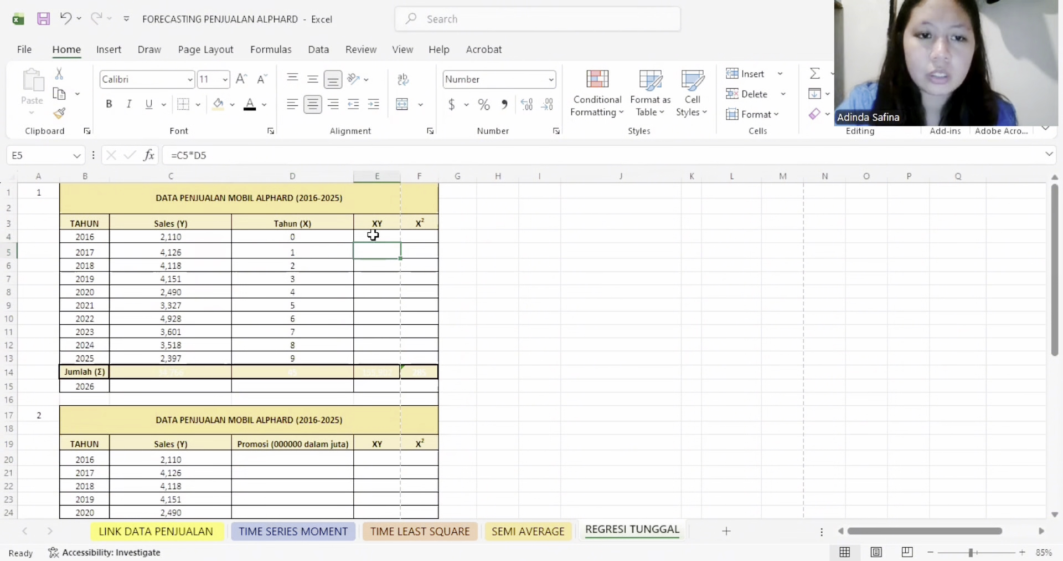
left_click_drag(373, 231, 374, 359)
left_click(250, 105)
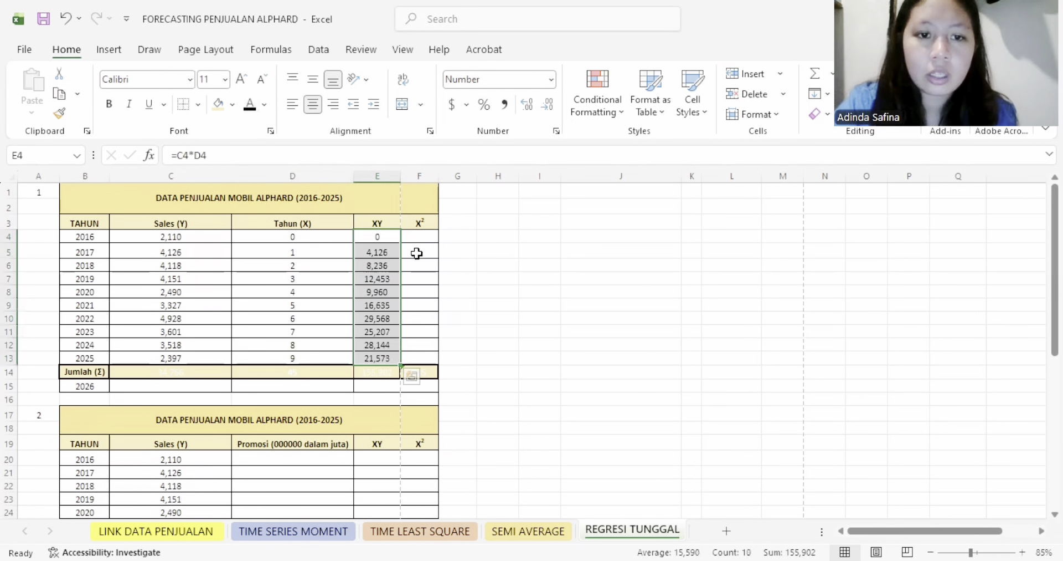
left_click_drag(422, 235, 421, 354)
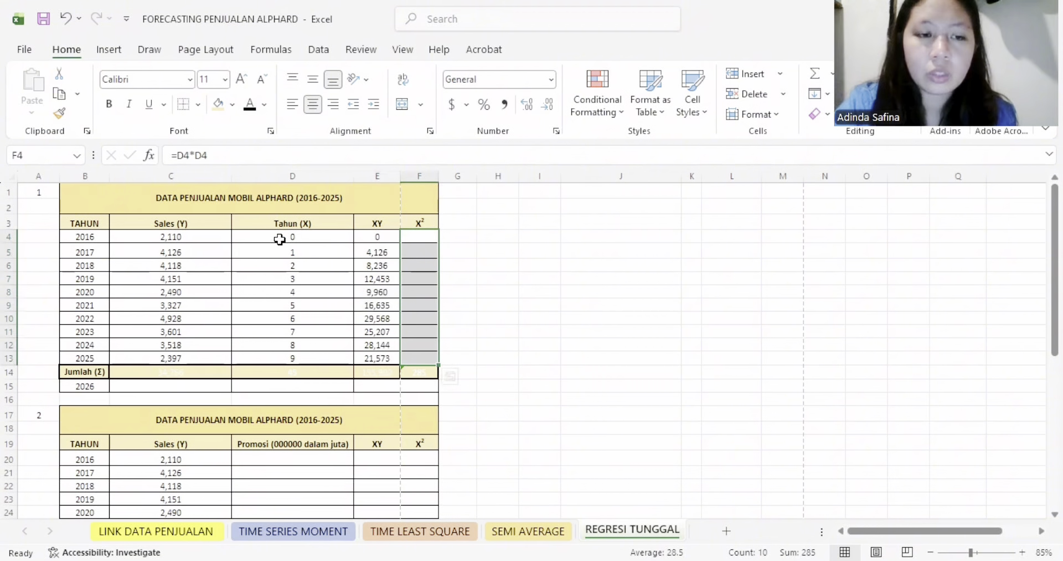
left_click(250, 105)
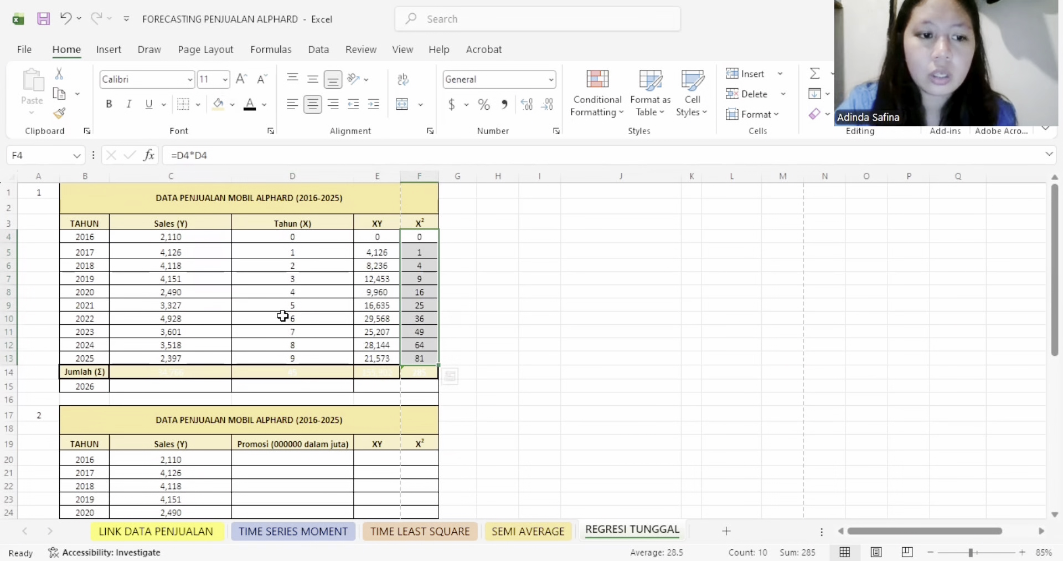
- Make the Jumlah totals in C14:F14 and the calculation of coefficient a in H1:M14 black
left_click_drag(182, 371, 407, 366)
left_click(250, 106)
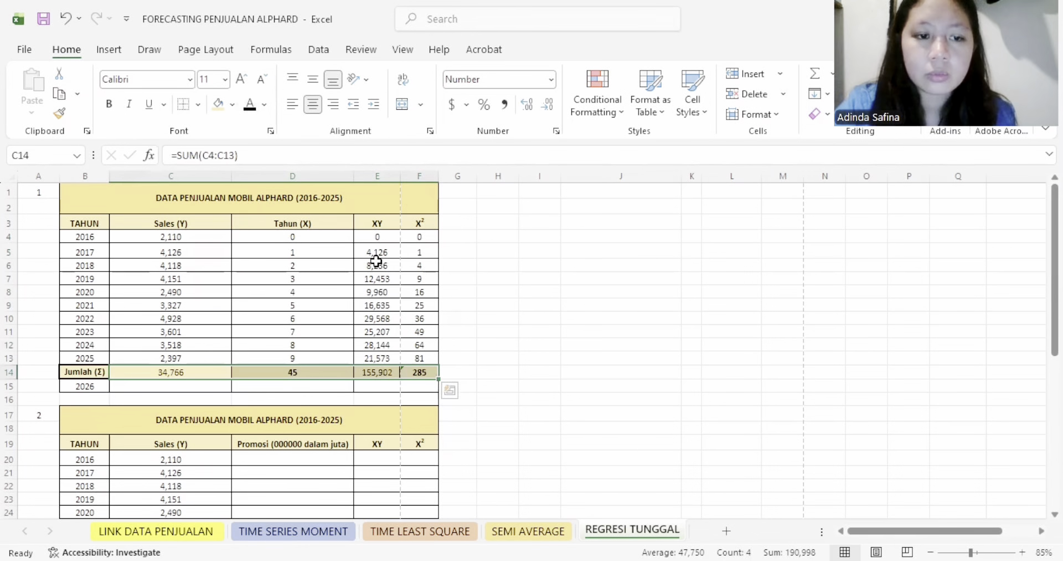
left_click(394, 265)
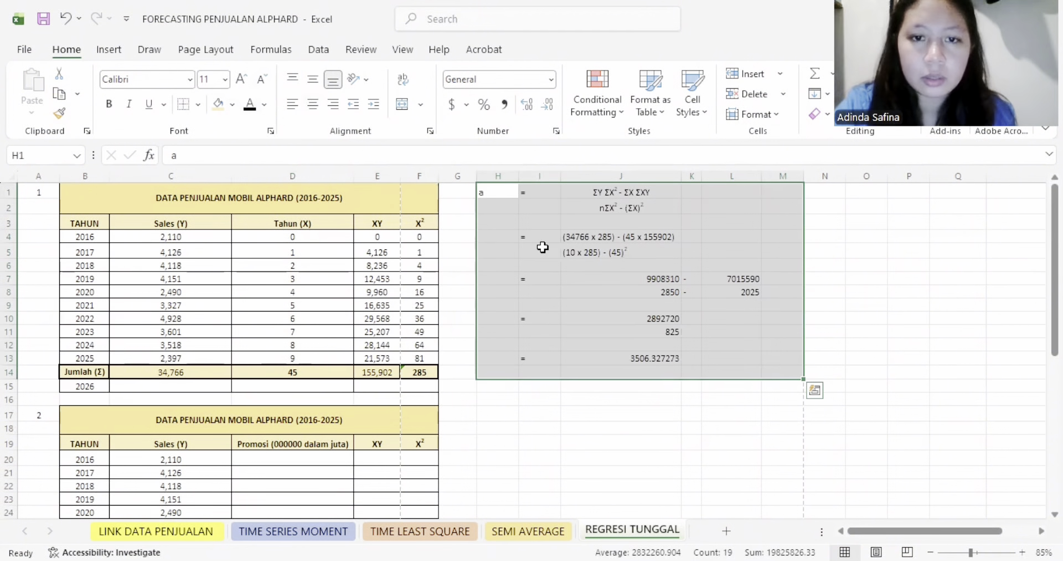
left_click(547, 201)
- Underline the fraction numerators in J1 and J4 of the calculation of coefficient a
left_click(619, 188)
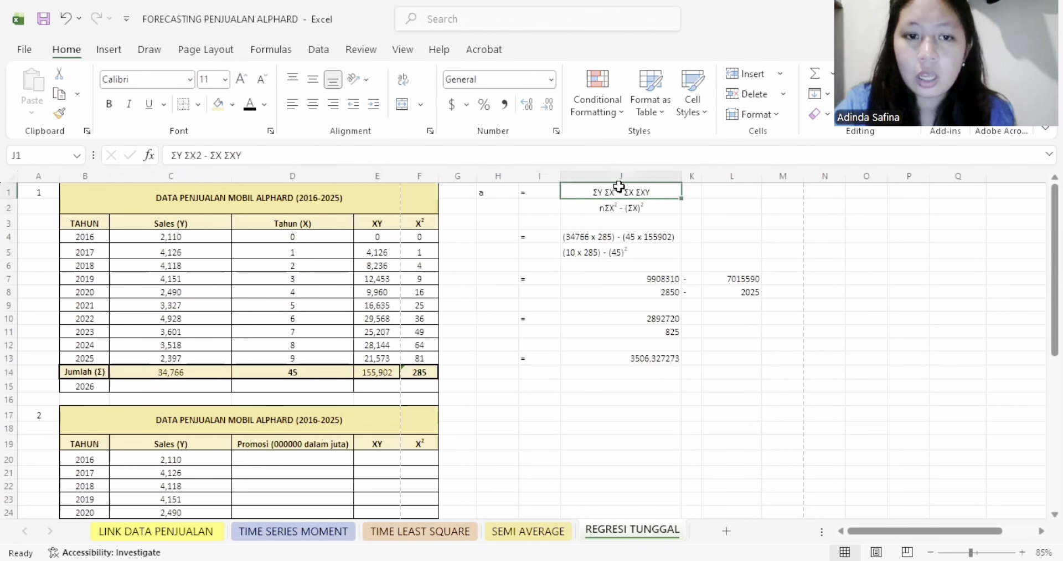
left_click(149, 104)
left_click(591, 235)
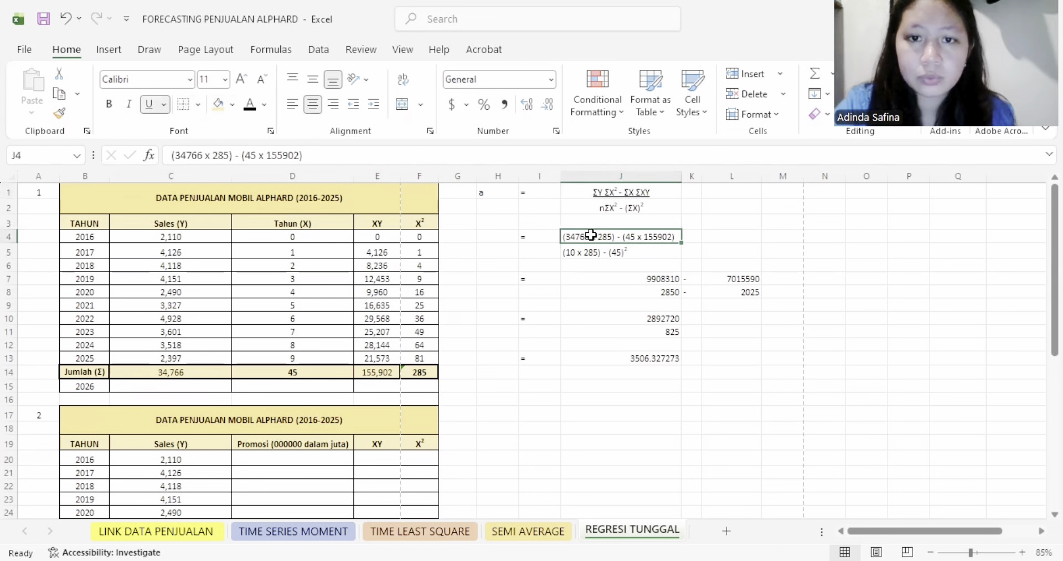
left_click(645, 191)
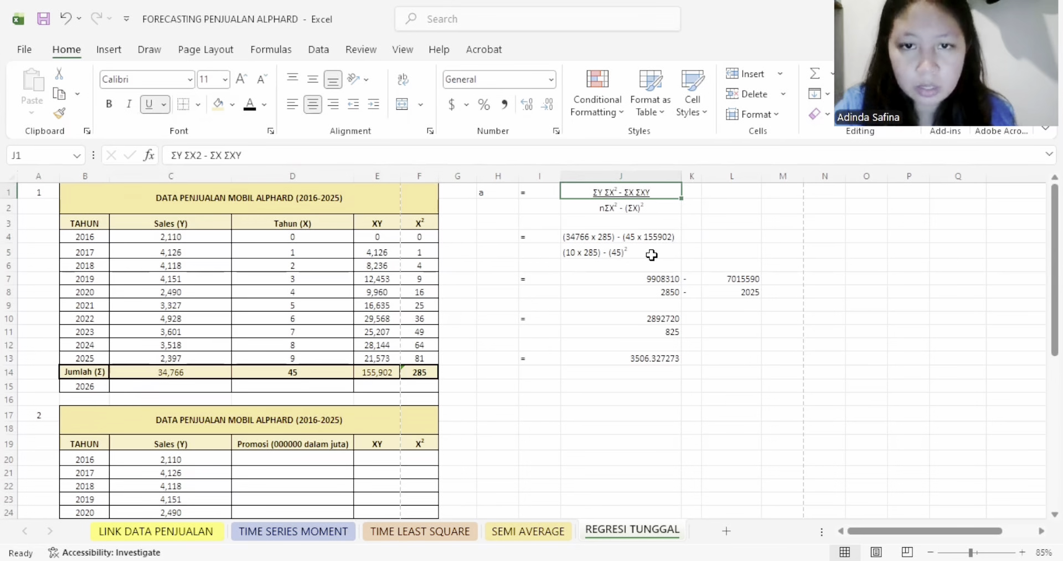
left_click(602, 237)
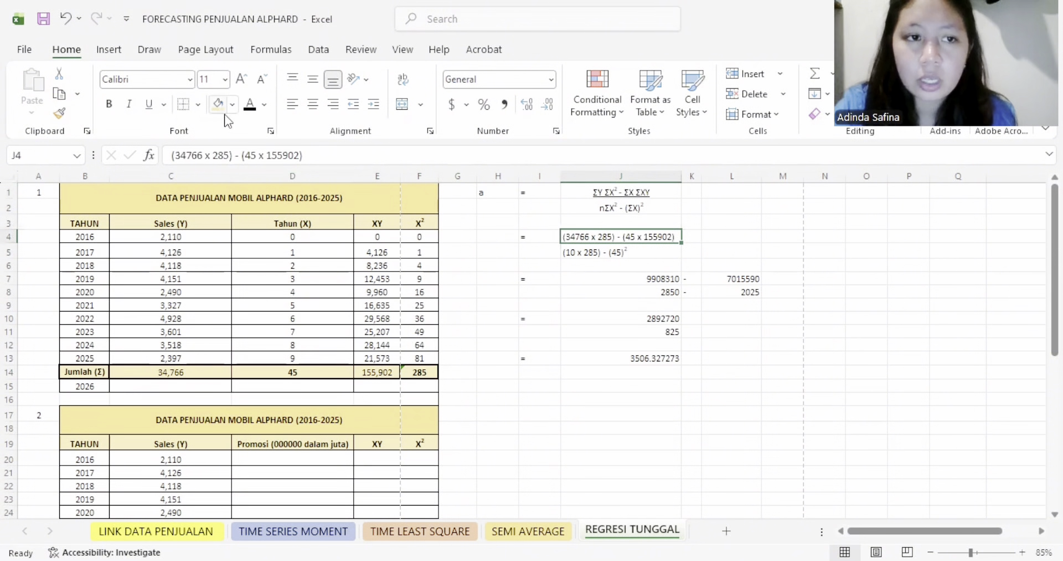
left_click(149, 104)
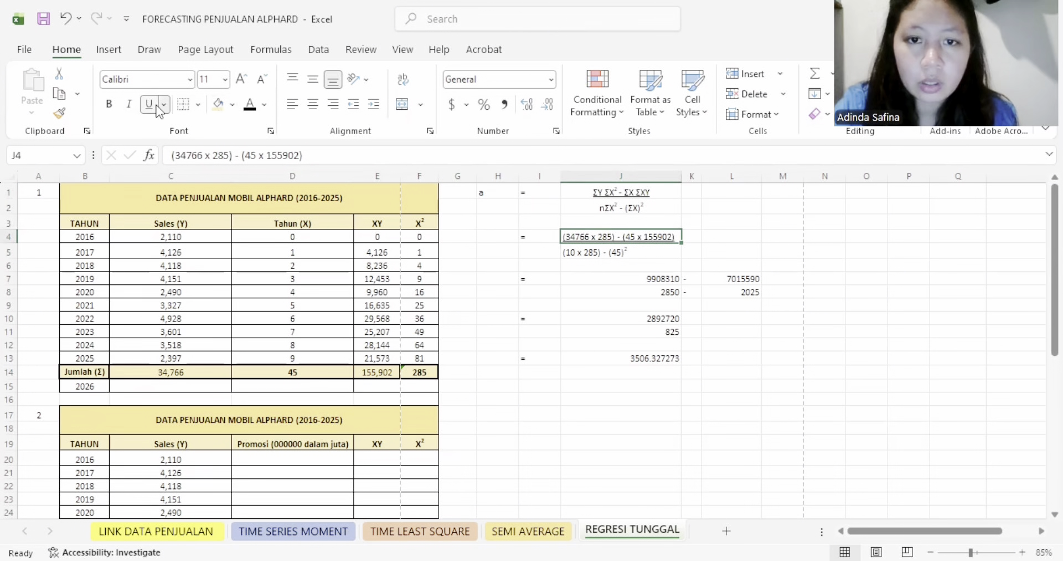
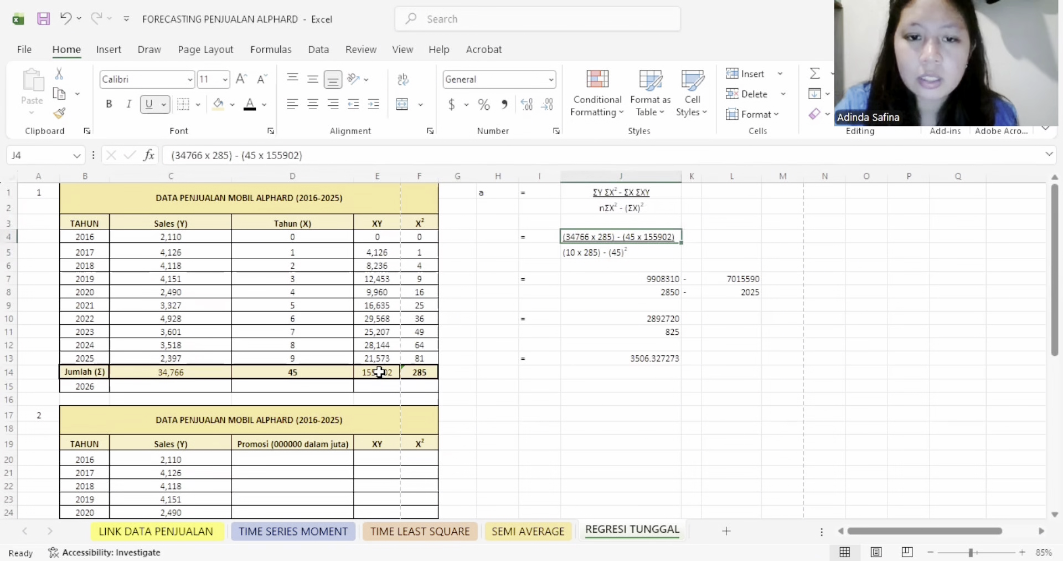
- Make the 2026 Tahun (X) value in D15 of the first table black
left_click(300, 389)
left_click(250, 105)
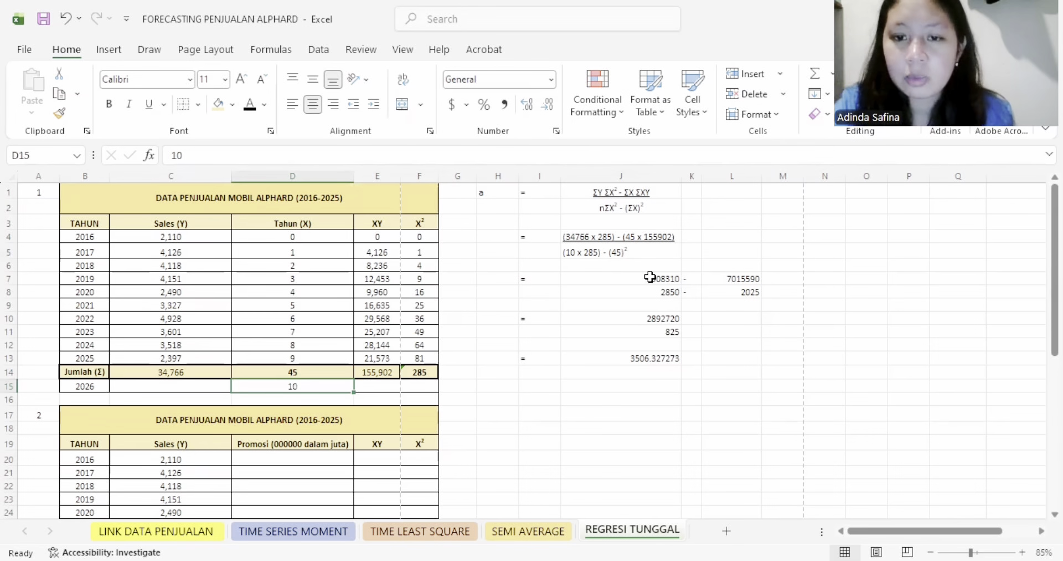
- Add bottom borders under the numerators in J7:L7 and J10 of the calculation of coefficient a
left_click_drag(676, 286, 732, 281)
left_click(148, 104)
left_click(147, 105)
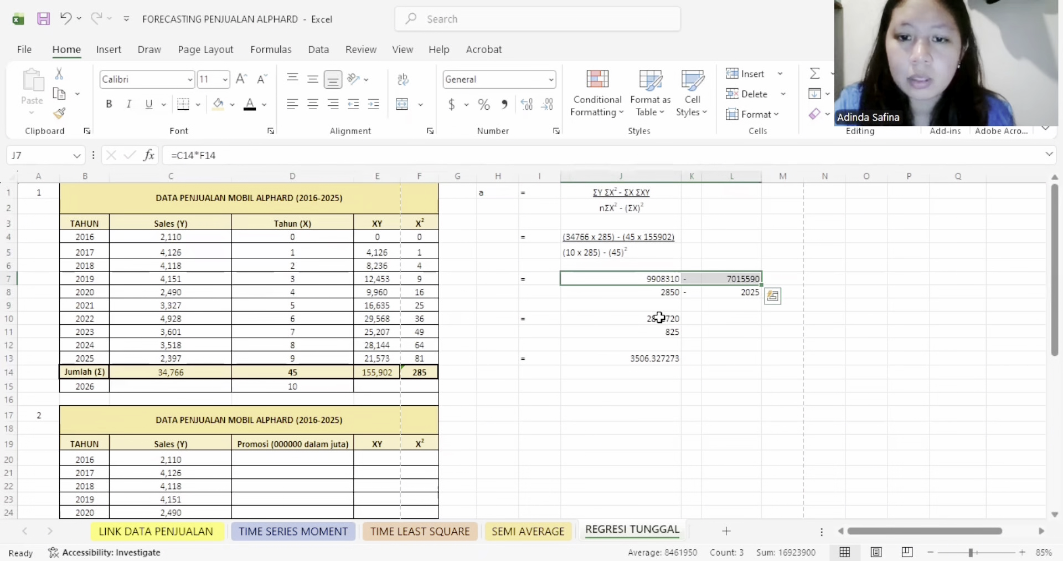
left_click(659, 316)
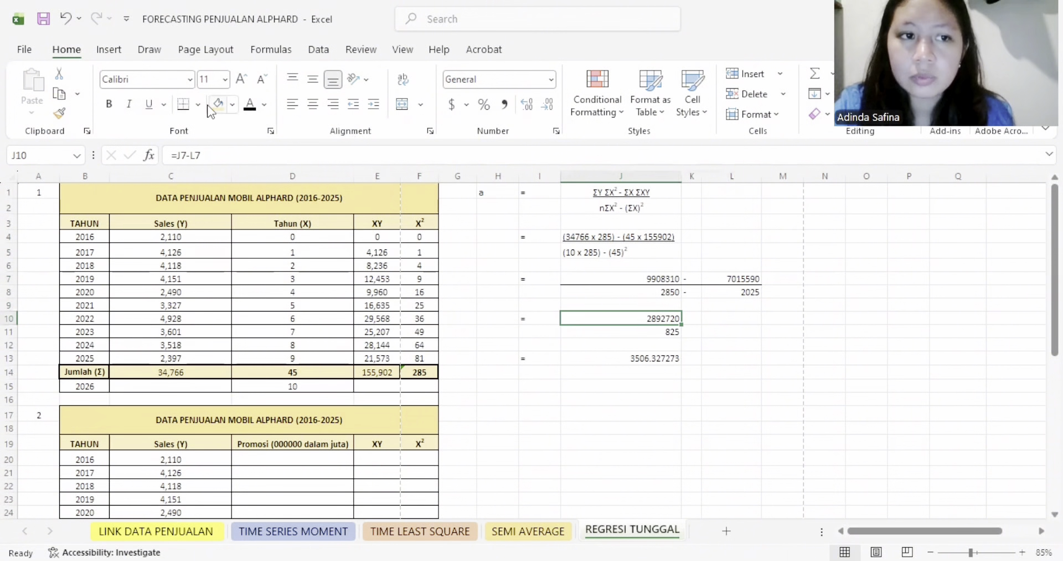
left_click(183, 104)
left_click(630, 351)
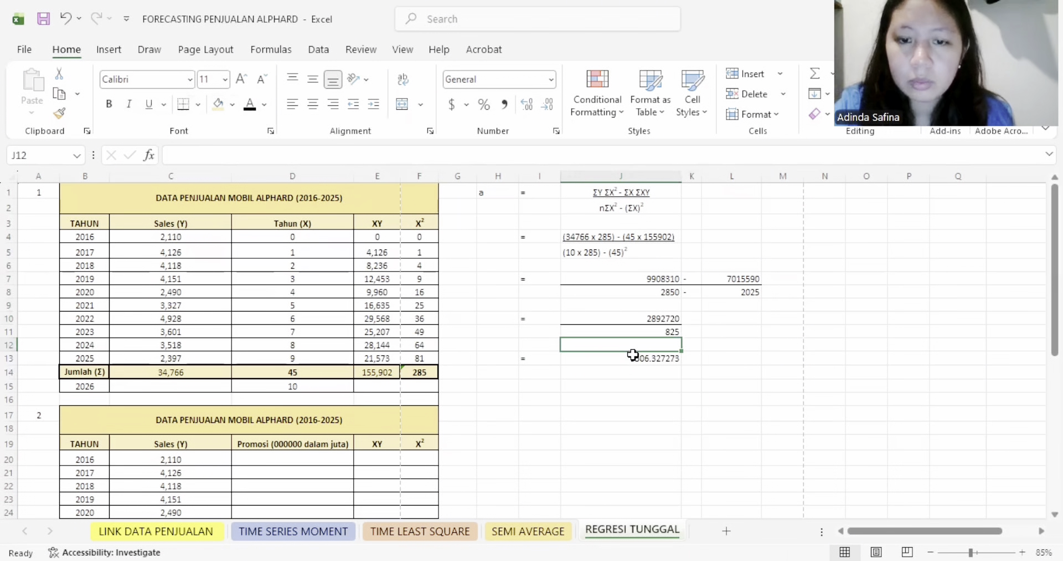
left_click(633, 355)
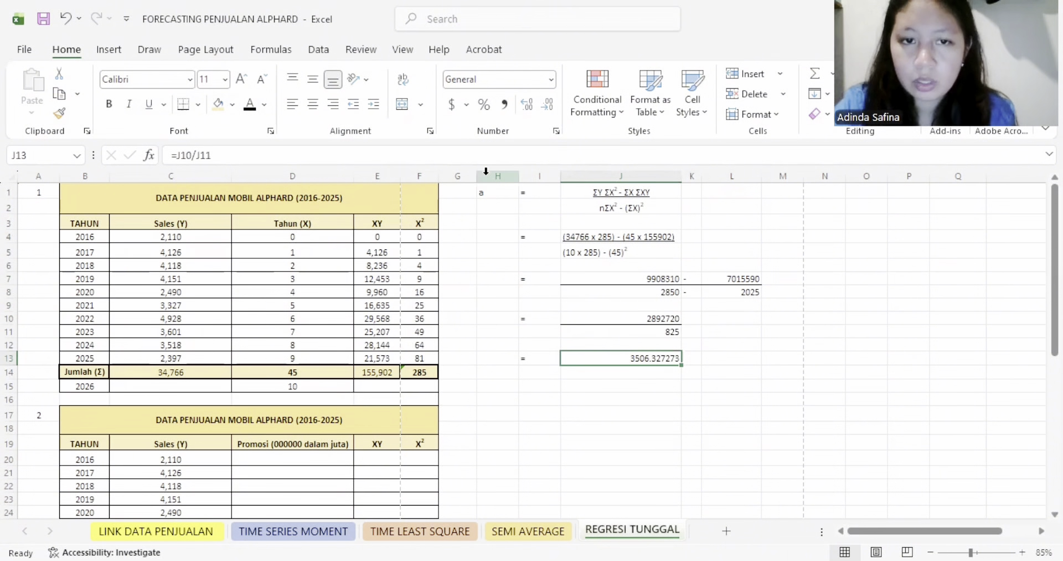
- Put thick outside borders around the calculation of coefficient a in H1:M13
left_click_drag(488, 192, 776, 361)
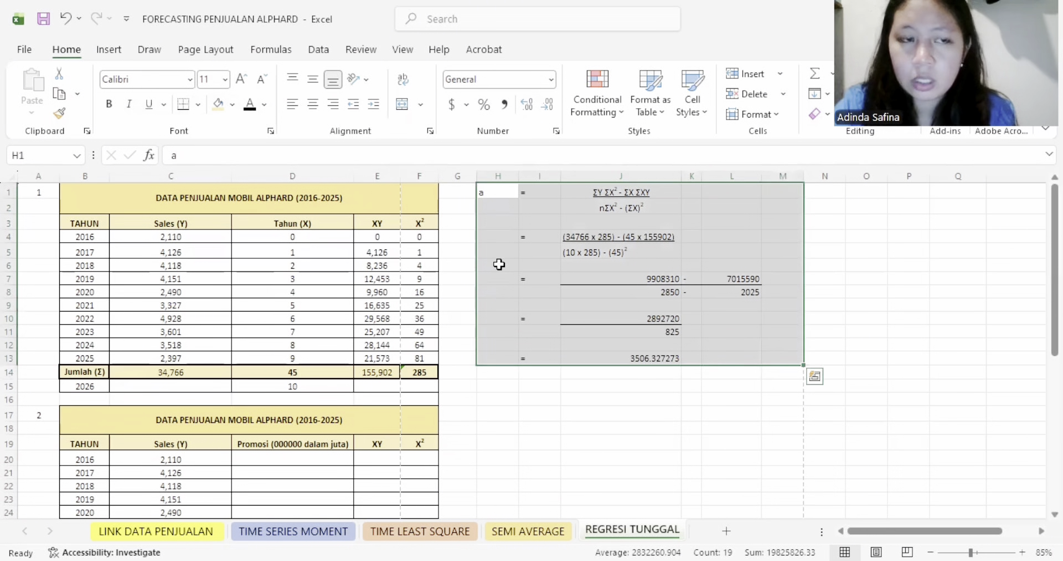
left_click(197, 104)
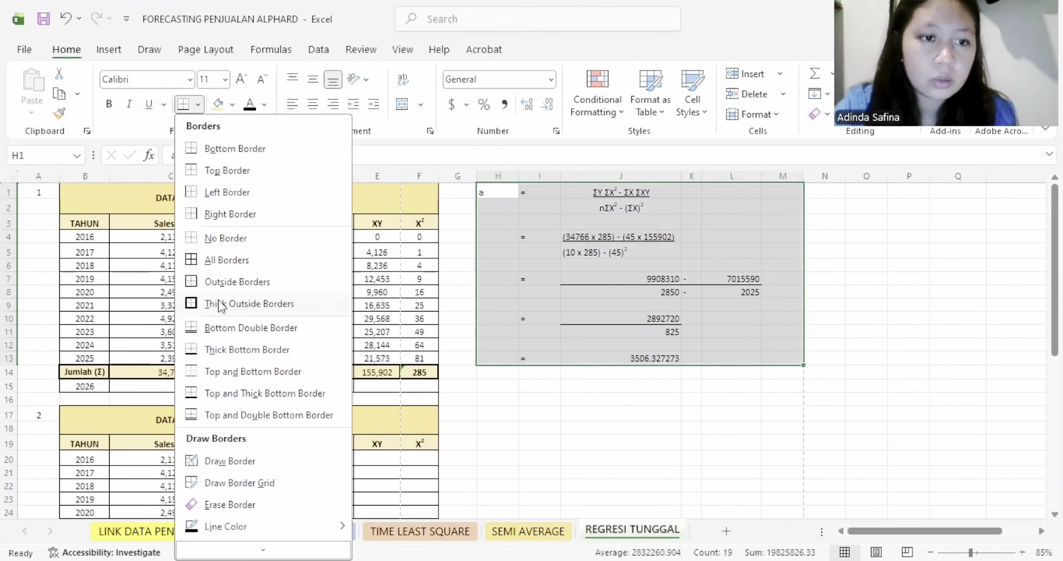
left_click(221, 305)
- Reveal the calculation of coefficient b by setting the font colour of H16:M29 to black
scroll(603, 370, "down", 2)
left_click_drag(495, 312, 783, 490)
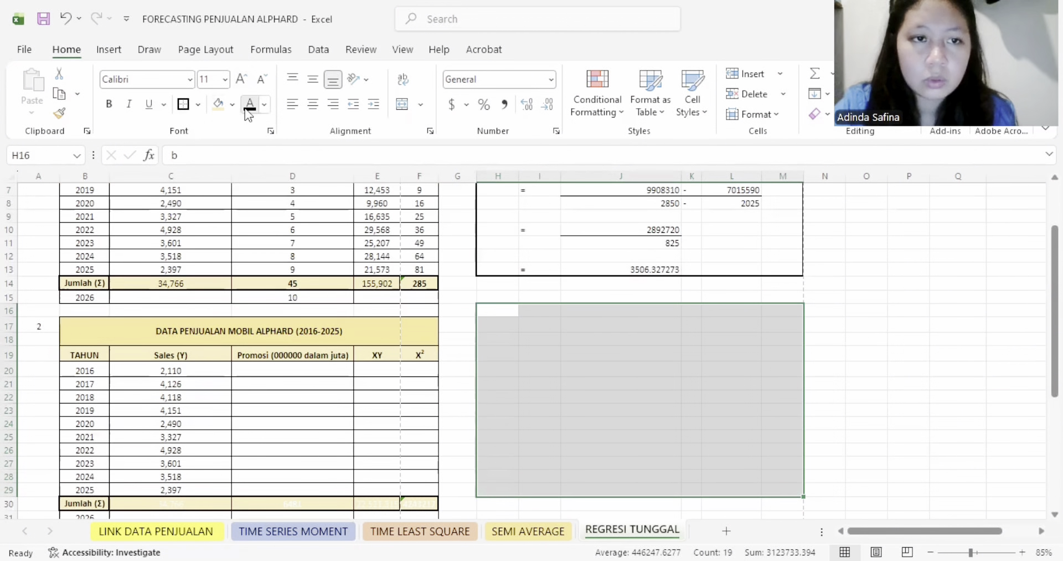
left_click(590, 339)
- Add a bottom border under the formula numerator of coefficient b in J16
left_click(636, 310)
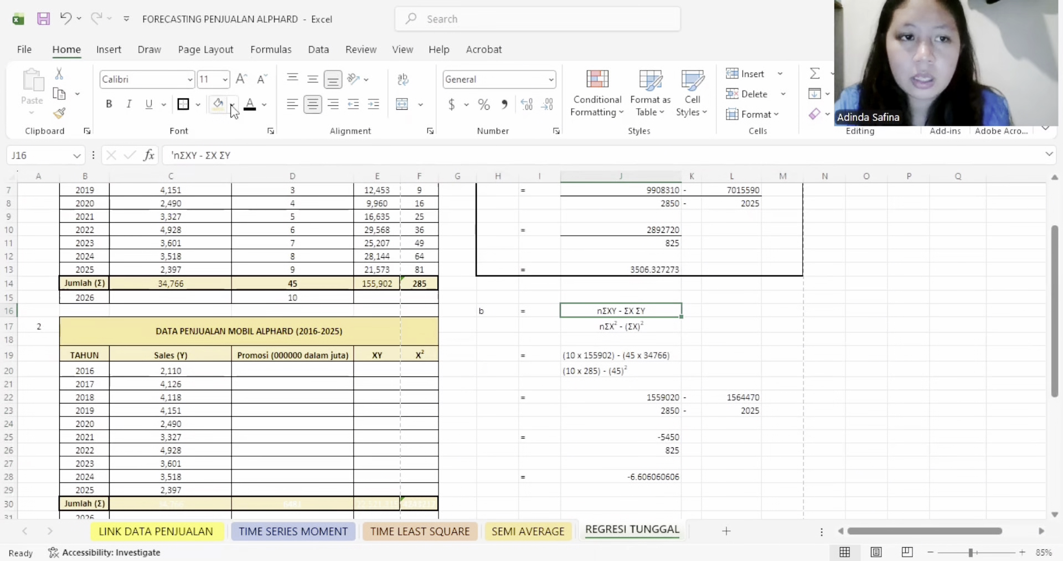
left_click(198, 105)
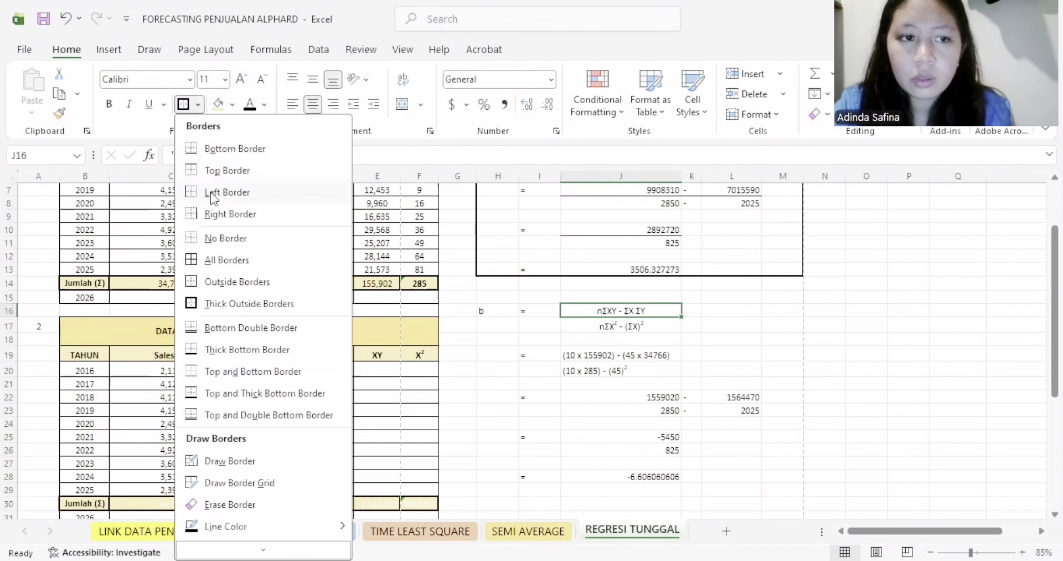
left_click(224, 150)
left_click(628, 355)
left_click(641, 328)
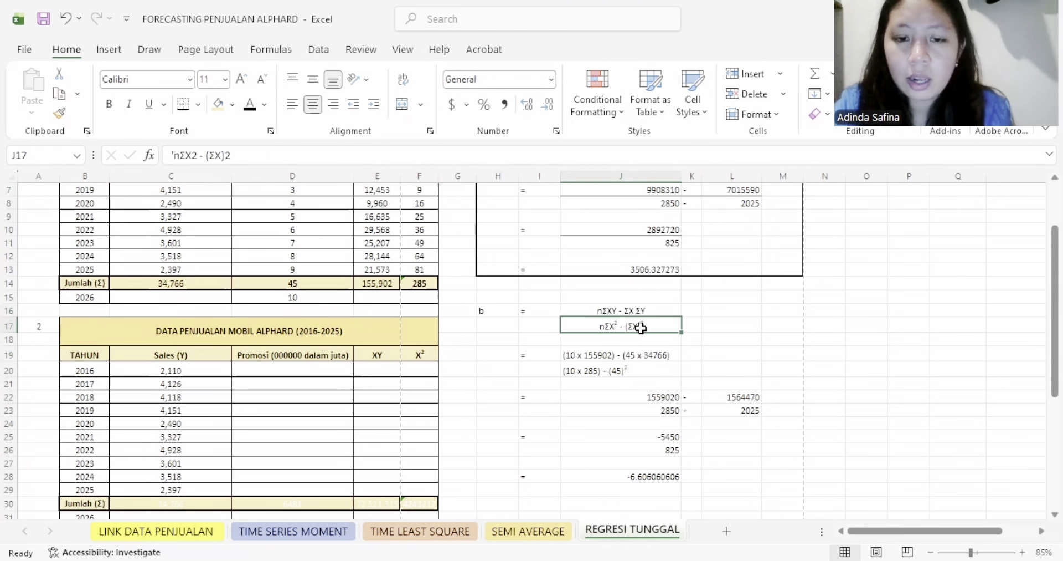
- Compare the numerator of coefficient b in J19 with the Jumlah totals in E14, D14 and C14
left_click(602, 355)
scroll(658, 327, "up", 1)
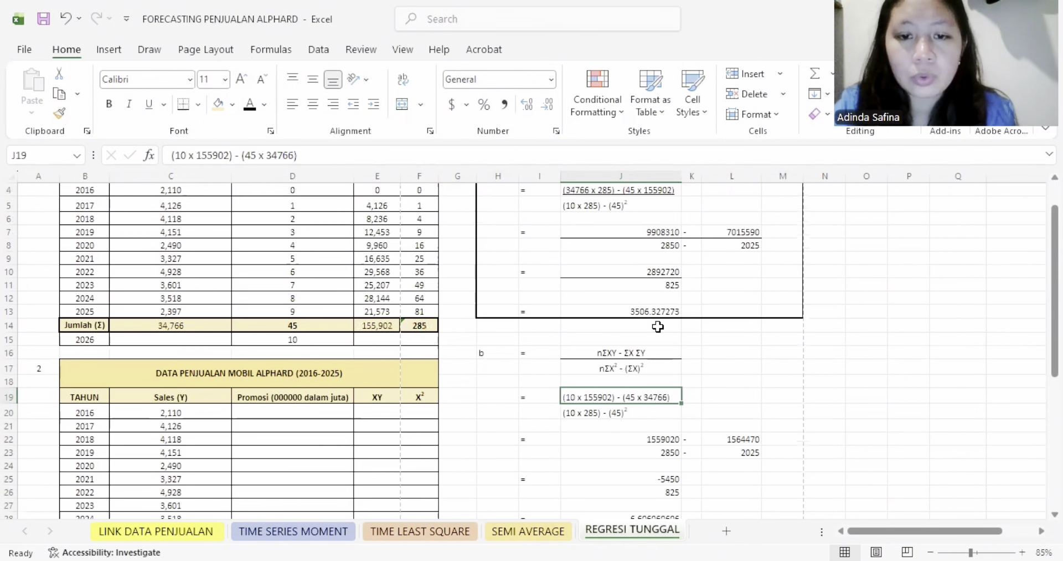
left_click(377, 325)
scroll(421, 349, "up", 1)
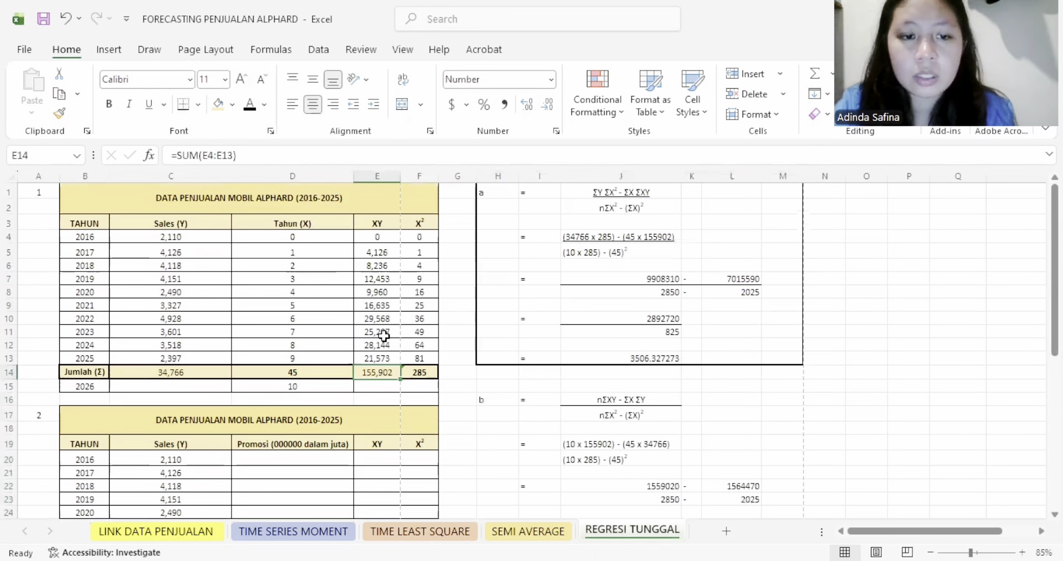
scroll(454, 362, "down", 2)
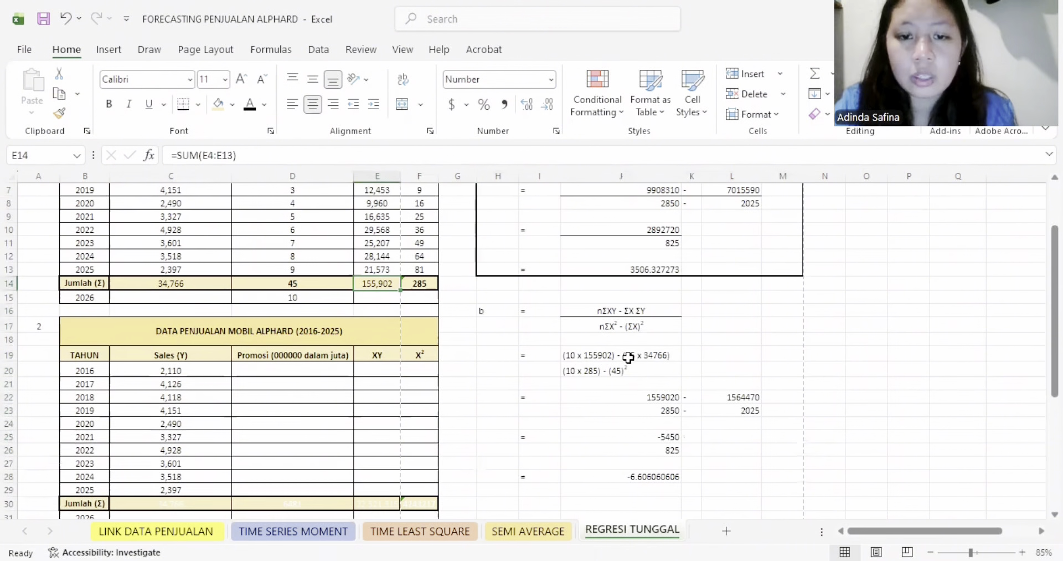
scroll(628, 357, "up", 2)
left_click(305, 370)
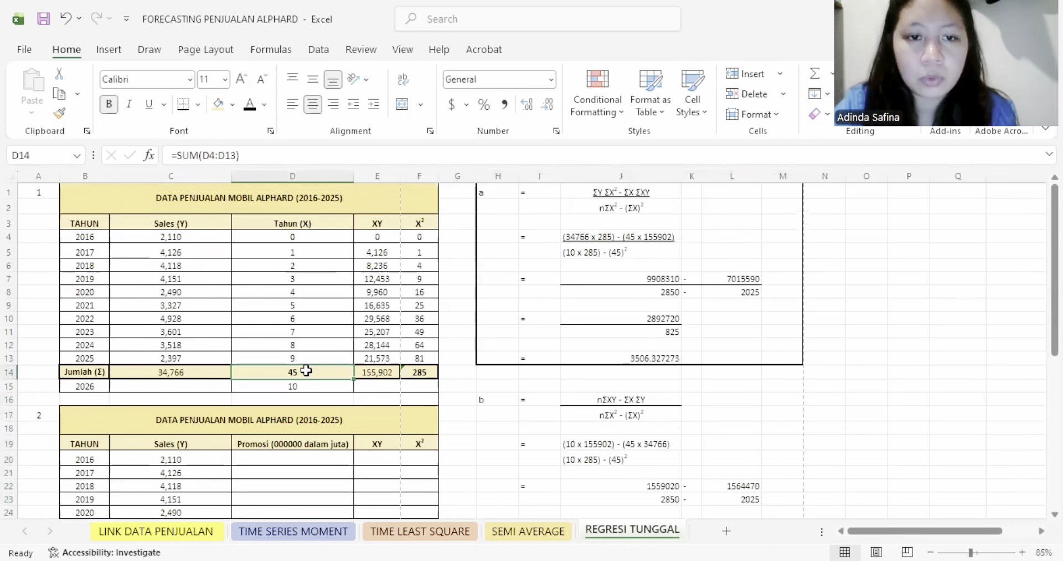
left_click(648, 443)
left_click(217, 371)
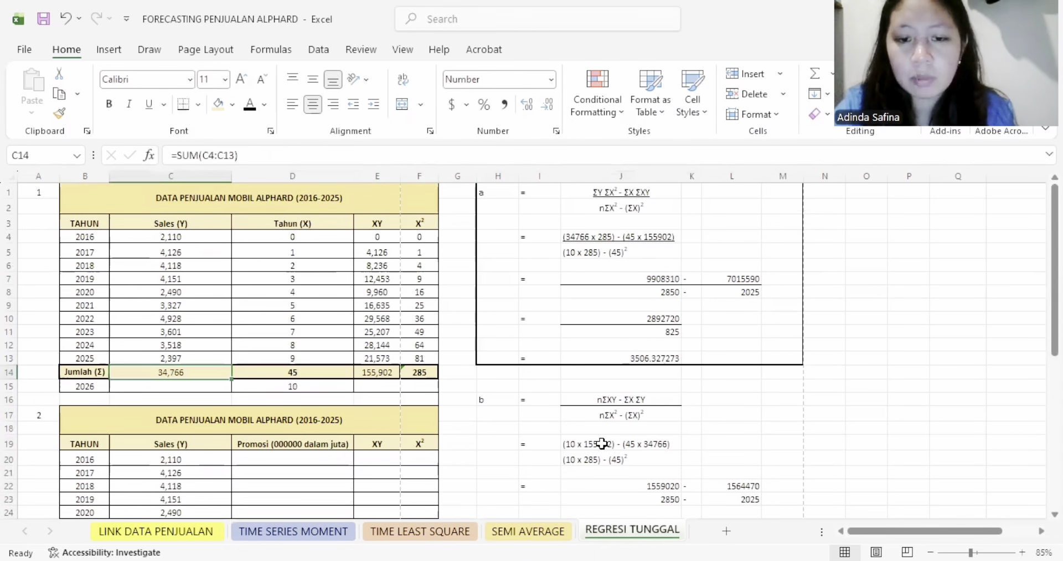
- Add bottom borders under the numerators in J19, J22:L22 and J25 of the calculation of coefficient b
left_click(598, 444)
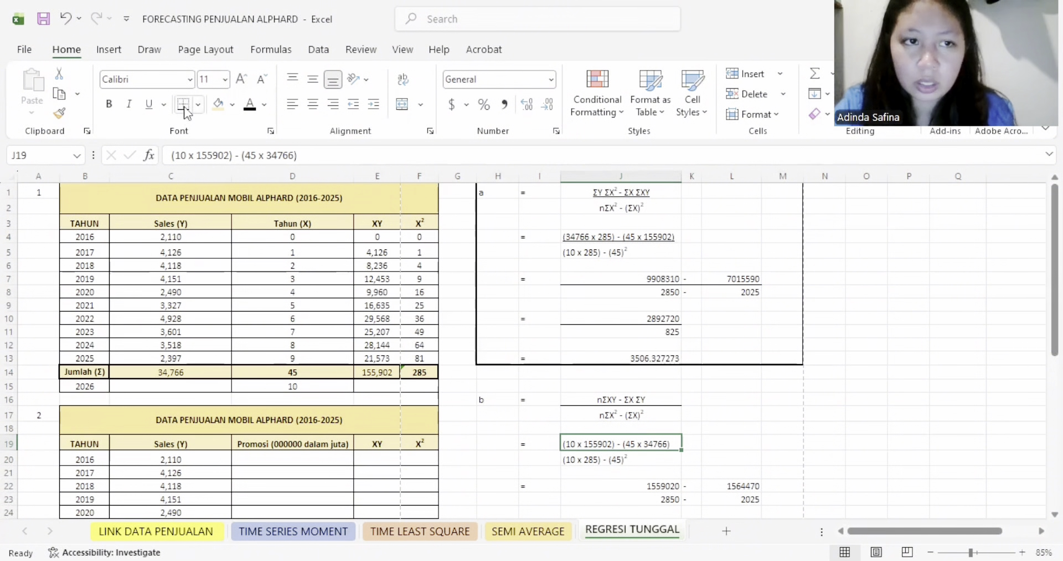
scroll(650, 382, "down", 2)
left_click_drag(662, 397, 703, 396)
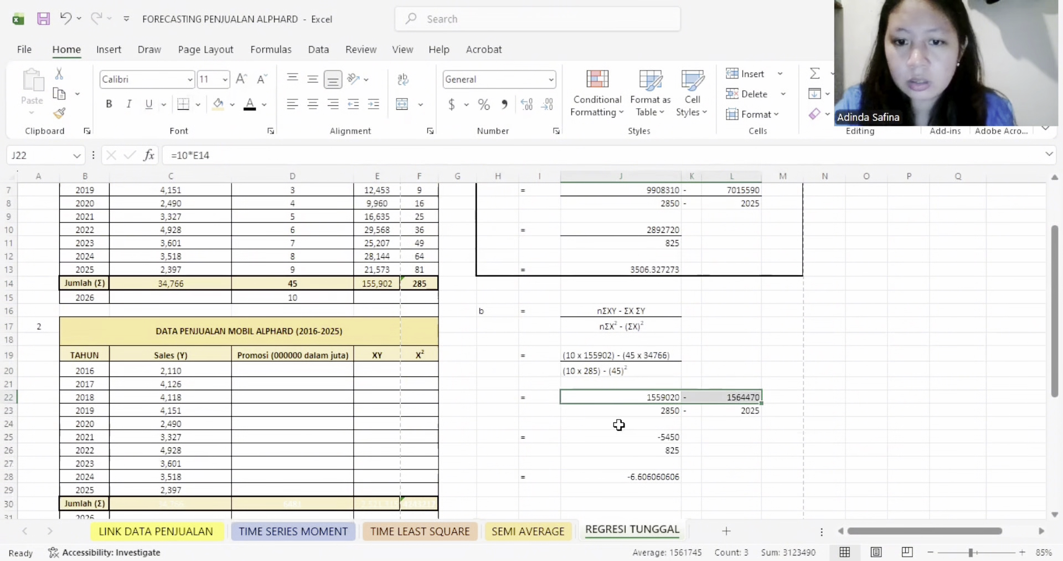
left_click(655, 437)
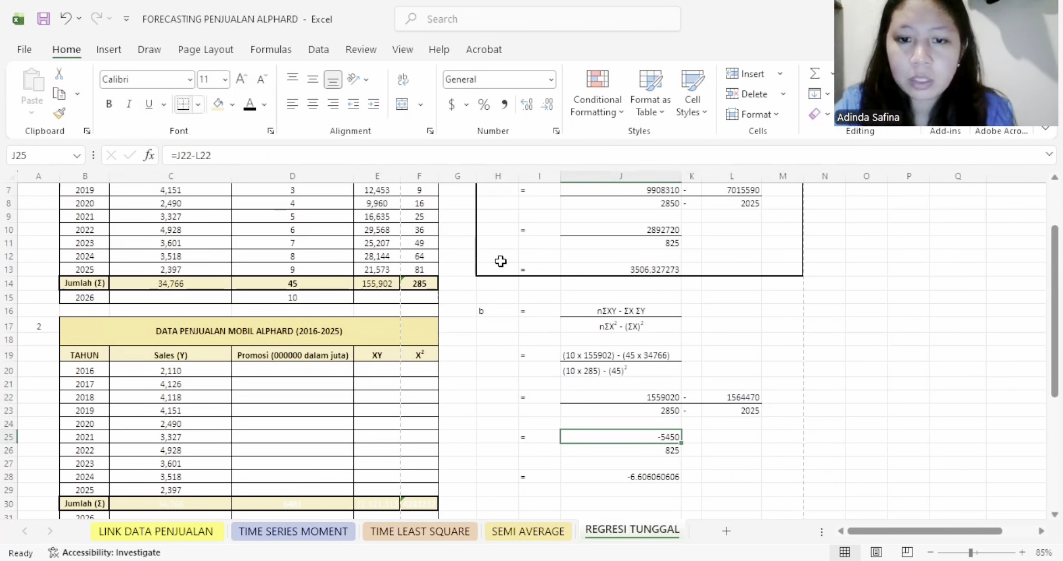
key("Down")
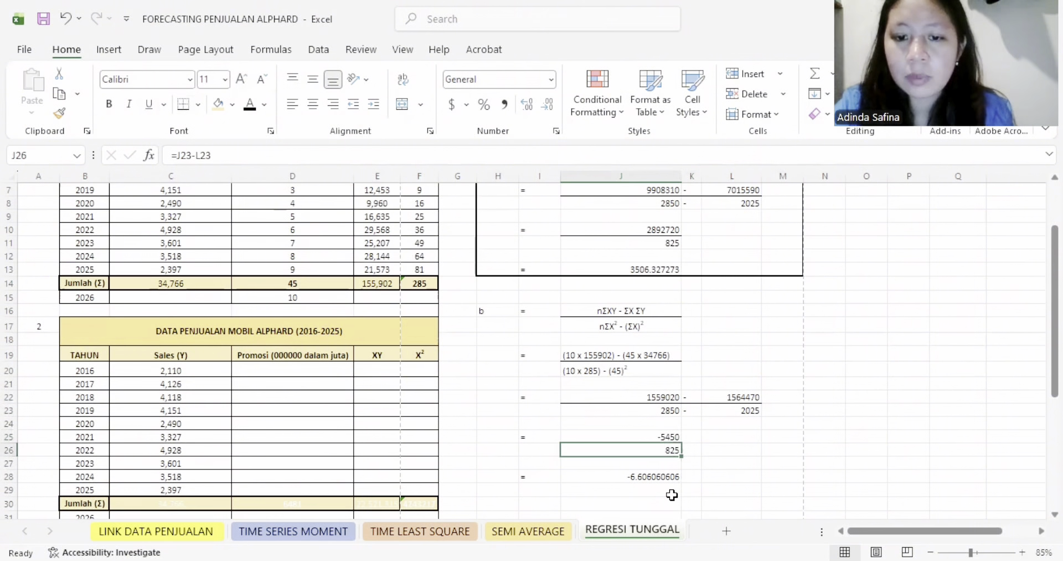
left_click(663, 490)
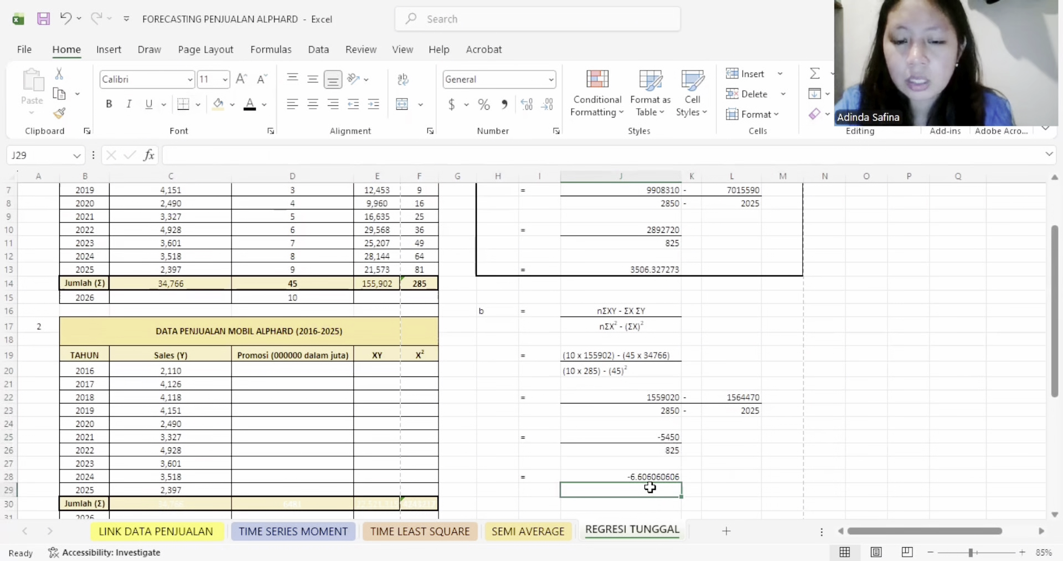
- Put thick outside borders around the calculation of coefficient b in H16:M28
left_click(656, 477)
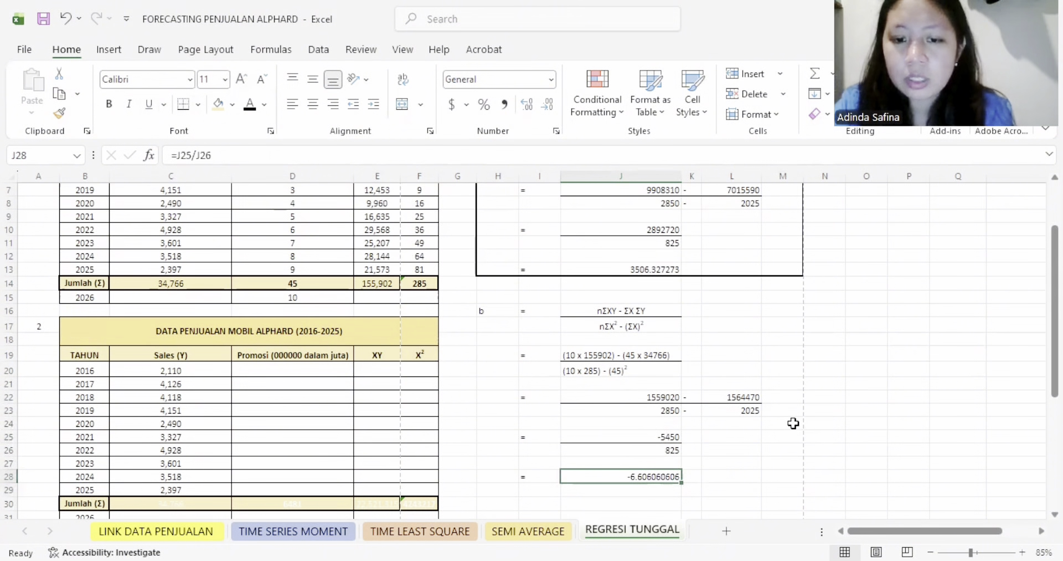
left_click_drag(496, 310, 781, 470)
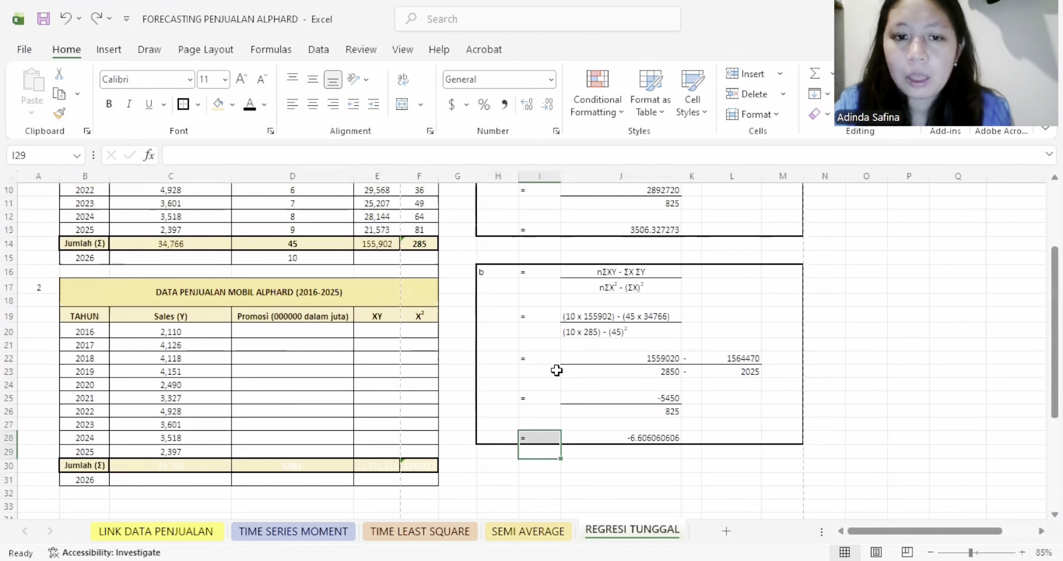
- Reveal the Y = a + bX forecast calculation by making the font of H31:N44 black
scroll(552, 444, "down", 1)
scroll(541, 422, "down", 2)
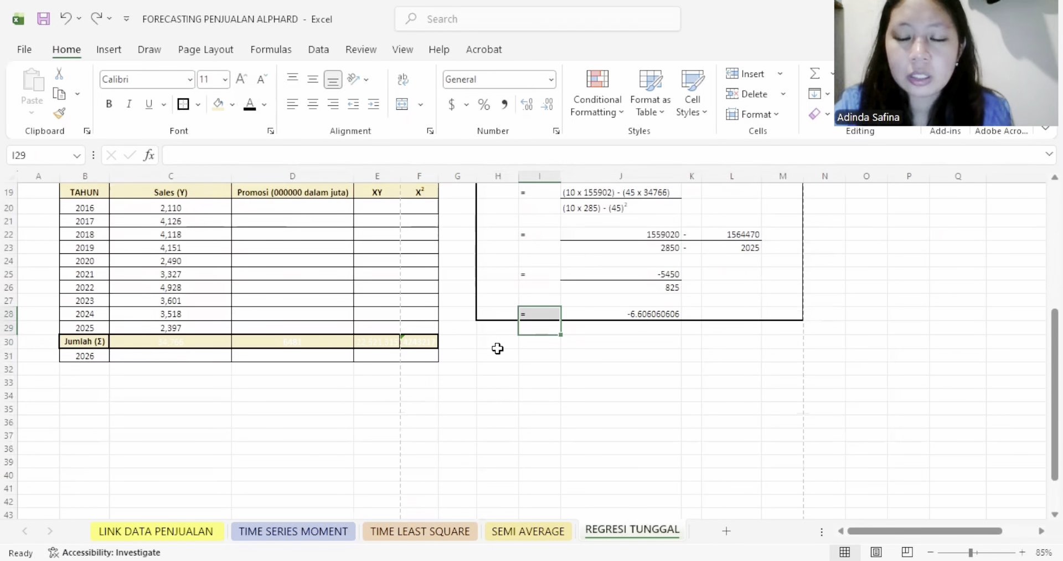
left_click_drag(498, 348, 818, 502)
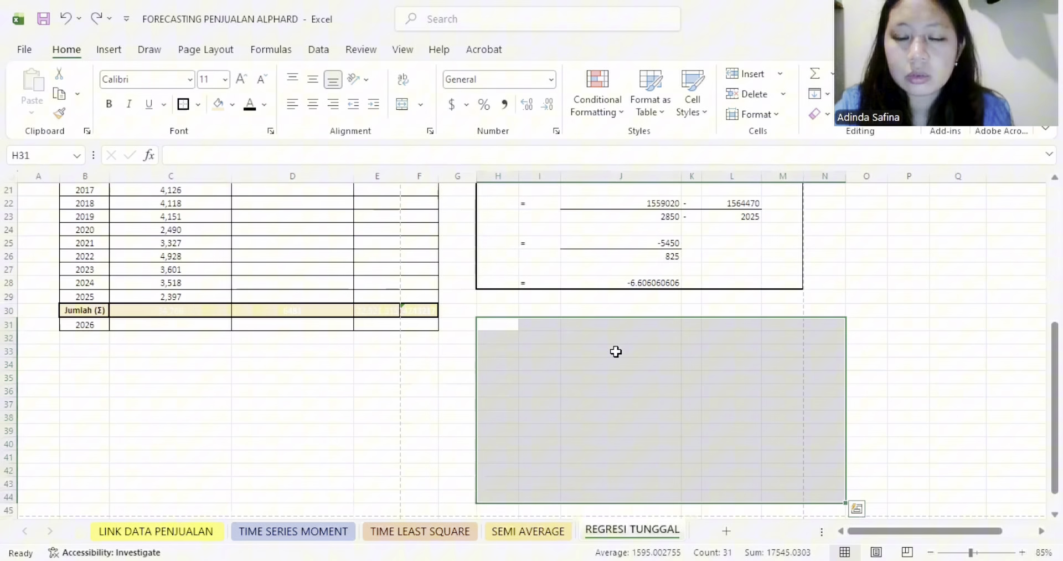
left_click(247, 108)
left_click(675, 363)
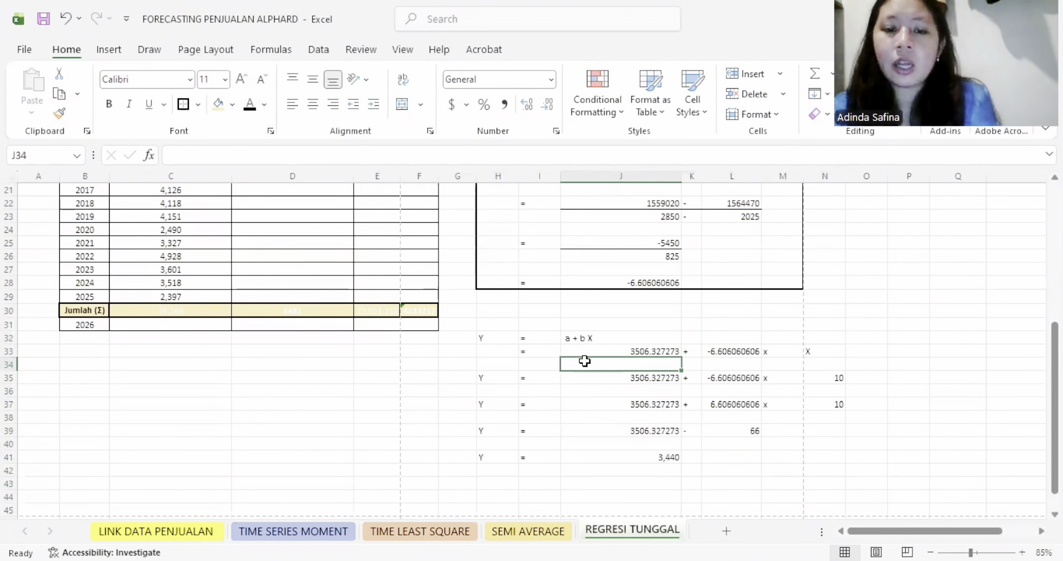
- Trace the forecast equation from coefficients a in J13 and b in J28 through X in N33 to the result in J41
left_click(669, 347)
scroll(667, 349, "up", 7)
left_click(665, 355)
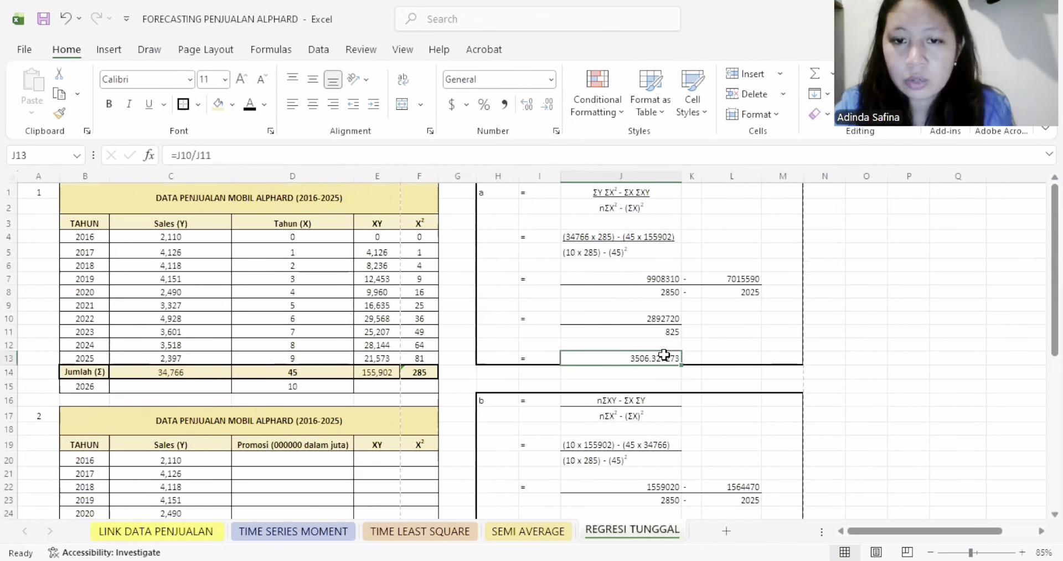
scroll(662, 406, "down", 6)
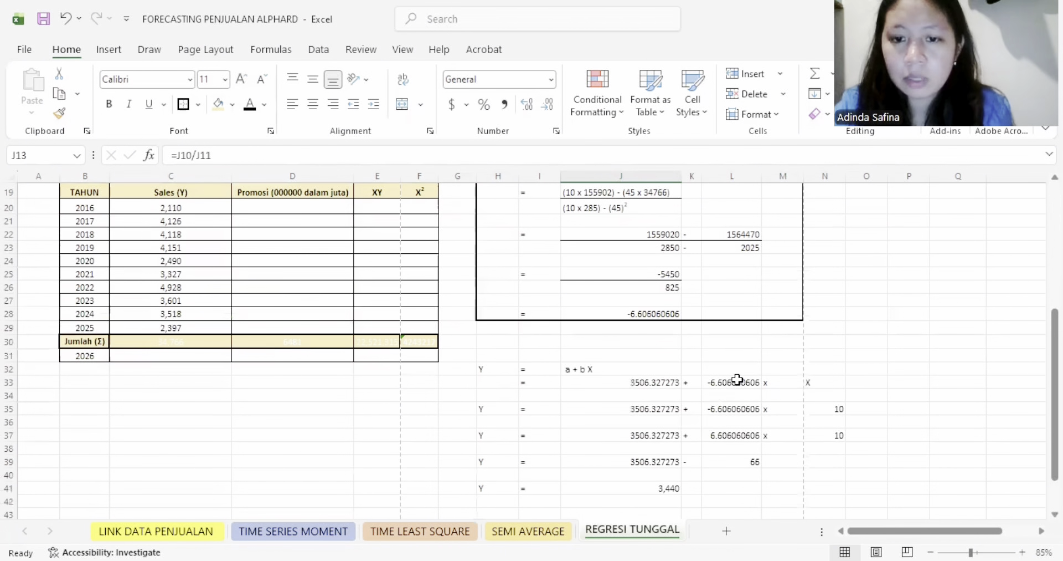
left_click(647, 314)
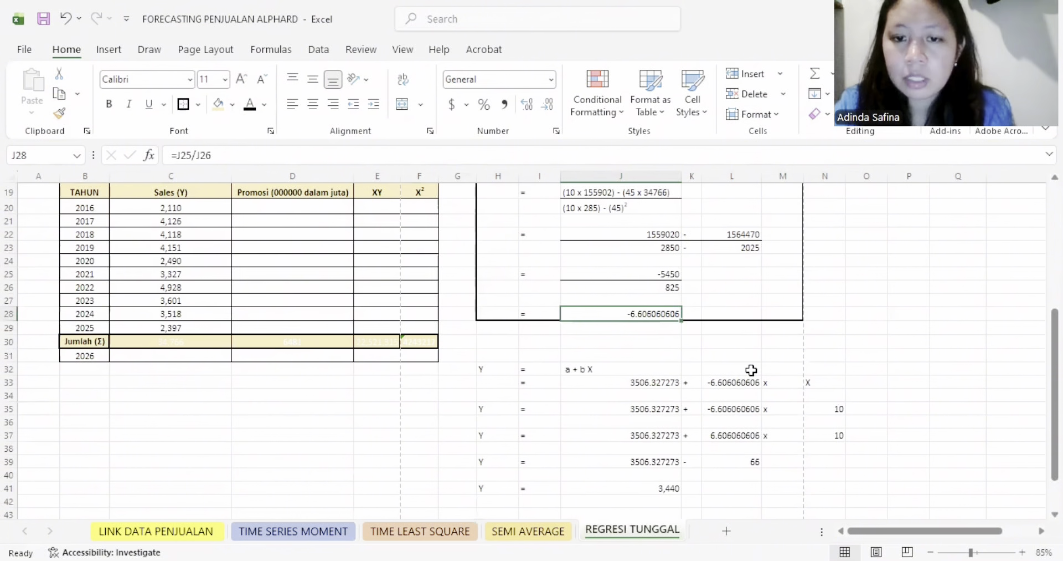
left_click(813, 383)
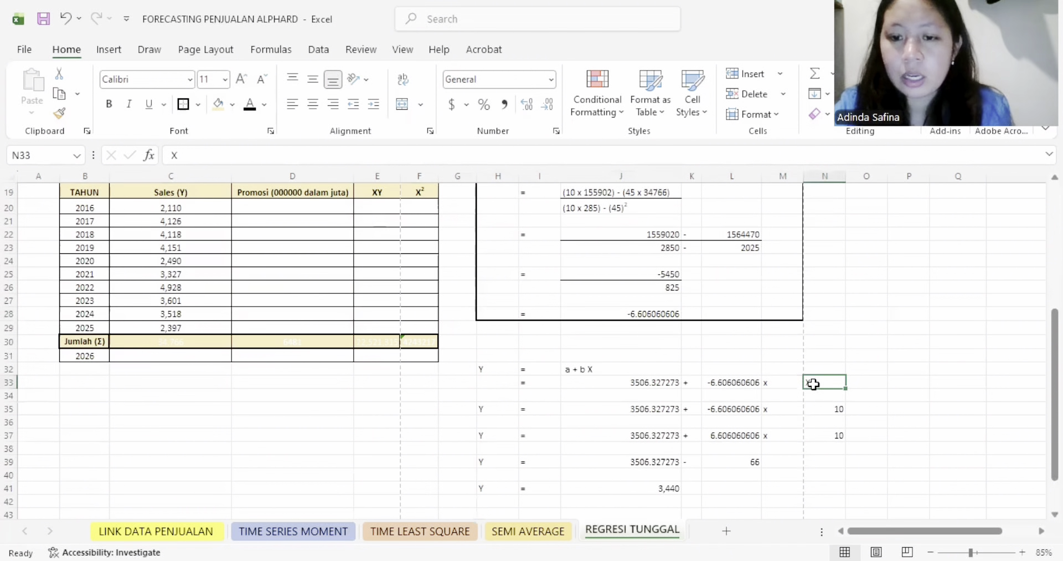
scroll(628, 394, "up", 6)
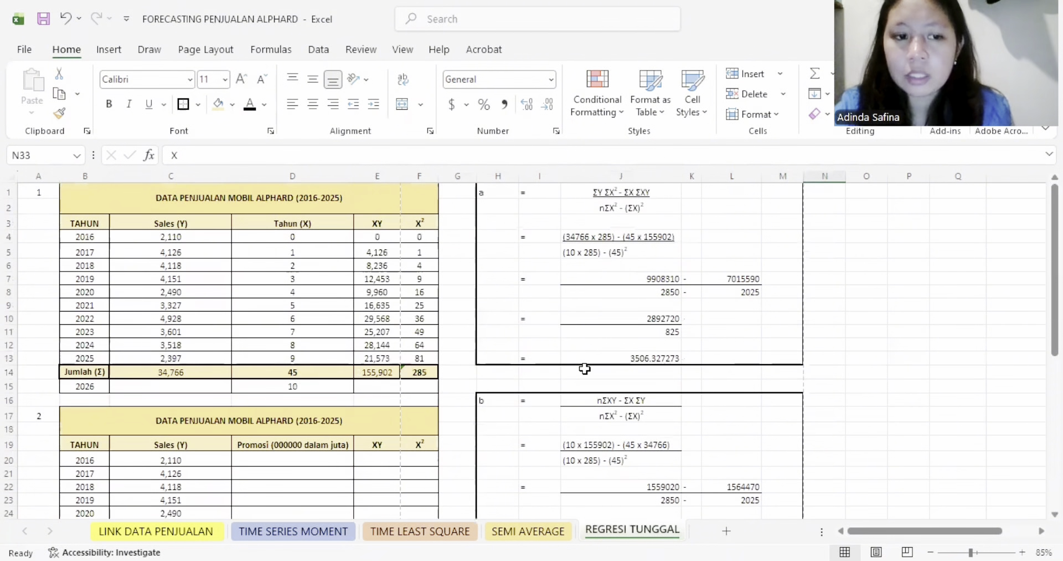
scroll(582, 368, "down", 6)
scroll(655, 423, "down", 2)
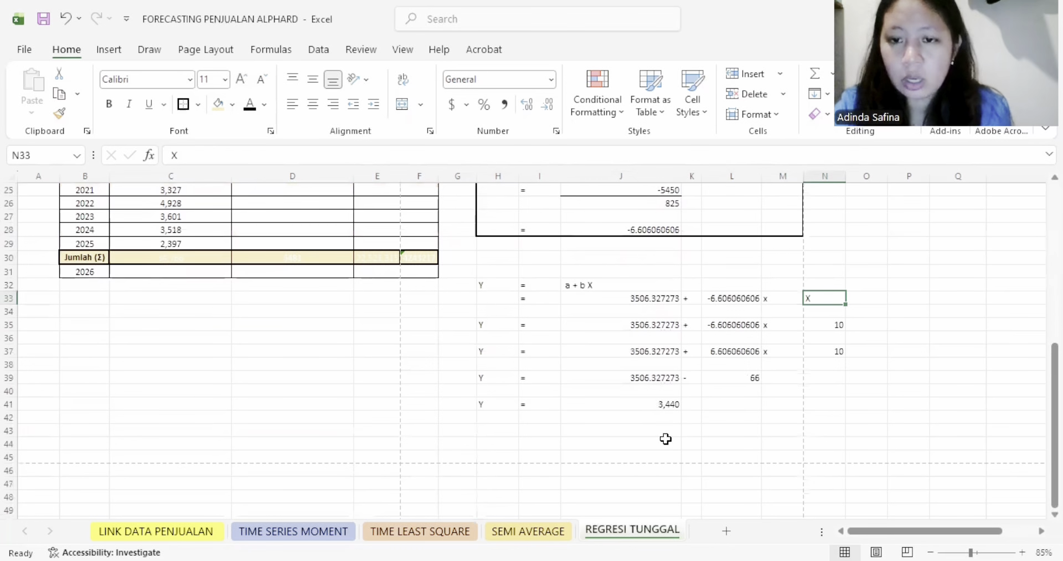
left_click(664, 403)
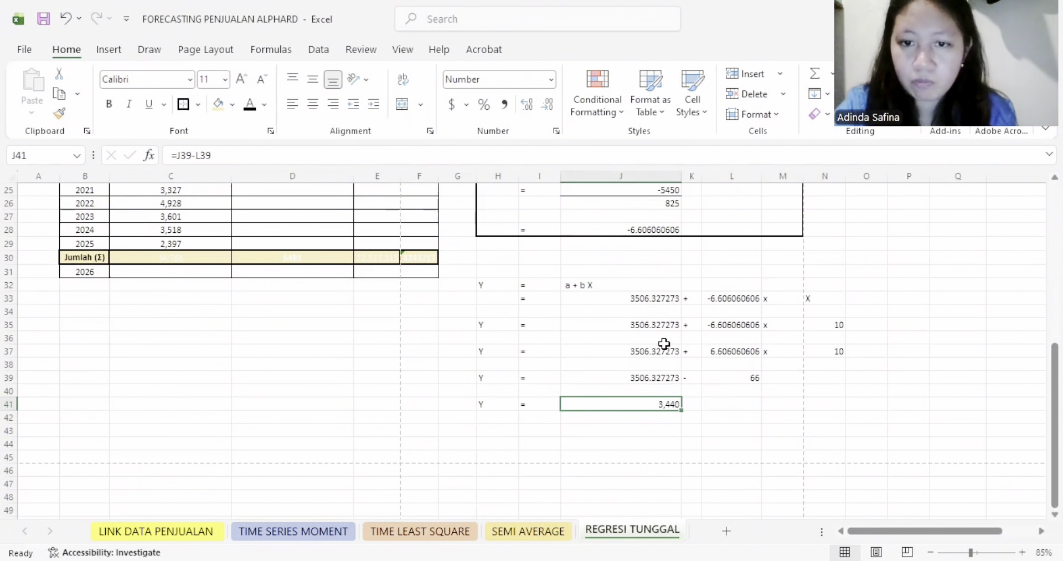
- Put thick outside borders around the Y = a + bX forecast calculation in H32:N42
left_click_drag(482, 284, 817, 422)
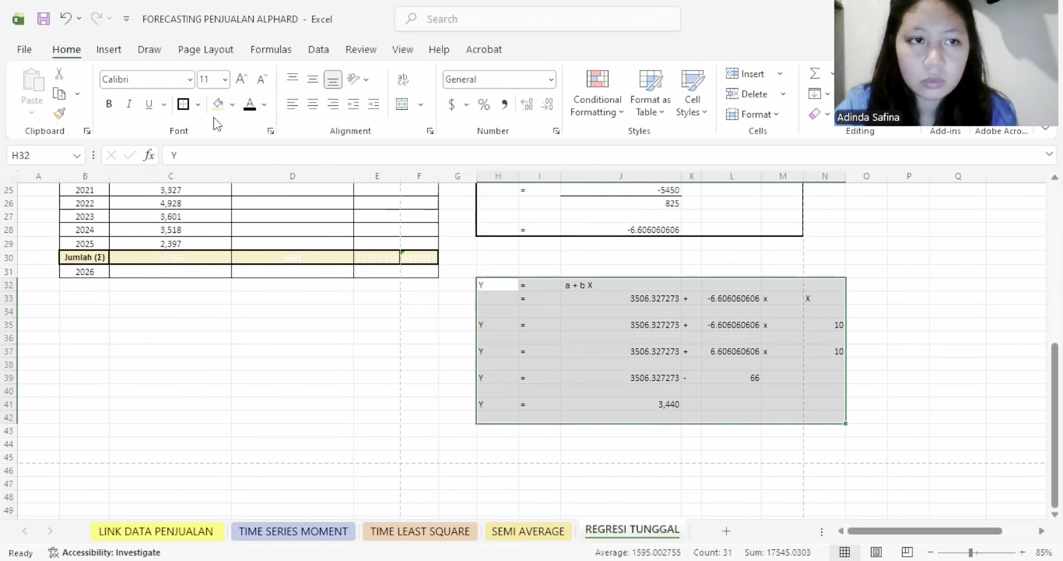
left_click(183, 106)
left_click(497, 378)
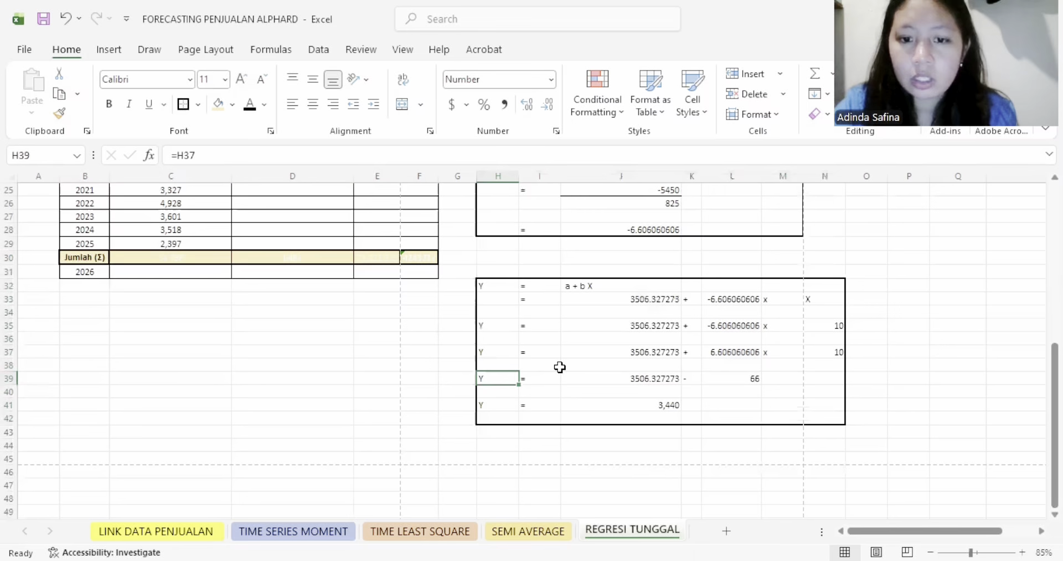
- Reveal the 2026 sales forecast in C15 of the first table by making its font black
left_click(662, 406)
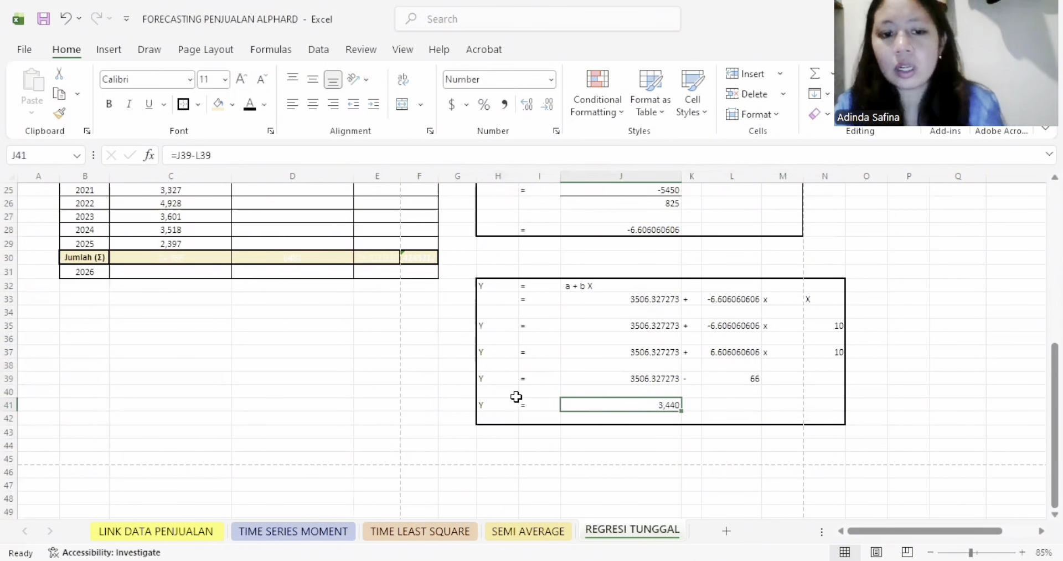
scroll(331, 326, "up", 7)
left_click(184, 334)
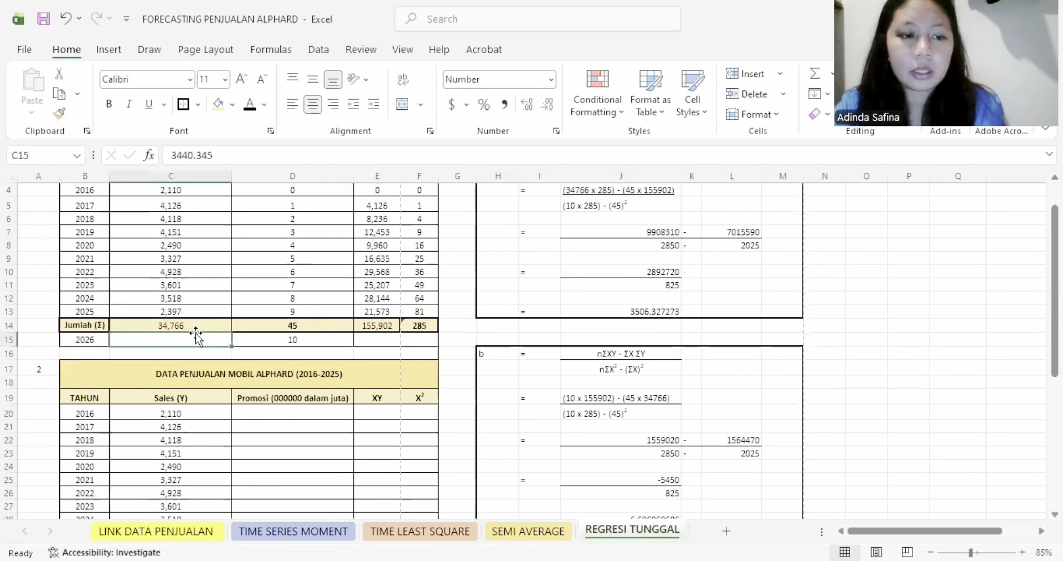
scroll(232, 334, "up", 2)
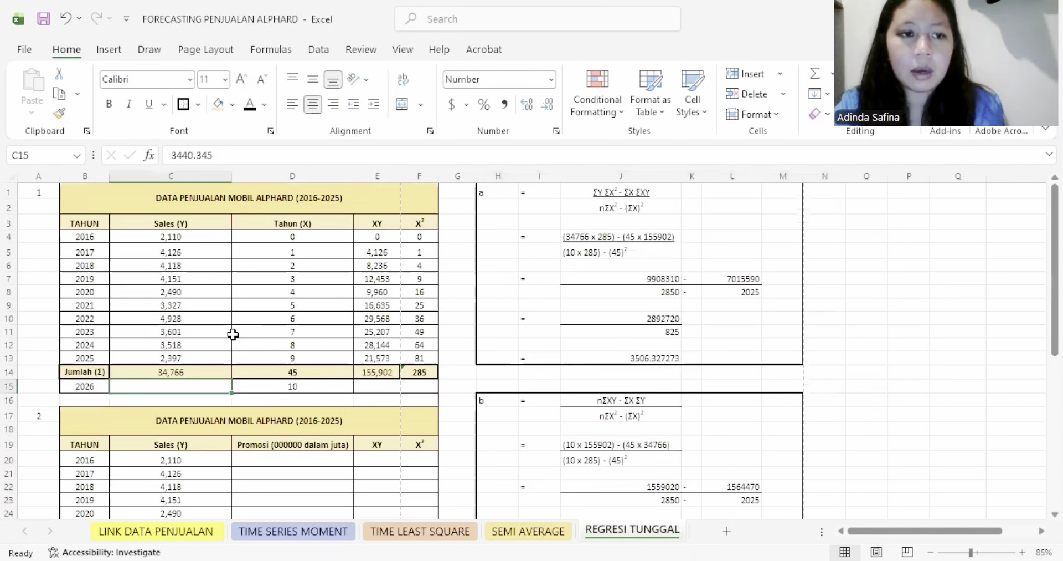
left_click(251, 105)
- Reveal the yearly promotion figures in D20:D29 of the second table by making their font black
scroll(631, 399, "down", 6)
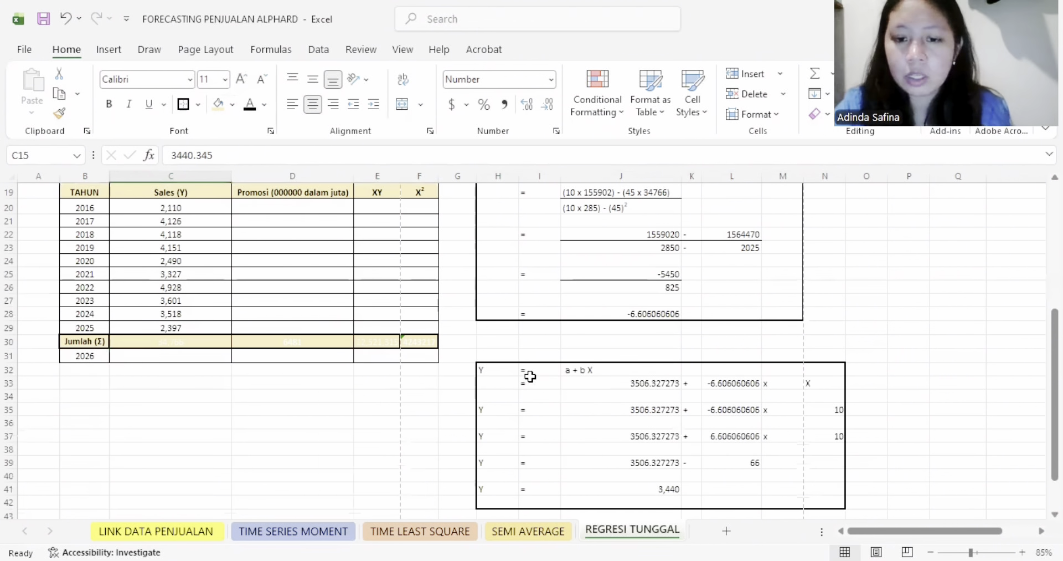
scroll(724, 441, "up", 6)
scroll(696, 423, "down", 7)
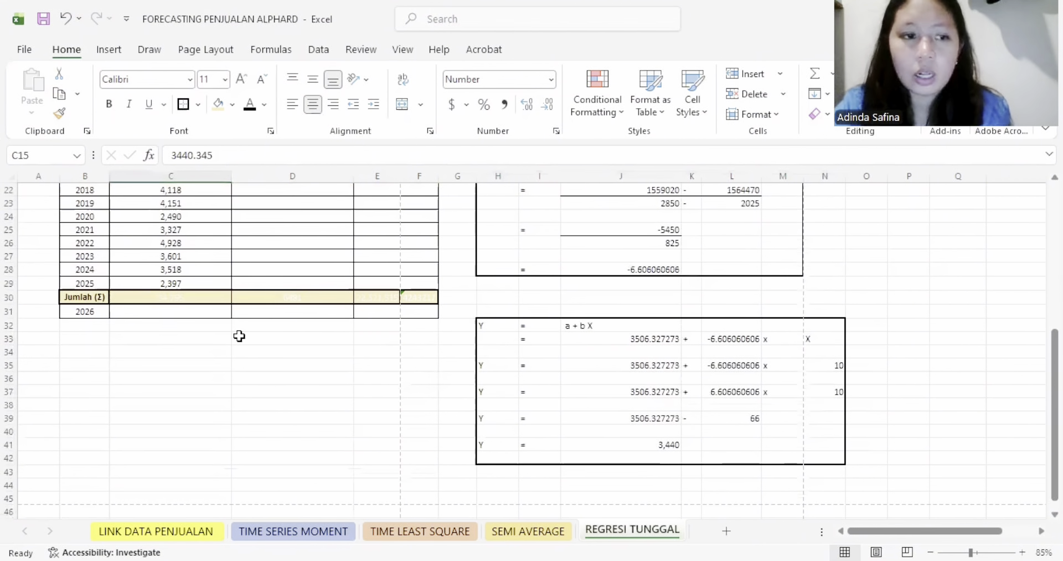
scroll(260, 324, "up", 6)
scroll(274, 332, "down", 3)
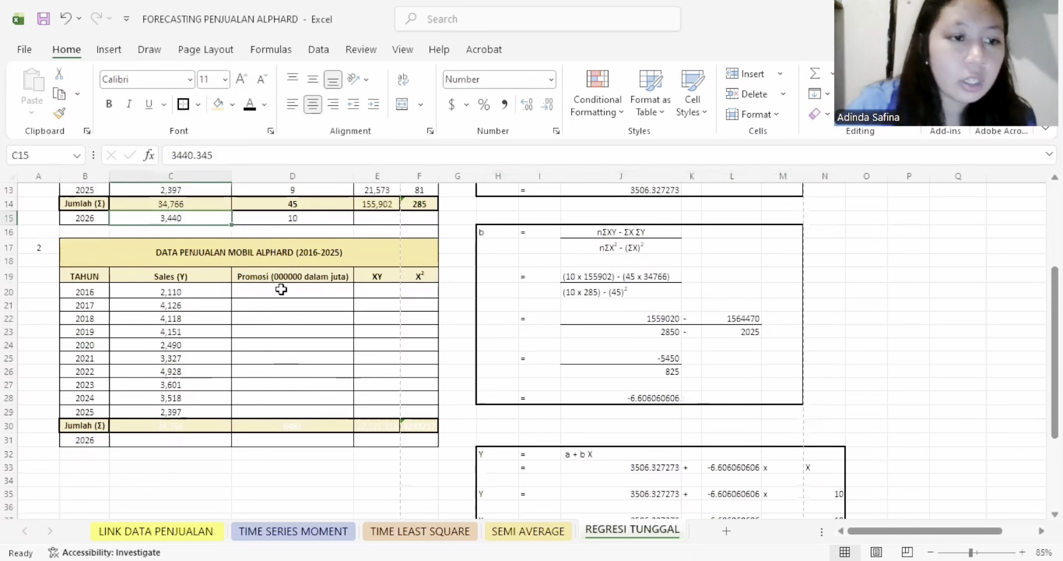
left_click(85, 290)
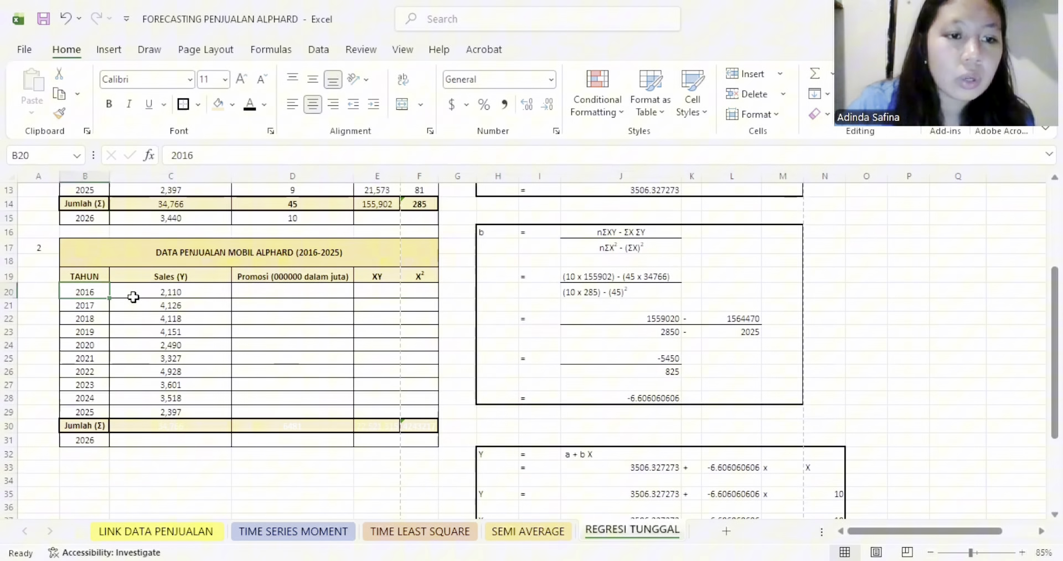
left_click(186, 358)
left_click_drag(307, 288, 294, 411)
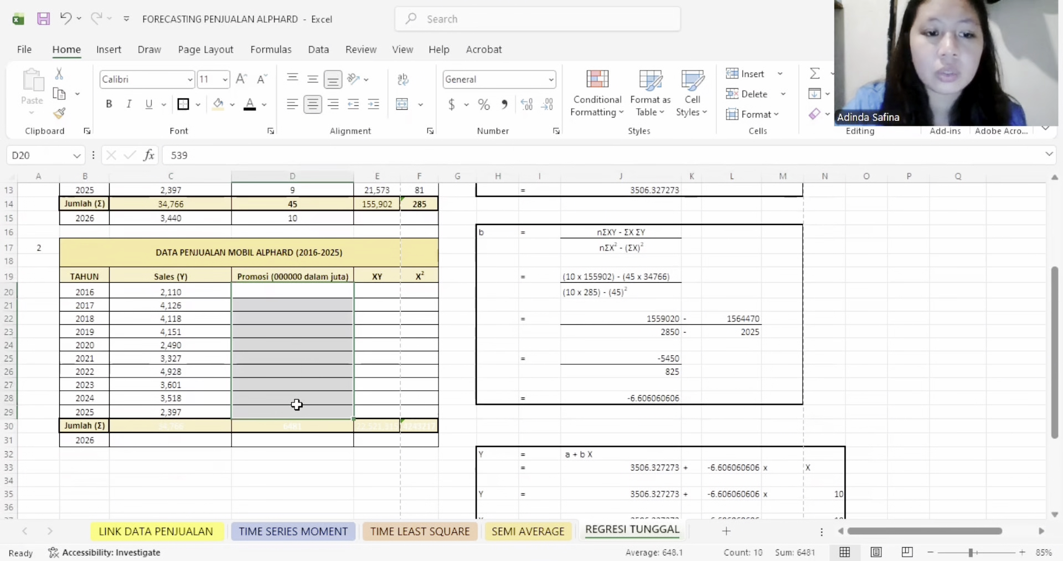
left_click(249, 104)
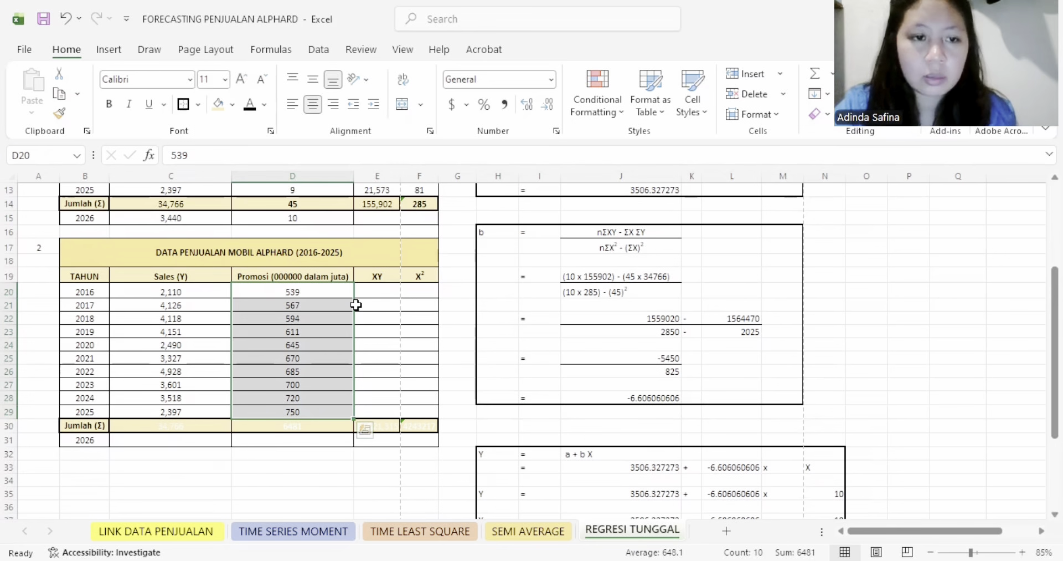
- Reveal the XY products in E20:E29 of the second table by making their font black
left_click(315, 289)
left_click(176, 291)
left_click_drag(372, 294, 373, 412)
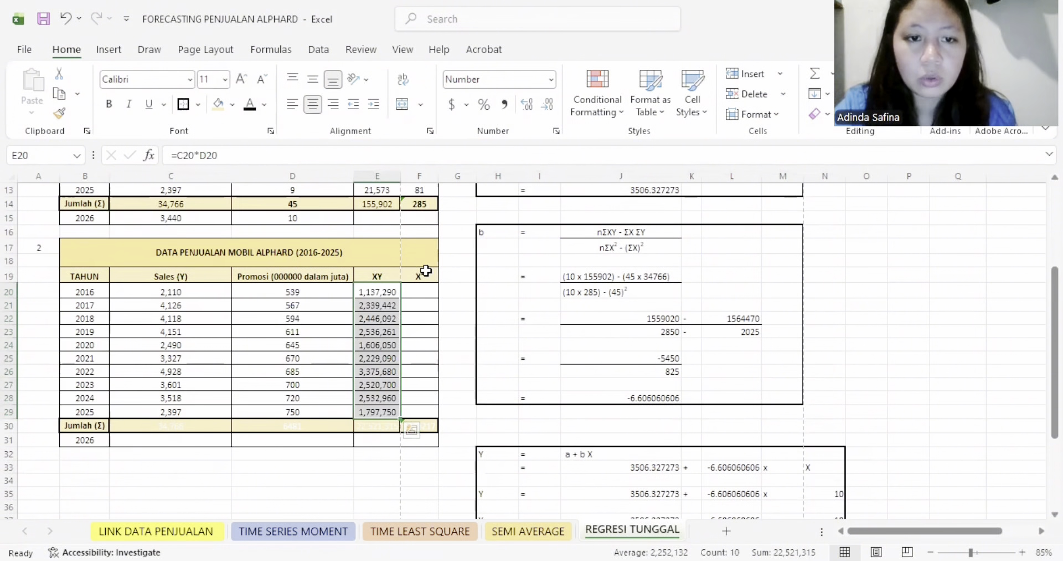
- Reveal the X² values in F20:F29 and the totals in C30:F30 by making their font black
left_click(296, 291)
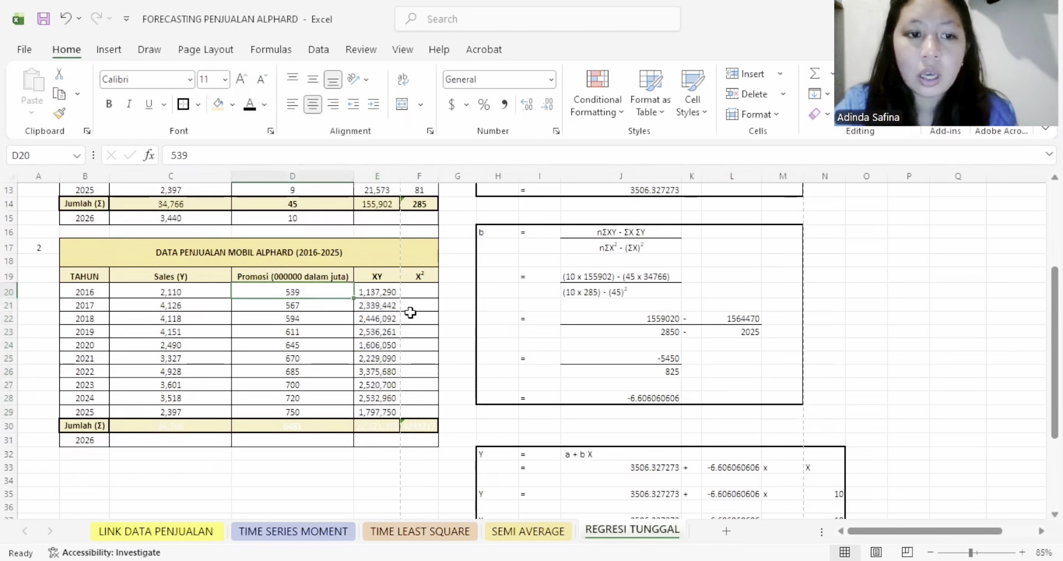
left_click_drag(419, 291, 420, 413)
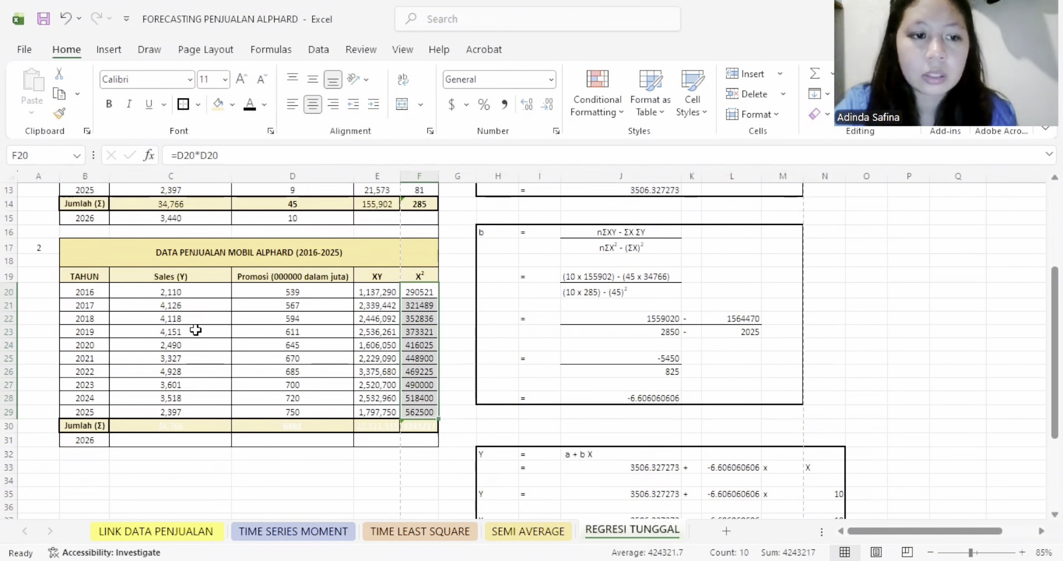
left_click_drag(211, 426, 420, 425)
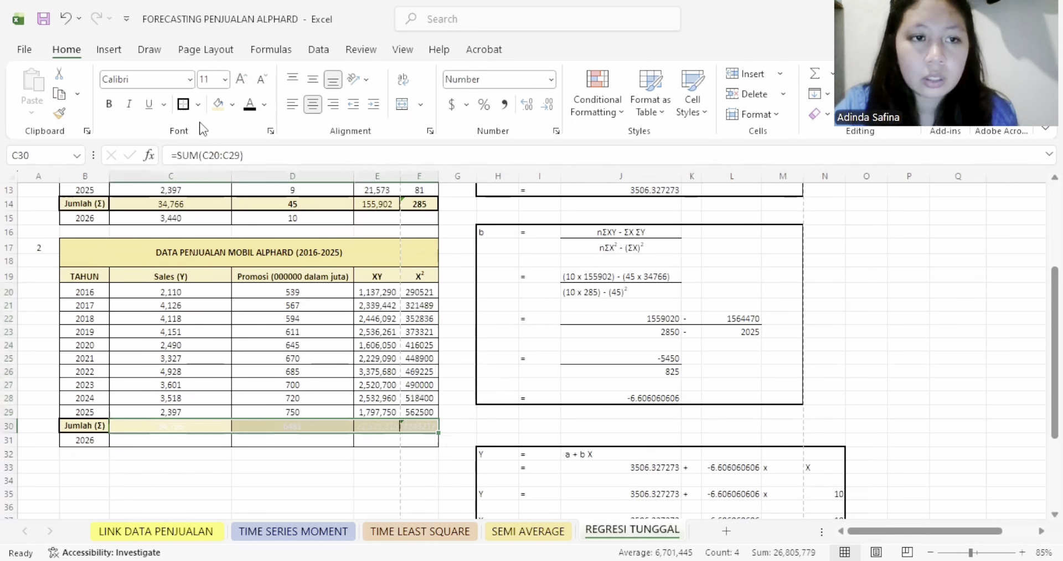
left_click(505, 304)
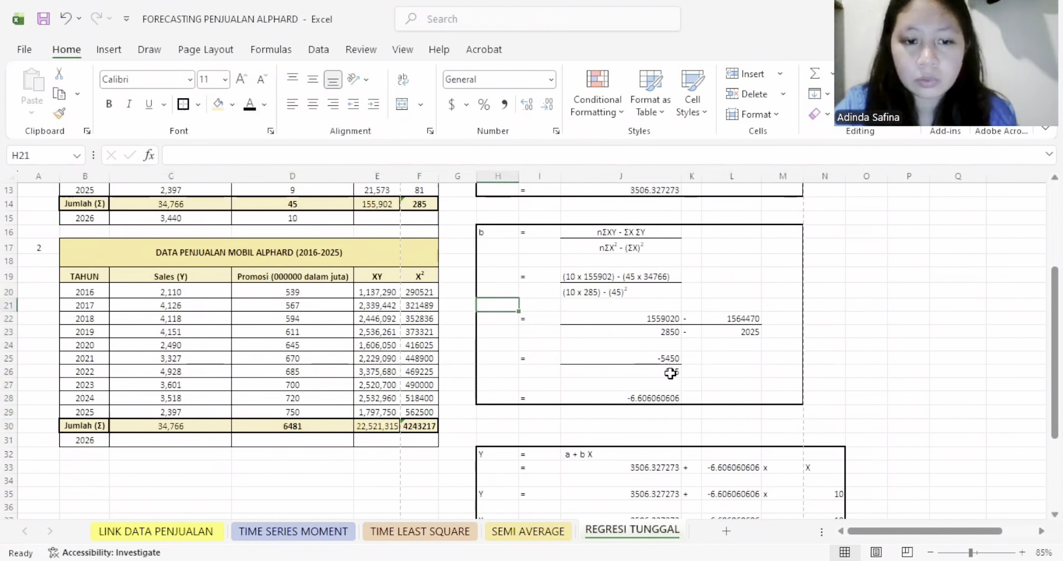
- Reveal the promotion-based calculation of a in P1:T13 with black font and put a bottom border under the numerator in R1
scroll(847, 335, "up", 4)
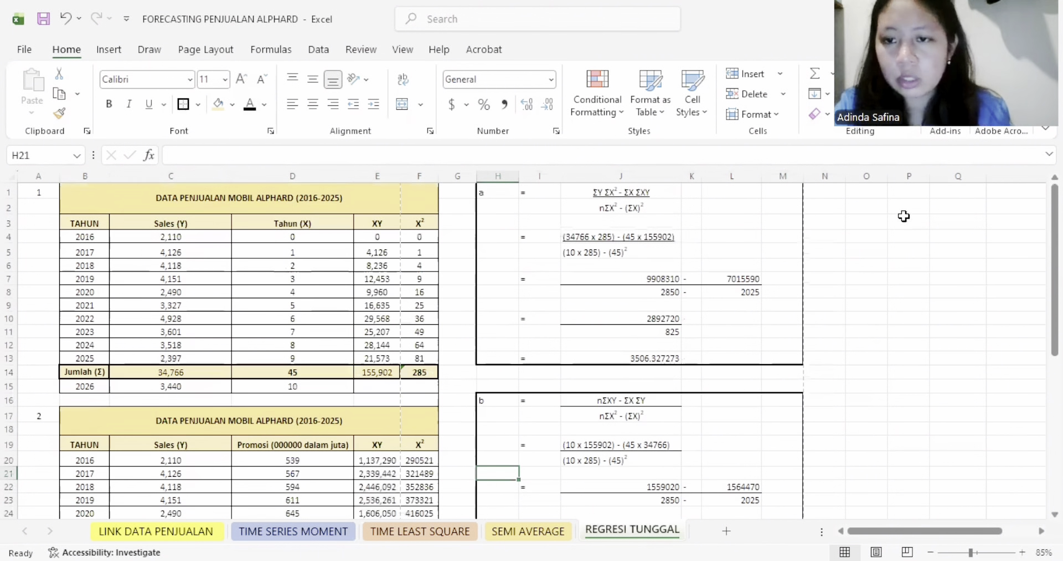
left_click(1041, 531)
left_click(1041, 531)
left_click(1042, 531)
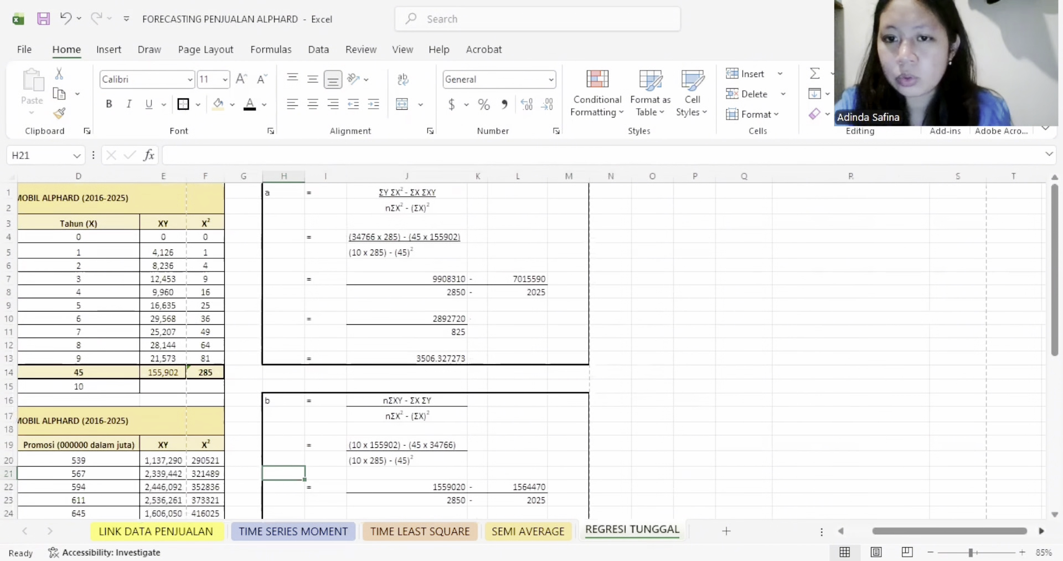
left_click(805, 368)
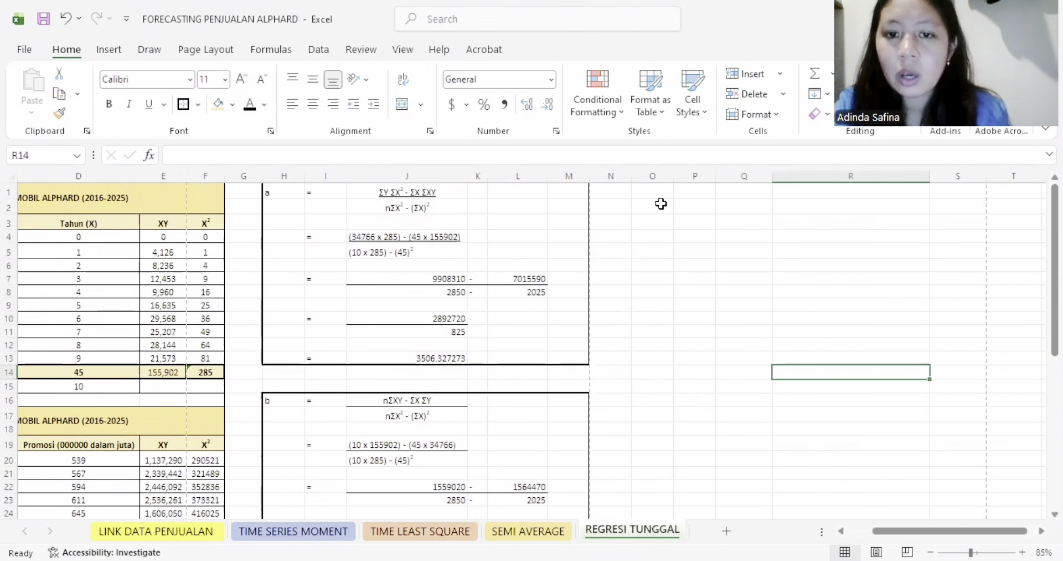
left_click_drag(932, 261, 1023, 358)
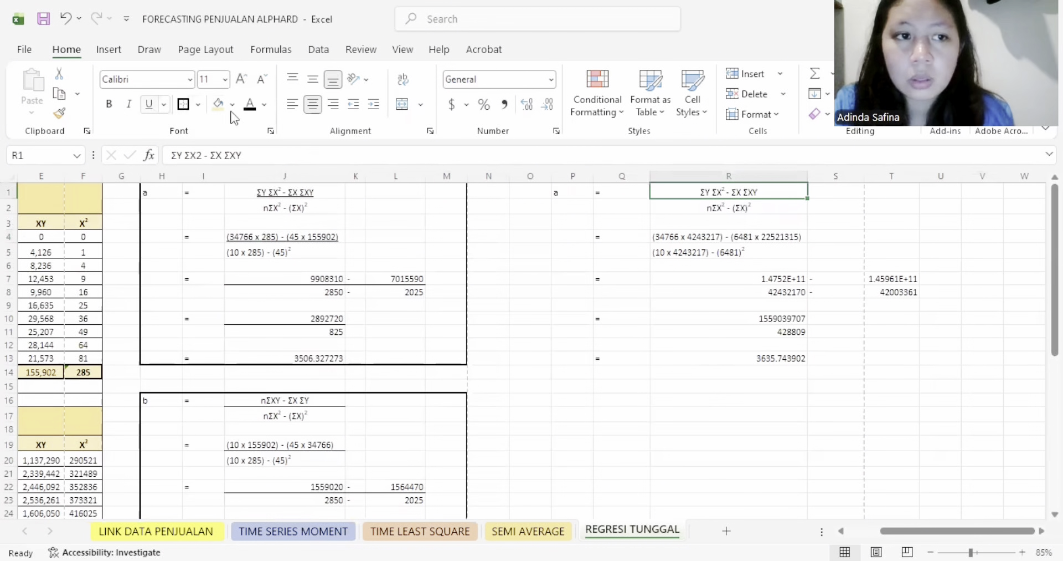
left_click(184, 104)
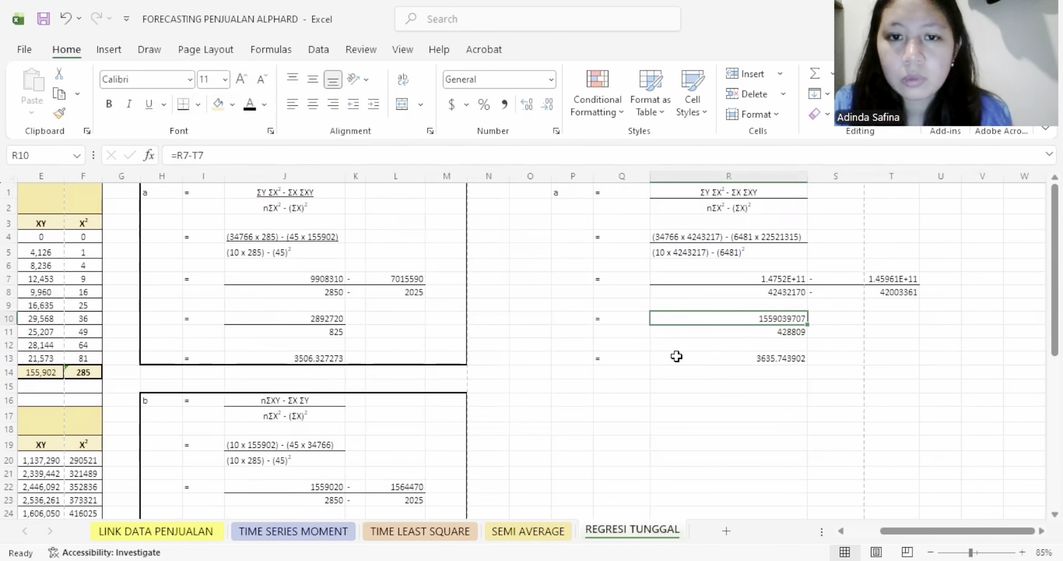
left_click(677, 357)
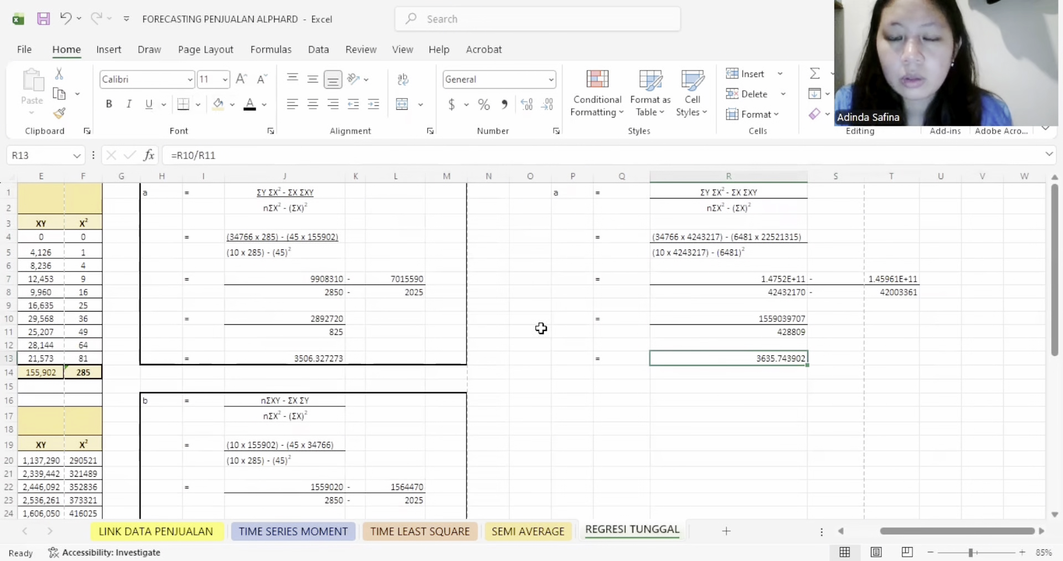
- Hide columns H through O so the promotion-based calculation sits beside the data tables
left_click(539, 175)
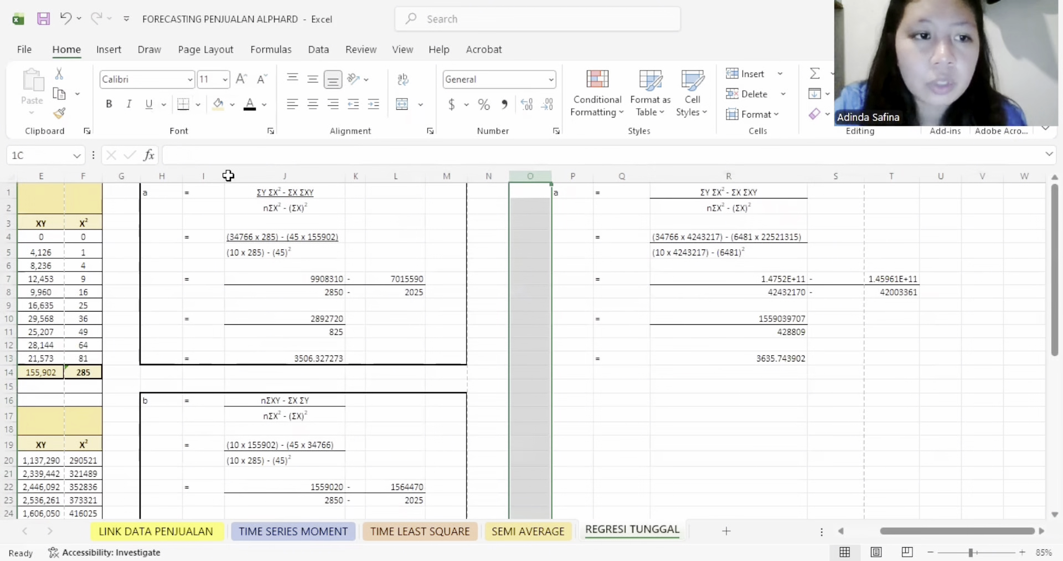
left_click_drag(158, 204, 158, 203)
right_click(158, 204)
left_click(188, 465)
left_click(308, 347)
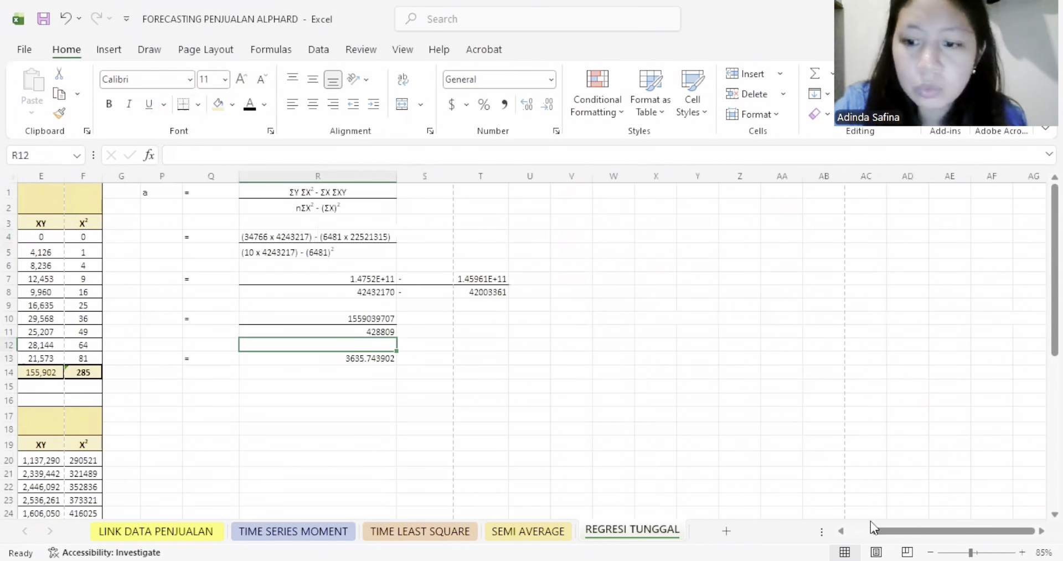
left_click_drag(906, 530, 864, 529)
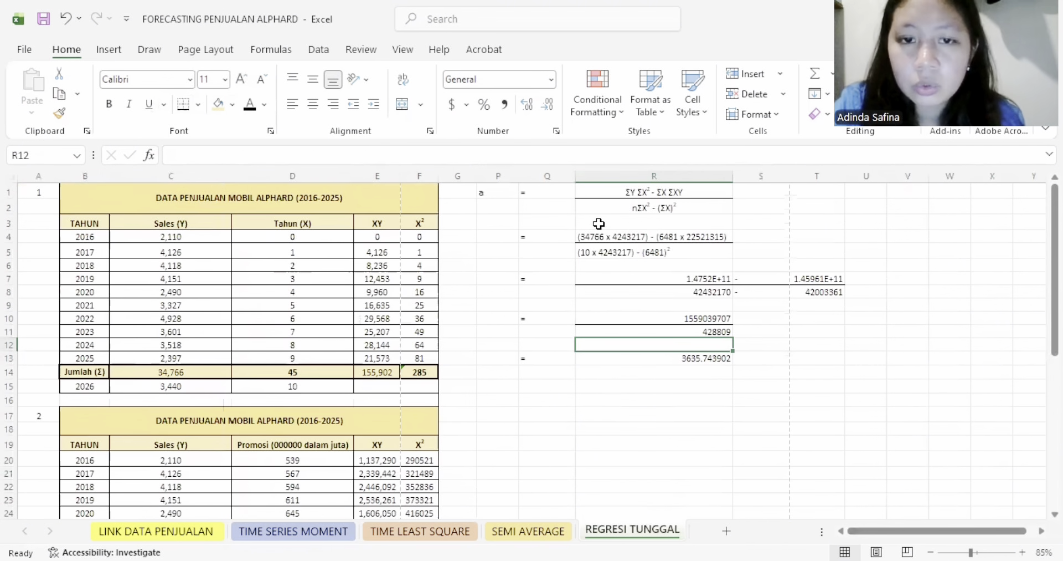
- Trace the first product in the numerator of a to the ΣY total in C30 and the ΣX² total in F30
left_click(493, 190)
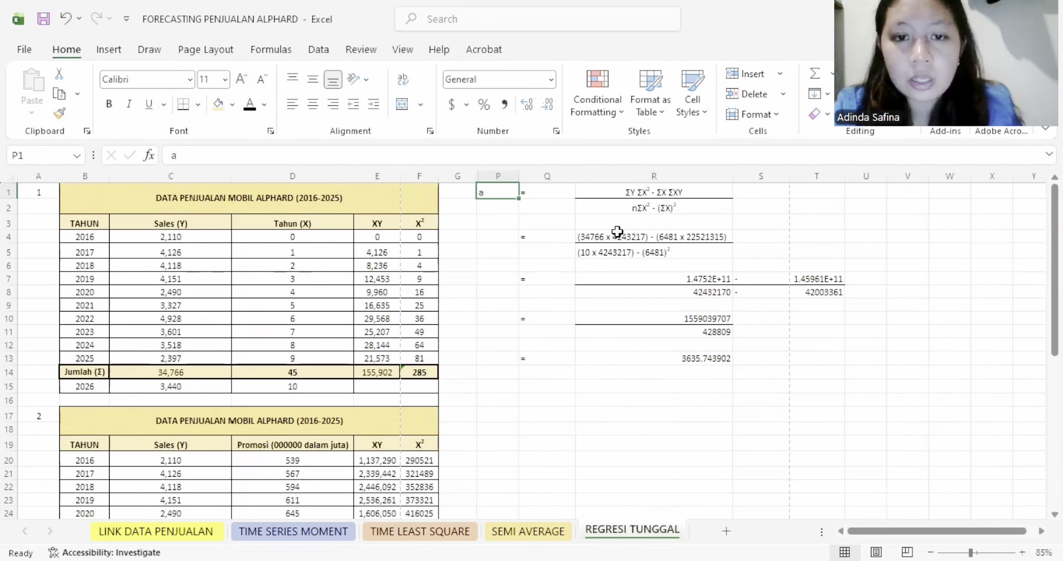
scroll(615, 231, "down", 2)
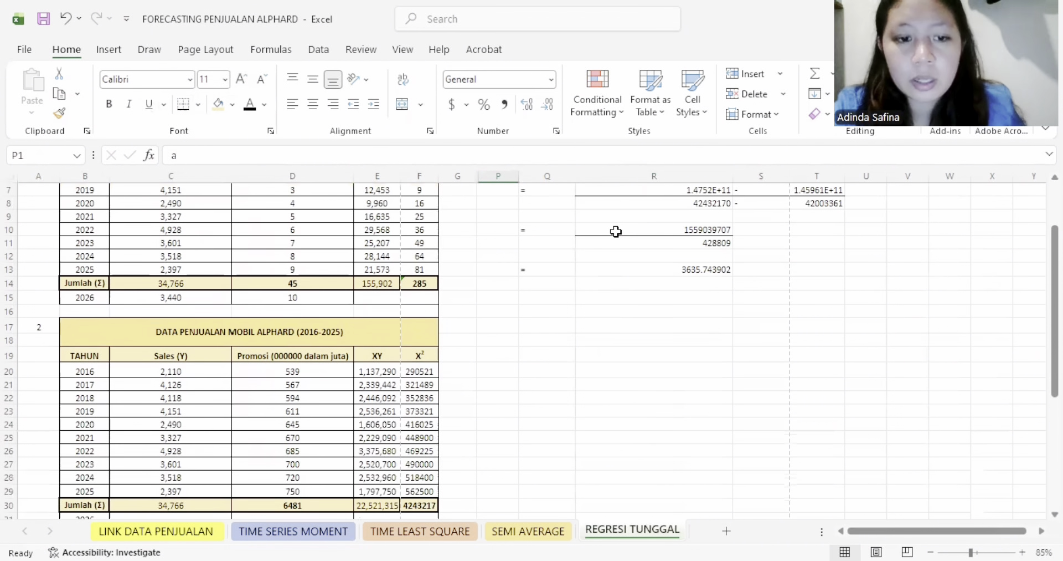
left_click(188, 505)
scroll(487, 427, "up", 2)
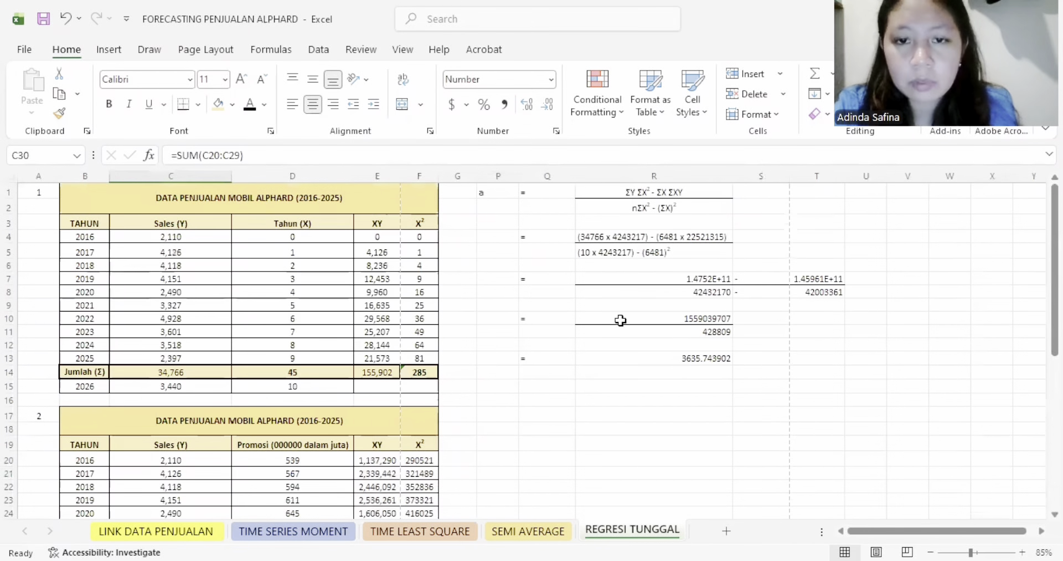
left_click(636, 226)
scroll(597, 318, "down", 4)
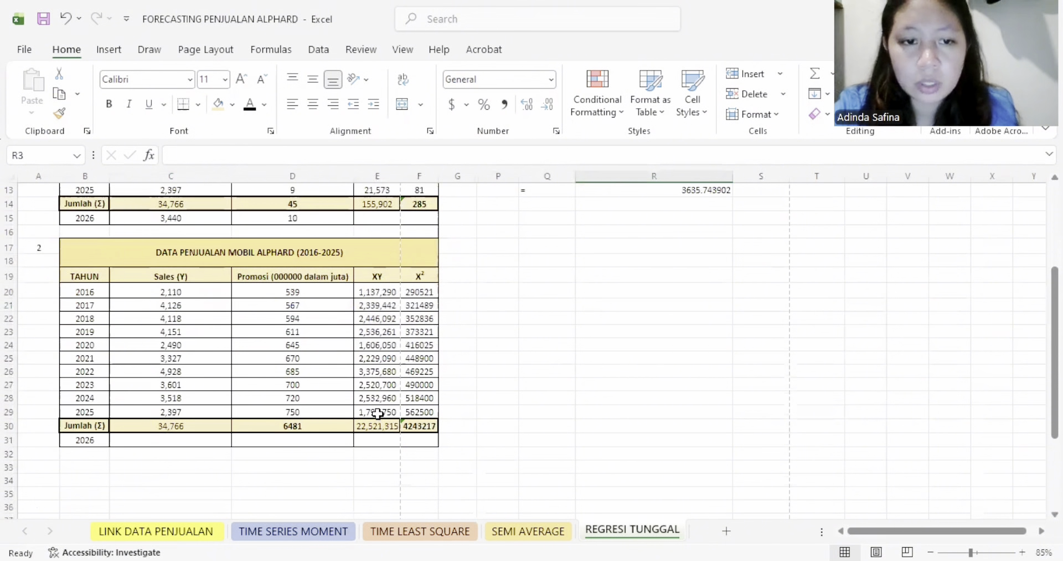
left_click(419, 425)
scroll(571, 417, "up", 4)
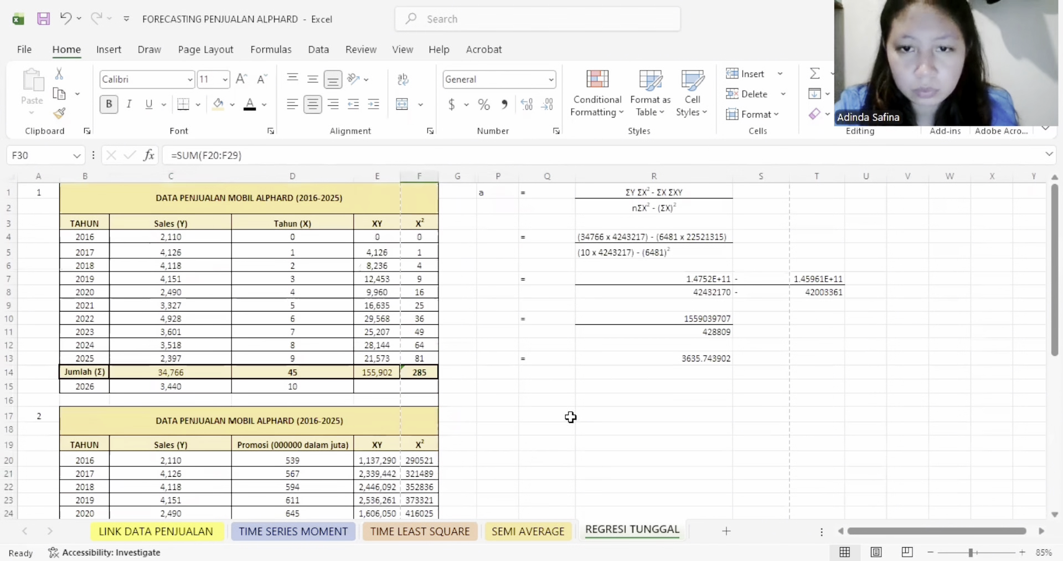
- Trace the second product in R4's numerator to the ΣX total in D30 and the ΣXY total in E30
scroll(472, 373, "down", 3)
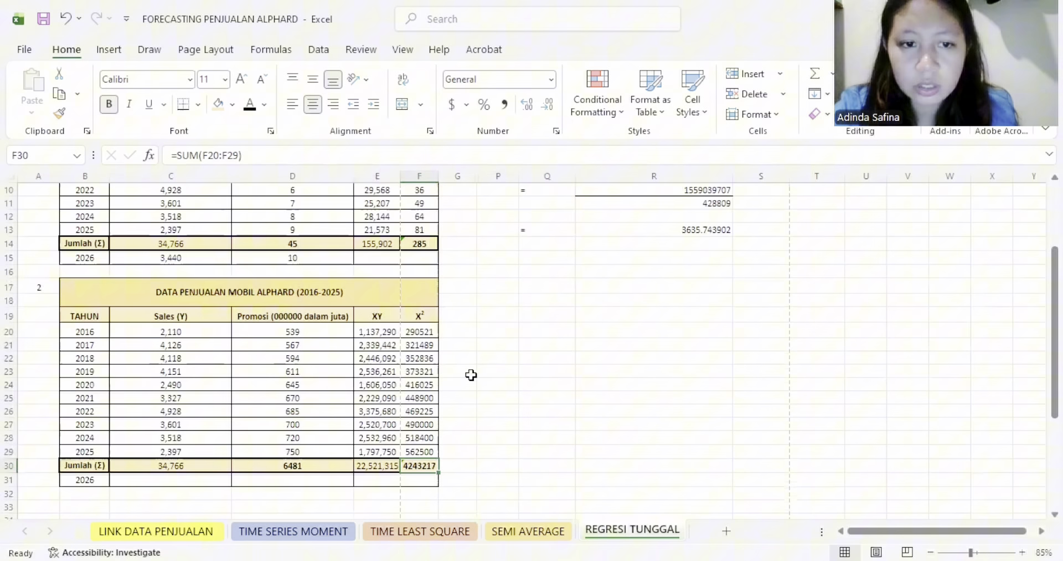
left_click(308, 465)
scroll(571, 423, "up", 3)
left_click(691, 235)
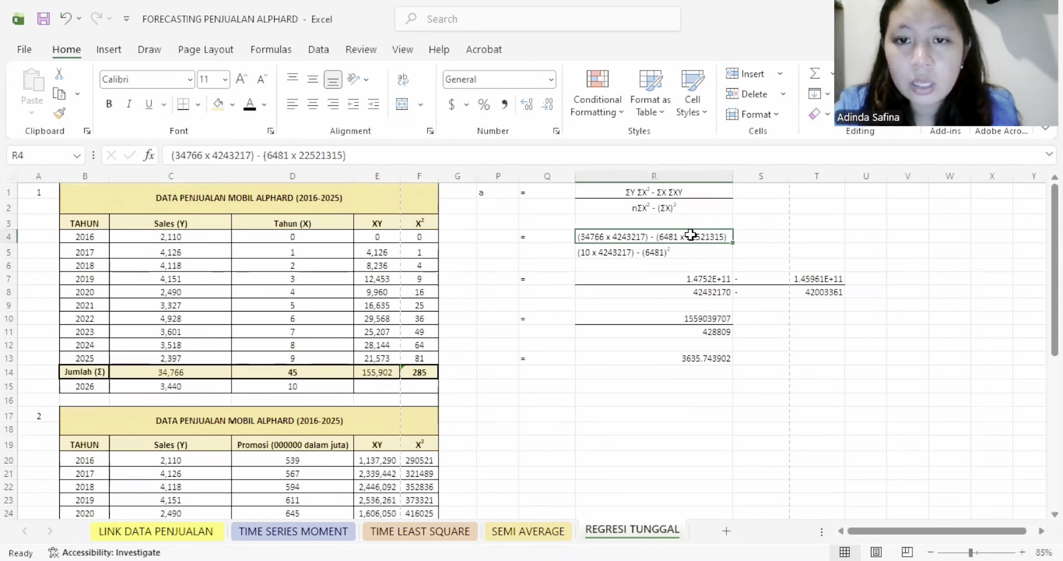
scroll(462, 336, "down", 4)
left_click(379, 440)
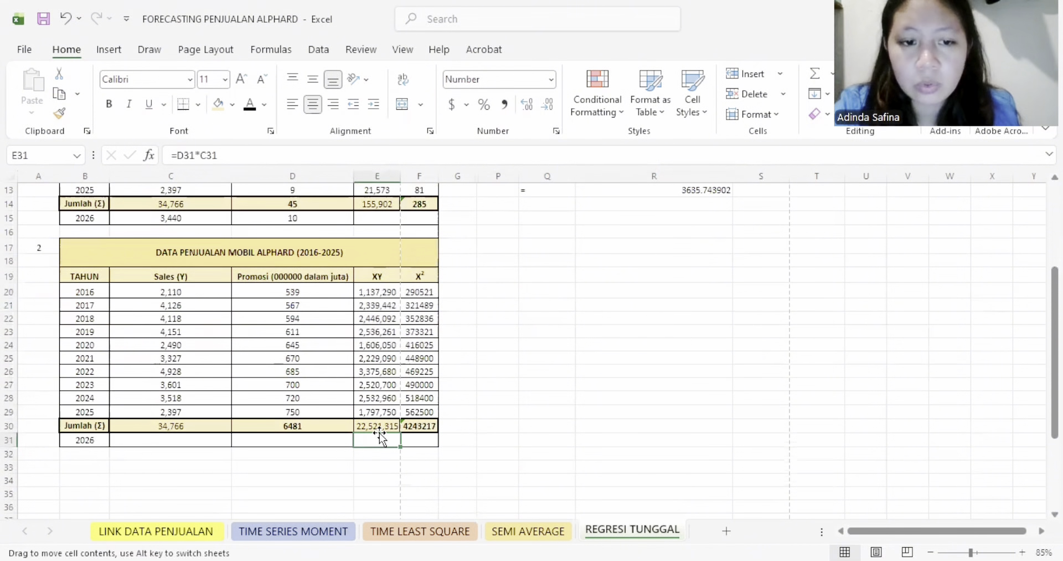
left_click(378, 425)
scroll(620, 346, "up", 4)
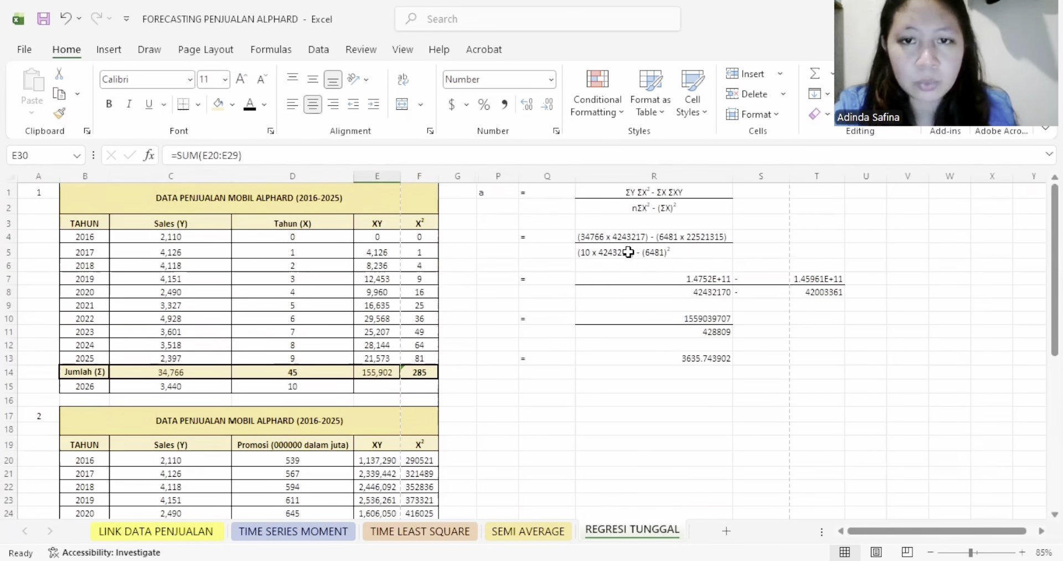
- Compare the denominator of a in R5 with the ΣX² and ΣX totals in row 30 of the second table
left_click(588, 254)
scroll(423, 372, "down", 5)
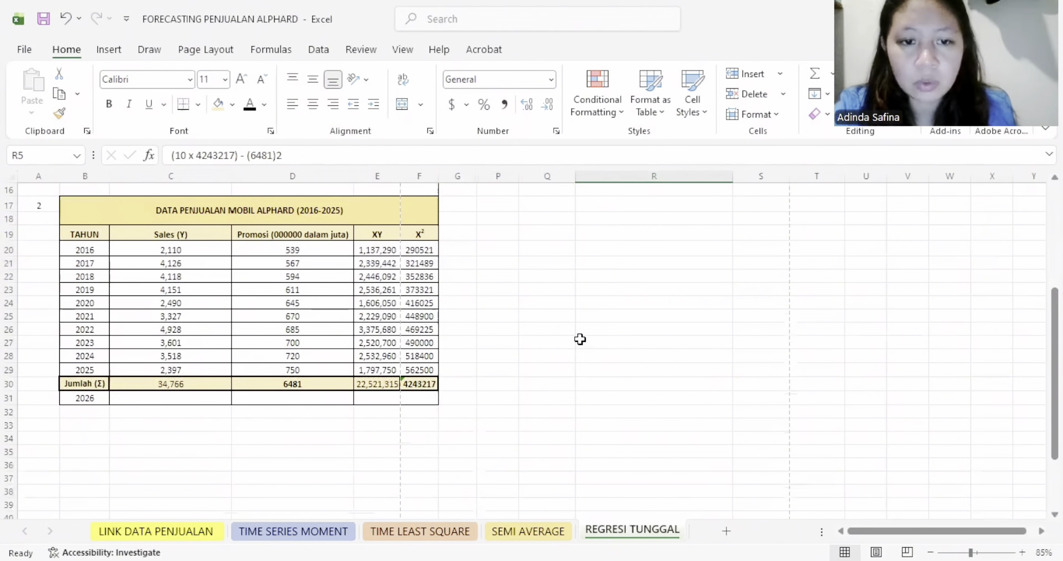
scroll(580, 337, "up", 5)
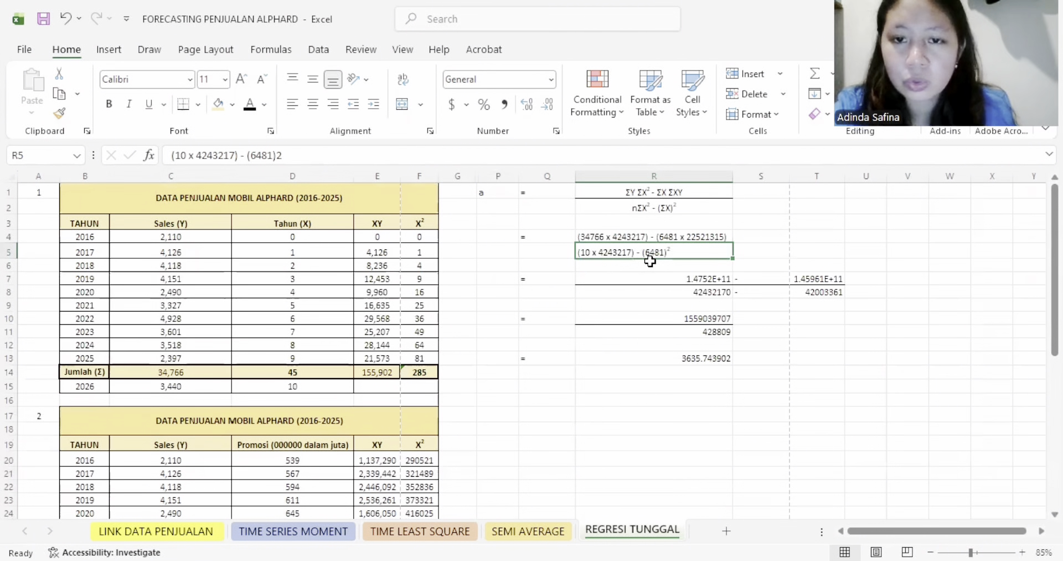
scroll(439, 369, "down", 4)
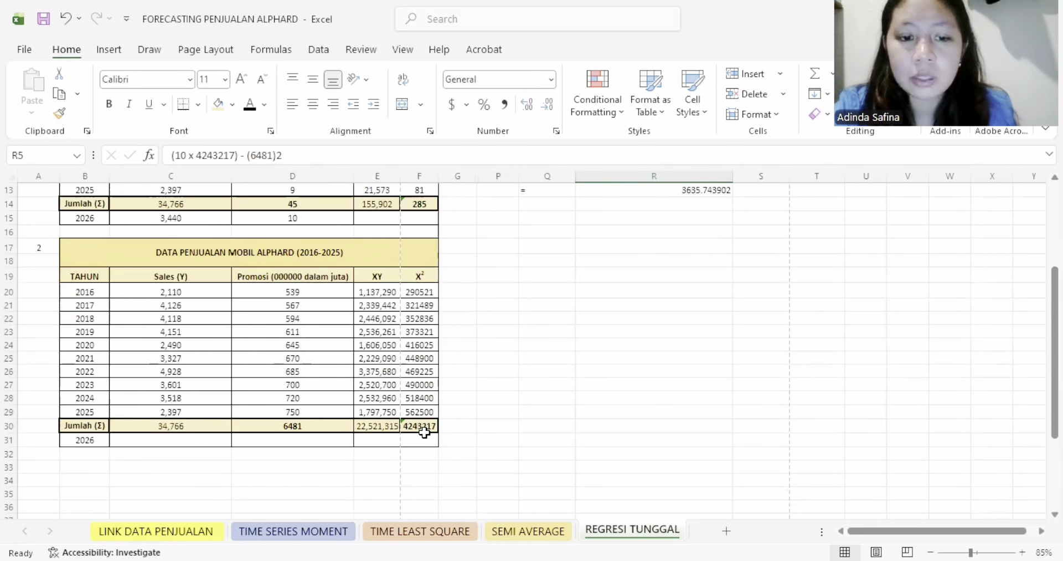
scroll(530, 406, "up", 2)
scroll(530, 406, "up", 2)
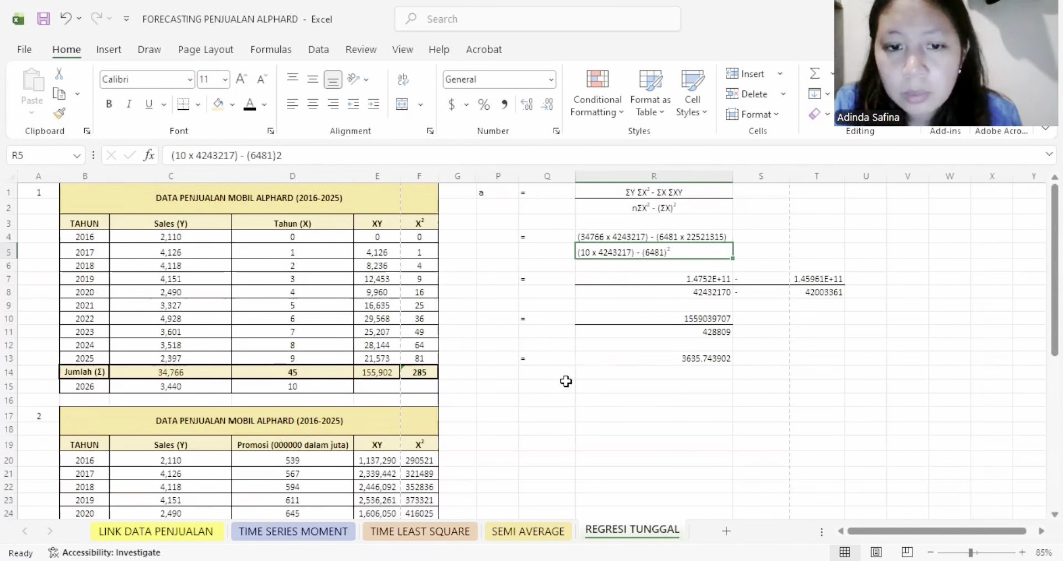
- Frame the coefficient a calculation in P1:T13 with thick outside borders
left_click(695, 359)
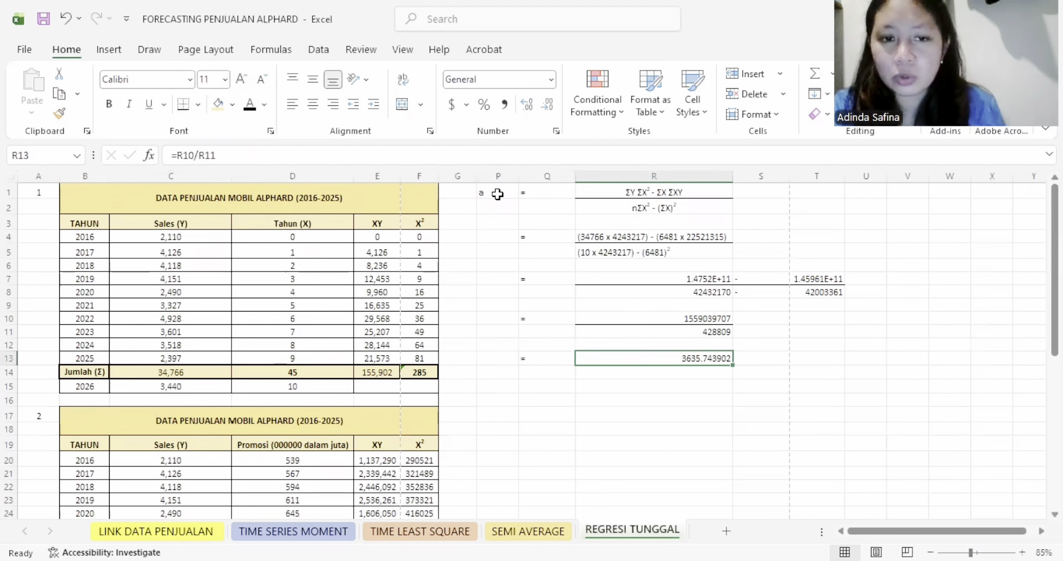
left_click_drag(481, 192, 830, 357)
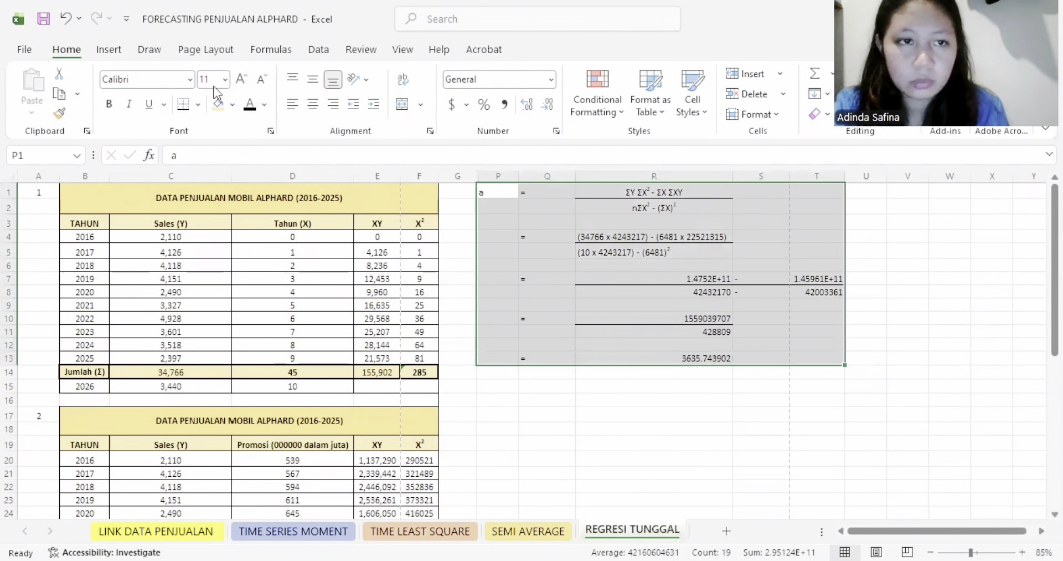
left_click(198, 103)
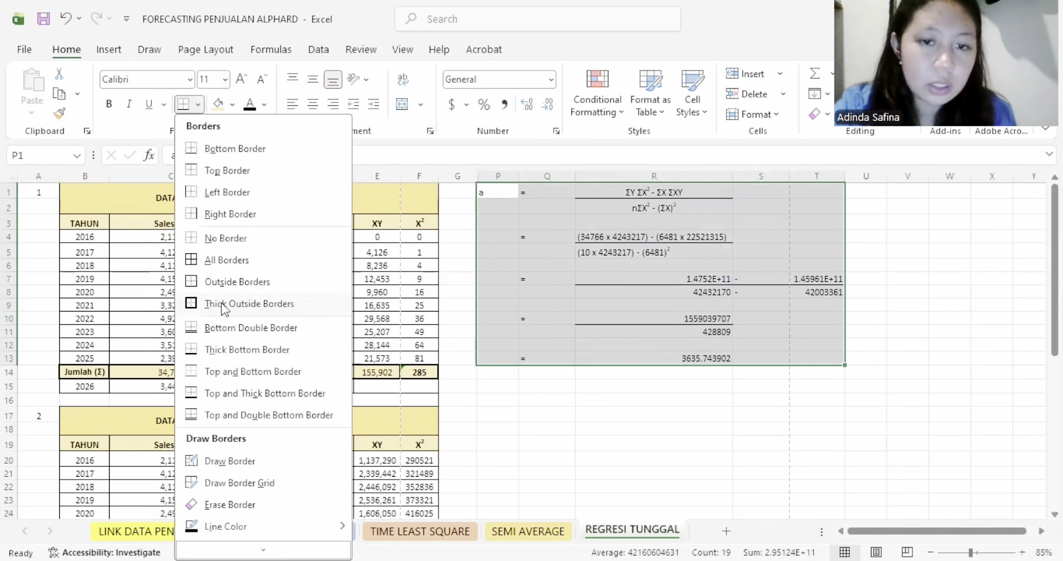
- Reveal the hidden coefficient b calculation in P16:T30 by setting its font colour to black
scroll(554, 392, "down", 1)
left_click_drag(494, 352, 803, 510)
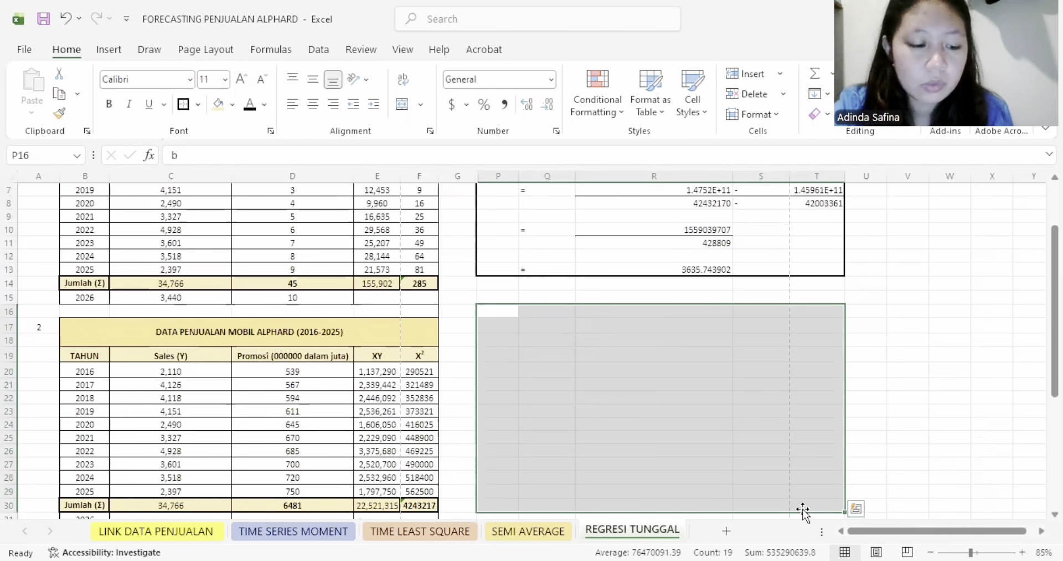
left_click(253, 108)
left_click(546, 339)
scroll(600, 359, "down", 2)
scroll(610, 354, "down", 1)
scroll(610, 354, "up", 2)
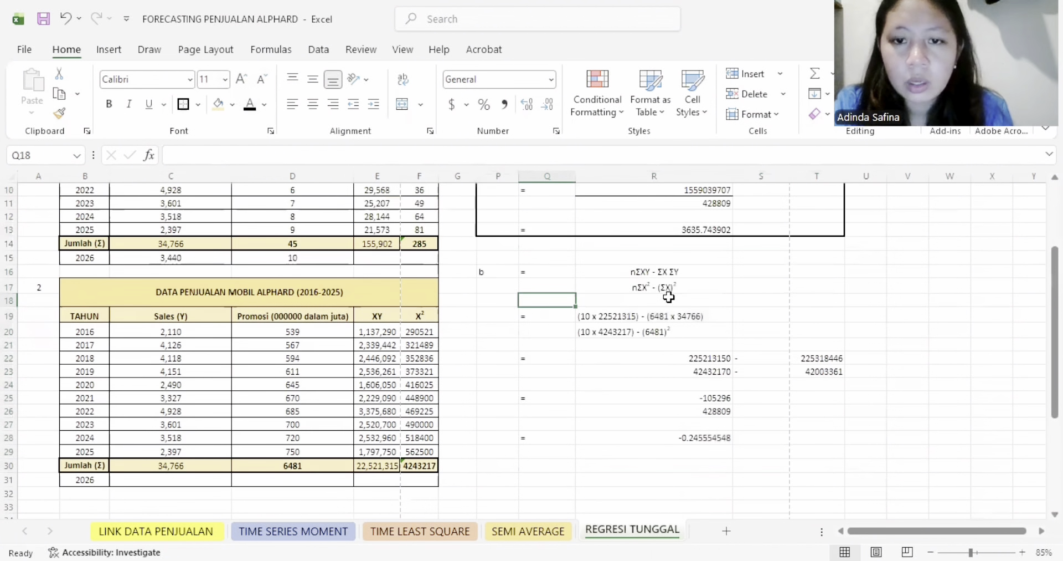
- Add bottom borders as fraction lines under the numerators of b, including R16, R19 and R22:T22
left_click(668, 274)
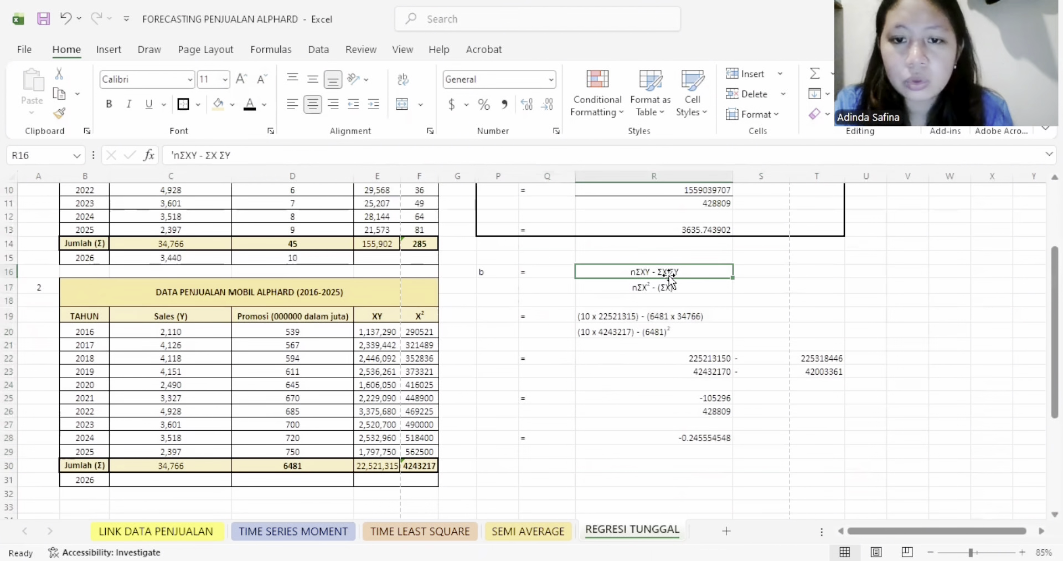
left_click(197, 105)
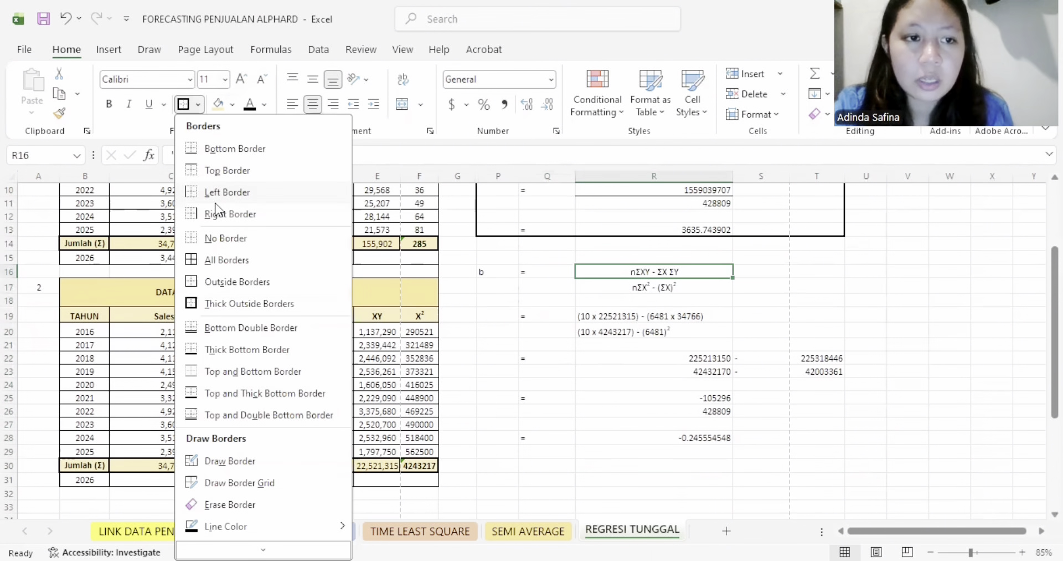
left_click(233, 150)
left_click(660, 316)
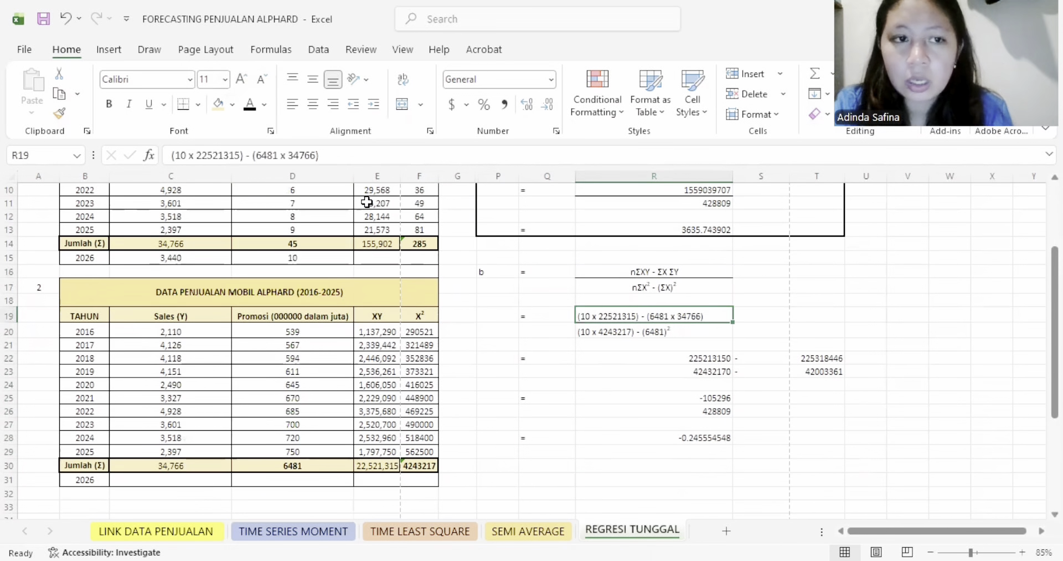
left_click(186, 111)
left_click_drag(711, 359, 814, 368)
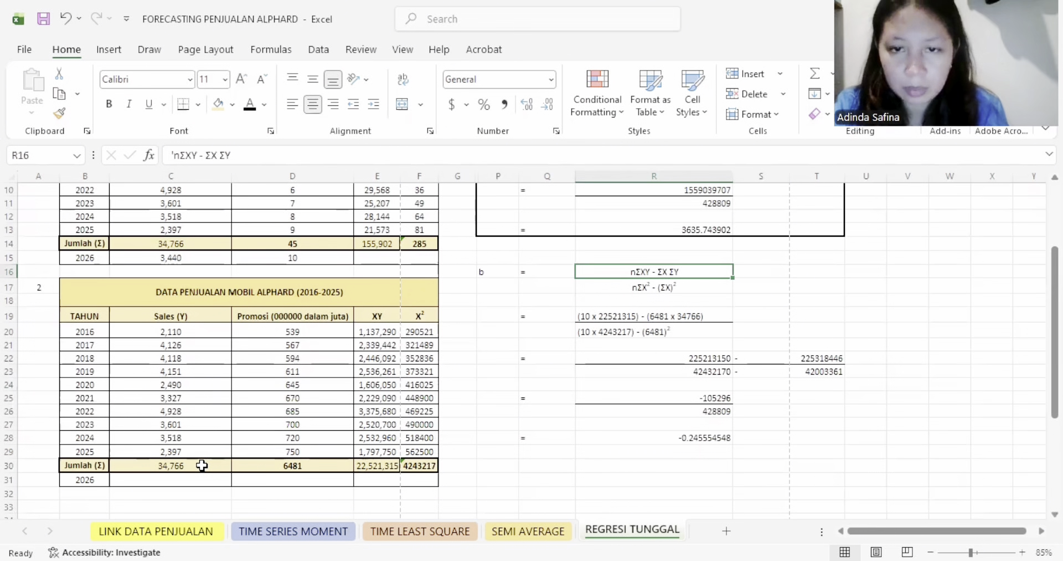
- Compare b's denominator in R17 with the ΣX² total in F30, and frame the b calculation in P16:T28 with thick outside borders
left_click(638, 284)
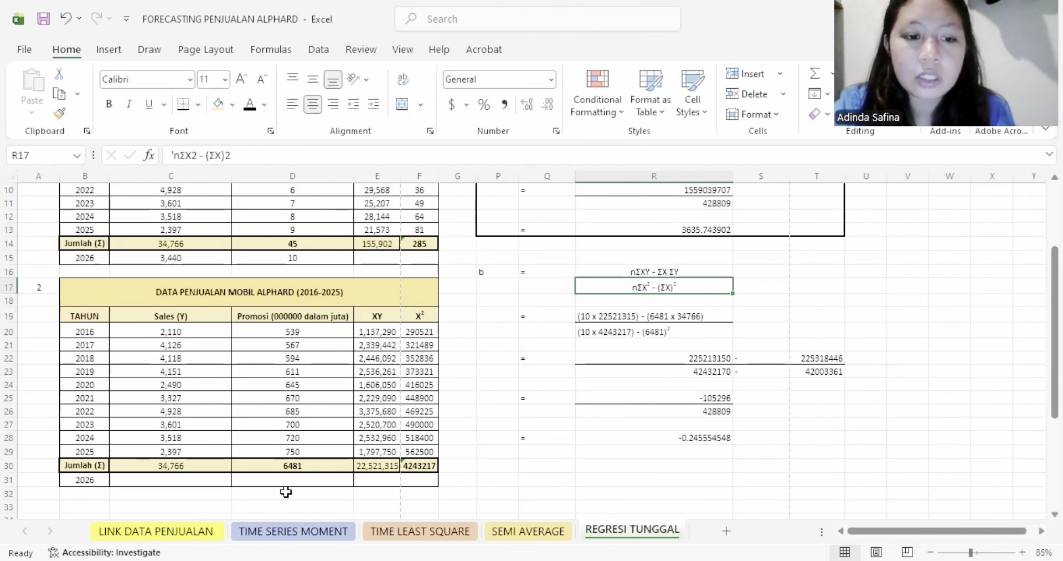
left_click(421, 467)
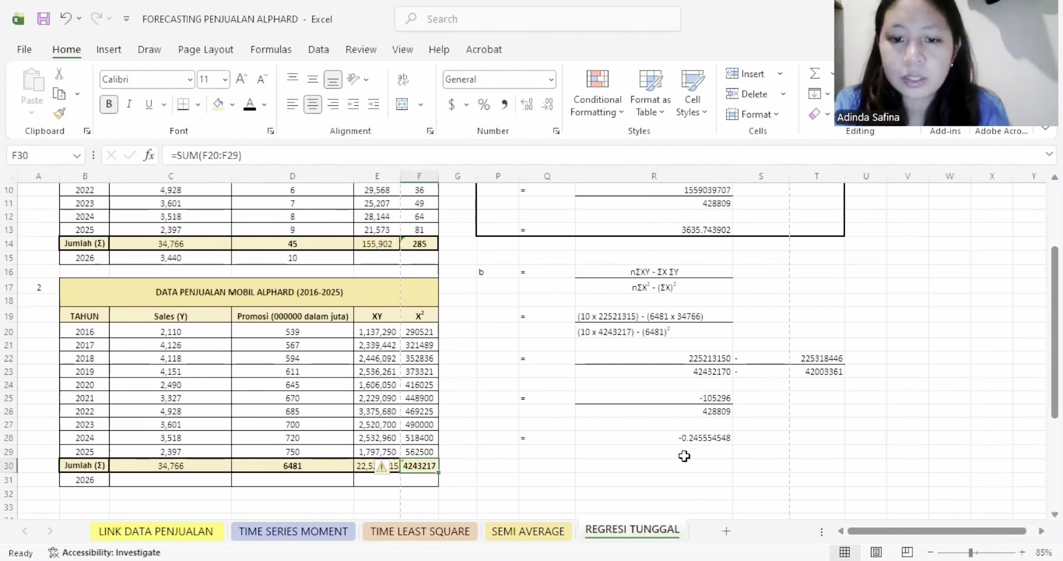
left_click(690, 436)
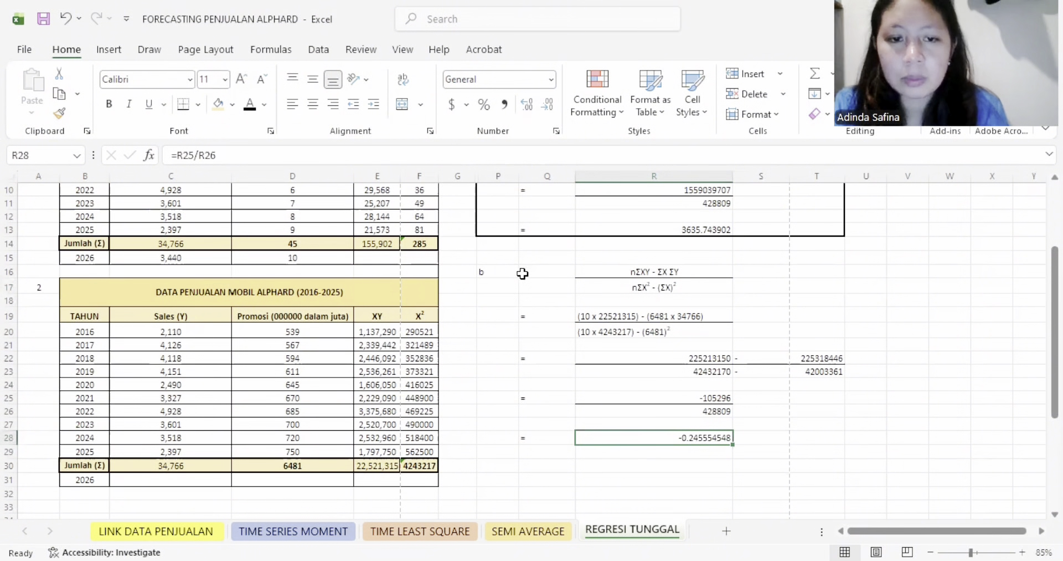
left_click_drag(497, 272, 821, 434)
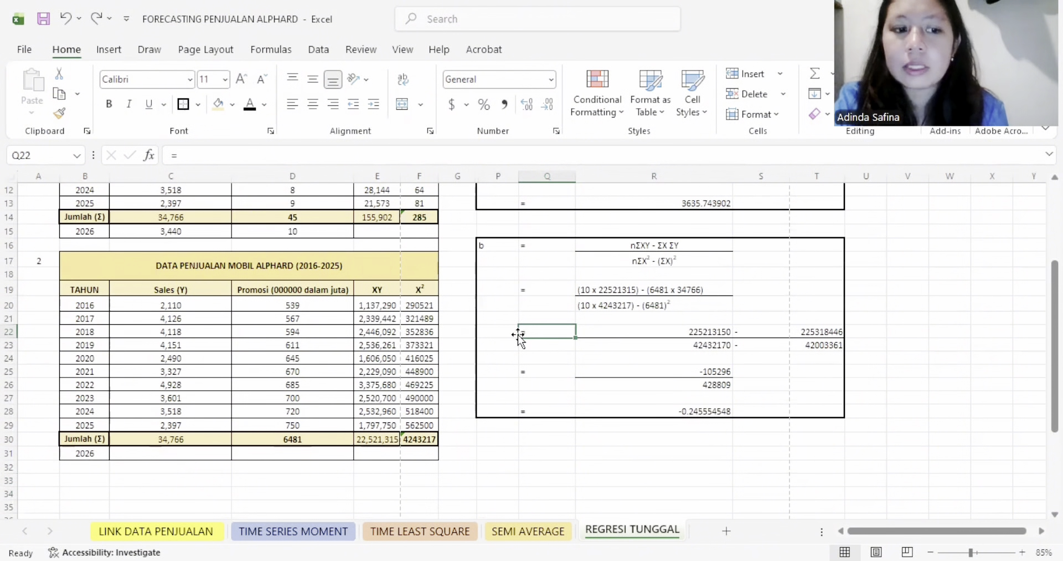
- Reveal the hidden Y = a + bX solution in P30:W51 by setting its font colour to black
scroll(518, 336, "down", 5)
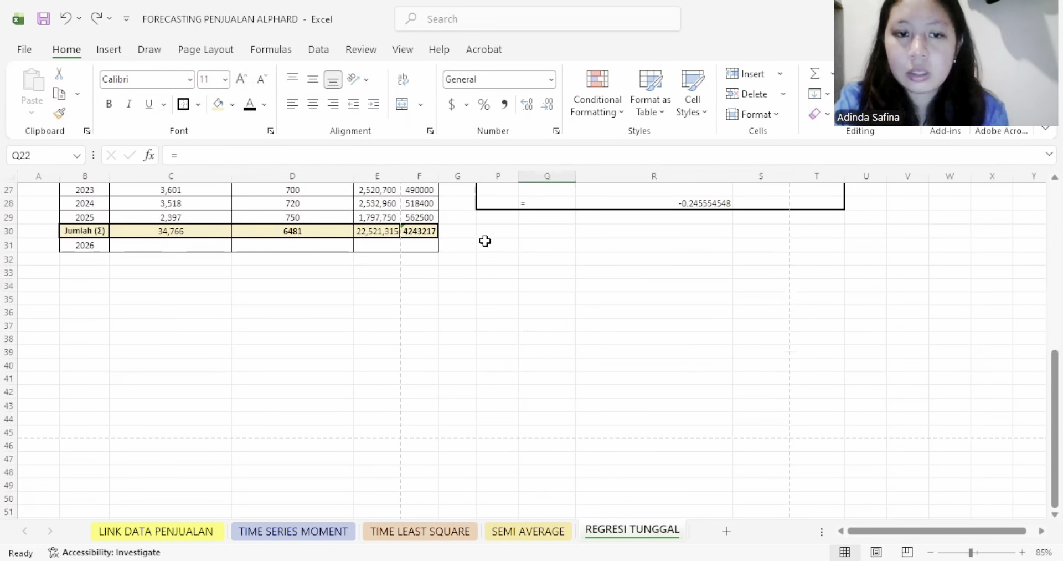
mouse_move(481, 230)
left_mouse_down()
mouse_move(565, 330)
mouse_move(956, 514)
left_mouse_up()
left_click(250, 104)
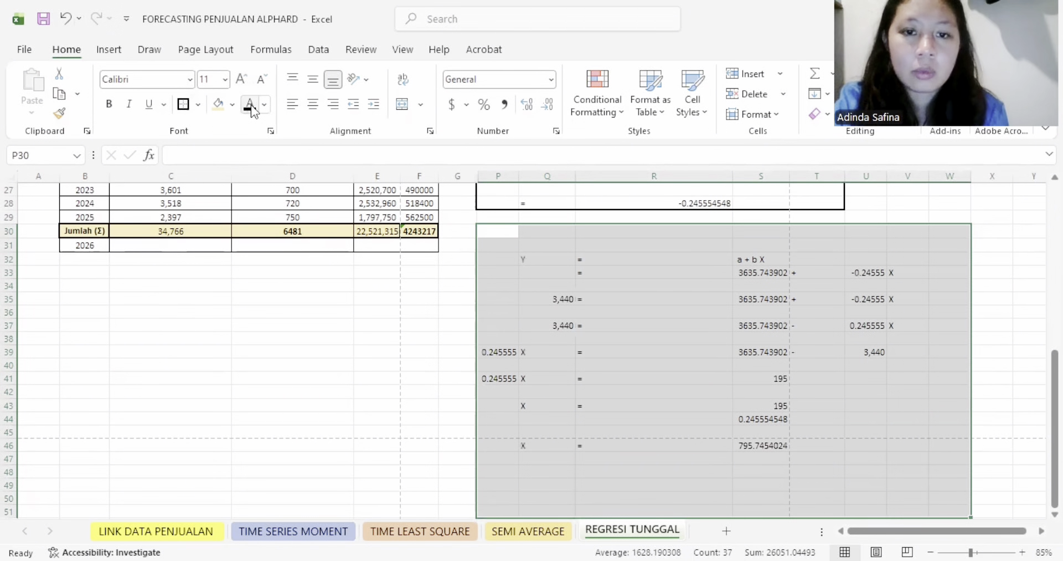
left_click(536, 260)
- Trace Y in the regression equation, entered in Q35, to the 2026 sales forecast in C15
scroll(714, 305, "up", 4)
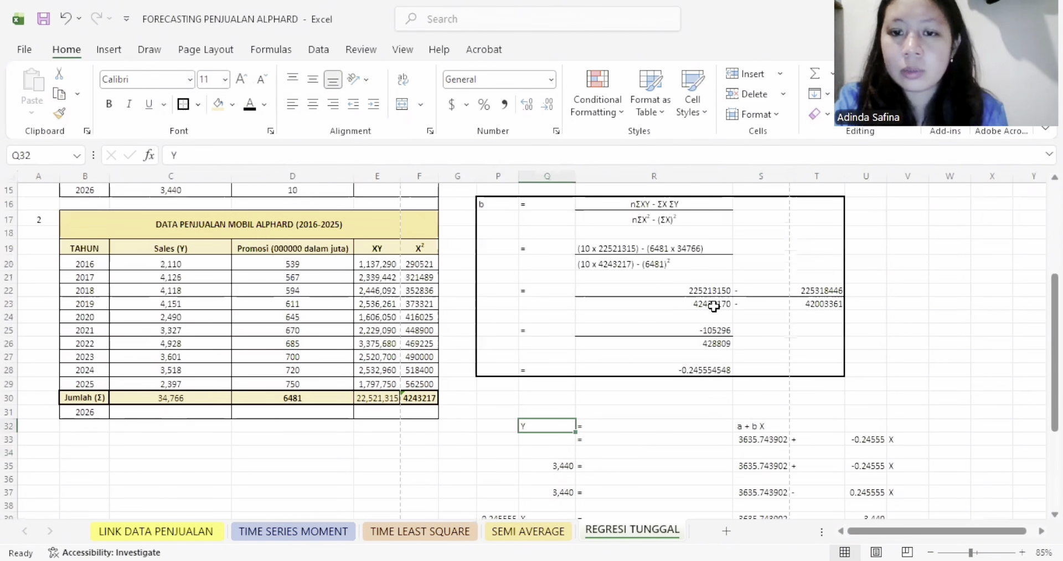
scroll(703, 349, "down", 1)
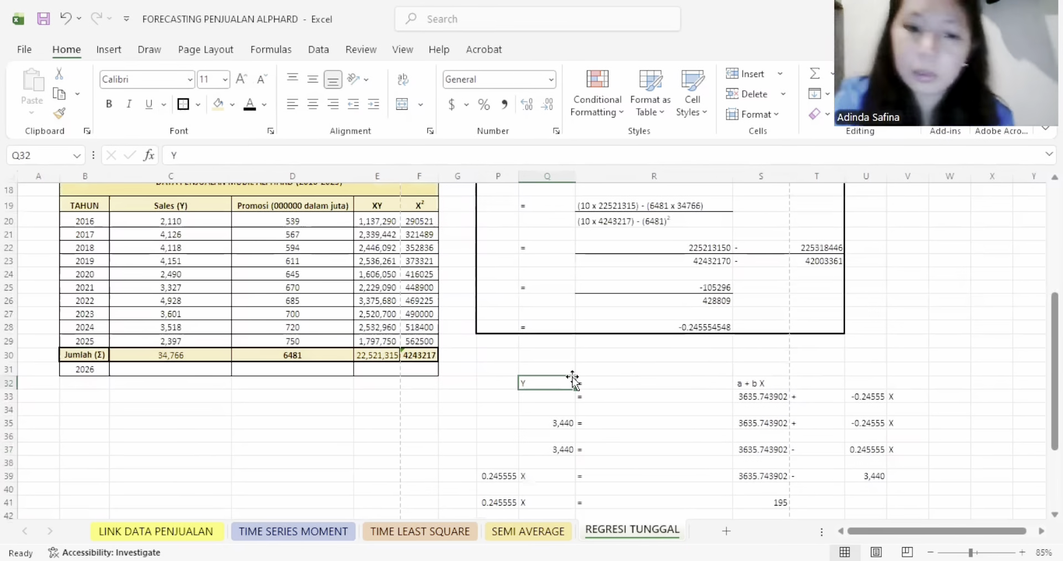
scroll(579, 360, "up", 6)
left_click(197, 386)
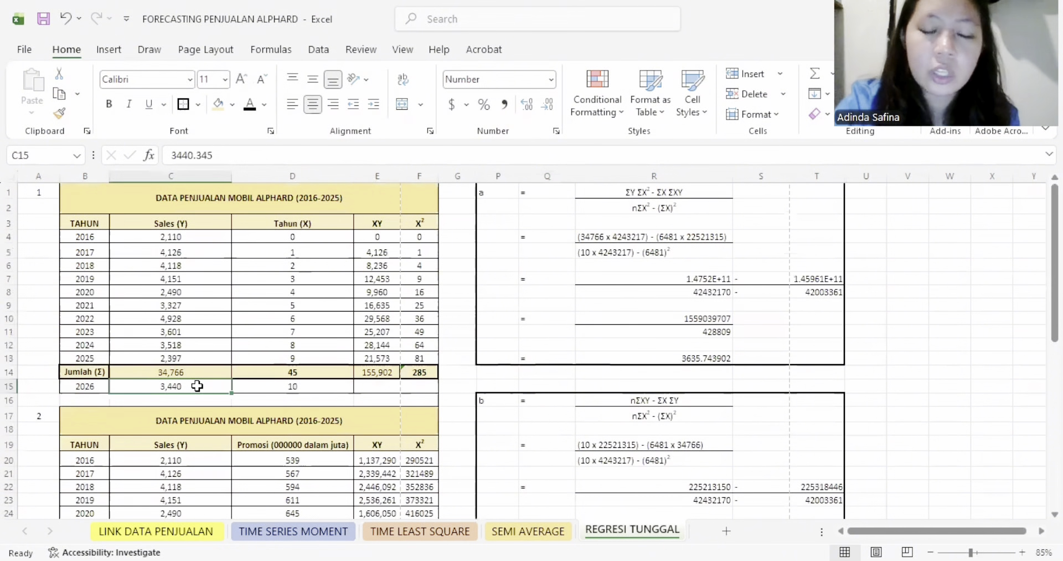
scroll(724, 412, "down", 5)
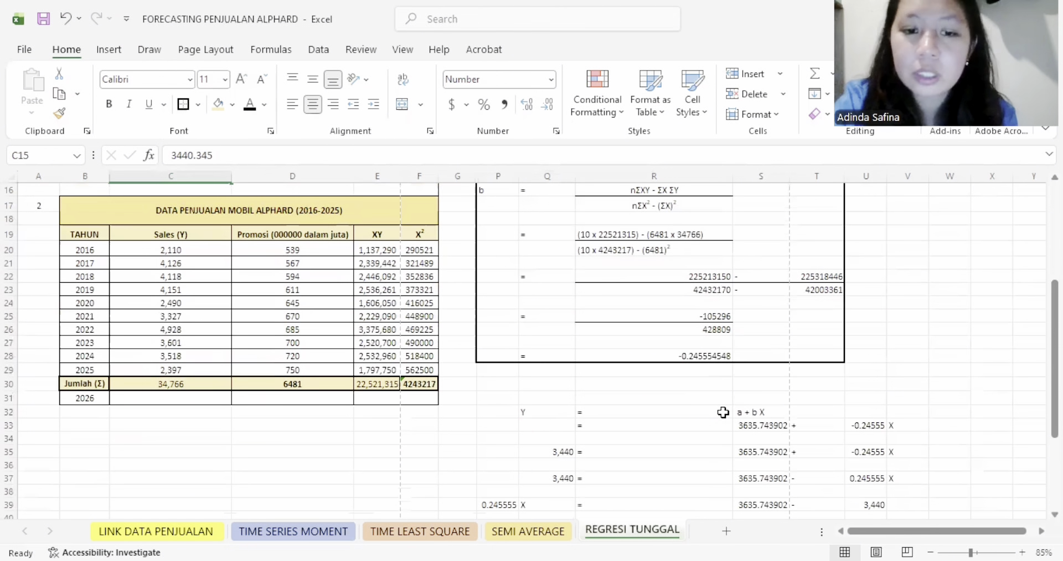
left_click(546, 413)
left_click(560, 451)
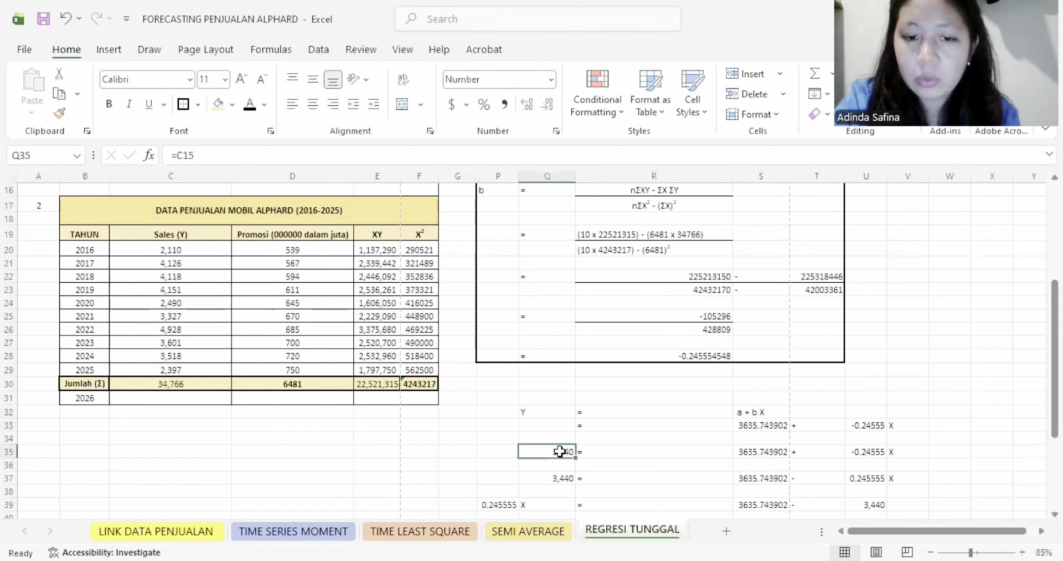
- Trace the coefficients in row 33 of the equation to a in R13 and b in R28
left_click(756, 430)
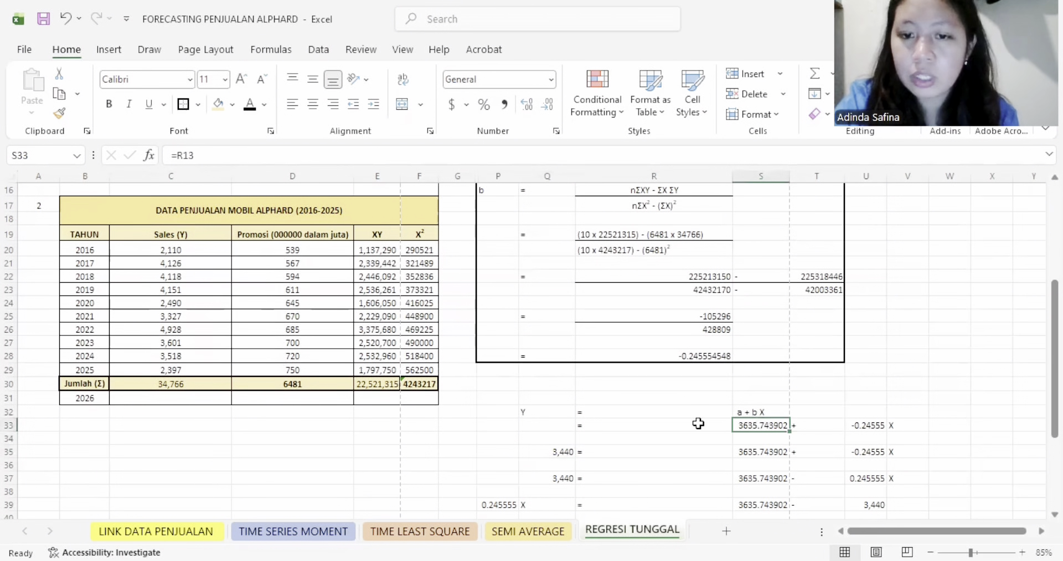
scroll(640, 411, "up", 5)
left_click(704, 358)
scroll(756, 441, "down", 7)
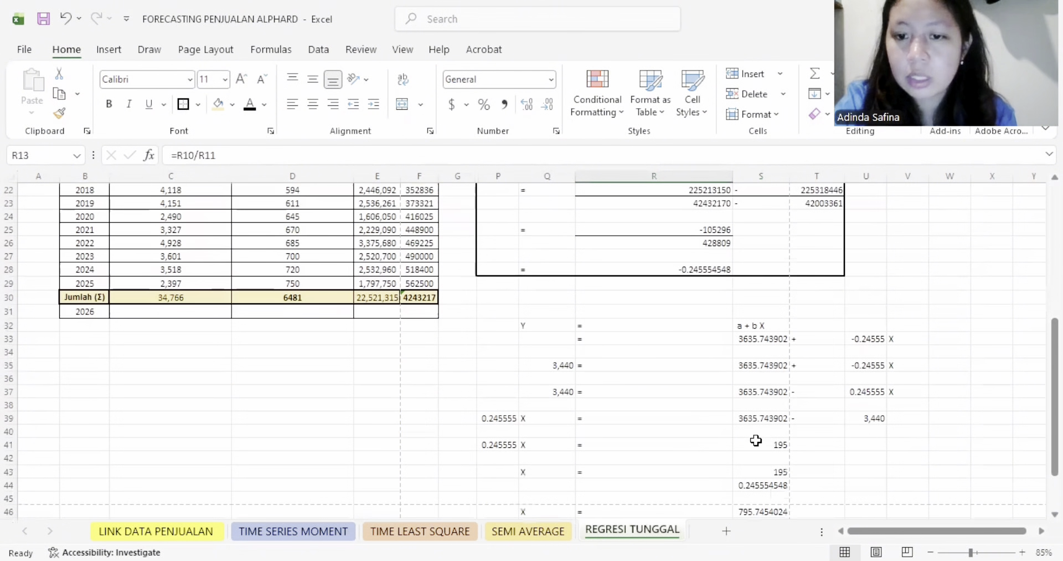
left_click(690, 270)
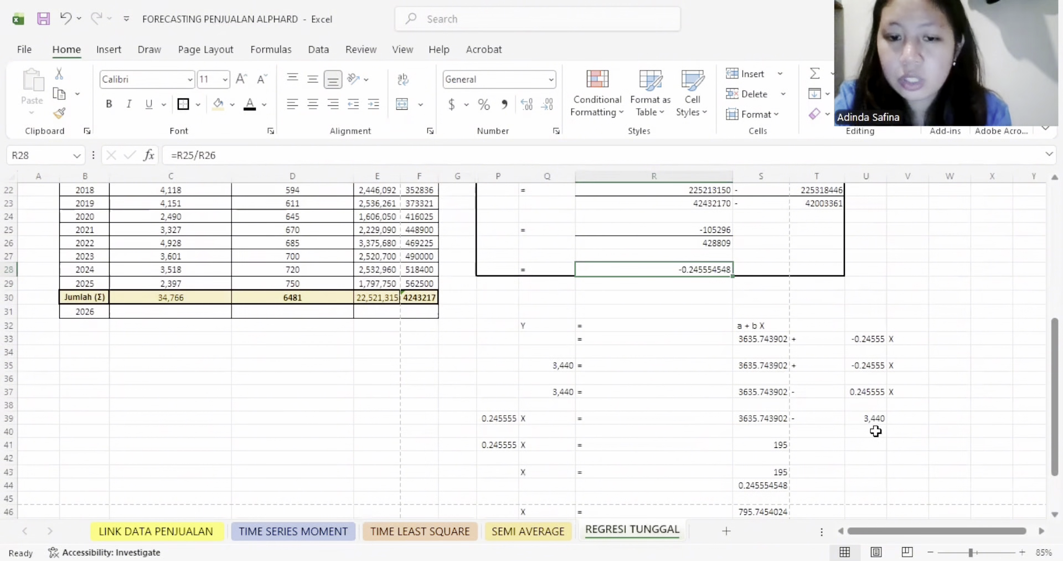
- Follow the rearranged equation from P39 down to the solved X value in S46
left_click(485, 413)
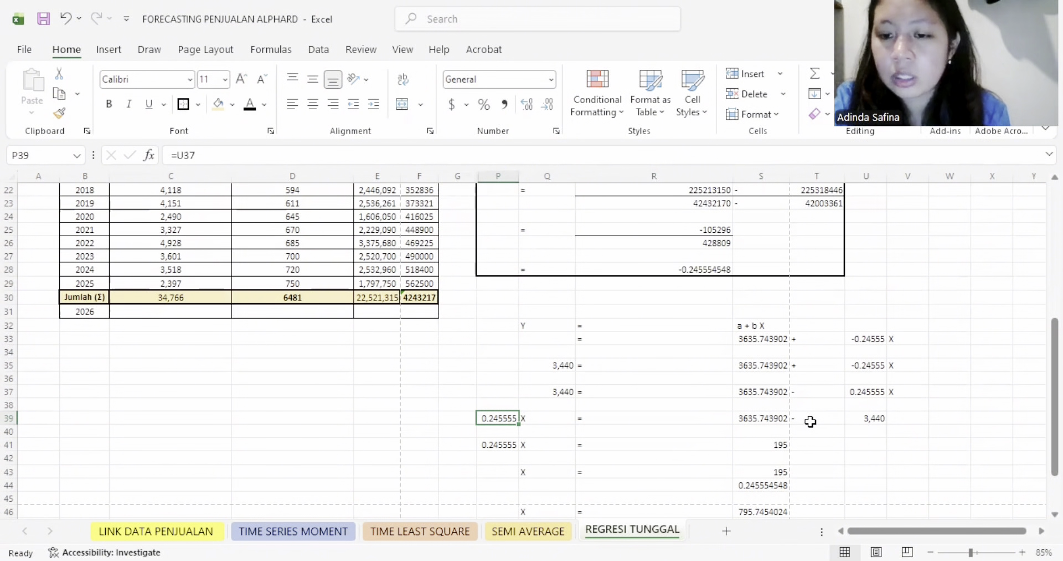
scroll(747, 440, "down", 2)
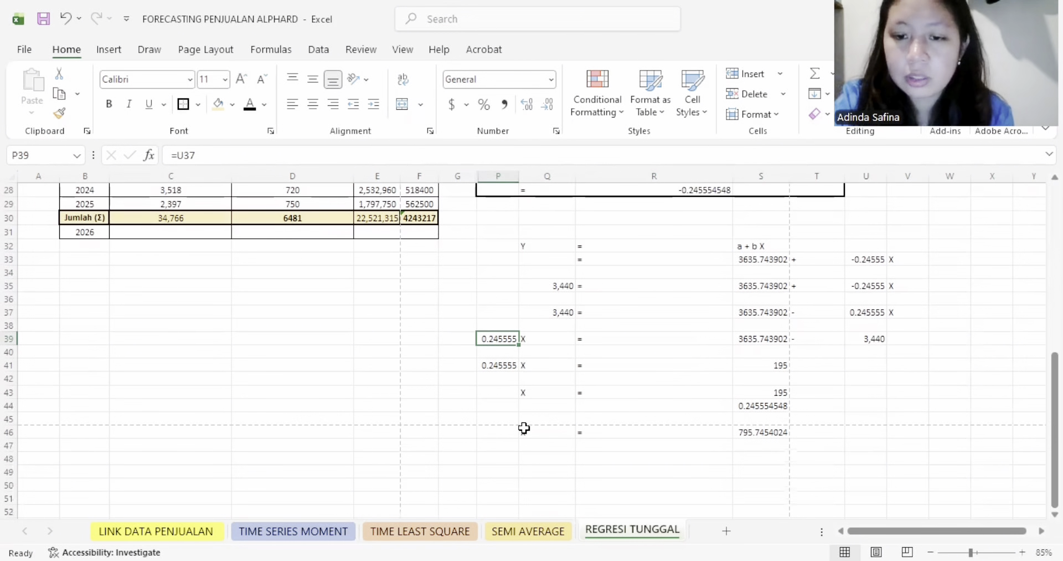
left_click(768, 431)
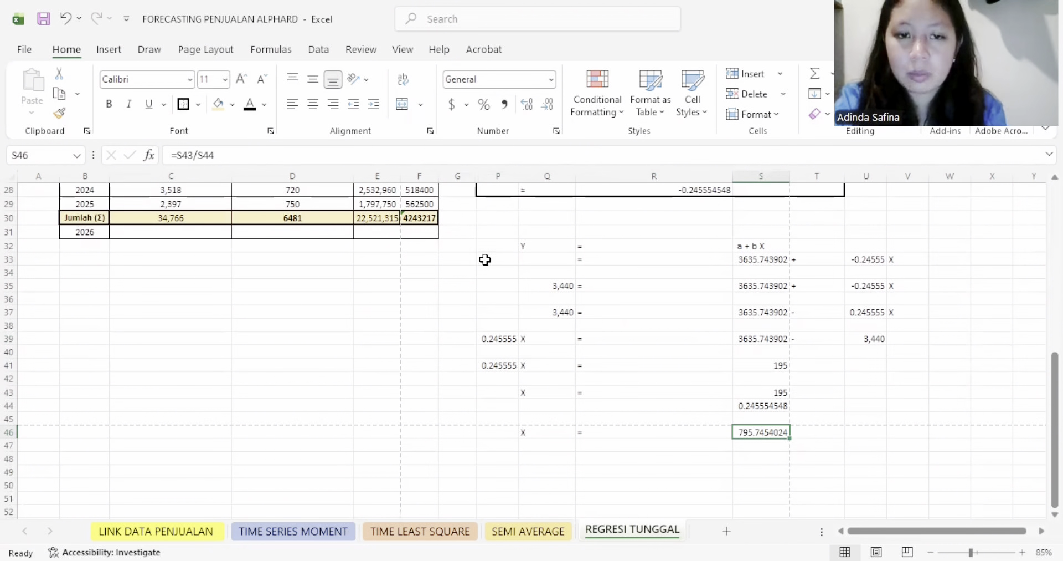
- Frame the Y = a + bX solution in P32:V47 with thick outside borders
left_click_drag(486, 246, 896, 443)
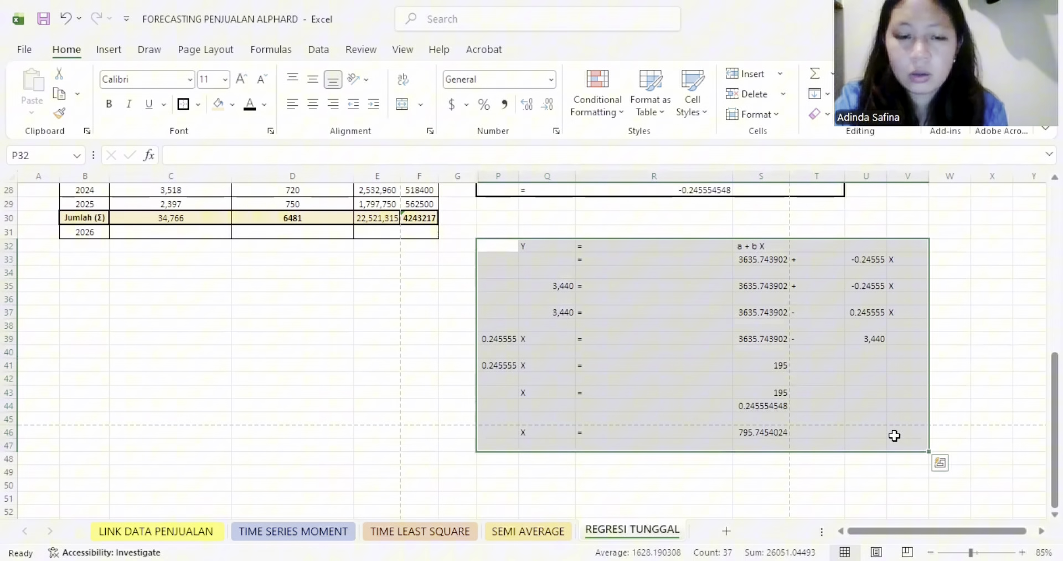
left_click(183, 104)
left_click(565, 299)
- Reveal the hidden 2026 sales and promotion values in C31 and D31 by setting their font colour to black
scroll(583, 336, "up", 2)
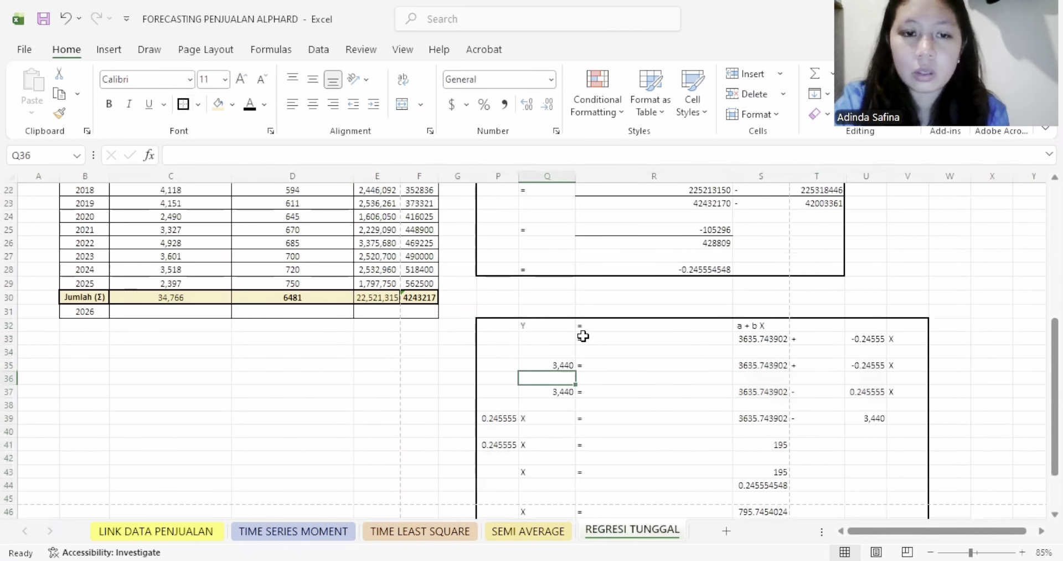
left_click(186, 310)
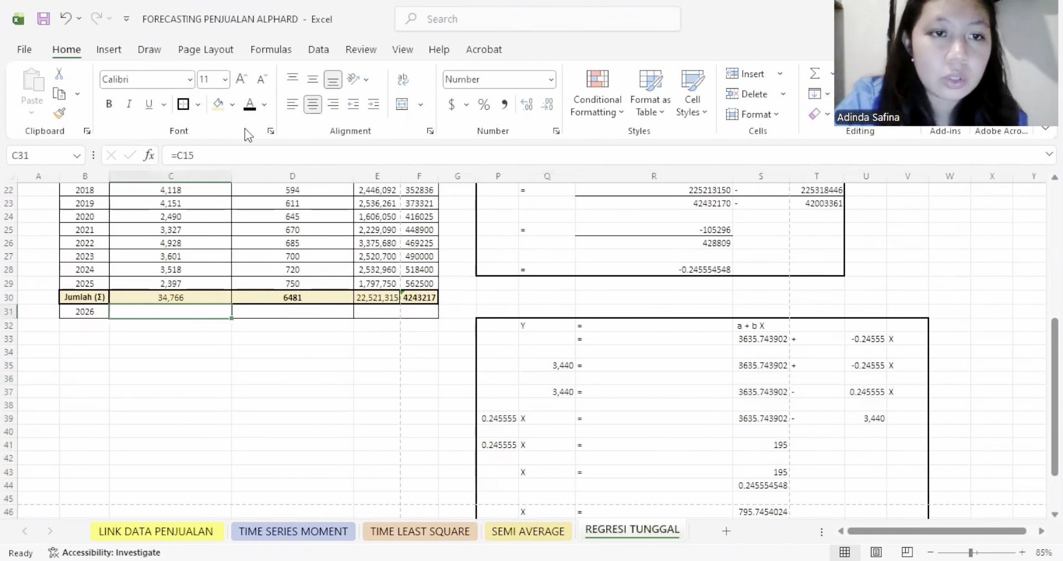
left_click(249, 107)
scroll(210, 315, "up", 3)
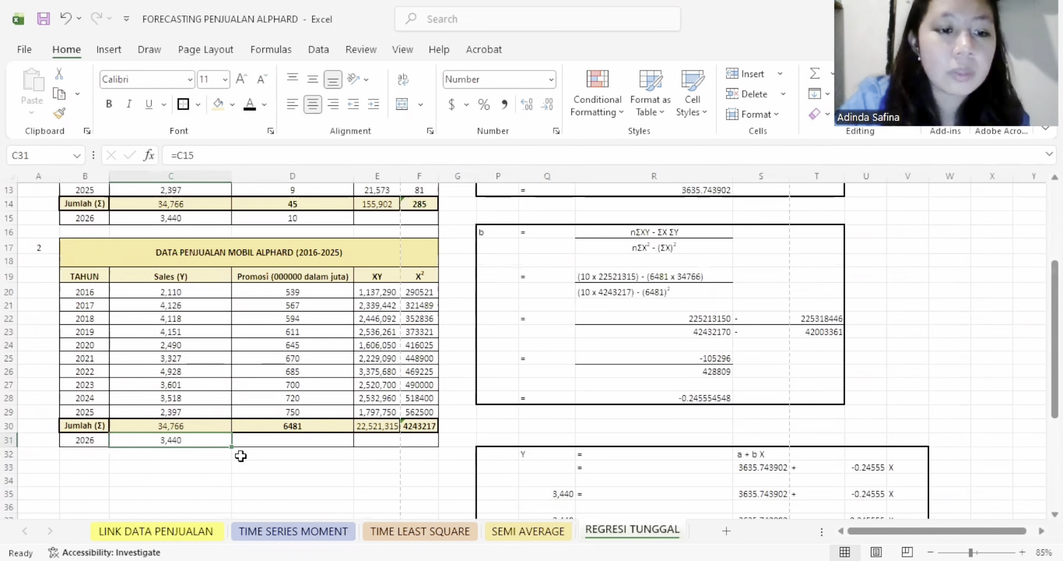
left_click(312, 440)
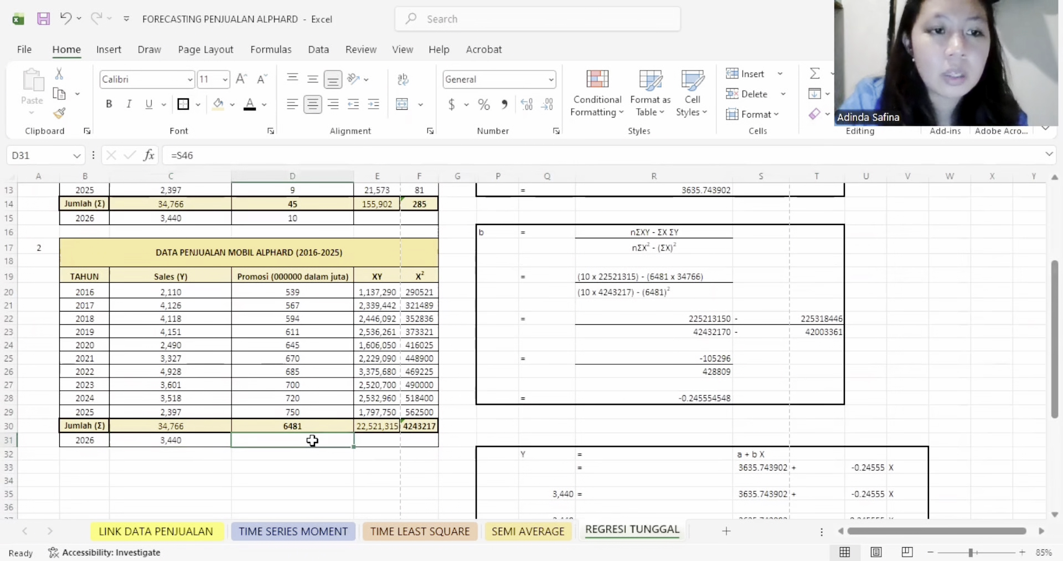
left_click(248, 107)
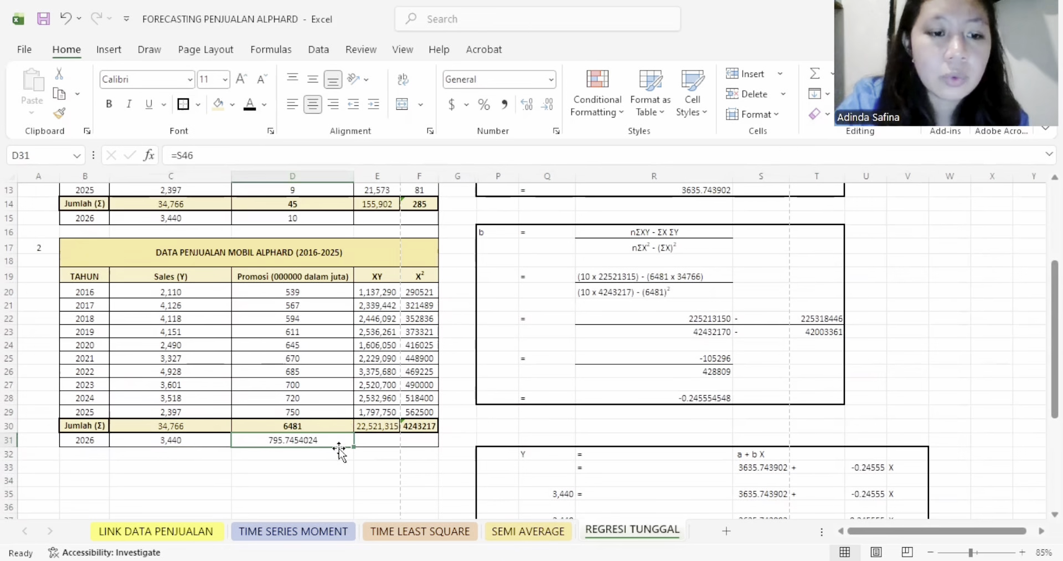
- Format the 2026 promotion value in D31 to show no decimal places
scroll(455, 454, "down", 4)
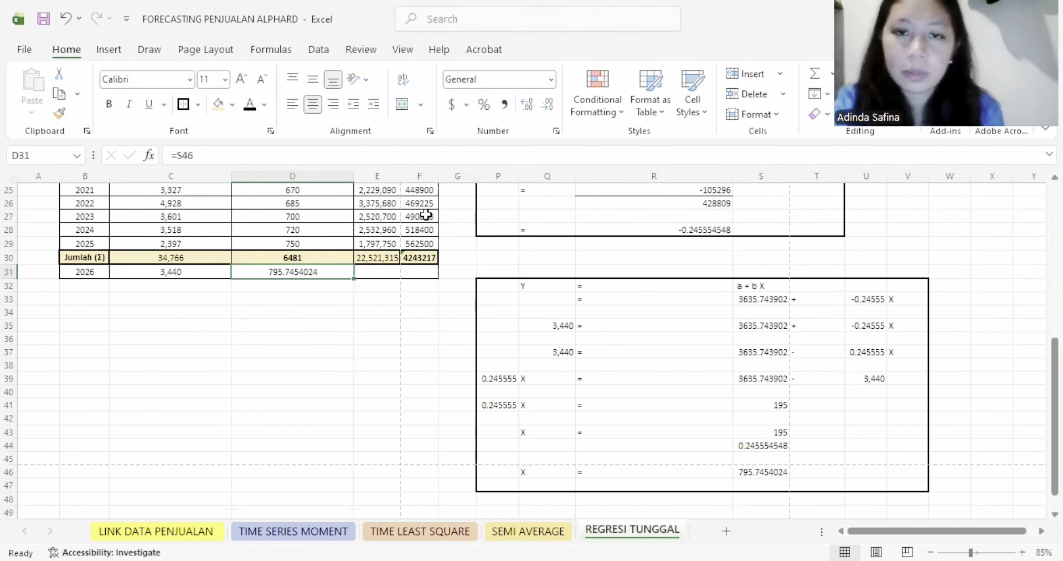
scroll(426, 214, "up", 2)
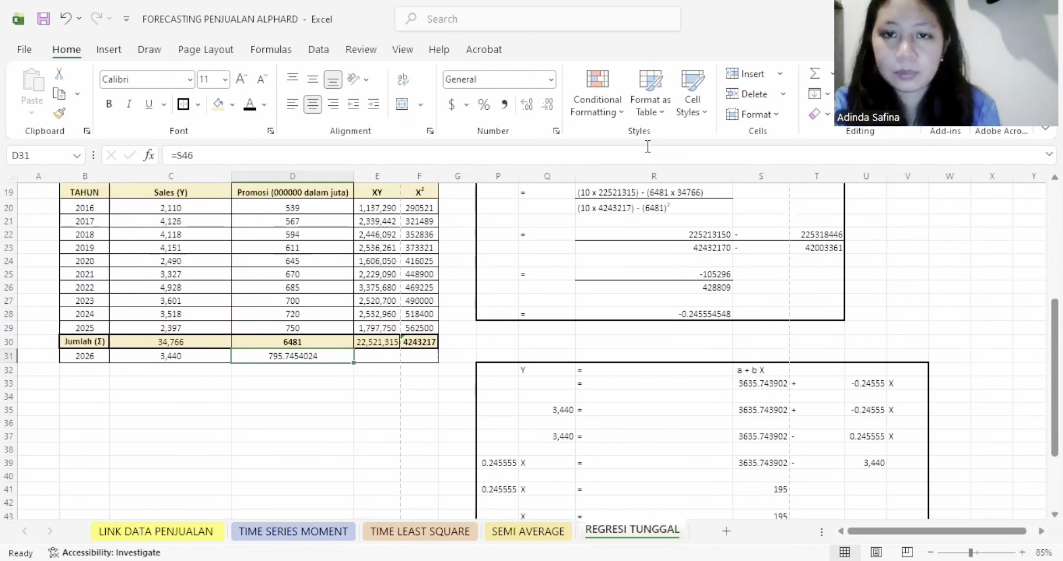
left_click(525, 109)
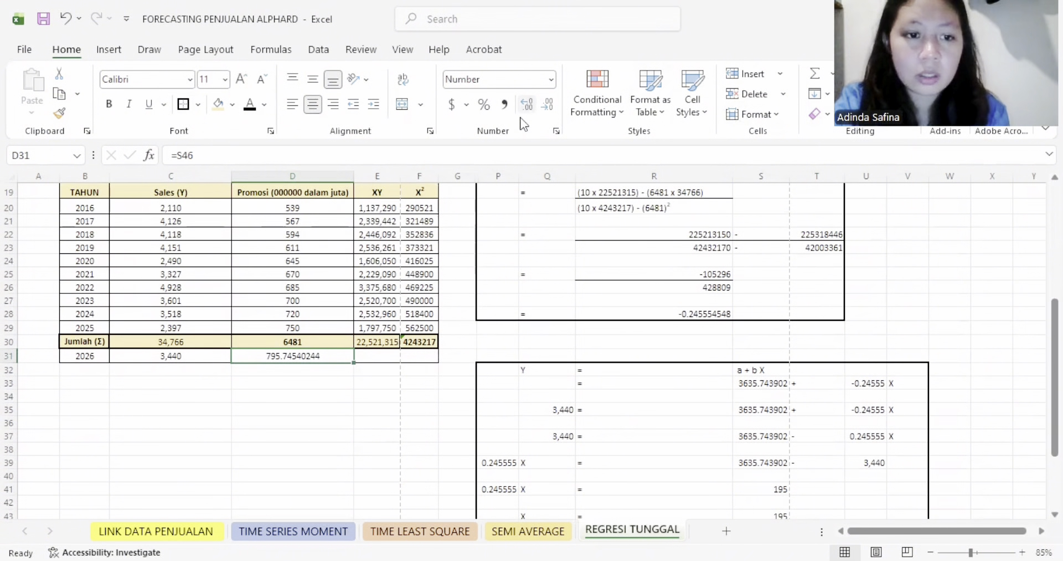
left_click(547, 106)
left_click(547, 105)
left_click(547, 105)
left_click(547, 106)
left_click(547, 106)
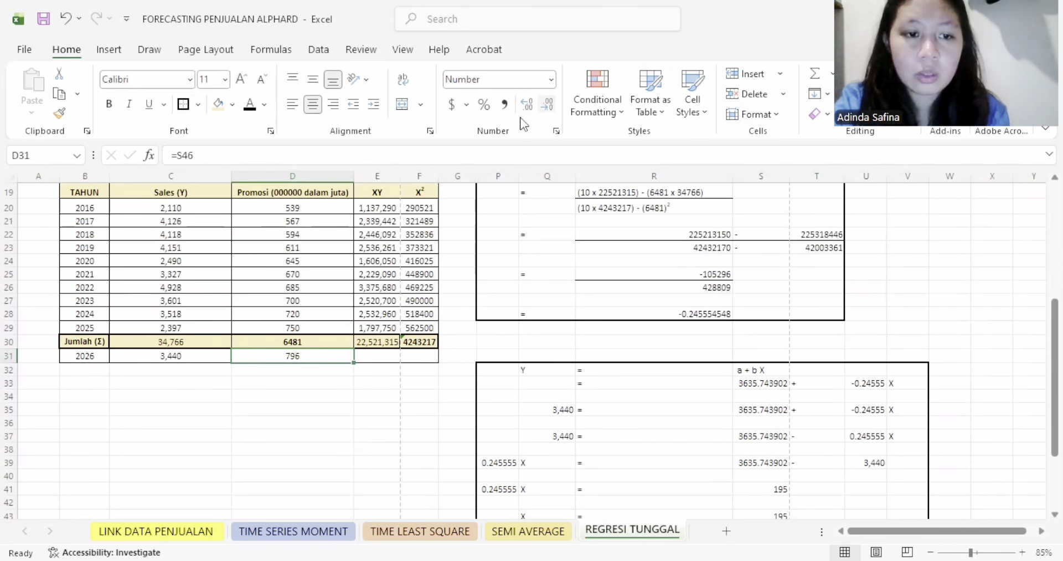
- Reveal the hidden 2026 XY and X² values in E31:F31 by setting their font colour to black
left_click_drag(382, 357, 416, 354)
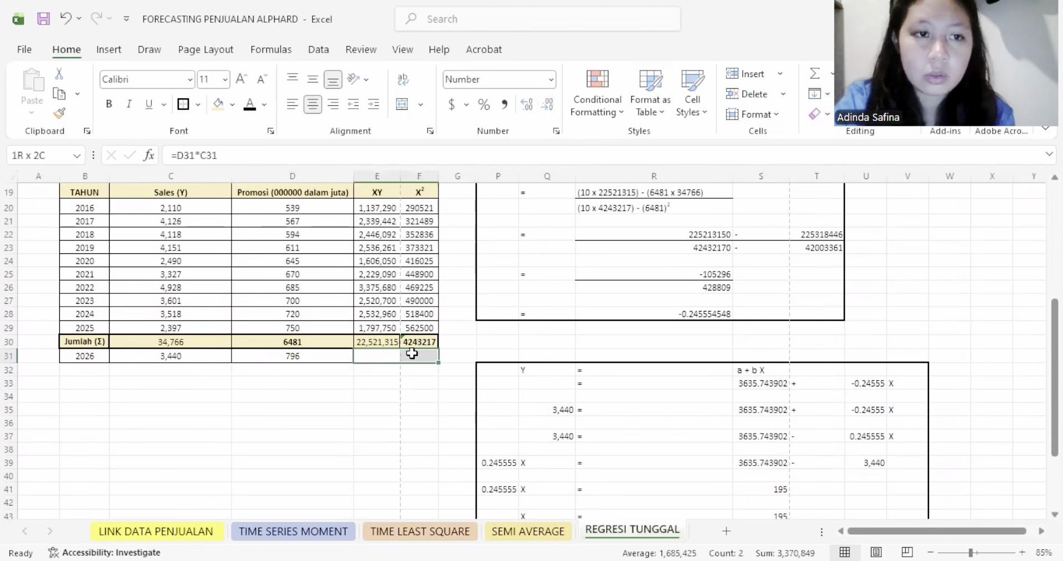
left_click(250, 104)
left_click(488, 273)
- Copy the year, sales and promotion columns B19:D31 and paste them as a new table starting at A34
scroll(524, 335, "up", 1)
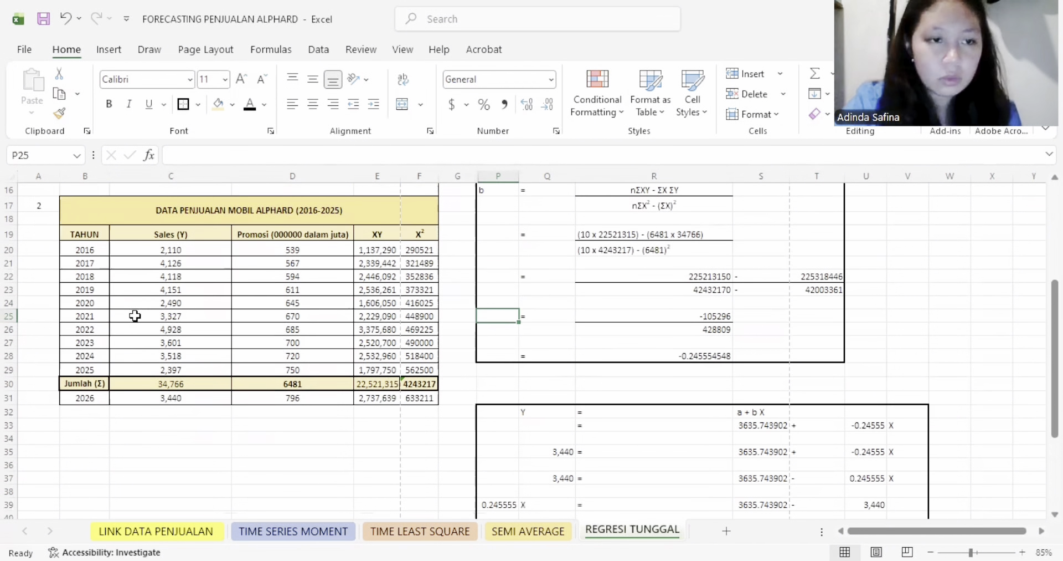
left_click_drag(83, 233, 290, 397)
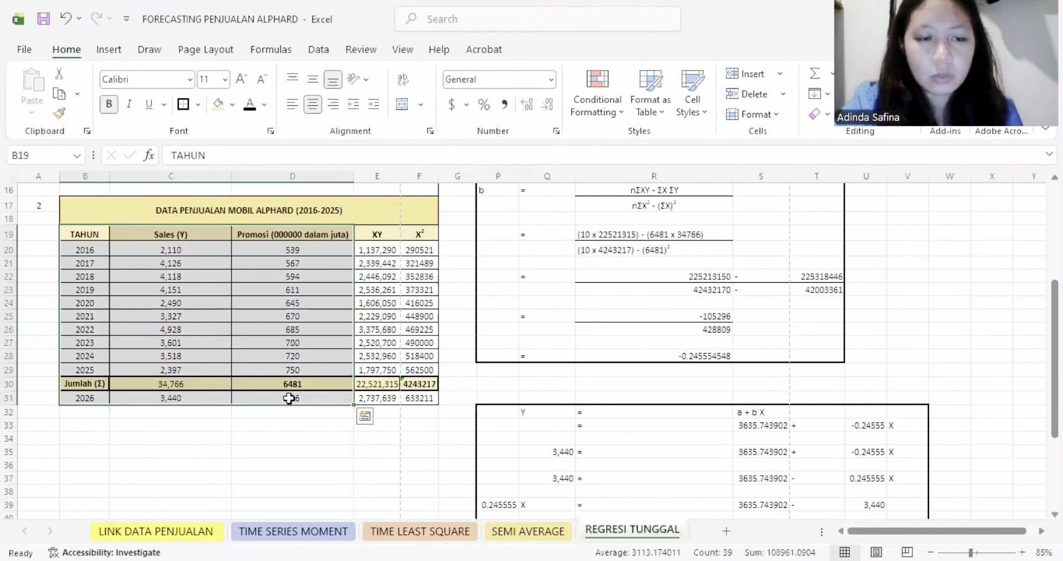
key("ctrl+c")
scroll(260, 398, "down", 2)
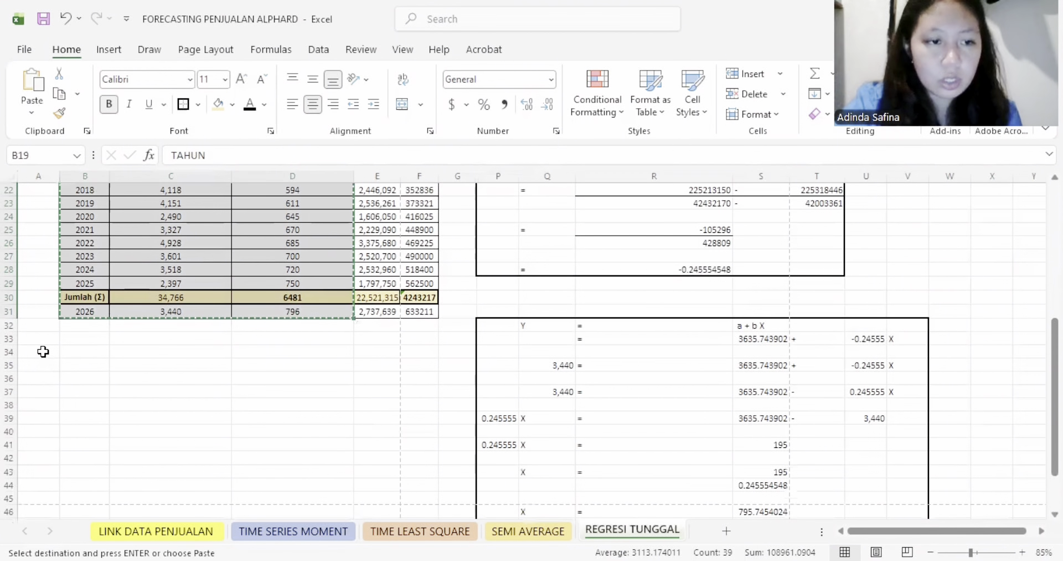
left_click(43, 351)
scroll(180, 392, "up", 3)
scroll(180, 391, "down", 4)
key("ctrl+v")
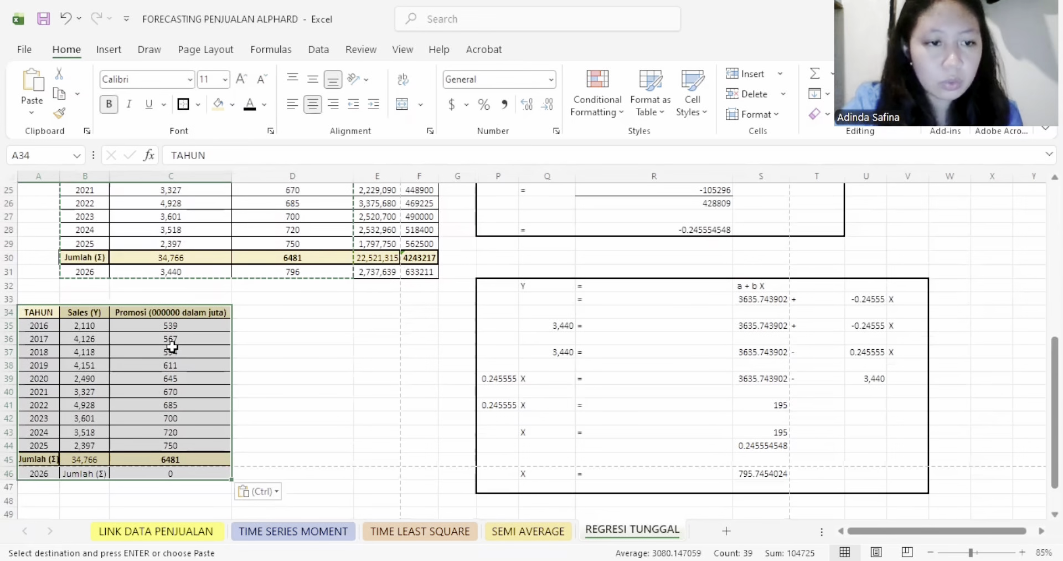
- Delete the Jumlah (Σ) cells A45:C45 from the copied table so the 2026 row moves up
left_click_drag(37, 457, 167, 460)
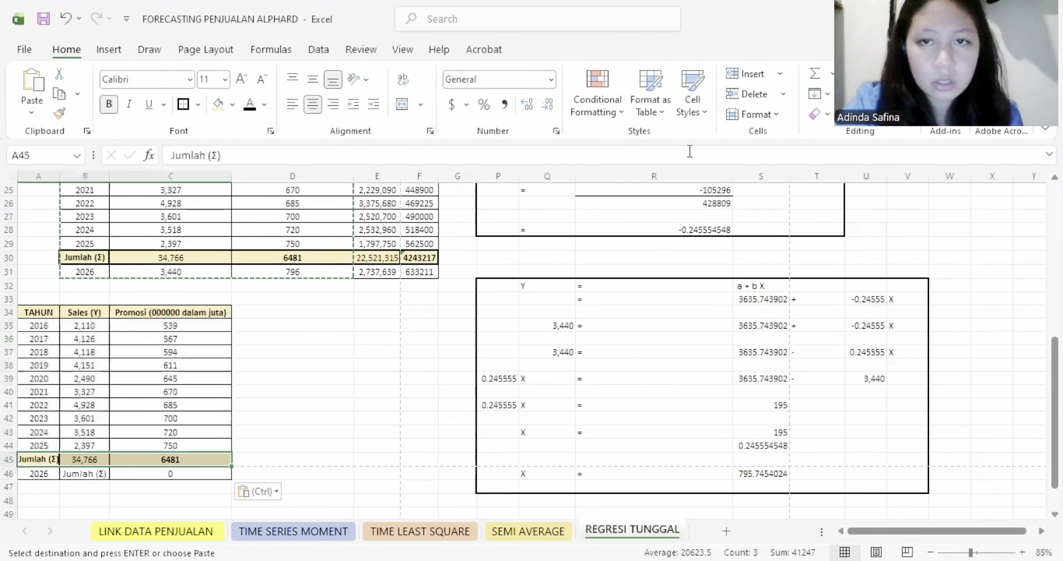
left_click(752, 91)
left_click(349, 350)
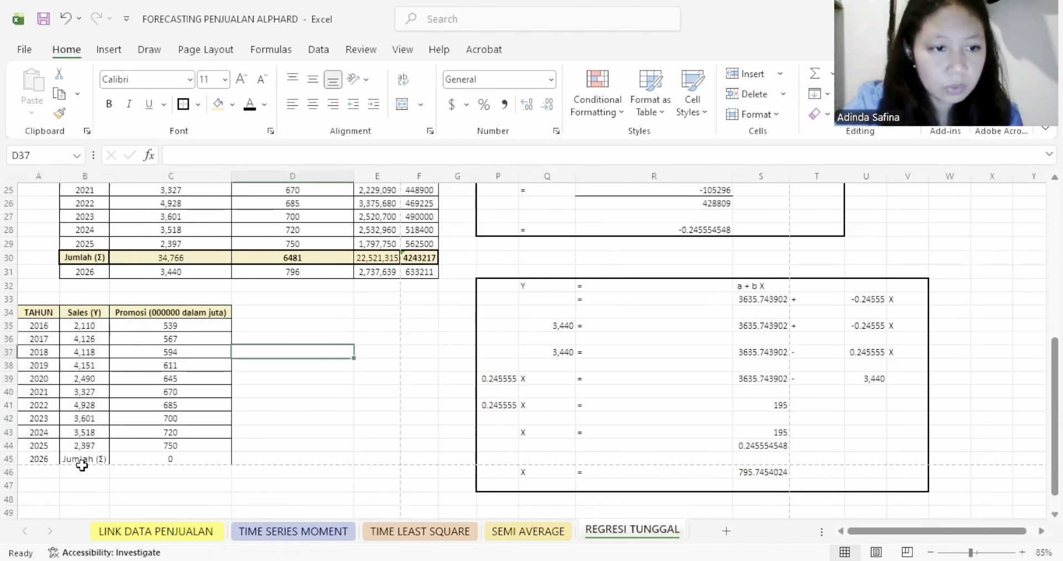
- Link the copied table's 2026 row to the forecasts, with =C31 in B45 and =D31 in C45
left_click(82, 455)
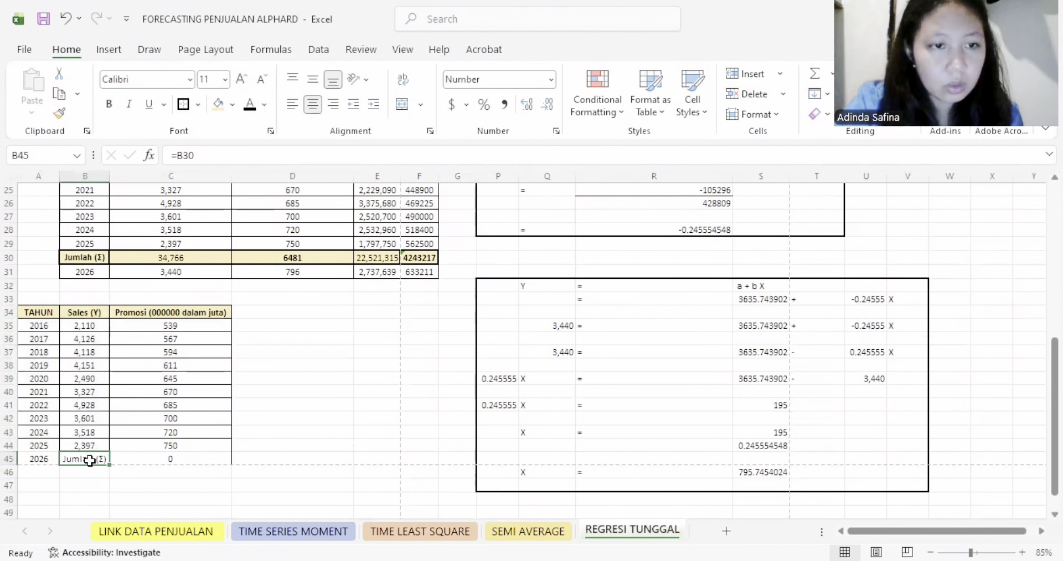
type("=")
left_click(172, 272)
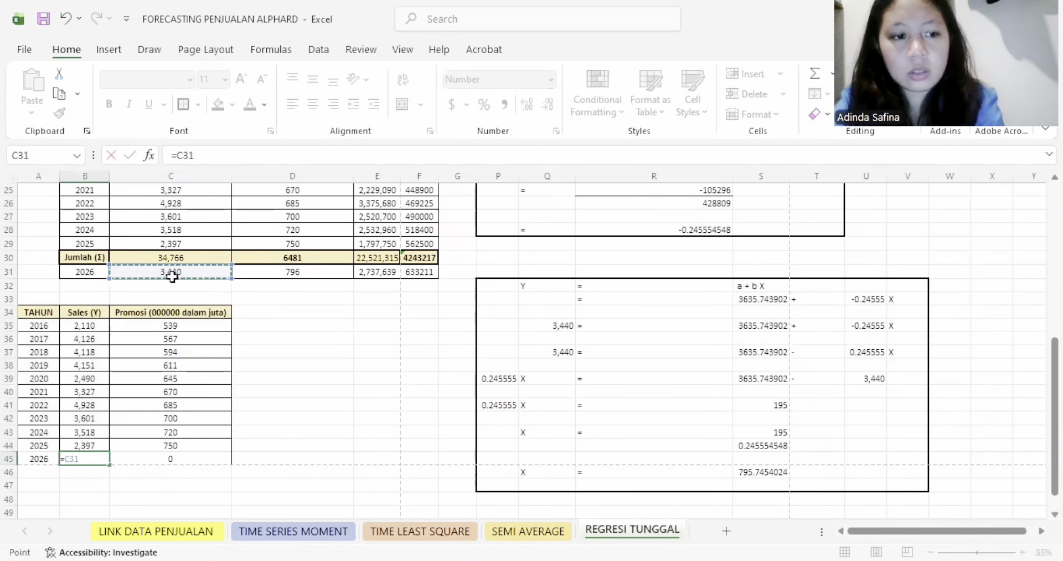
key("Return")
left_click(195, 455)
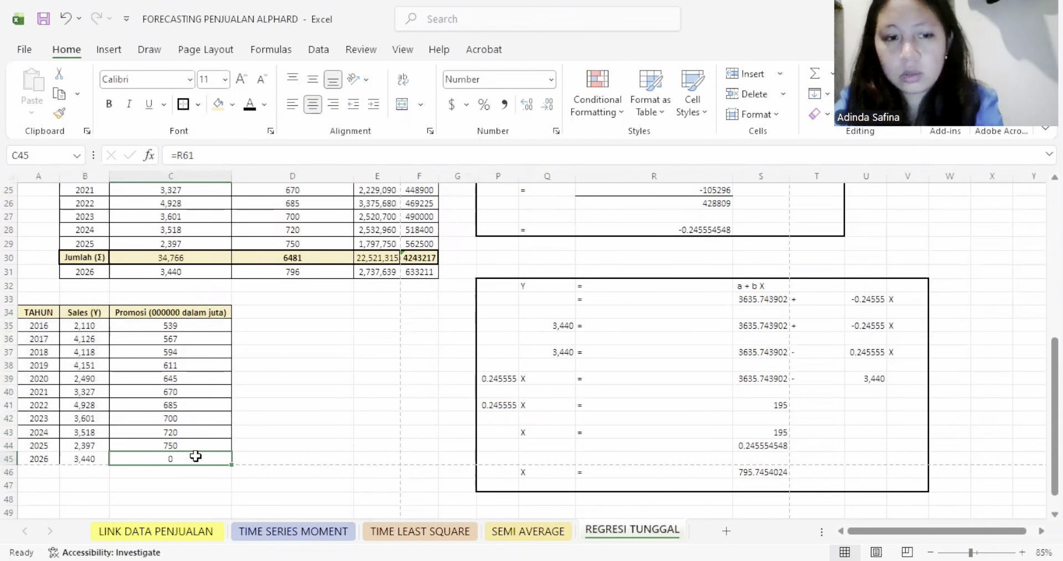
type("=")
left_click(301, 273)
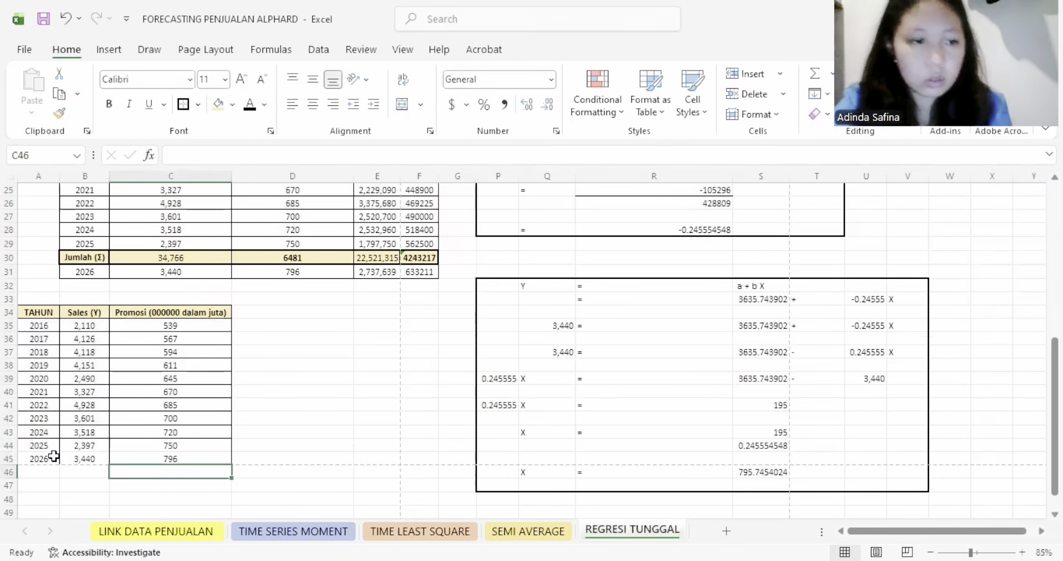
- Apply all borders to the 2025 and 2026 rows in A44:C45
left_click_drag(40, 446, 177, 459)
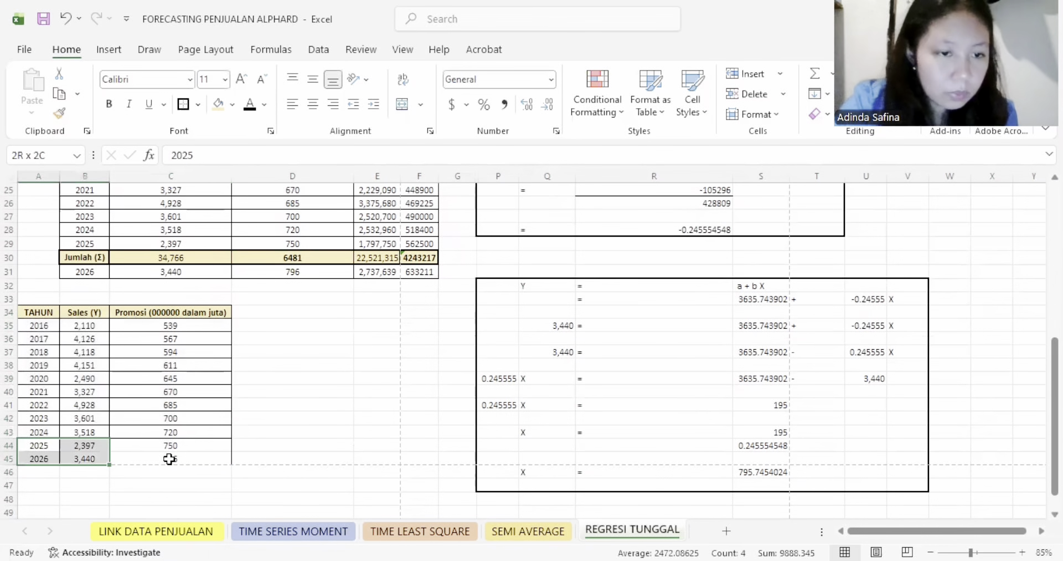
left_click(198, 105)
left_click(215, 260)
left_click(293, 364)
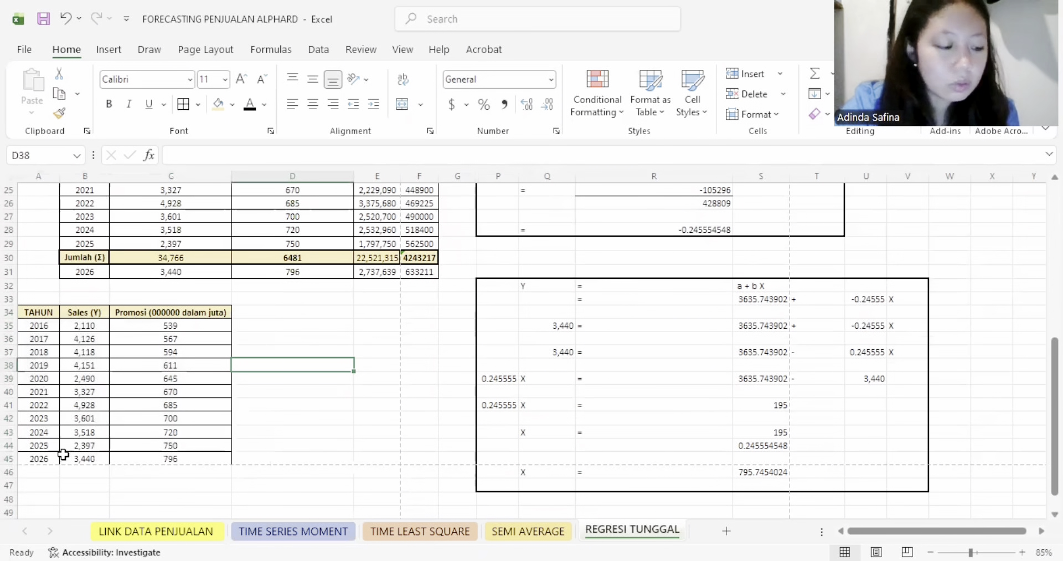
- Highlight the 2026 forecast row A45:C45 with the light yellow fill and bold text
left_click_drag(44, 456, 172, 458)
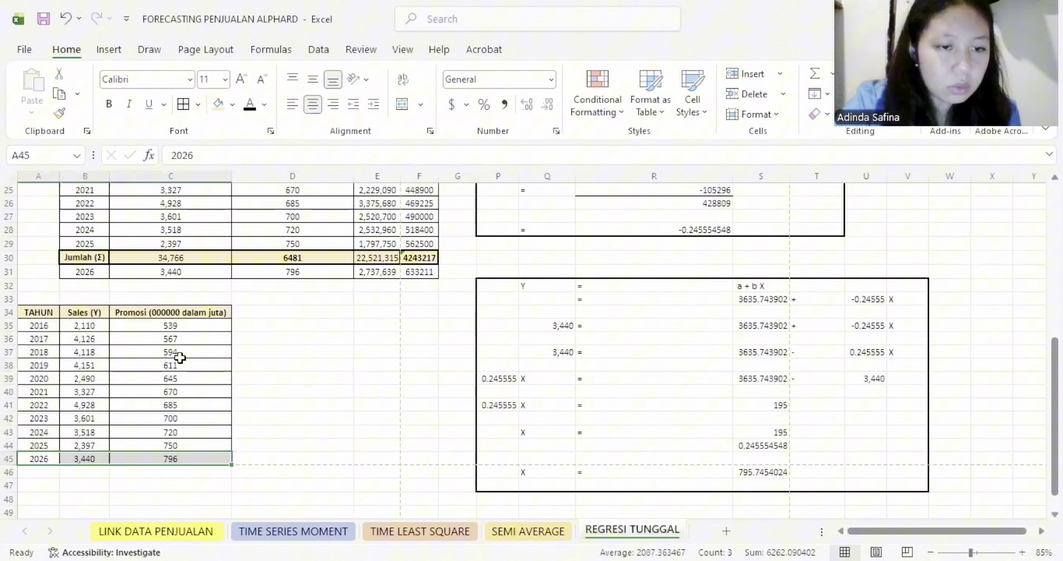
left_click(218, 104)
left_click(109, 106)
left_click(158, 404)
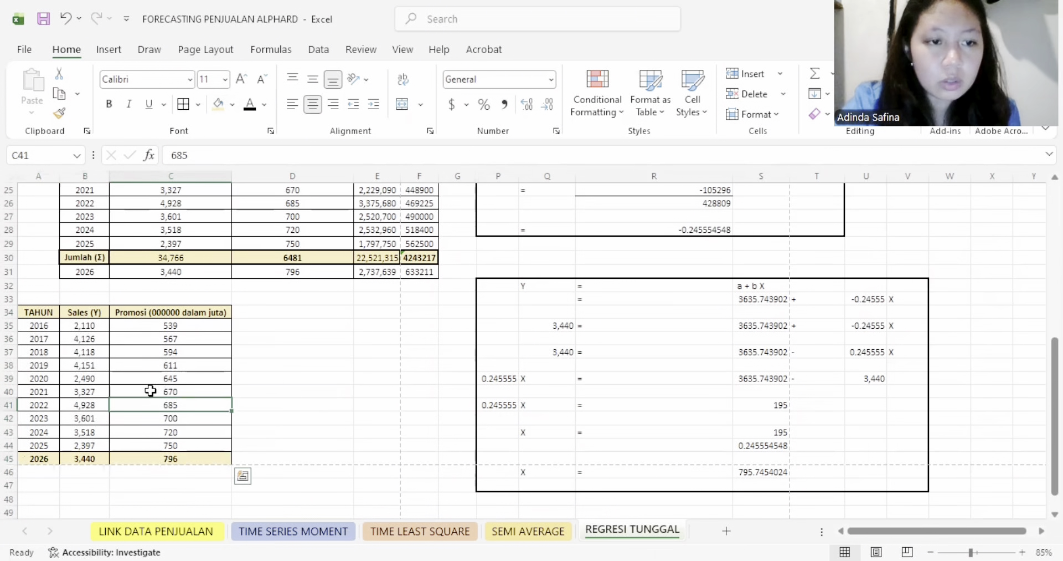
left_click(189, 458)
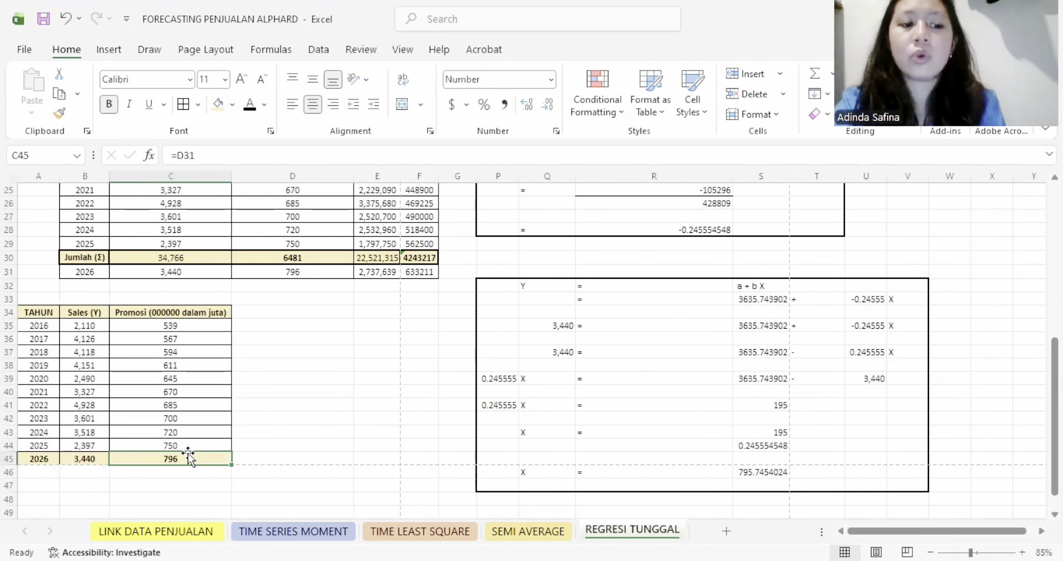